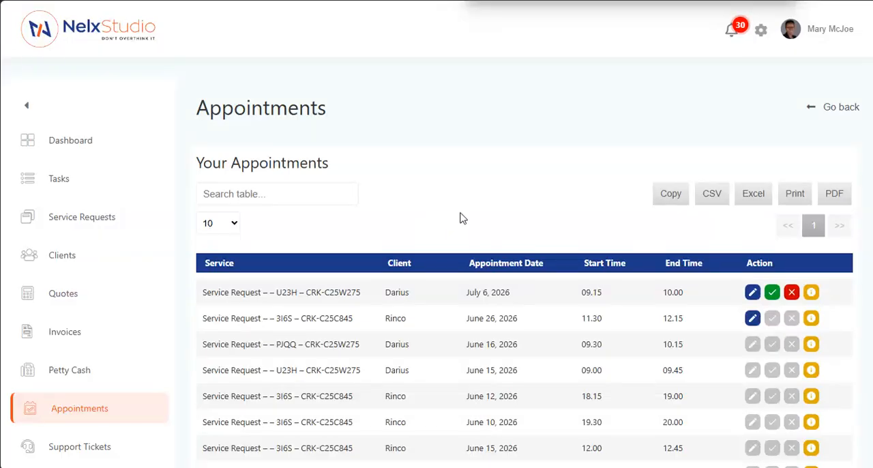
- Examine the custom schedule settings on the Appointments page, including booking rules, weekly work hours, days off and working-day overrides
scroll(460, 217, "down", 6)
scroll(546, 269, "down", 2)
scroll(531, 265, "down", 2)
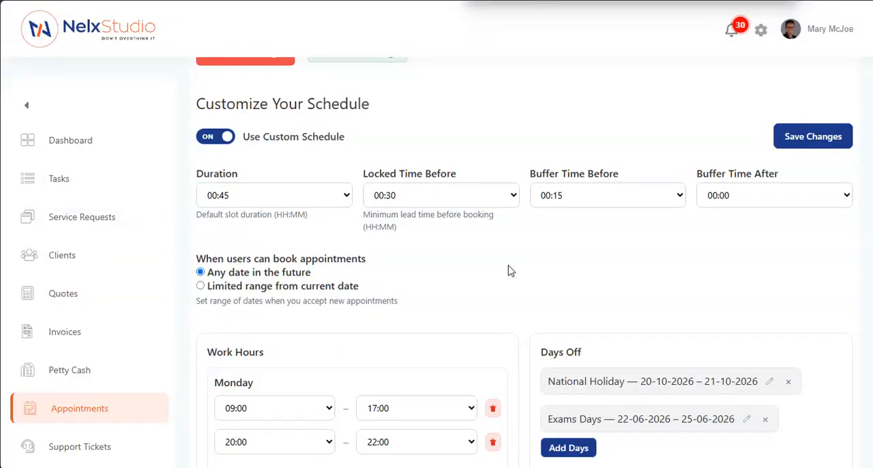
scroll(511, 270, "down", 2)
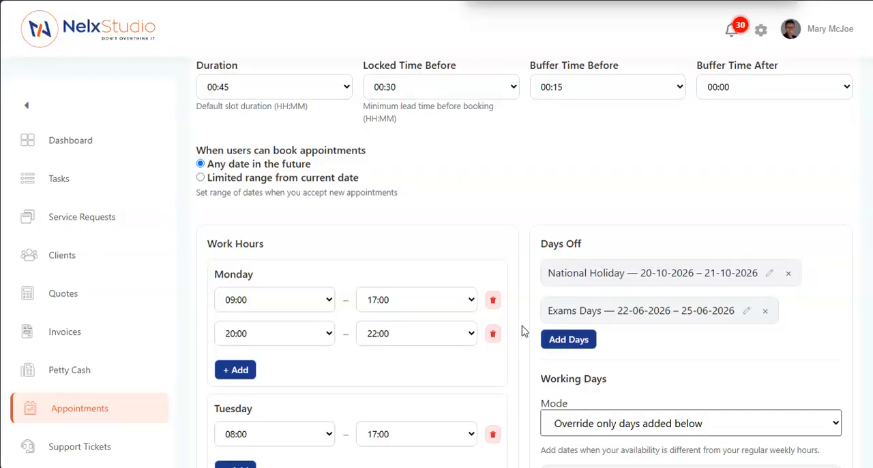
scroll(522, 331, "down", 8)
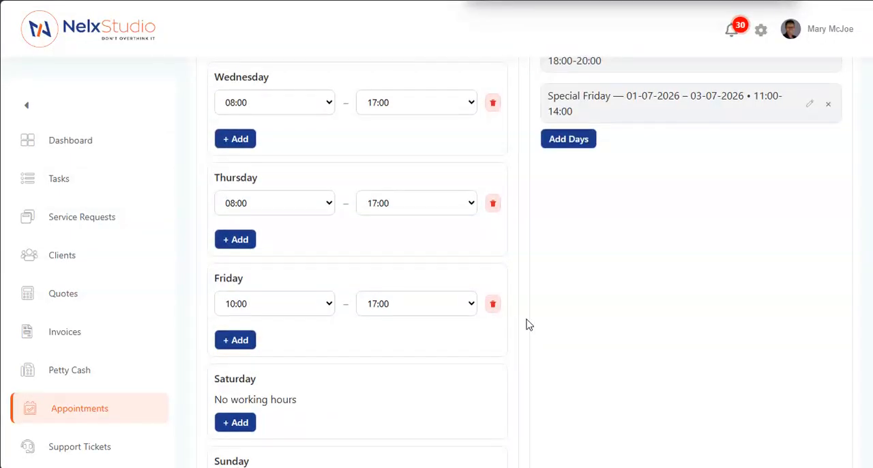
scroll(524, 327, "up", 6)
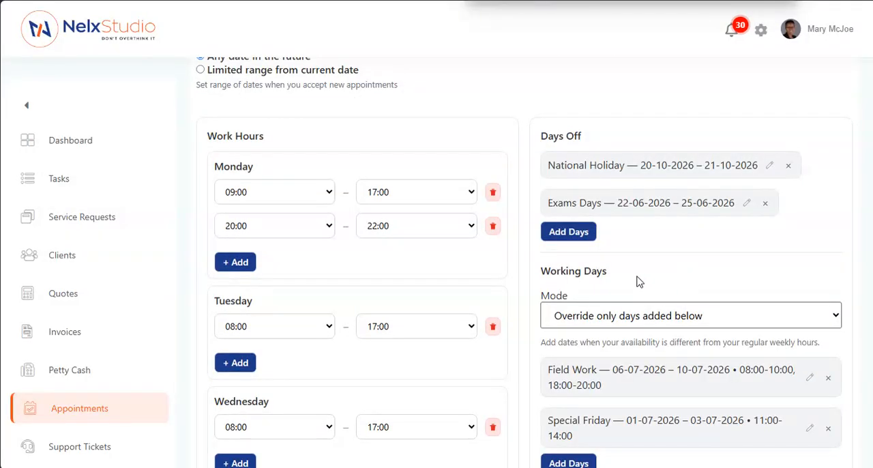
scroll(639, 281, "down", 2)
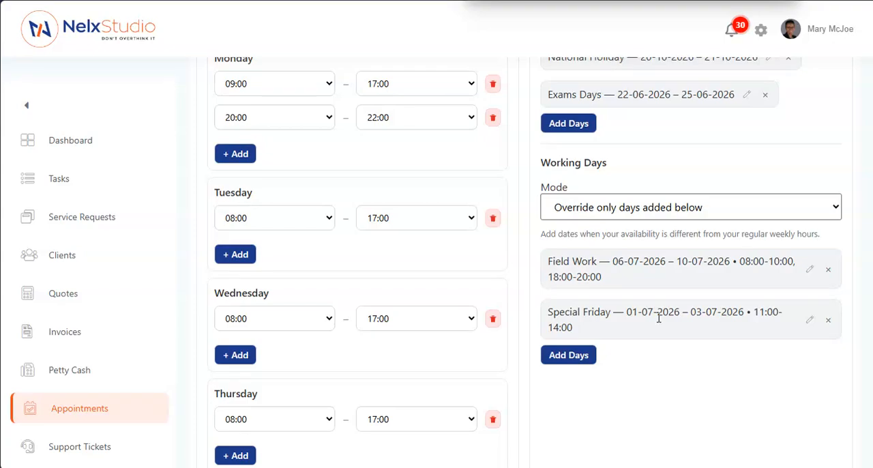
scroll(659, 314, "up", 2)
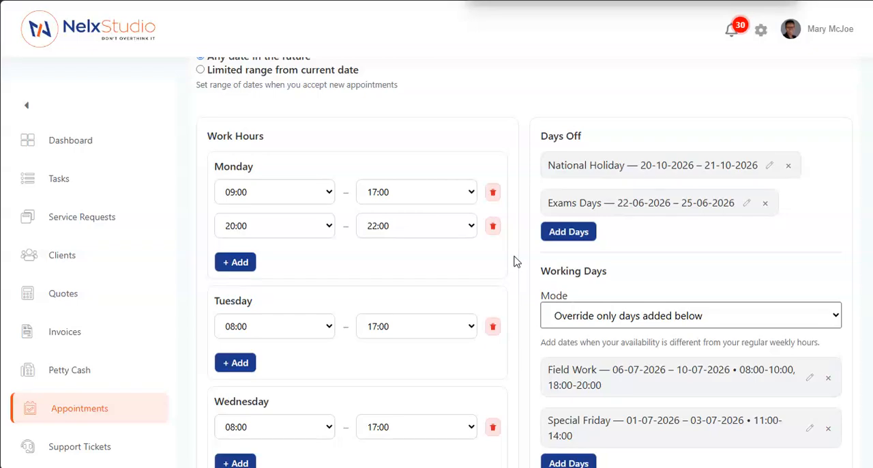
- Open the form for adding days off, inspect its start and end date fields, and cancel without saving
left_click(586, 240)
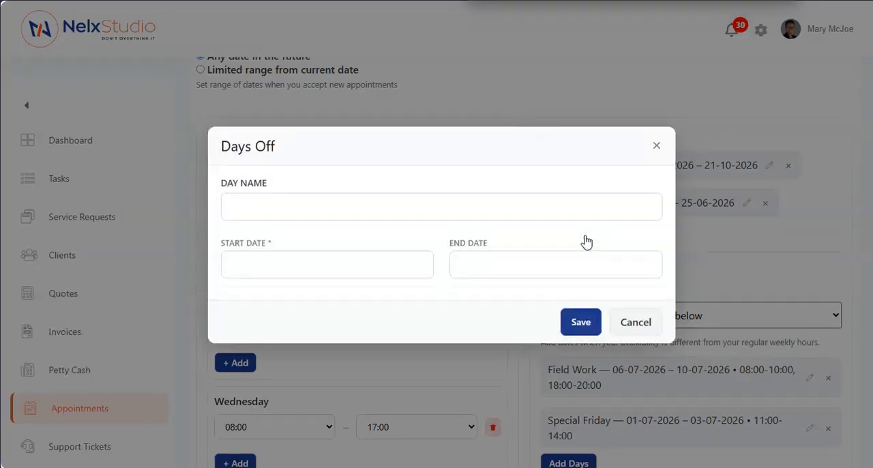
left_click(341, 266)
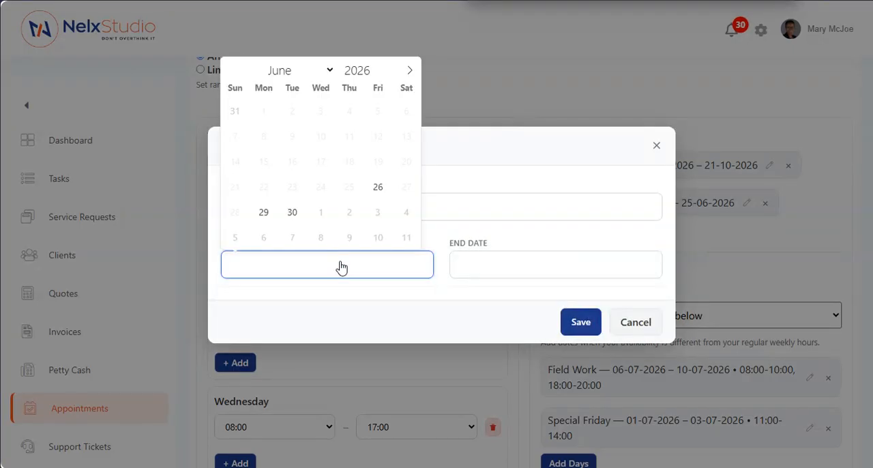
left_click(539, 273)
left_click(631, 321)
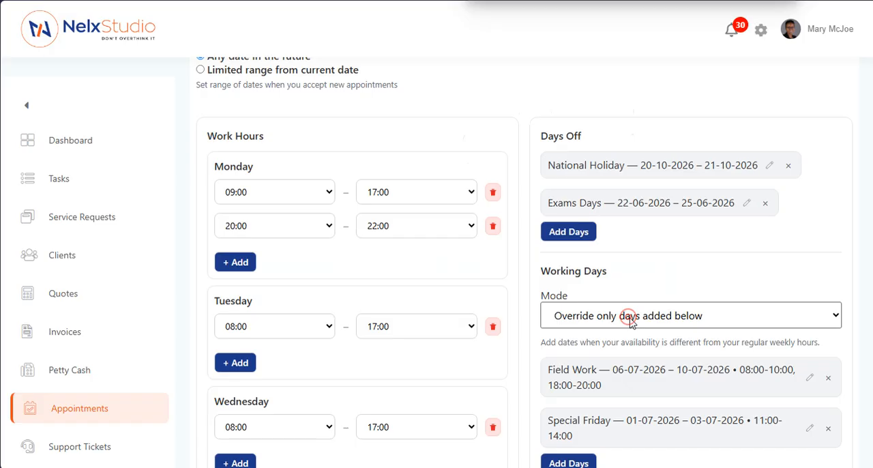
- Open the Exams Days day off for editing, view its start date calendar, and cancel without changes
left_click(746, 203)
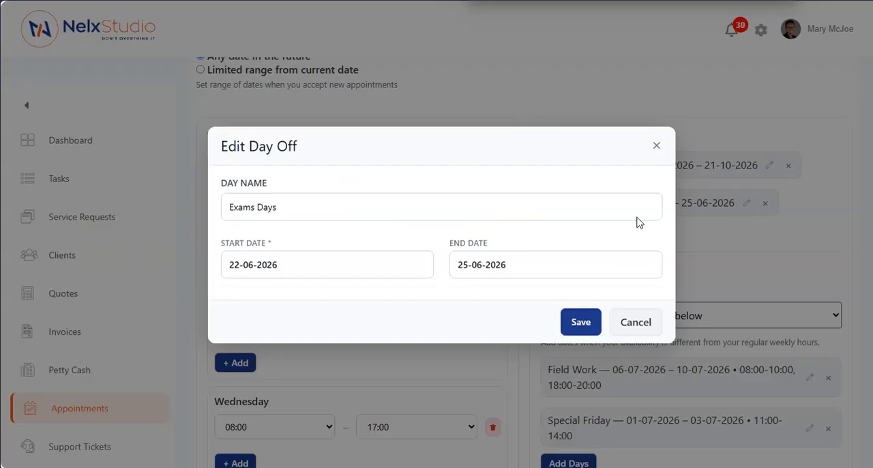
left_click(316, 271)
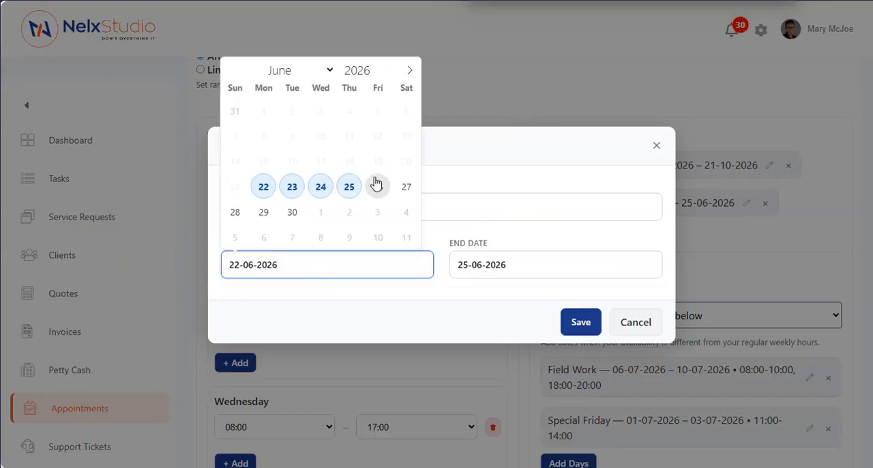
left_click(496, 154)
left_click(633, 320)
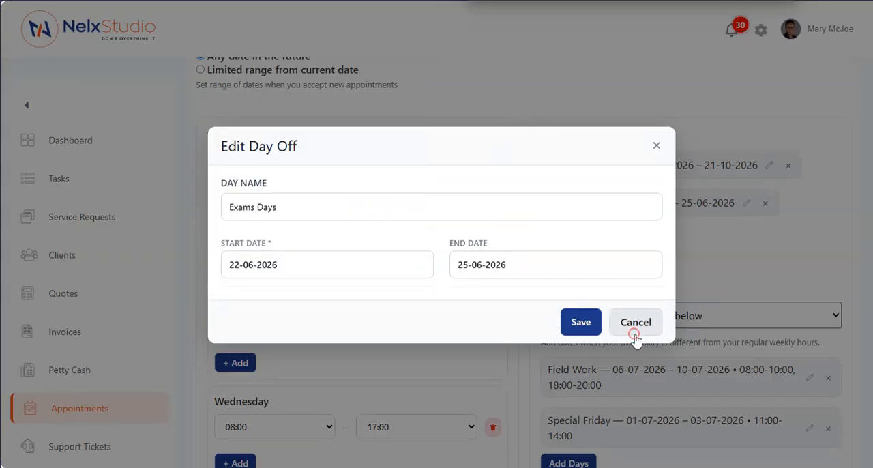
- Inspect the form for adding custom working days and the Special Friday entry's edit form, cancelling both
scroll(654, 311, "down", 2)
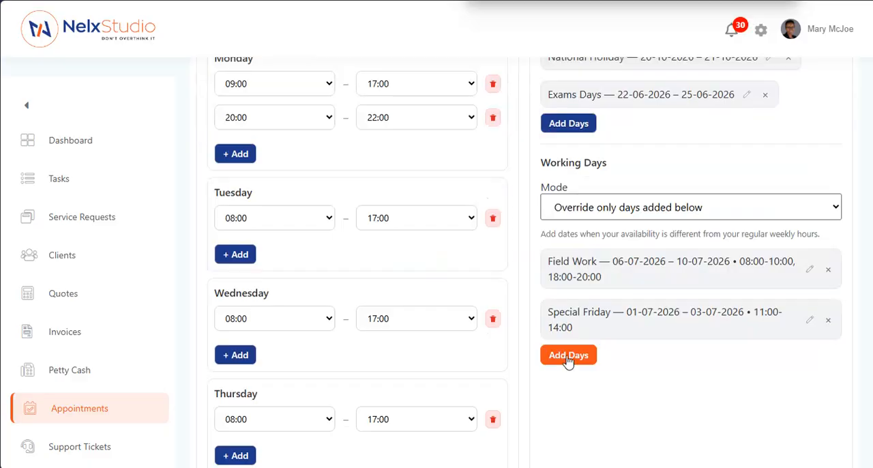
left_click(569, 361)
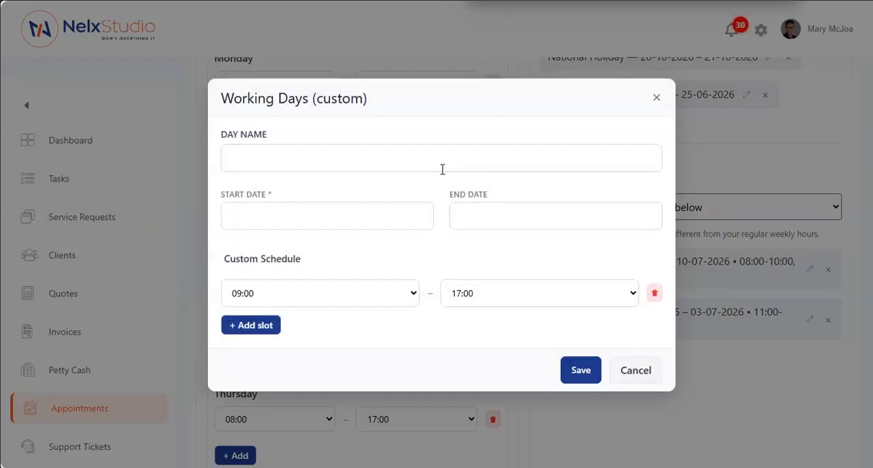
left_click(637, 374)
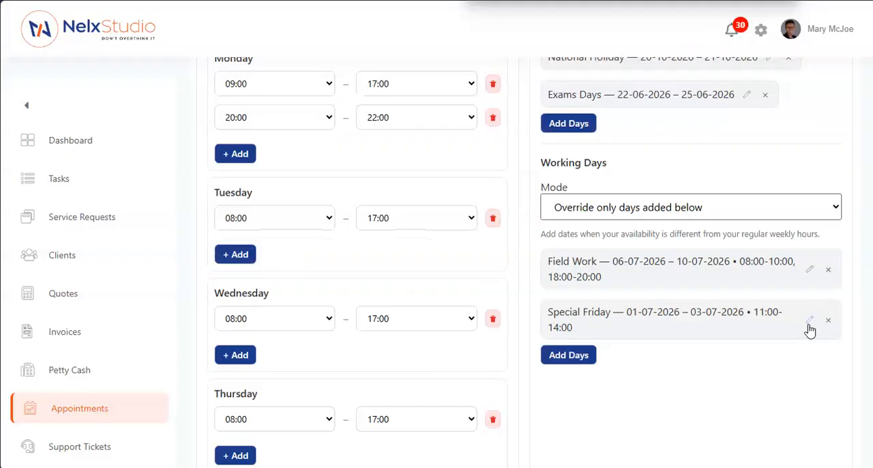
left_click(810, 322)
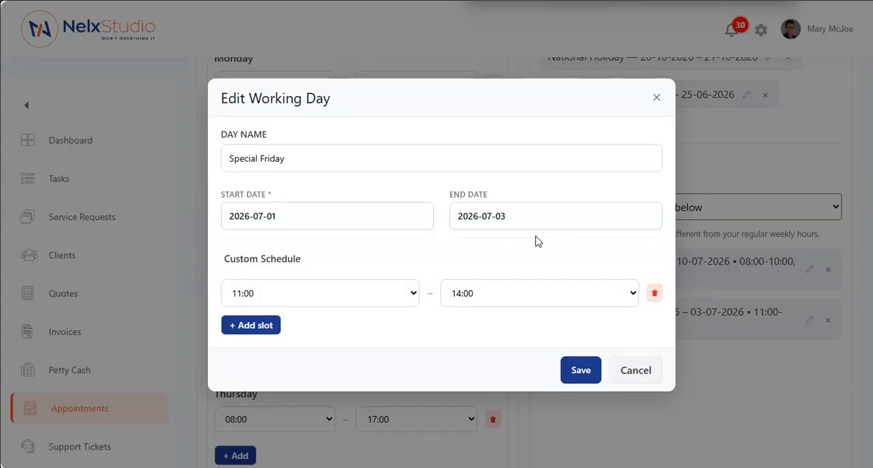
left_click(633, 370)
- Save the custom schedule settings
scroll(522, 247, "up", 5)
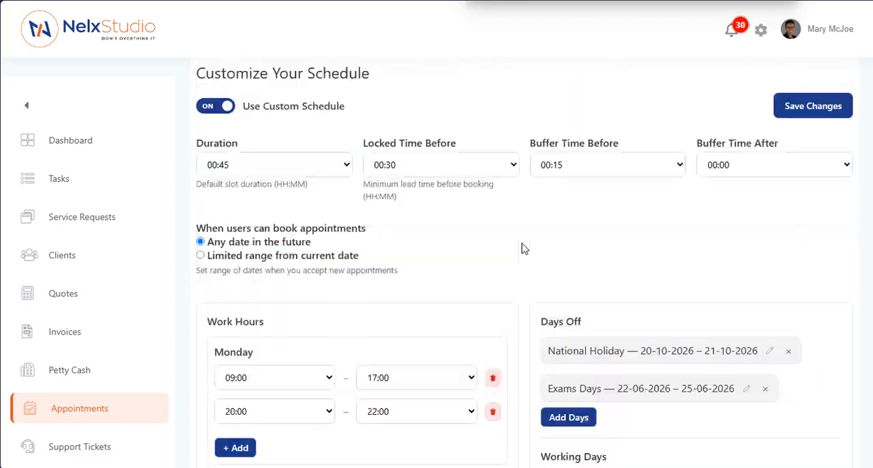
scroll(522, 248, "up", 2)
left_click(836, 245)
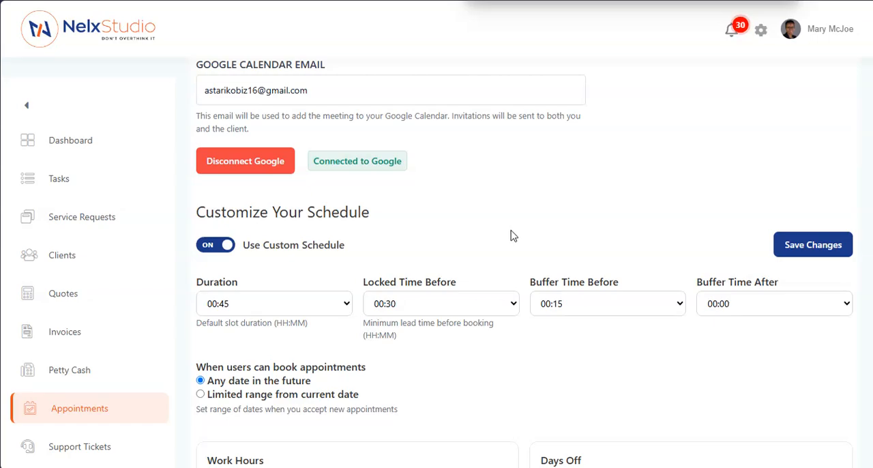
- Open rescheduling for the July 6, 2026 appointment, review the available start times and dates, and cancel without saving
scroll(522, 237, "up", 6)
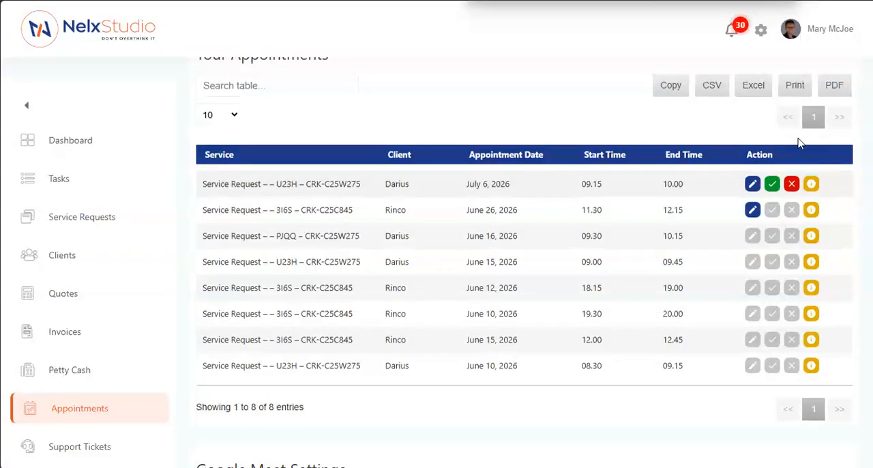
left_click(753, 184)
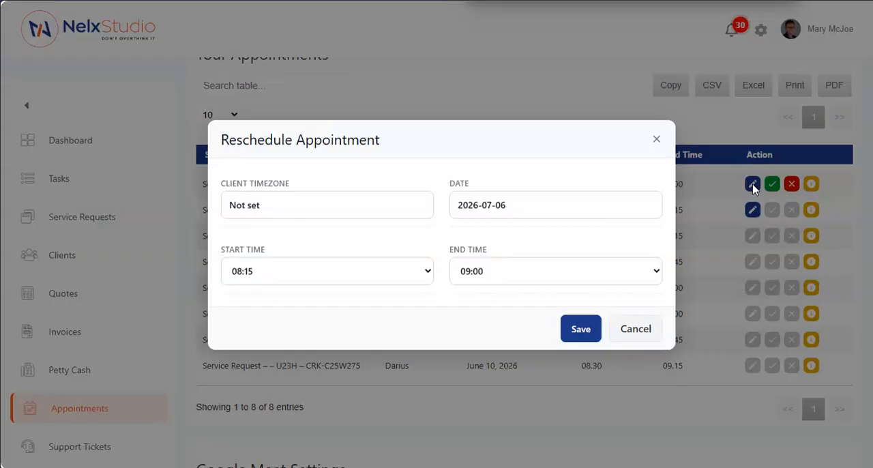
left_click(322, 206)
left_click(366, 273)
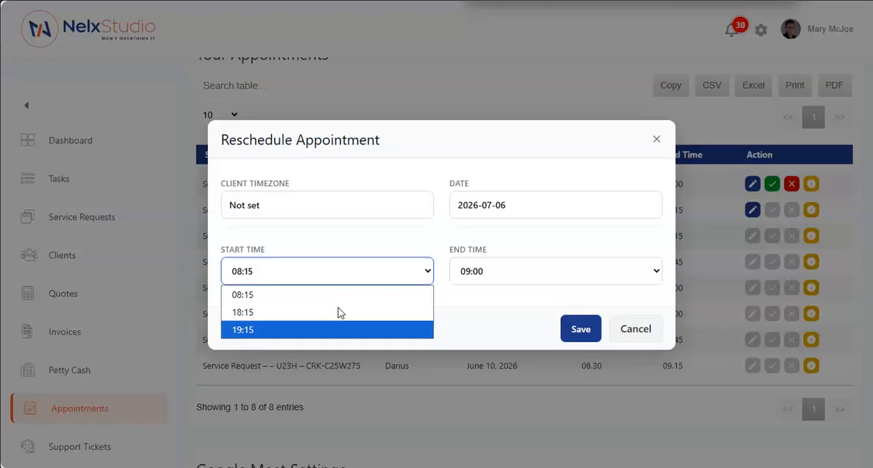
left_click(363, 228)
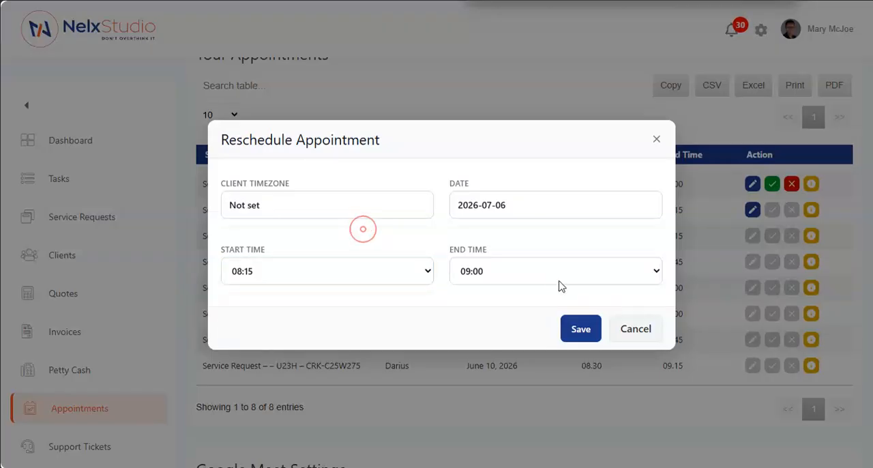
left_click(417, 271)
left_click(375, 235)
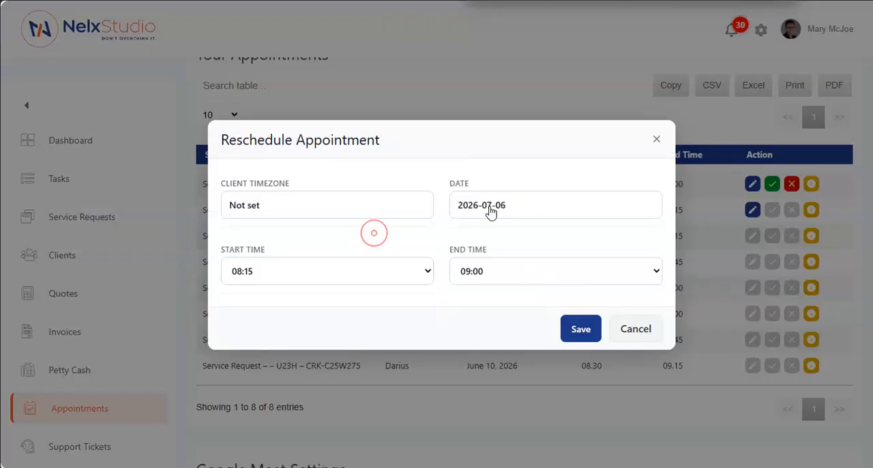
left_click(539, 212)
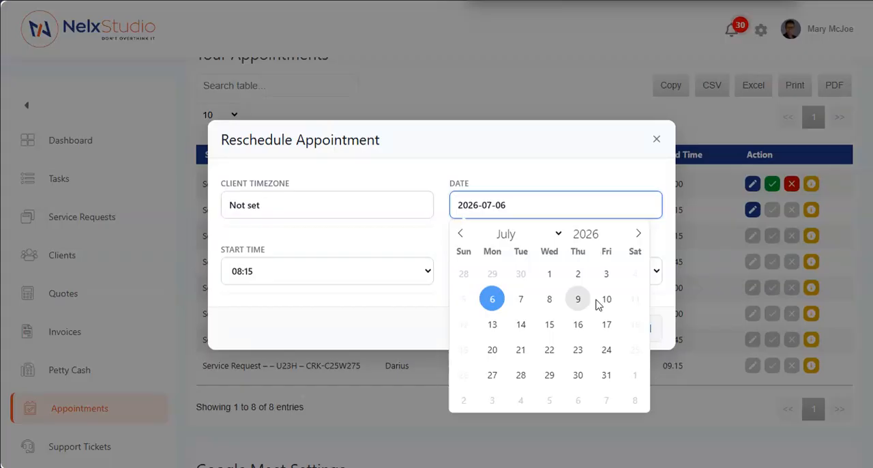
left_click(419, 235)
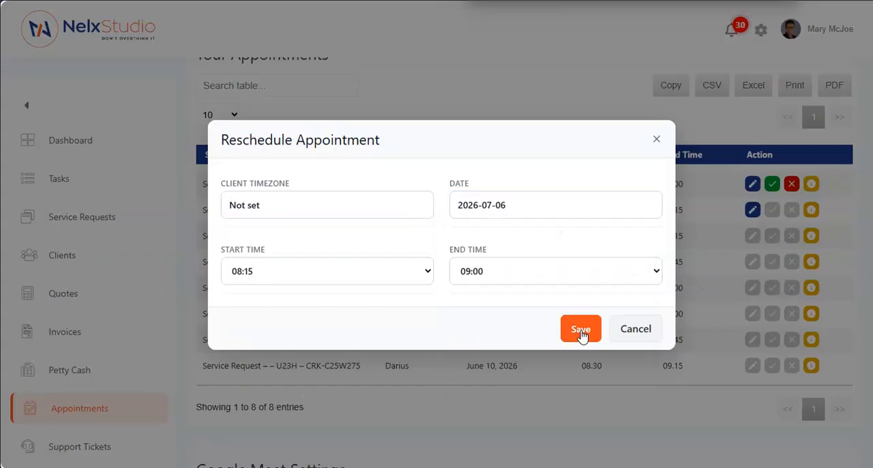
left_click(635, 324)
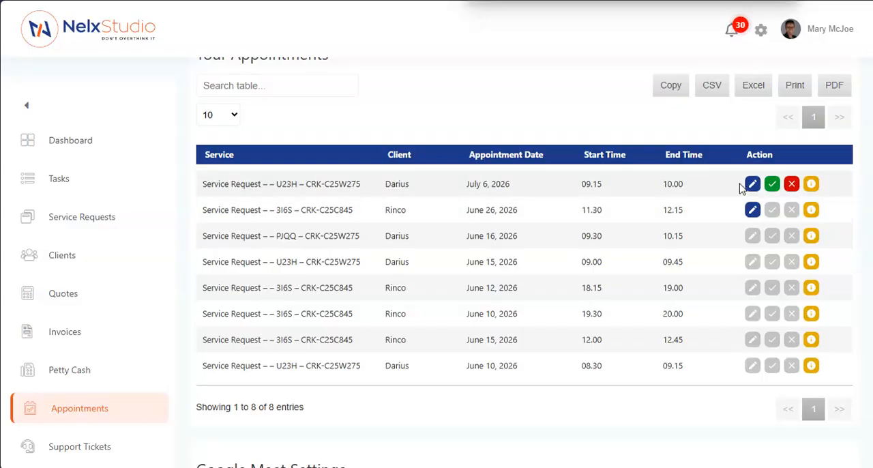
- View the appointment information for the July 6 and June 26, 2026 appointments, including the latter's client local time section
left_click(810, 184)
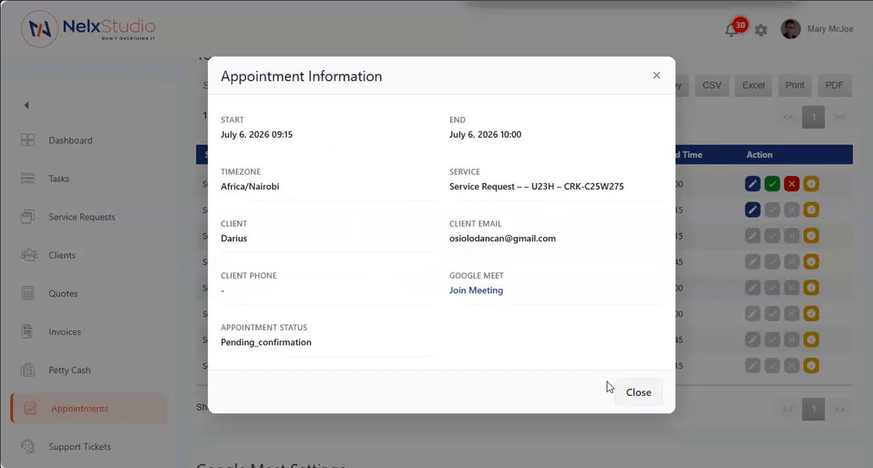
left_click(638, 393)
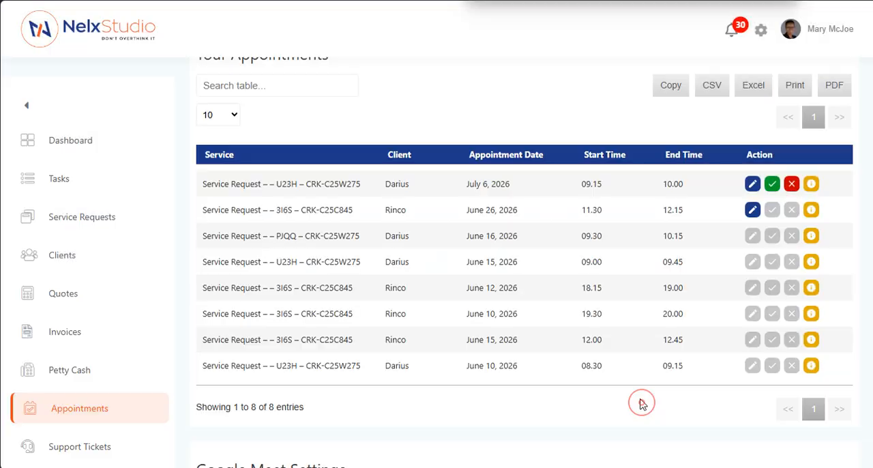
left_click(812, 210)
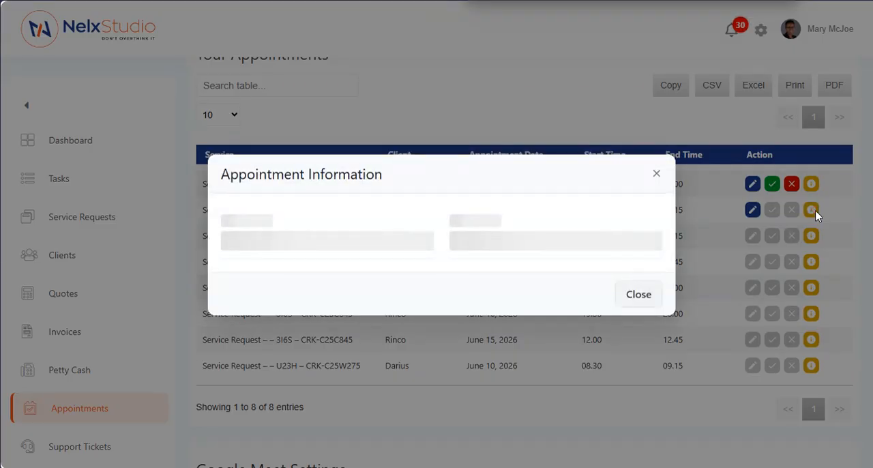
scroll(379, 218, "down", 1)
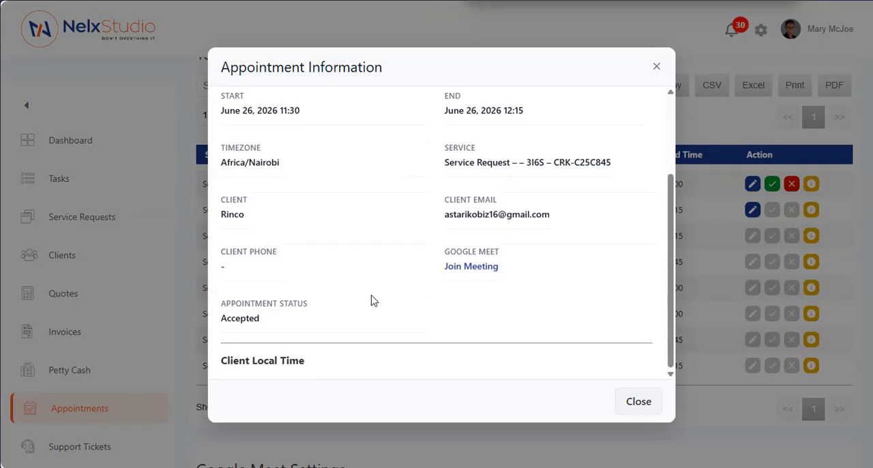
scroll(368, 303, "down", 3)
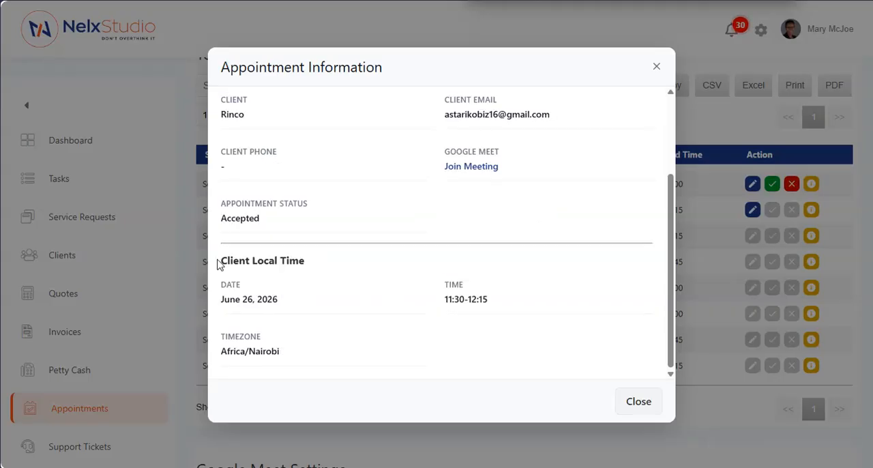
left_click_drag(220, 261, 314, 264)
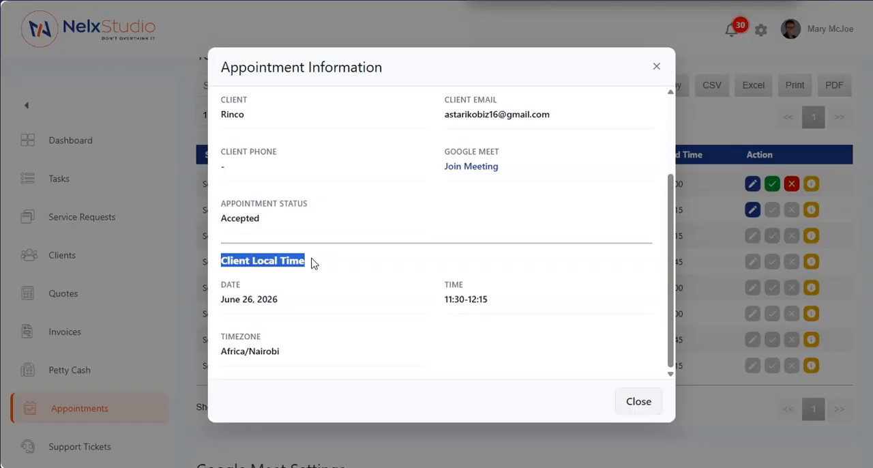
scroll(384, 298, "up", 4)
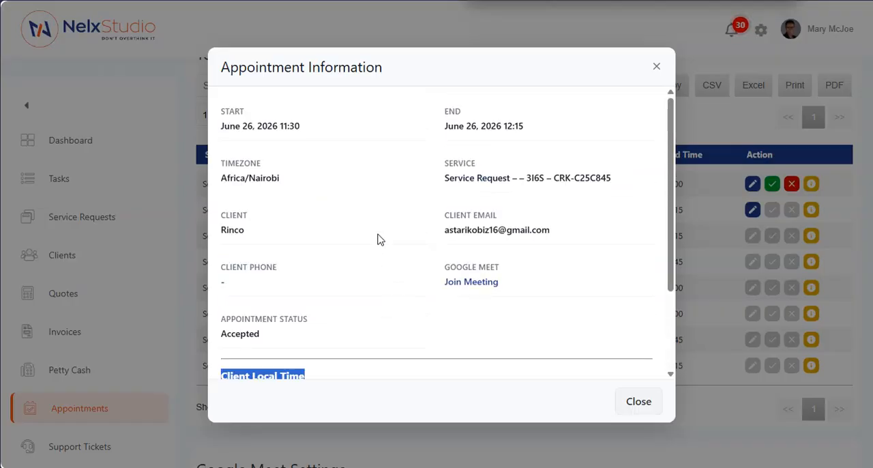
scroll(380, 240, "down", 2)
scroll(380, 248, "up", 2)
scroll(395, 246, "down", 2)
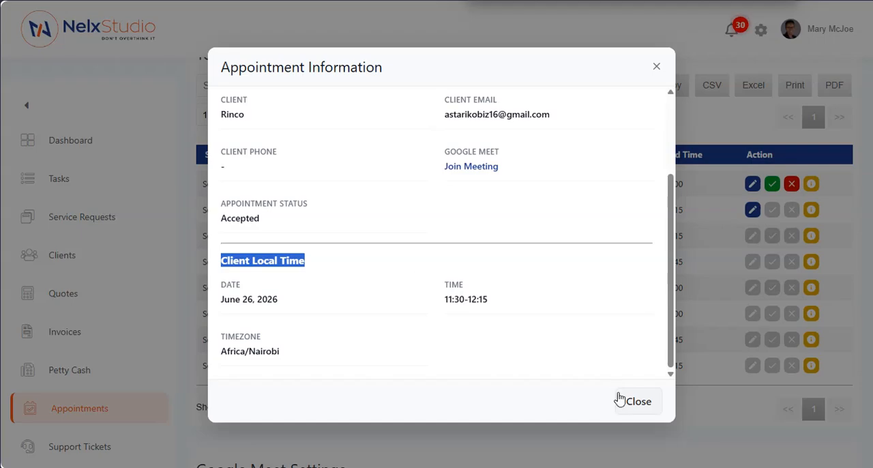
left_click(634, 407)
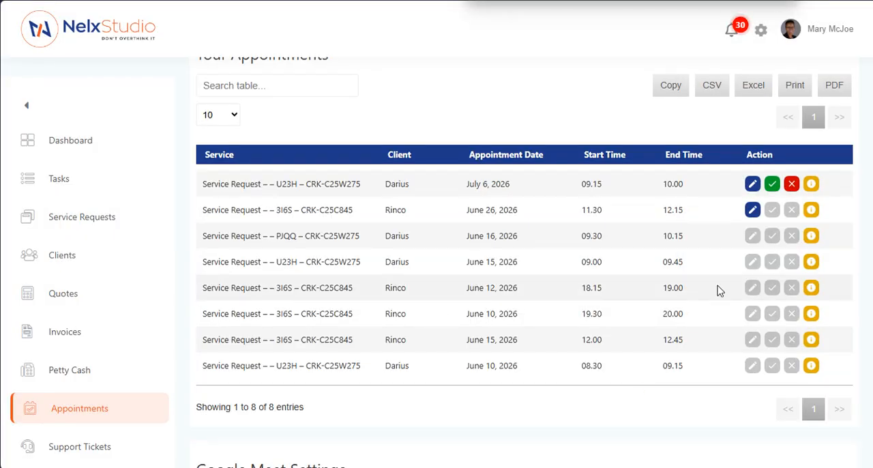
- View the appointment information for the June 15, 2026 09:00 appointment and close it
left_click(812, 263)
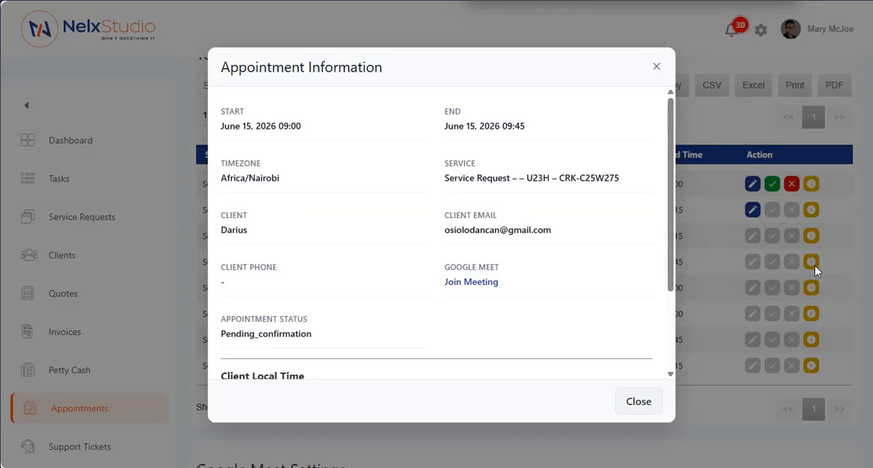
scroll(401, 253, "down", 3)
scroll(349, 334, "up", 3)
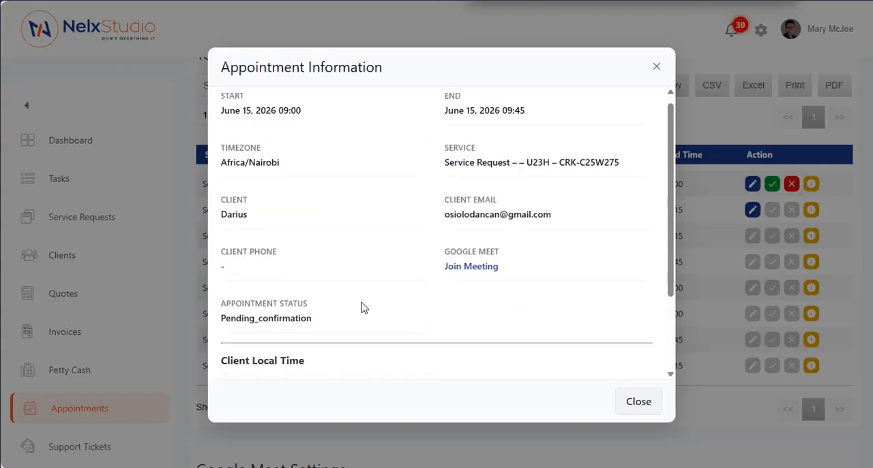
left_click(621, 400)
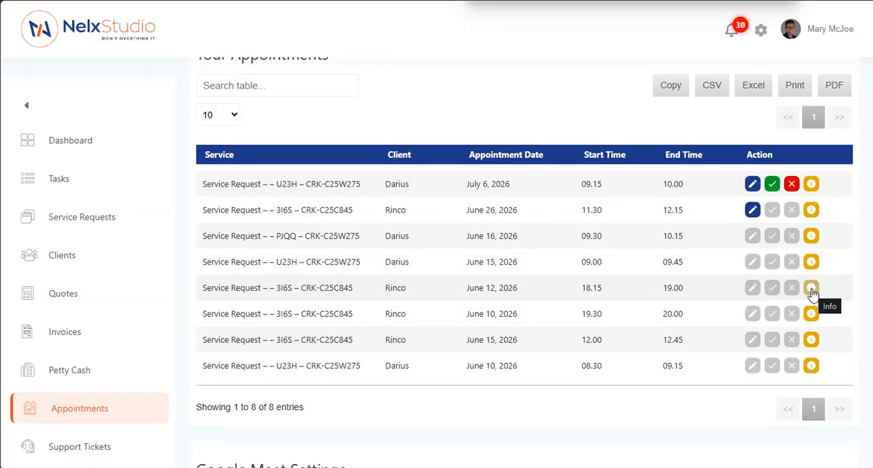
- Examine the June 12, 2026 appointment's information, comparing its start and end times with the client local time, and close it
left_click(812, 289)
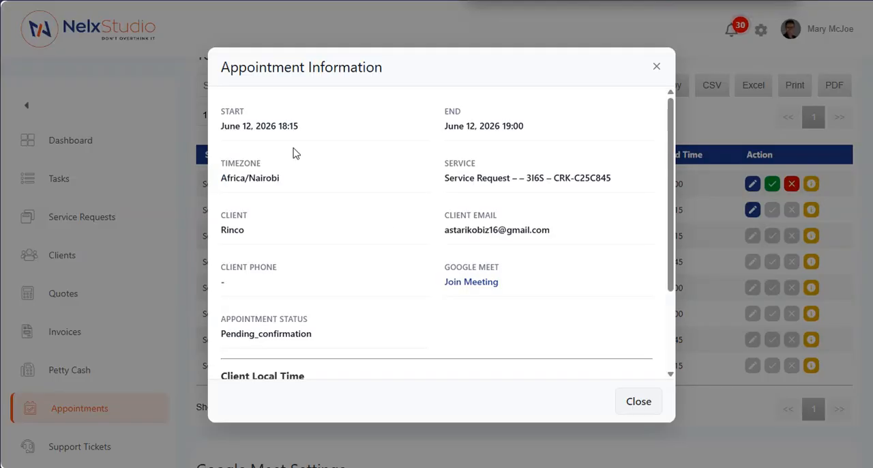
scroll(445, 261, "down", 2)
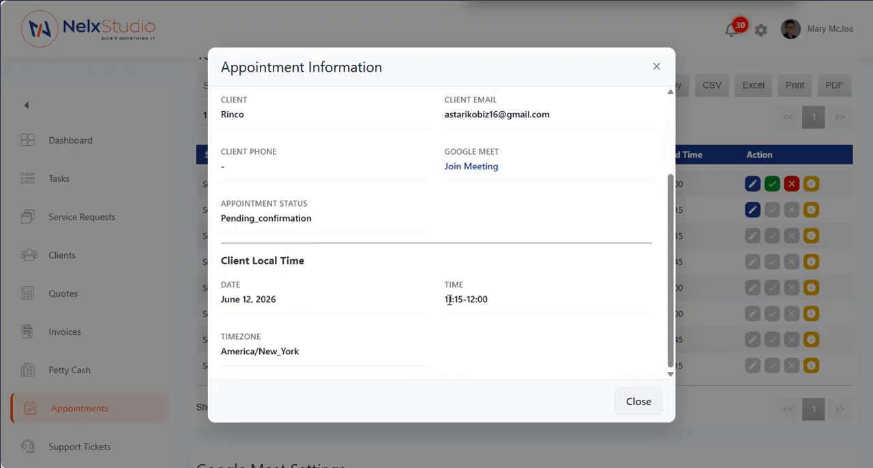
left_click_drag(495, 302, 421, 305)
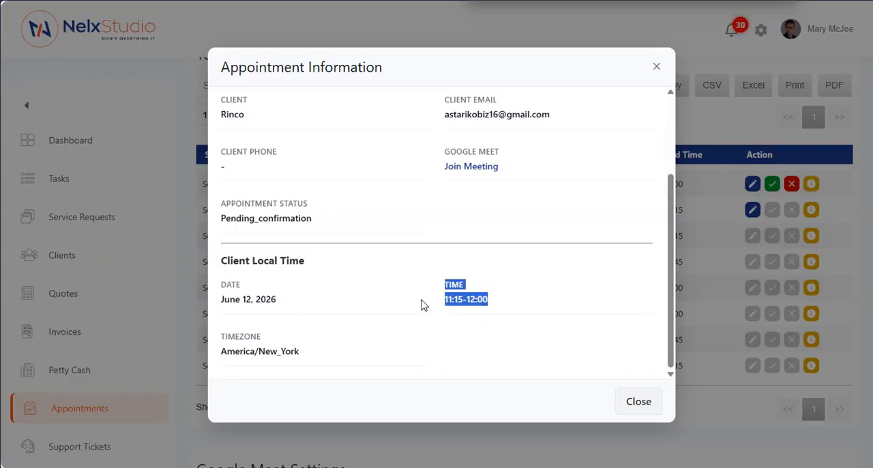
left_click(418, 303)
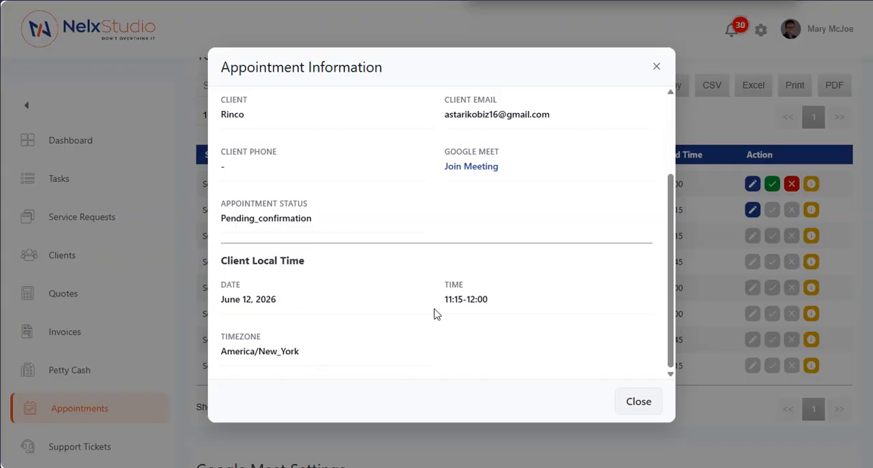
scroll(409, 255, "up", 2)
scroll(409, 254, "up", 1)
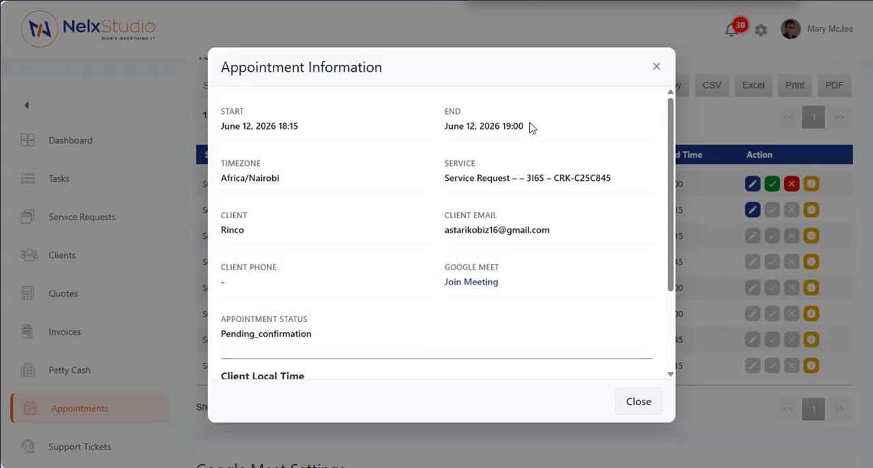
scroll(581, 262, "down", 2)
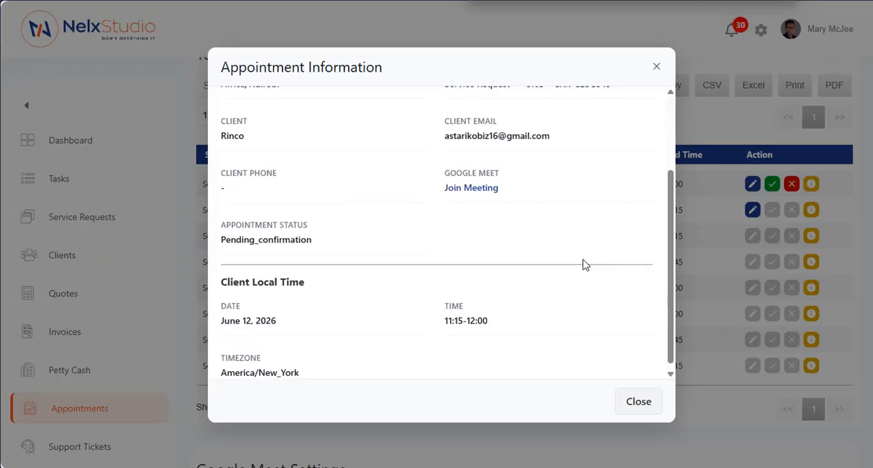
left_click(634, 407)
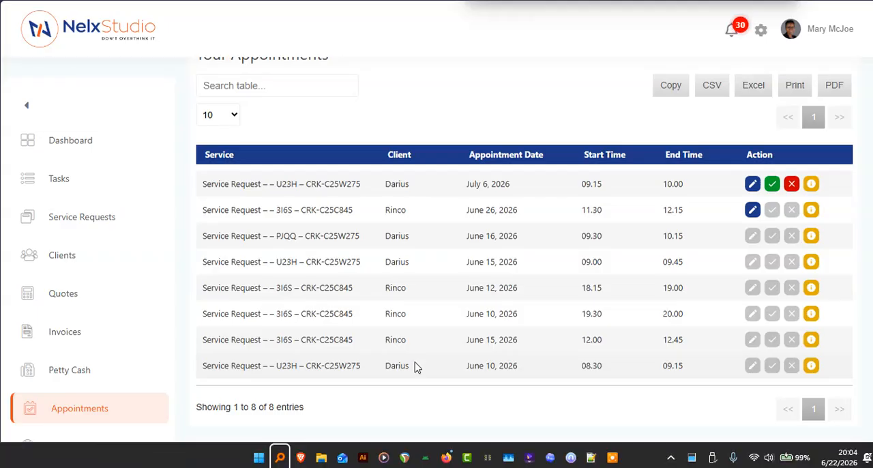
- Switch to the client dashboard in Firefox, check the start time options for rescheduling the June 26, 2026 appointment, and cancel
left_click(445, 460)
scroll(560, 243, "up", 5)
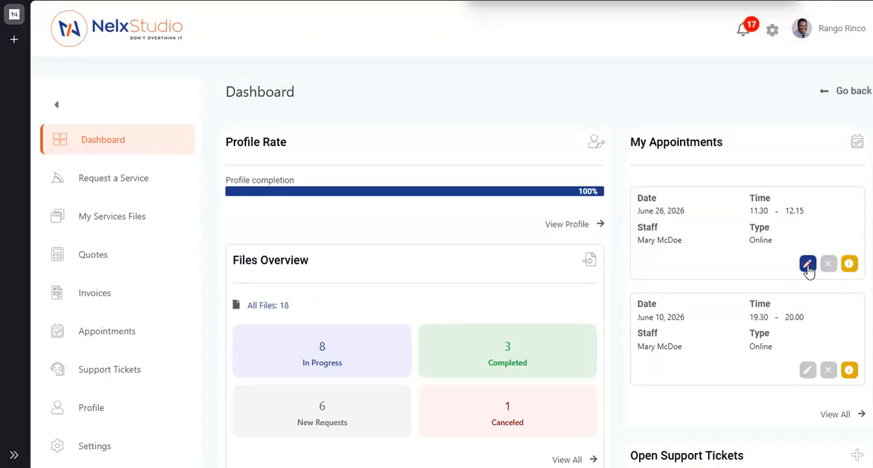
left_click(807, 266)
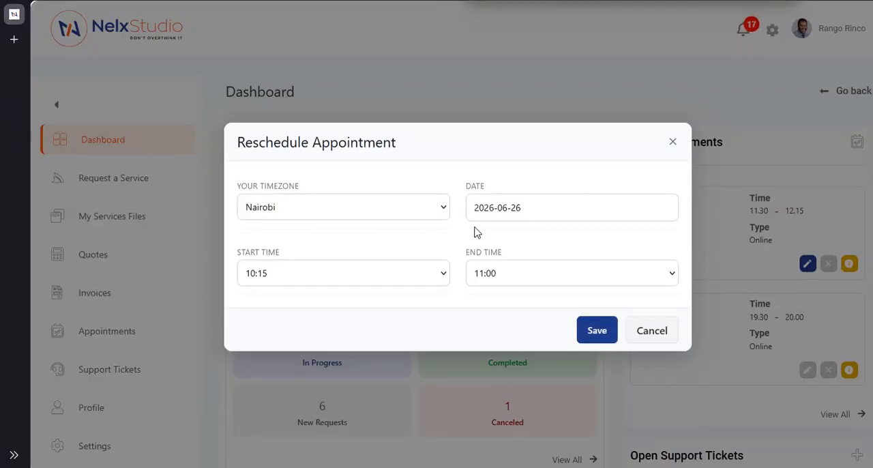
left_click(443, 273)
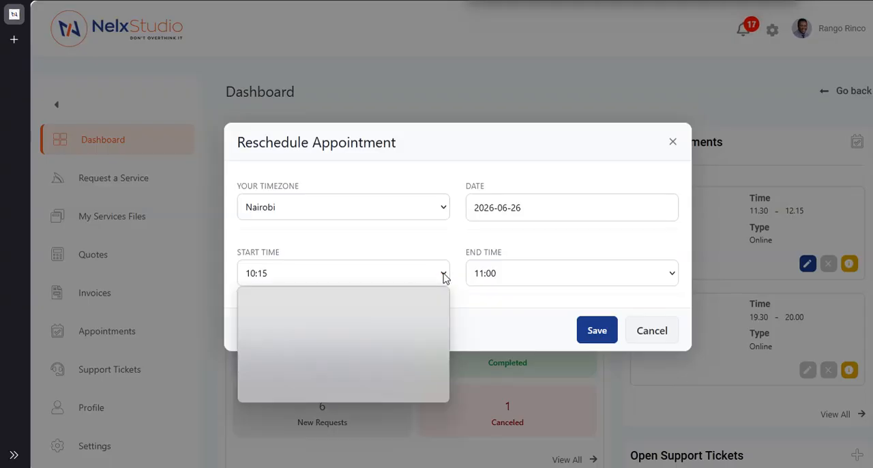
left_click(373, 250)
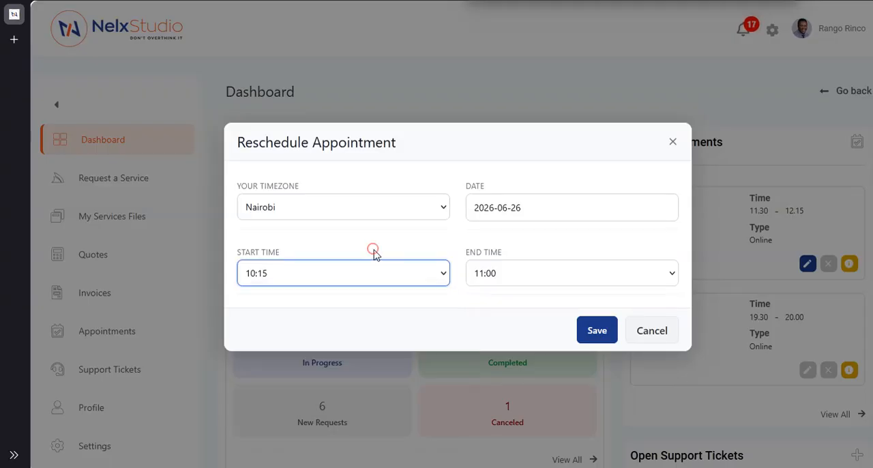
left_click(651, 333)
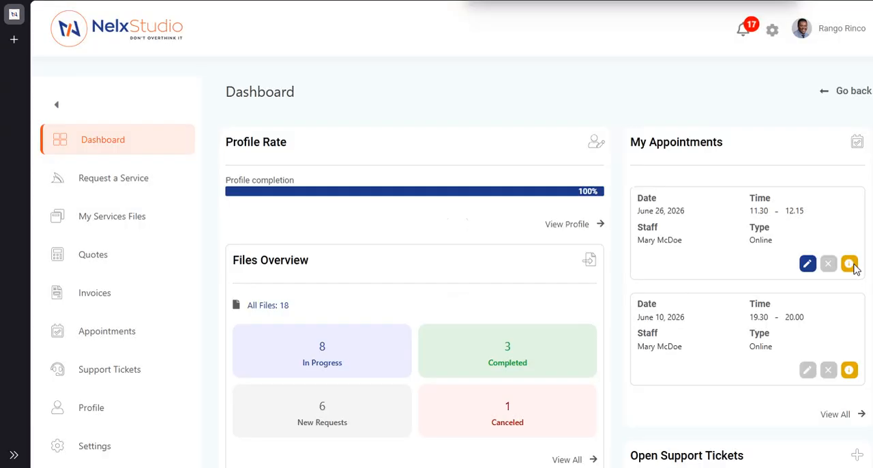
- View the June 26, 2026 appointment's information on the client dashboard, close it, and open the client's full appointments list
left_click(850, 264)
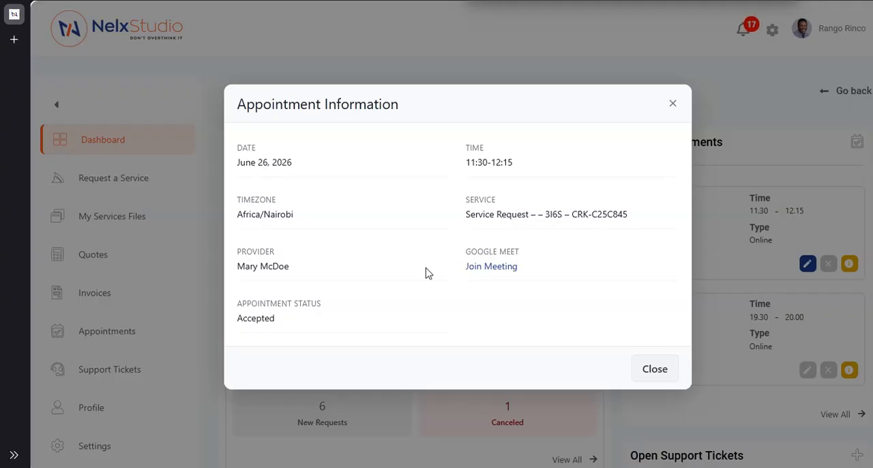
left_click(659, 372)
scroll(729, 344, "down", 2)
scroll(729, 345, "down", 1)
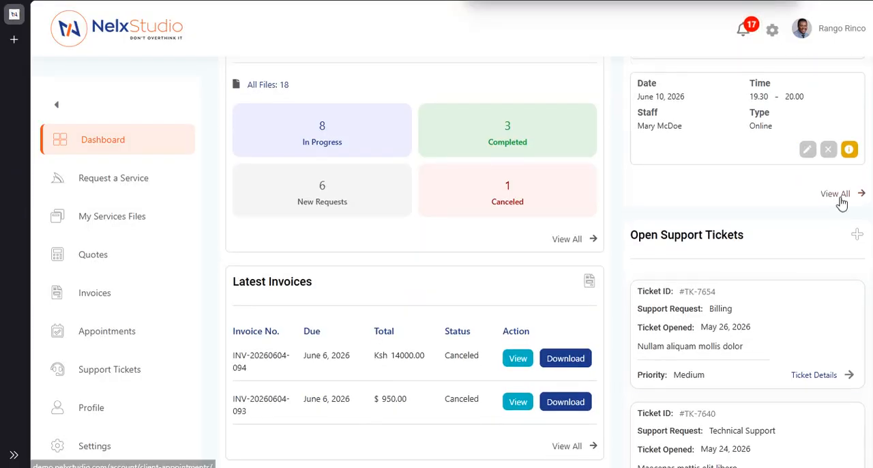
left_click(839, 196)
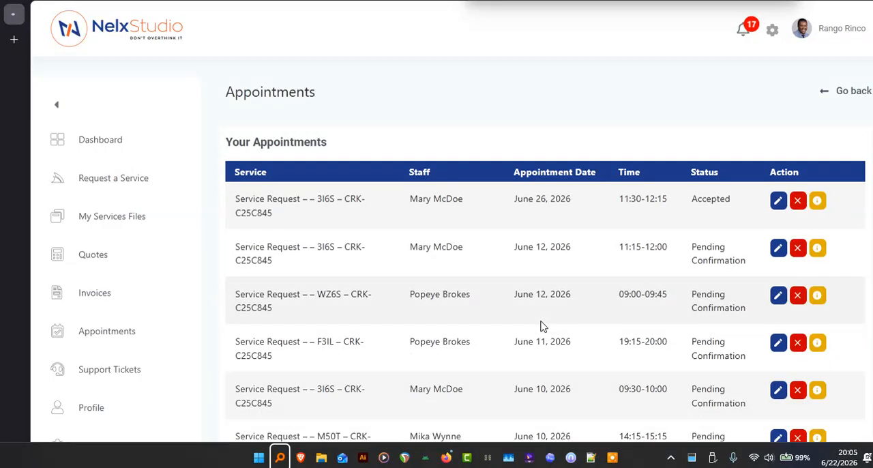
scroll(569, 283, "down", 2)
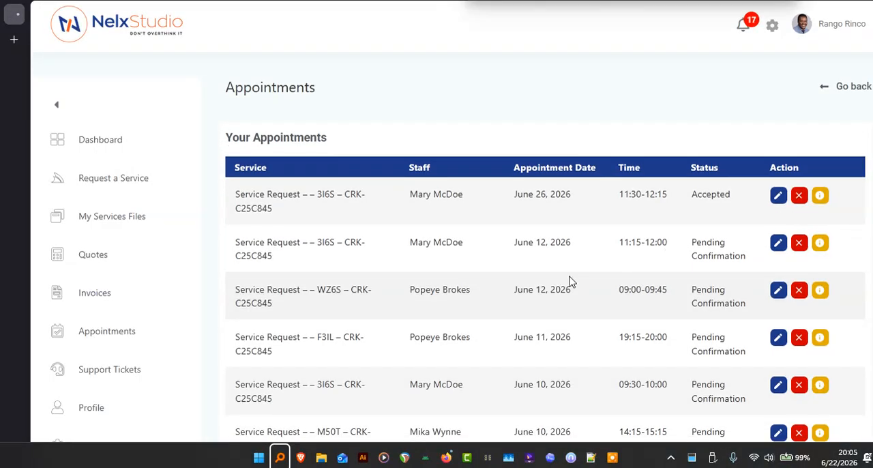
scroll(523, 253, "up", 2)
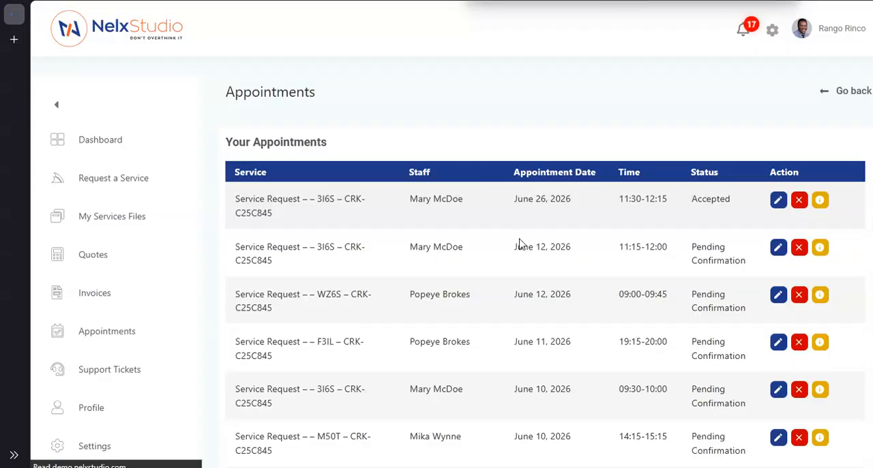
- Switch to the WordPress admin in Brave and open the JetAppointments General Settings in JetPlugins Settings
mouse_move(300, 457)
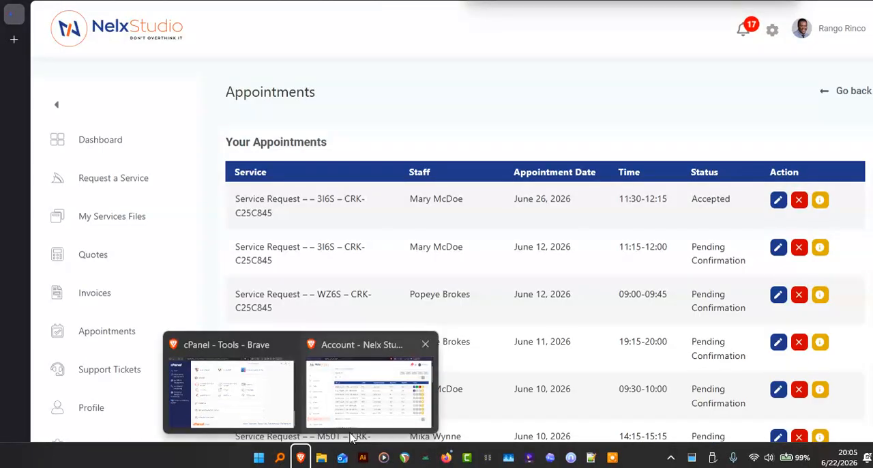
left_click(260, 404)
mouse_move(31, 164)
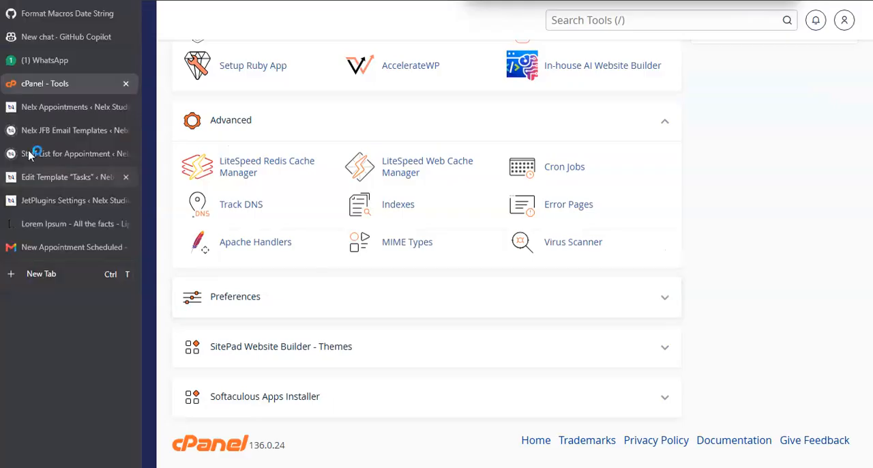
left_click(41, 108)
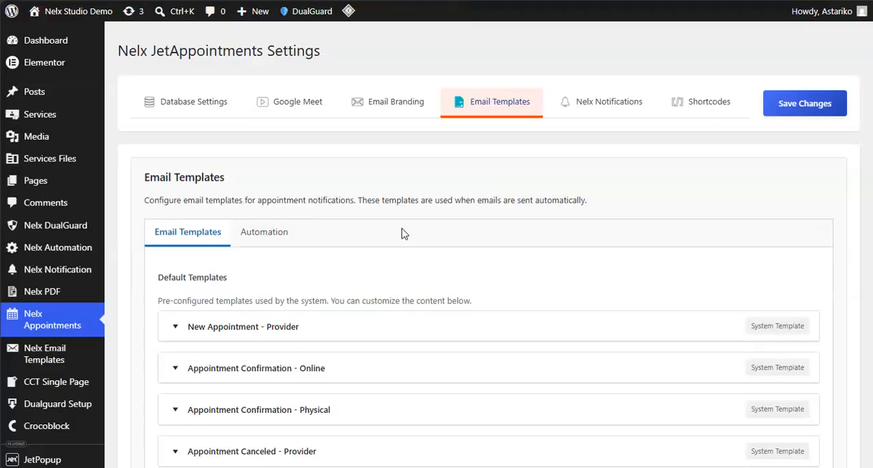
mouse_move(26, 214)
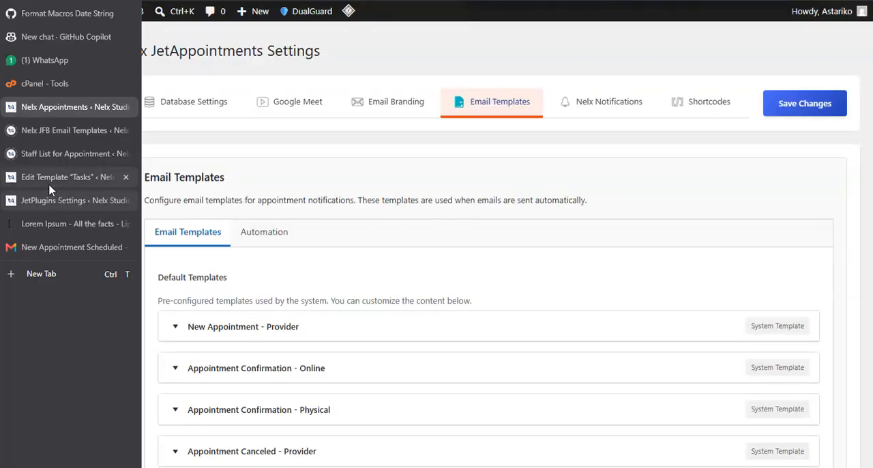
left_click(57, 201)
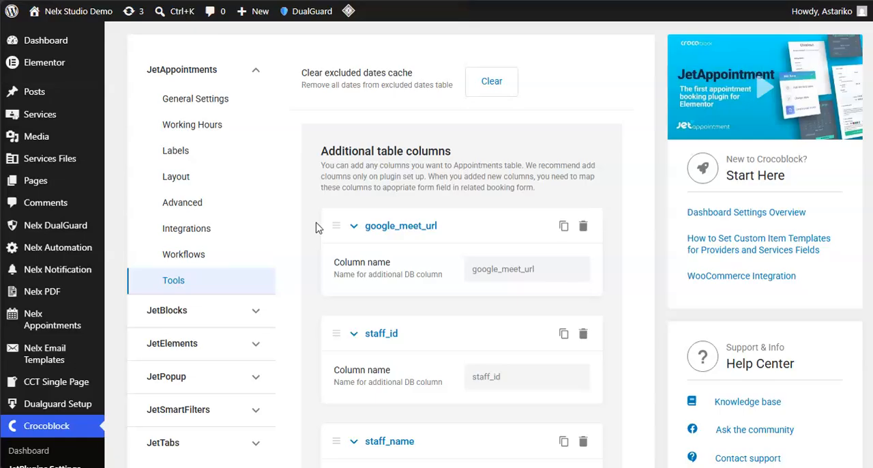
left_click(205, 106)
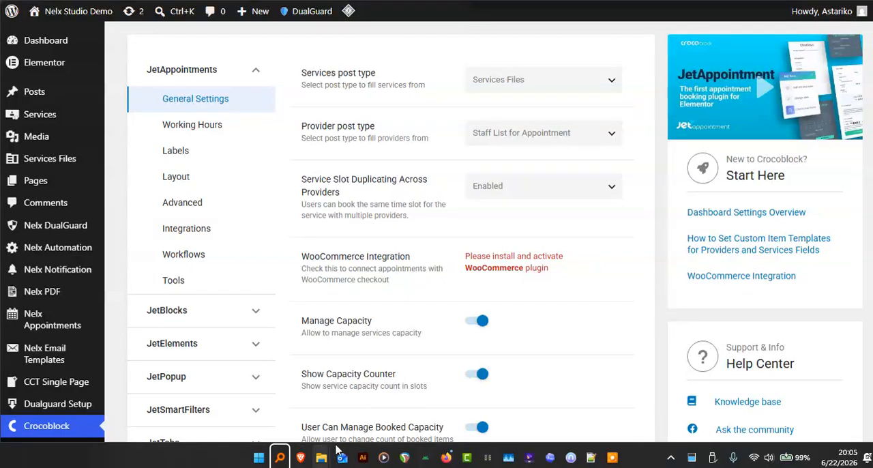
- Switch back to the client's appointments in Firefox, review the timezone choices for rescheduling the June 26, 2026 appointment, and cancel
left_click(447, 459)
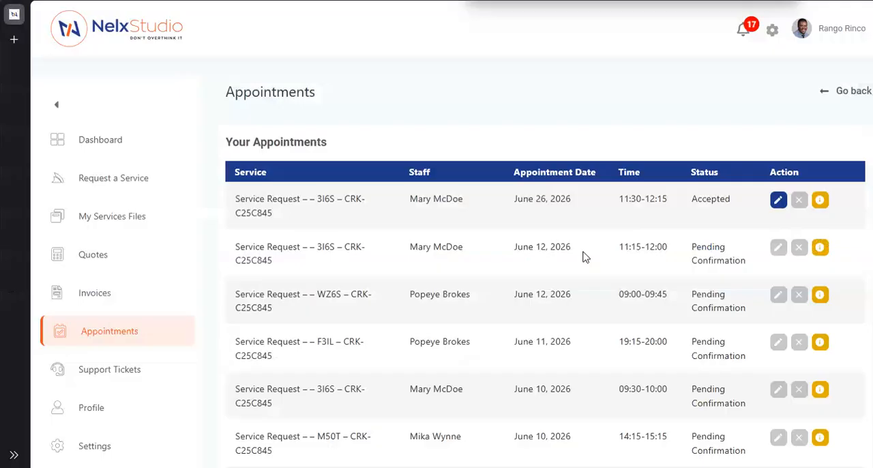
scroll(604, 275, "down", 2)
scroll(603, 274, "up", 2)
left_click(779, 202)
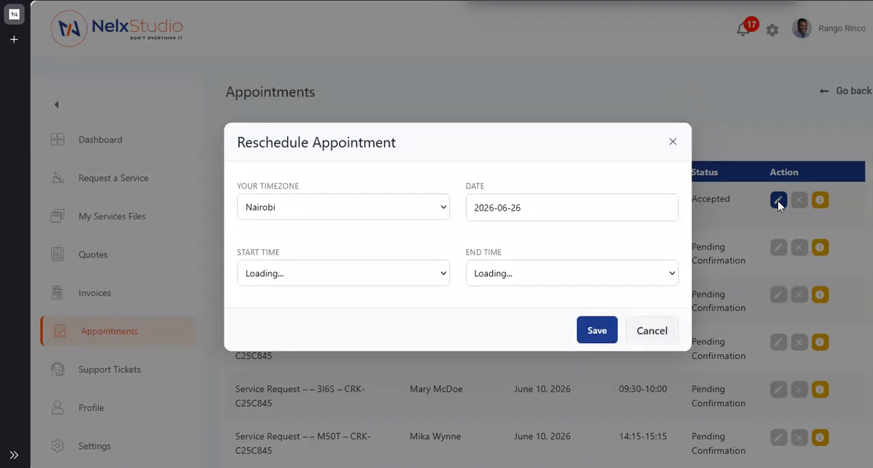
left_click(411, 214)
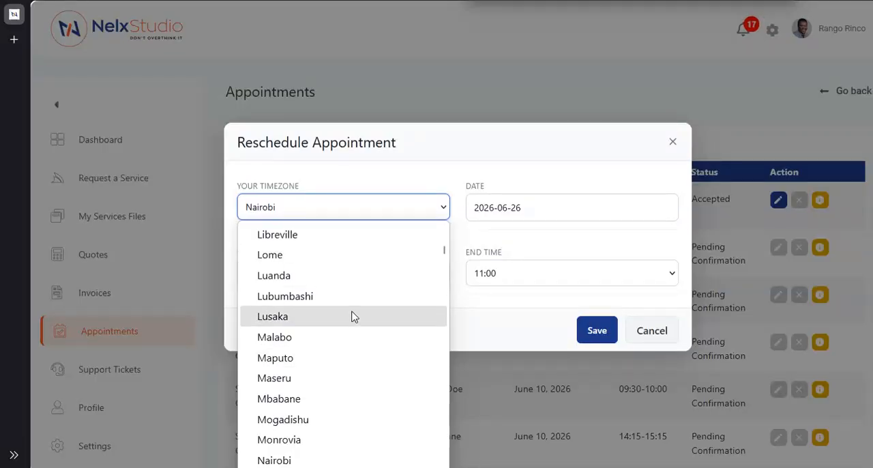
left_click(386, 177)
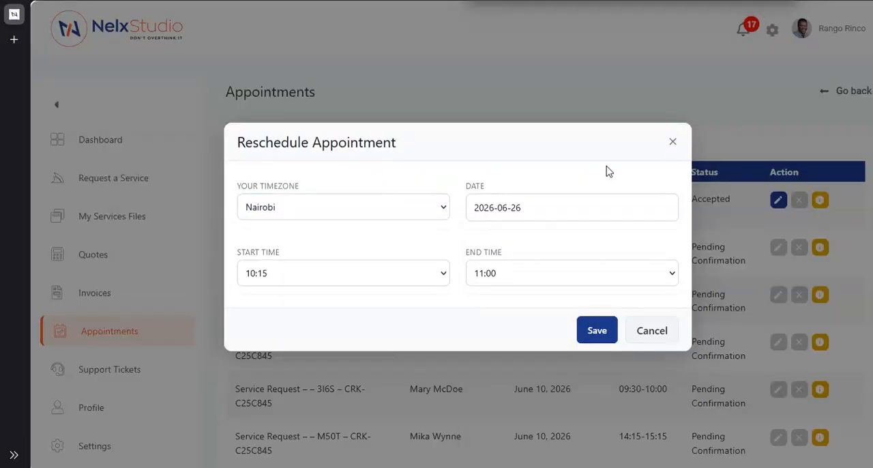
left_click(645, 333)
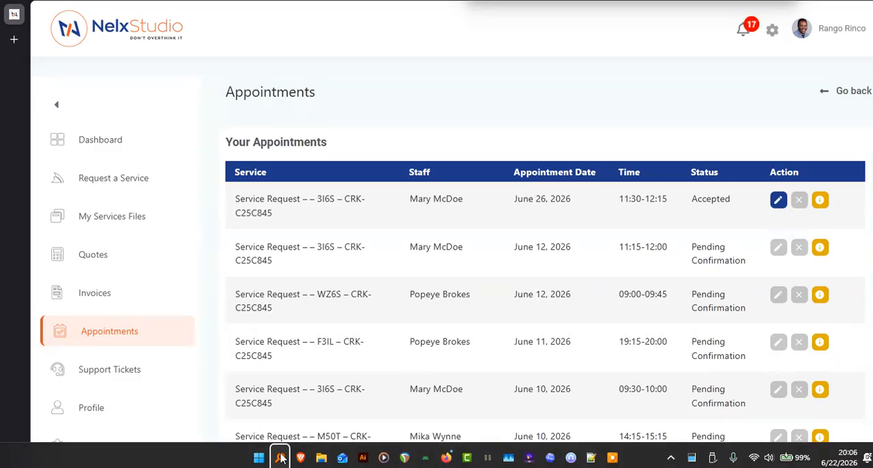
- Switch to the staff account in Brave, check the client timezone when rescheduling the June 26, 2026 appointment, and cancel
mouse_move(301, 457)
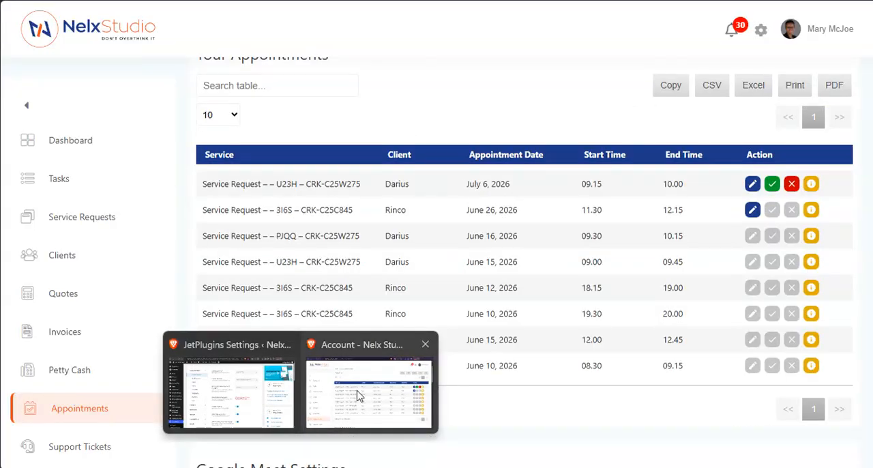
left_click(351, 392)
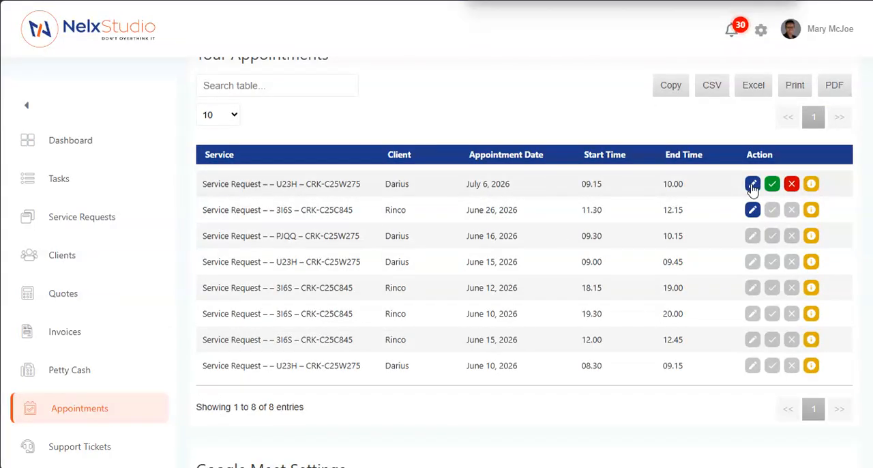
left_click(752, 211)
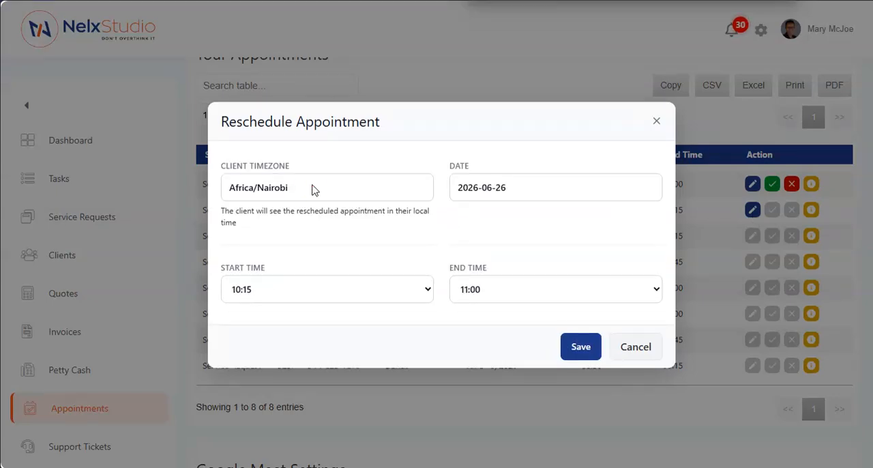
left_click(280, 190)
triple_click(281, 190)
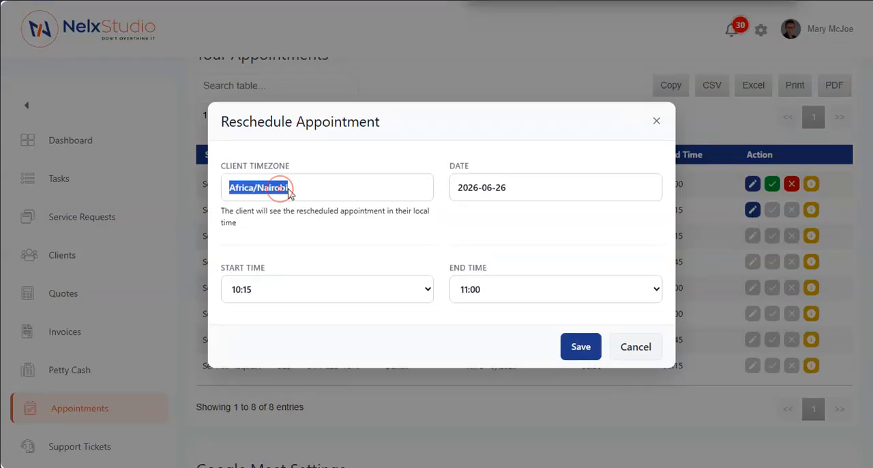
left_click(309, 182)
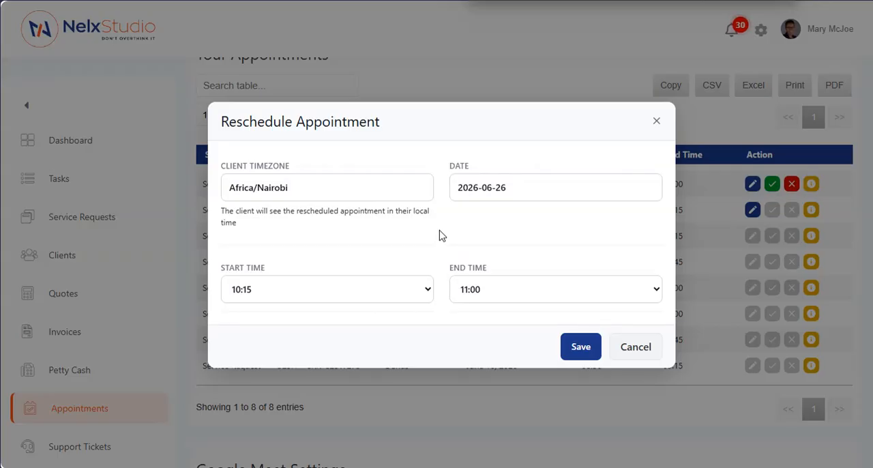
left_click(628, 346)
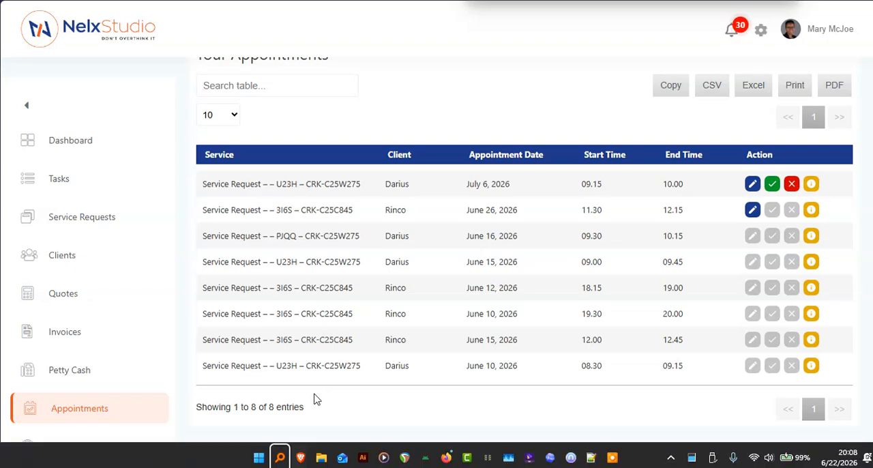
- Switch to the WordPress admin window and examine the timezone picker option in the JetAppointments Layout settings
mouse_move(297, 459)
left_click(232, 385)
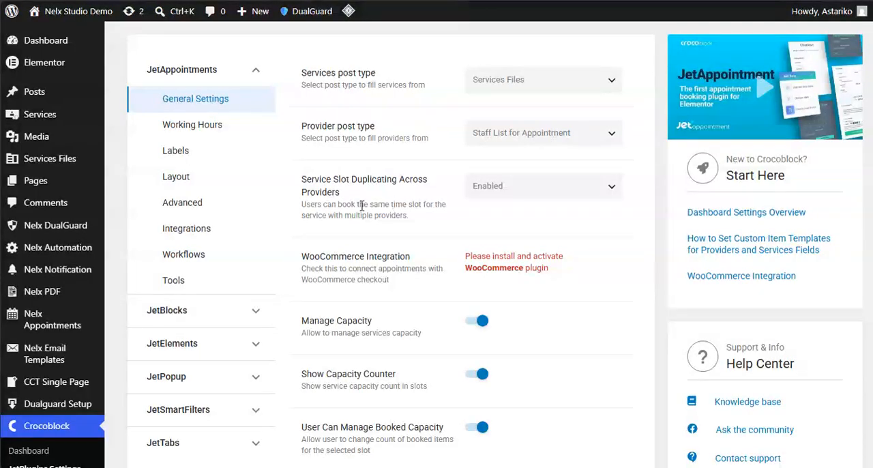
left_click(180, 180)
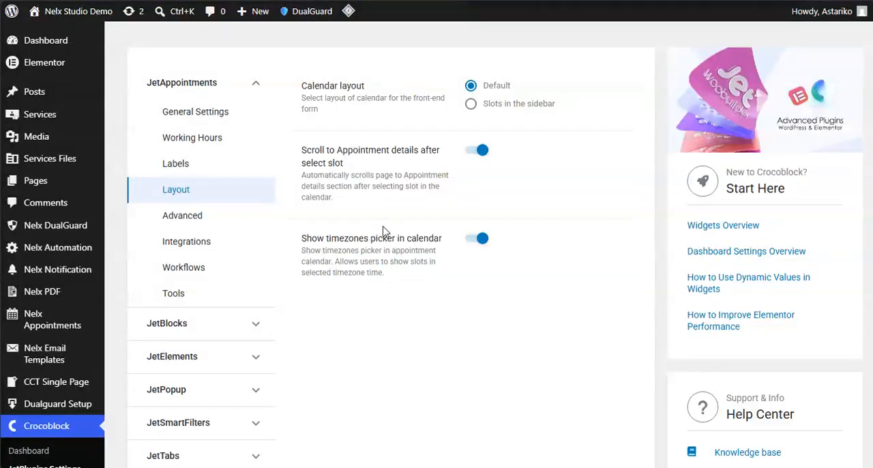
left_click_drag(301, 239, 442, 241)
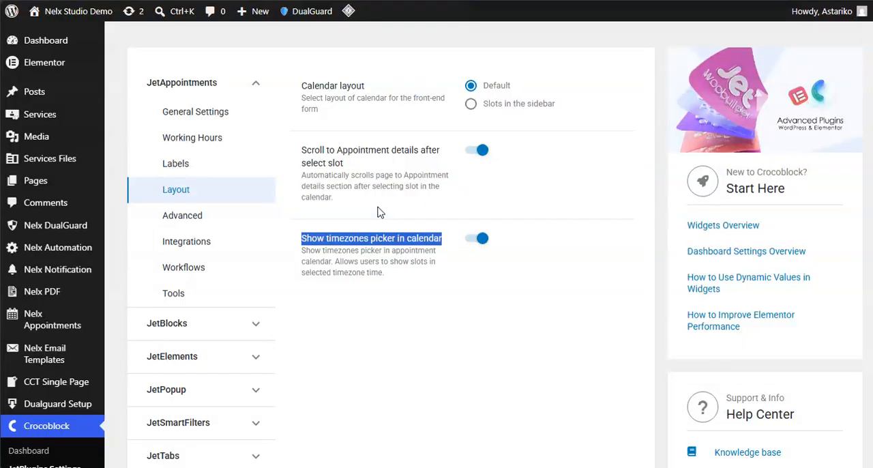
- Open the JetAppointments Tools settings and review the additional appointment table columns from google_meet_url to appointment_type
left_click(174, 295)
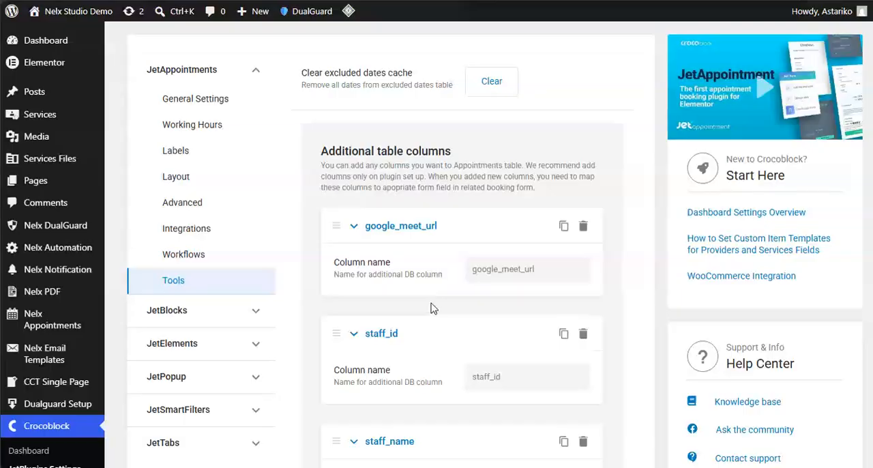
scroll(436, 273, "down", 8)
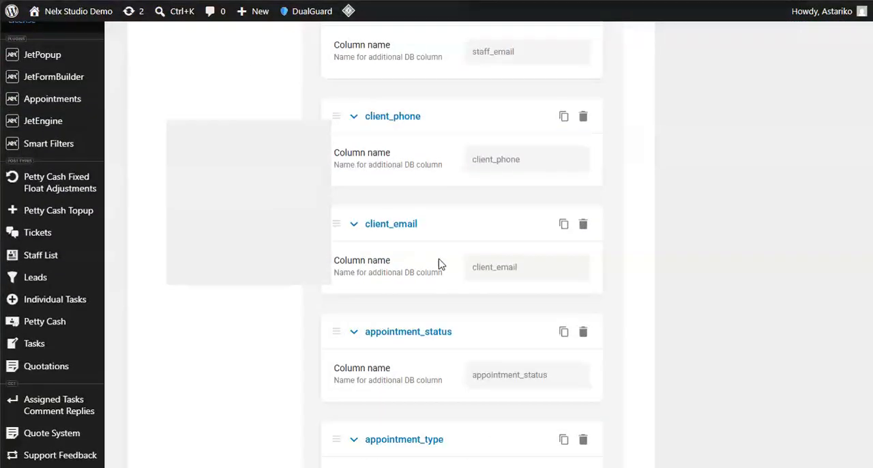
scroll(439, 264, "down", 2)
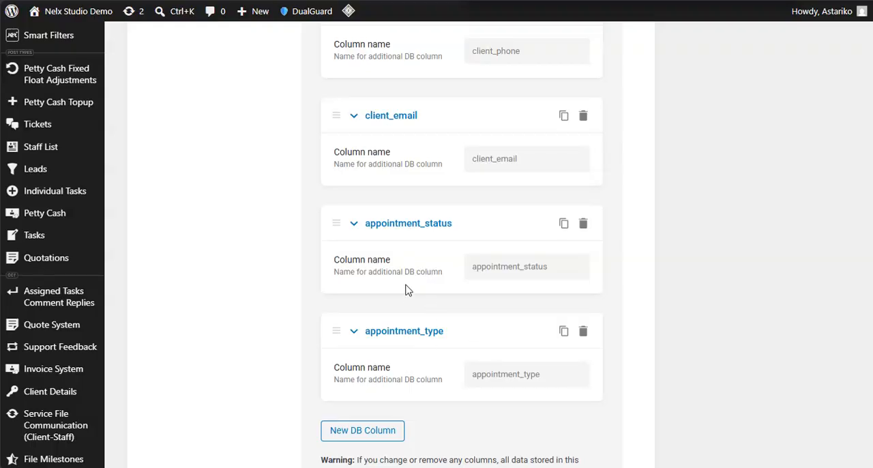
scroll(352, 239, "up", 5)
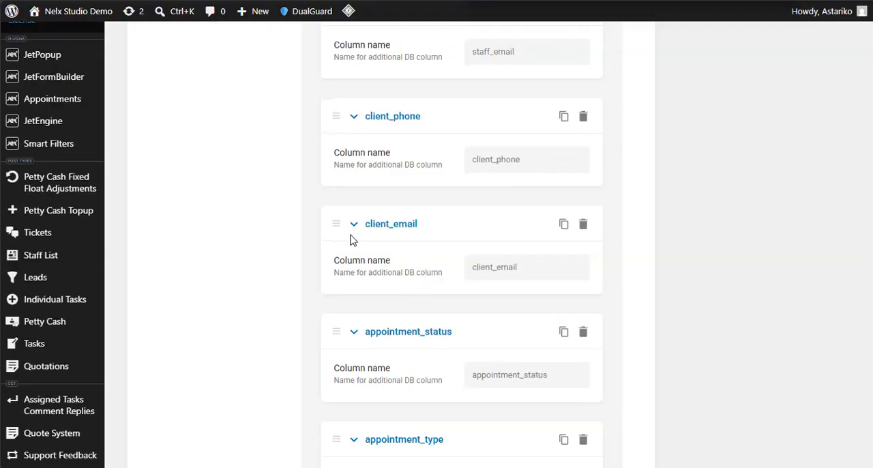
scroll(352, 239, "up", 2)
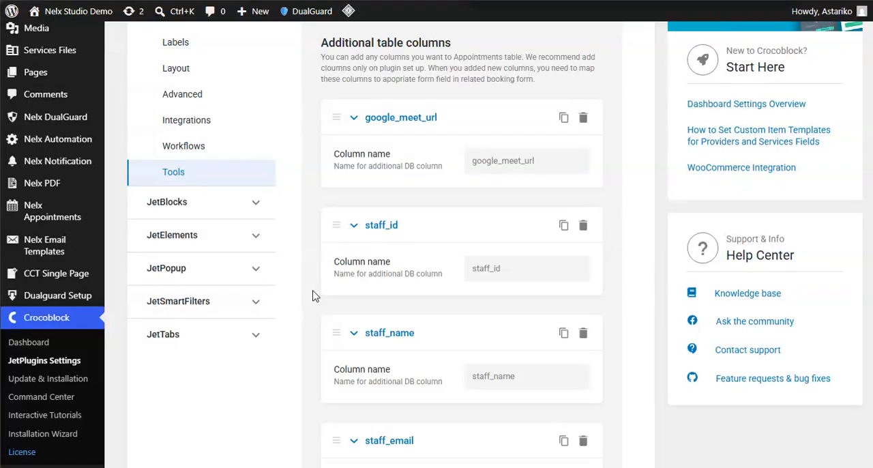
- Open the Shortcodes section of the Nelx Appointments settings, copy the [nelx_schedule_editor] shortcode, and check the provider action buttons shortcode
mouse_move(49, 143)
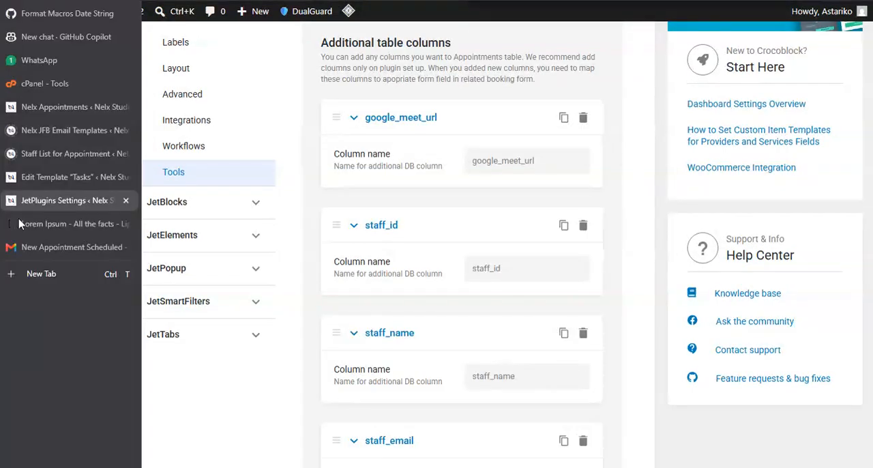
left_click(49, 107)
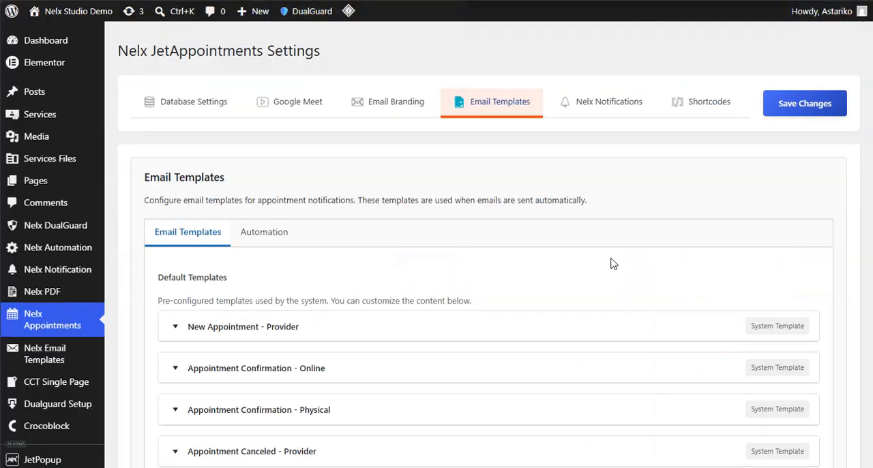
left_click(707, 115)
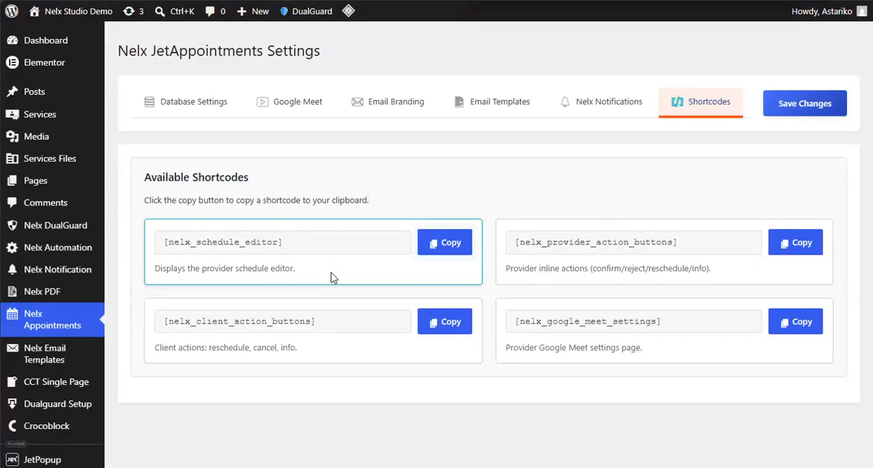
left_click(455, 249)
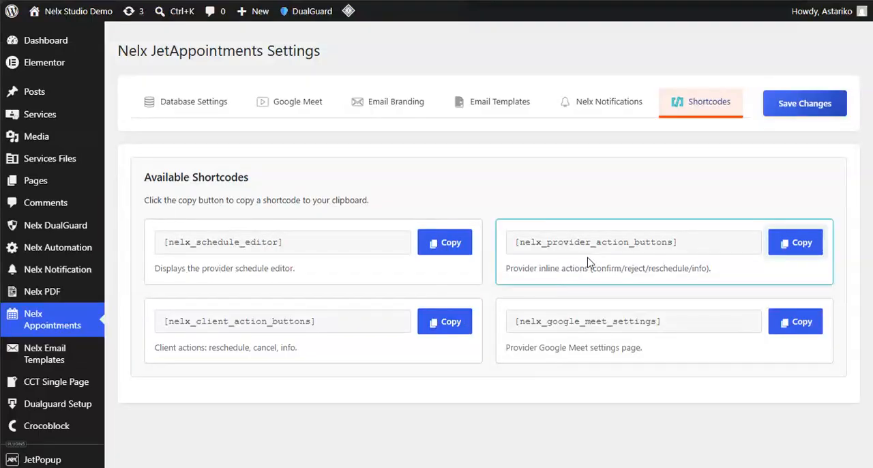
left_click(797, 247)
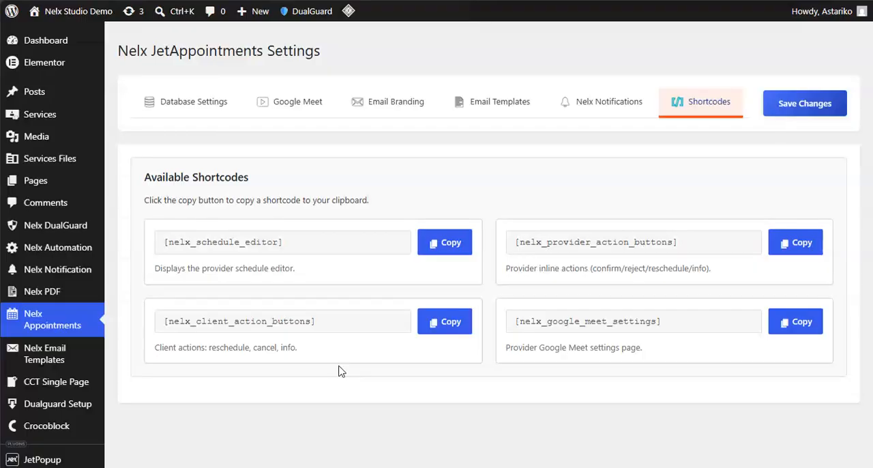
- Switch to the staff account's Appointments page and review its Google Meet settings, custom schedule and appointments table
mouse_move(279, 454)
left_click(423, 341)
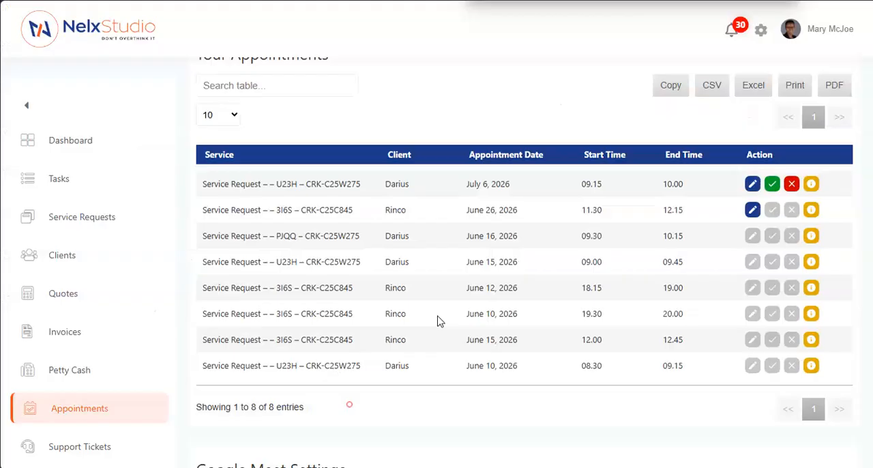
scroll(440, 320, "down", 5)
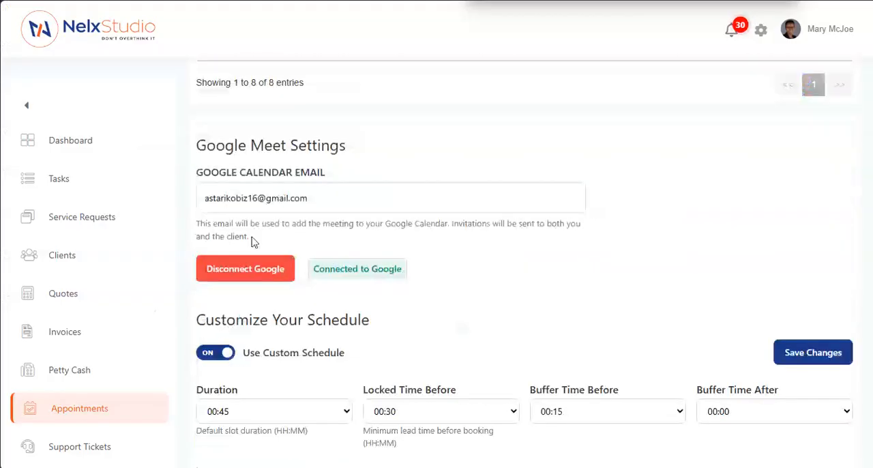
scroll(253, 240, "down", 3)
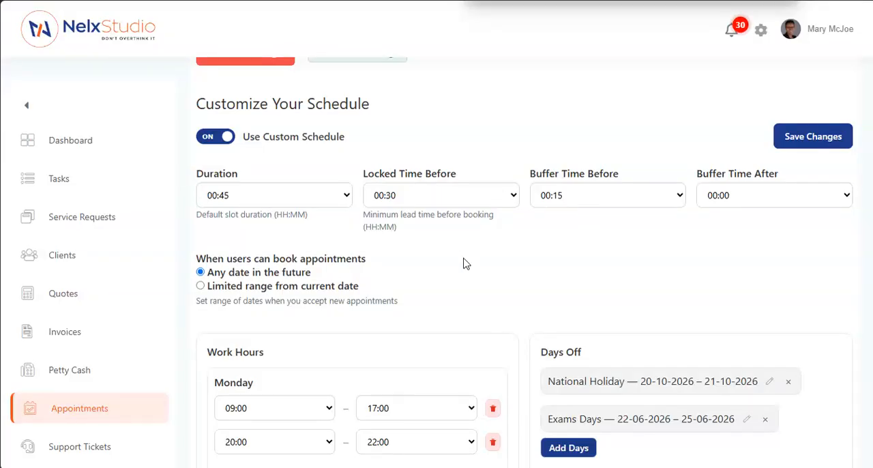
scroll(491, 261, "down", 3)
scroll(522, 258, "up", 6)
scroll(524, 246, "up", 10)
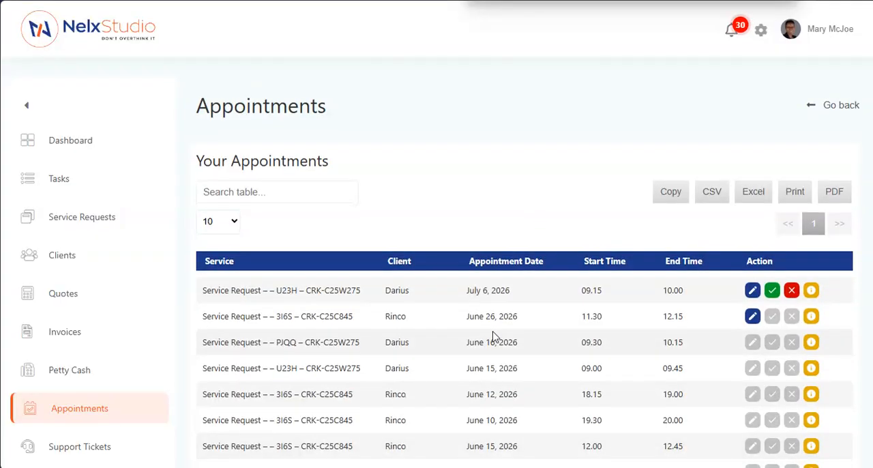
scroll(494, 327, "down", 2)
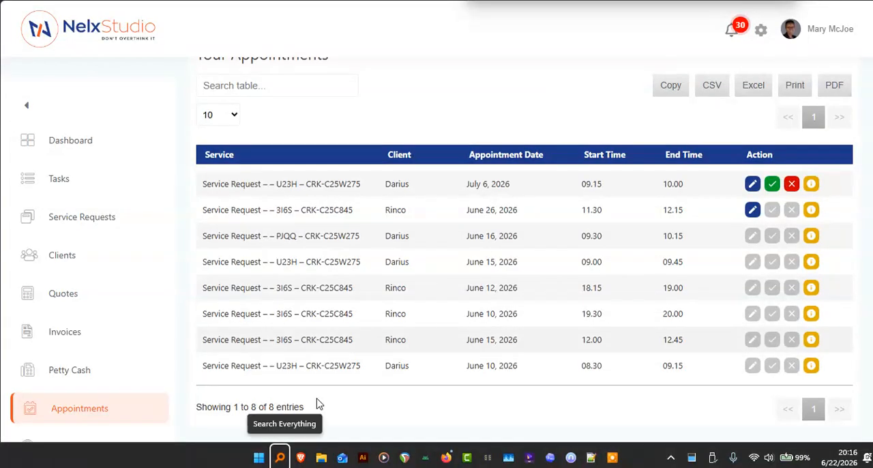
- Switch to the Staff Appointments query in the WordPress admin, check the available query types, and leave the selection as it is
mouse_move(301, 461)
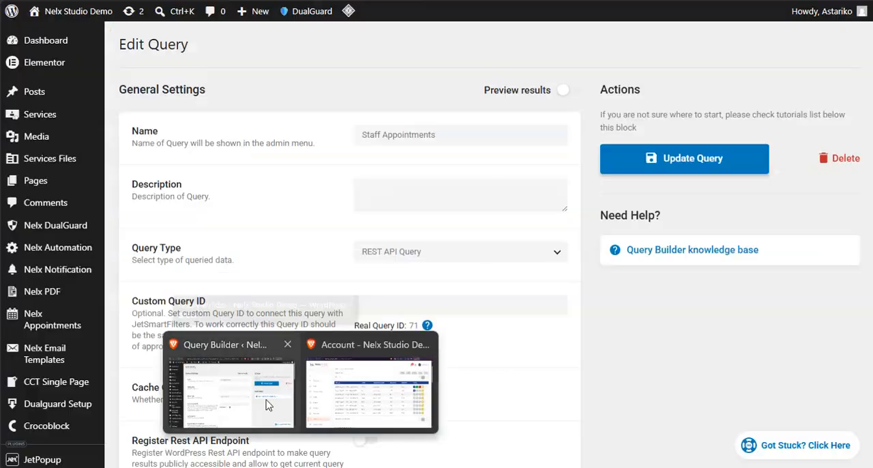
left_click(235, 389)
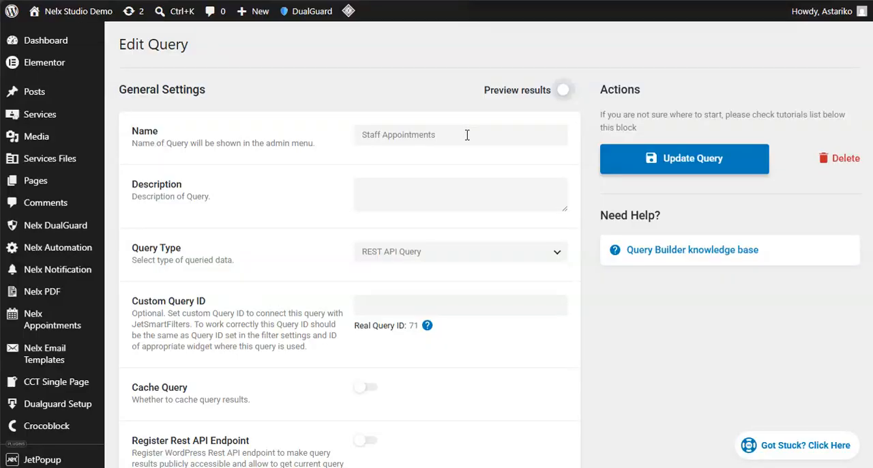
left_click(559, 257)
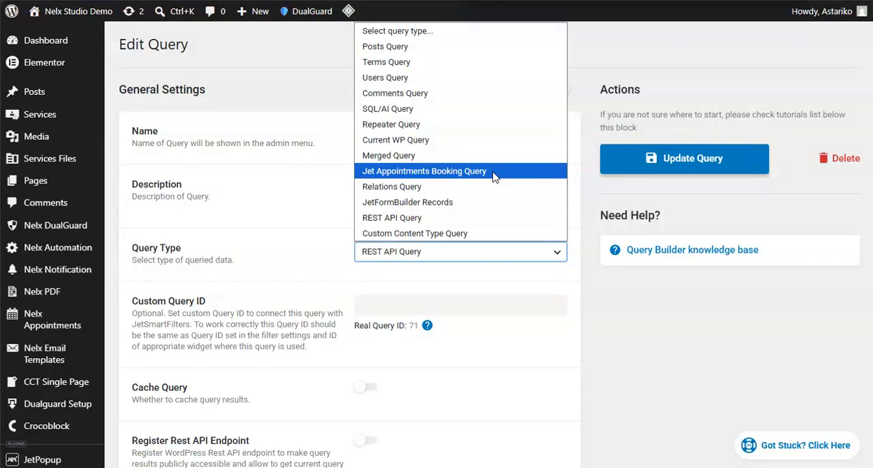
left_click(235, 239)
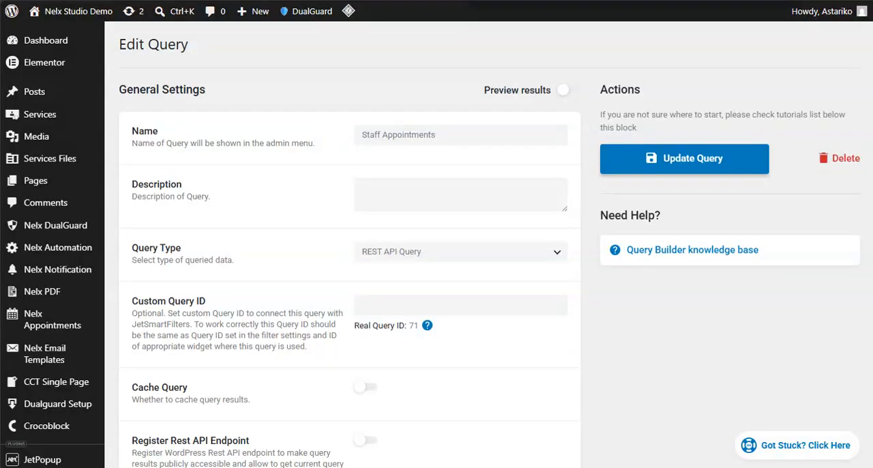
- Return to the Nelx Appointments settings and examine the Appointments Table and Appointments Meta Table names in Database Settings
mouse_move(39, 224)
left_click(46, 103)
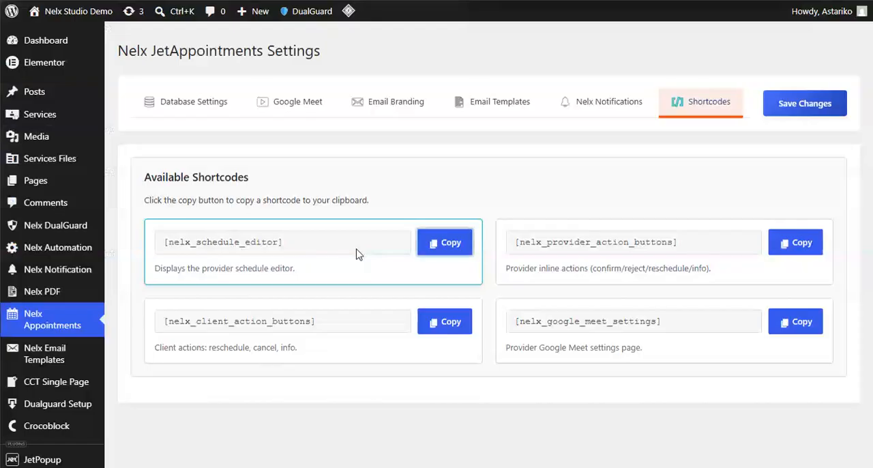
left_click(187, 103)
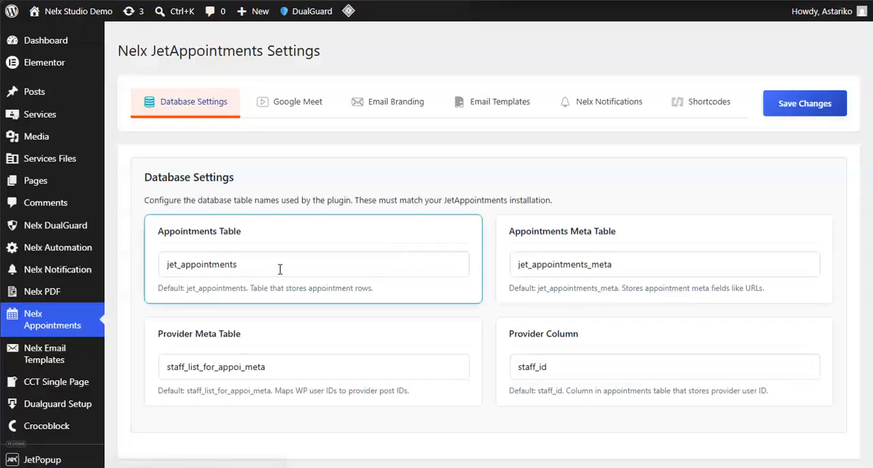
left_click_drag(275, 264, 129, 266)
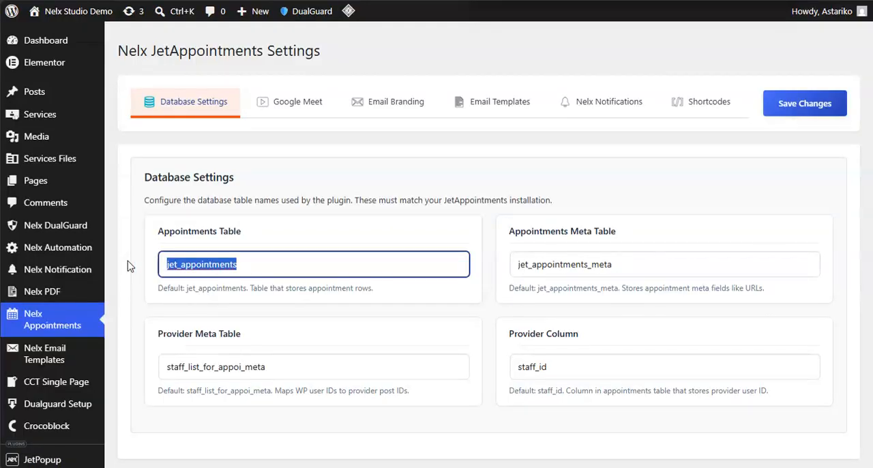
left_click(634, 267)
left_click_drag(634, 267, 497, 269)
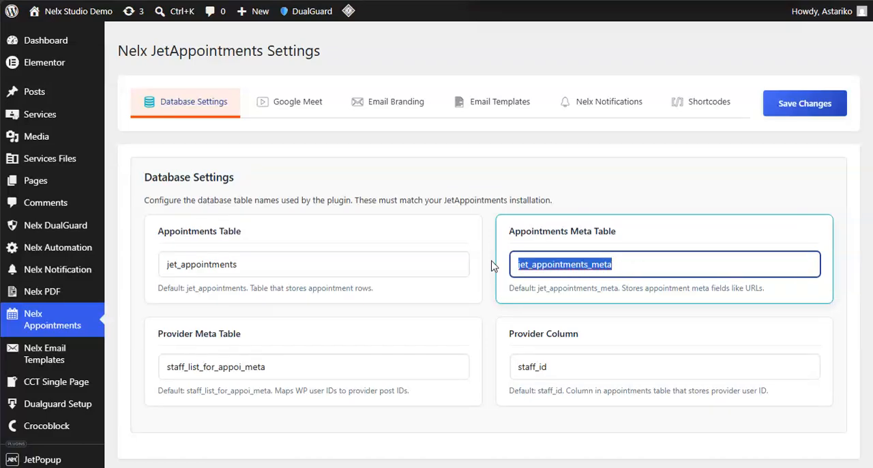
left_click(488, 230)
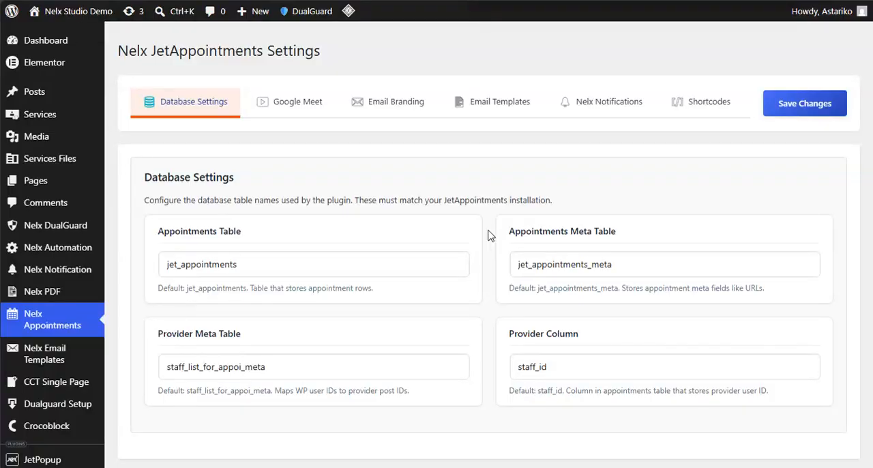
left_click(640, 259)
key("ctrl+a")
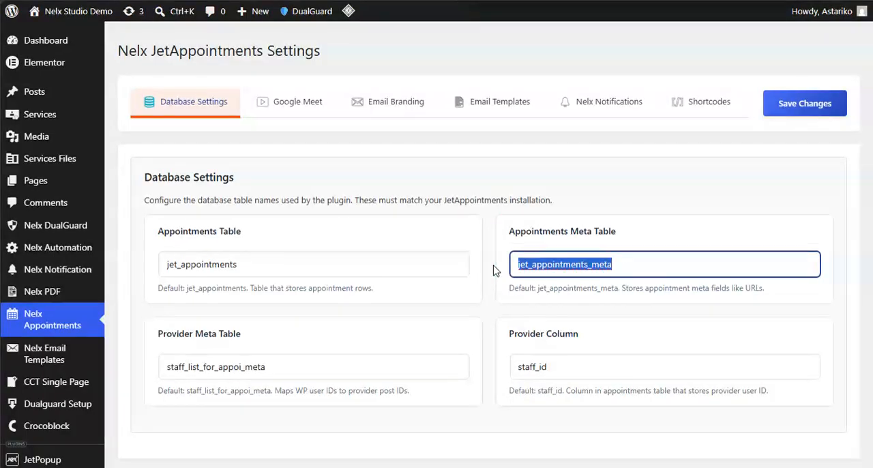
left_click(493, 271)
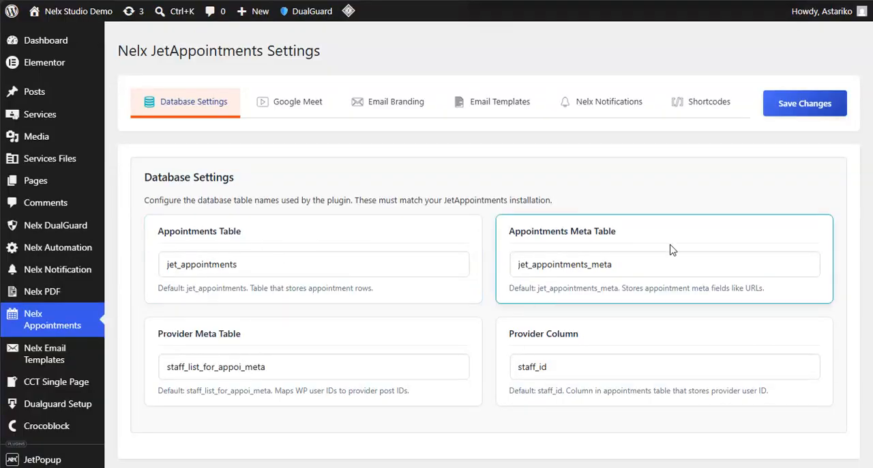
- Switch to the Staff Appointments query, review the available query types including SQL/AI Query, and keep the current selection
mouse_move(7, 170)
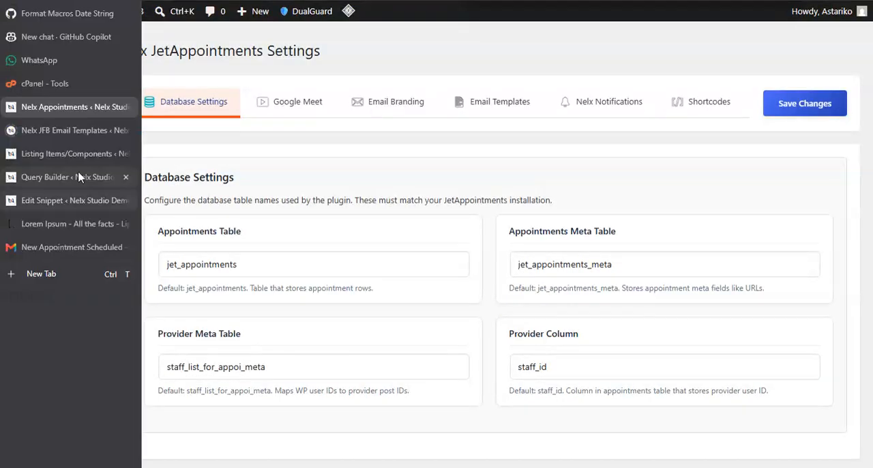
left_click(57, 179)
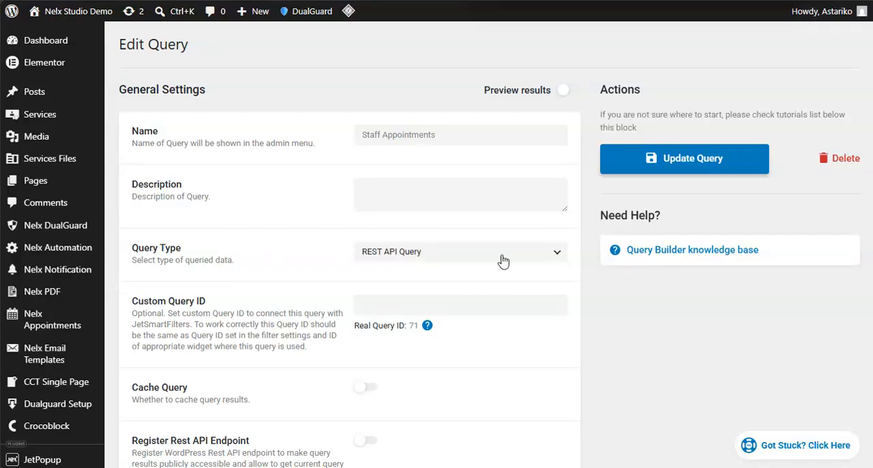
left_click(556, 254)
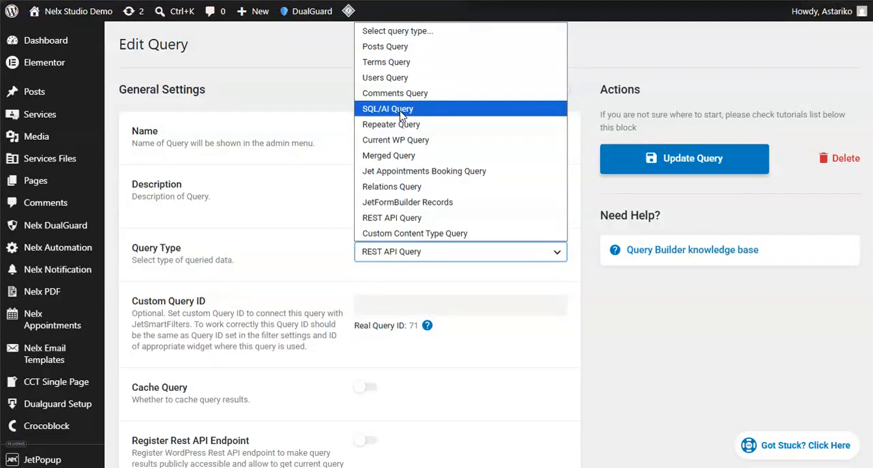
left_click(298, 212)
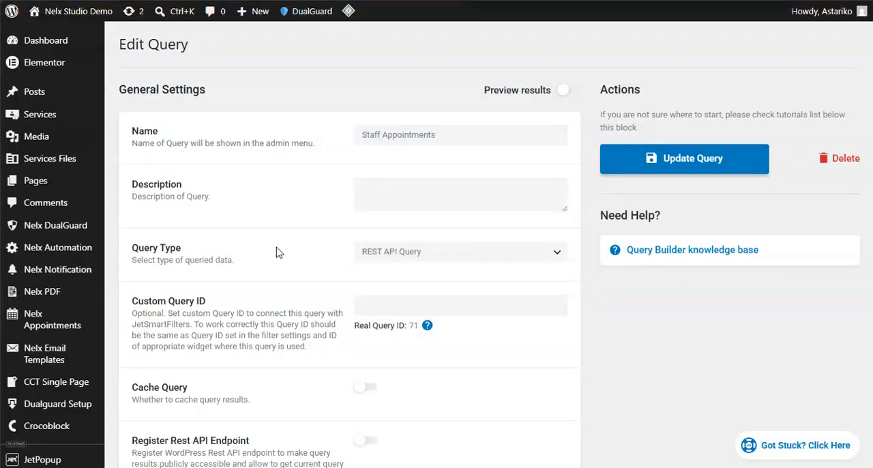
- Return to the Nelx Appointments Database Settings and inspect the Appointments Meta Table name
left_click(60, 106)
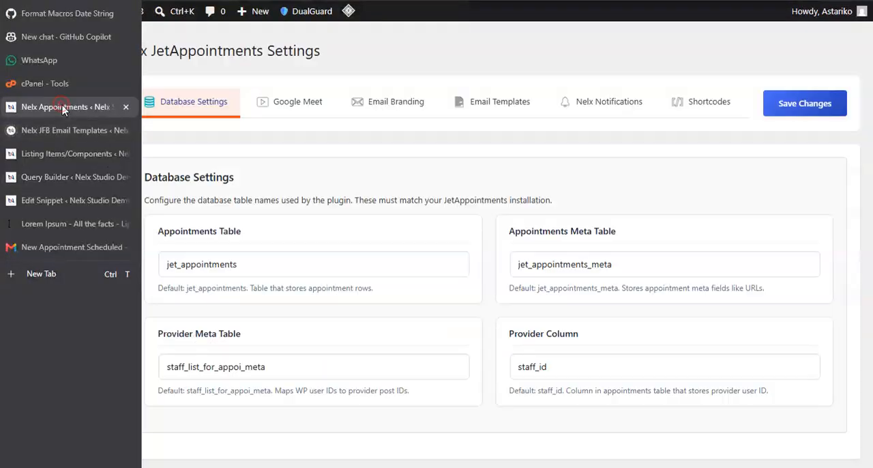
left_click(629, 266)
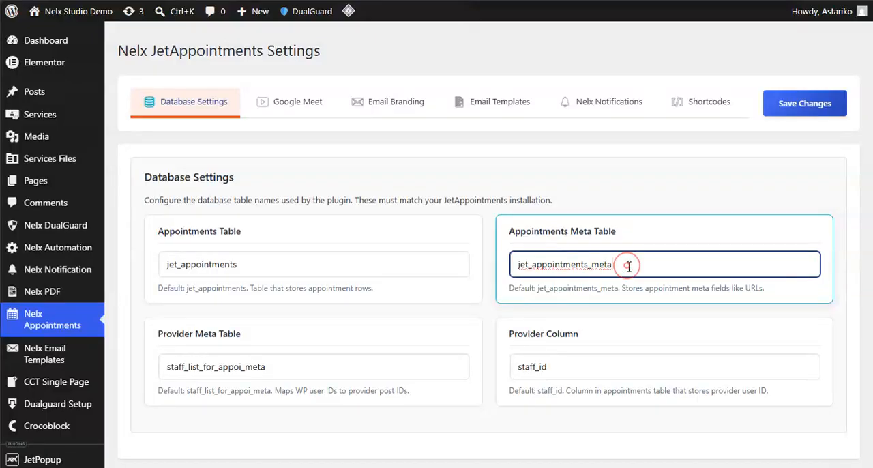
left_click_drag(628, 266, 509, 267)
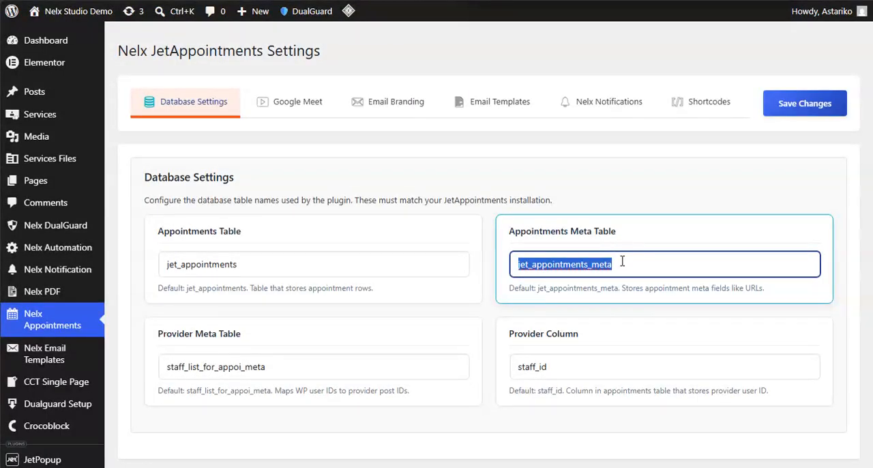
left_click(488, 277)
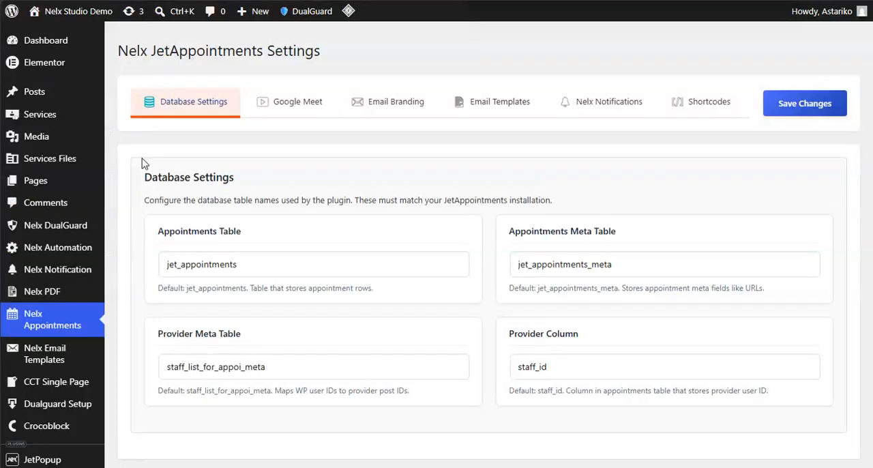
- Open the JetAppointments Appointments list in a new browser tab, switch to it, and look through the appointments
mouse_move(11, 176)
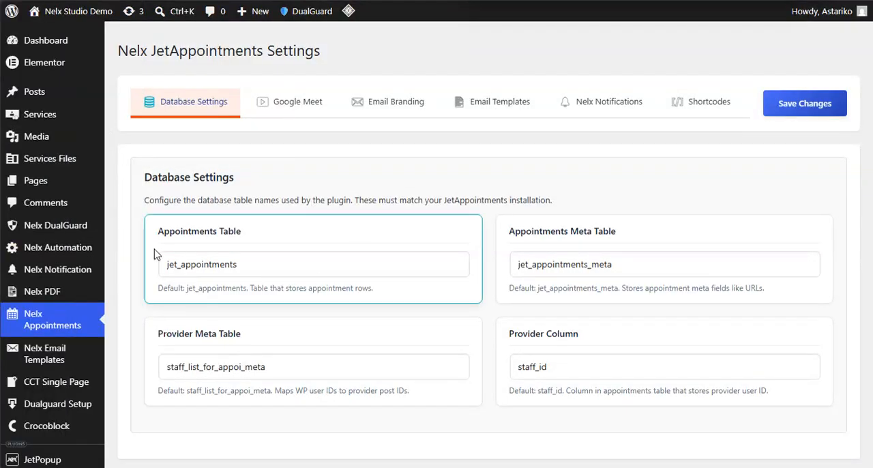
scroll(91, 235, "down", 1)
scroll(91, 235, "down", 5)
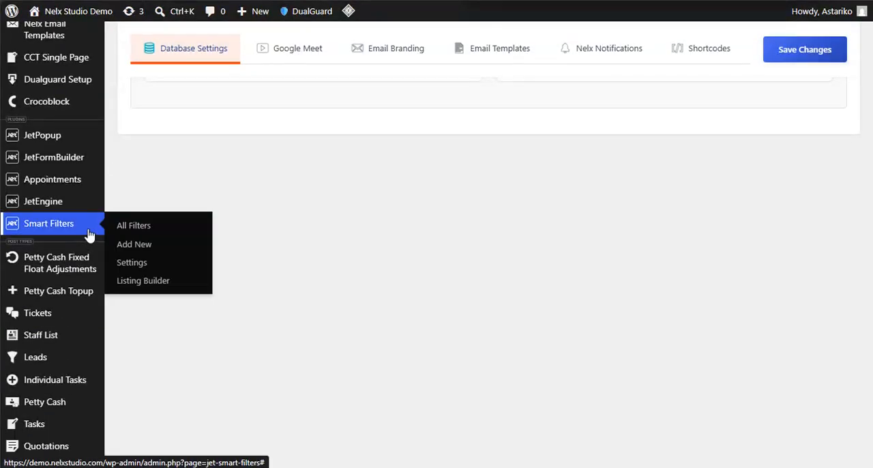
mouse_move(82, 180)
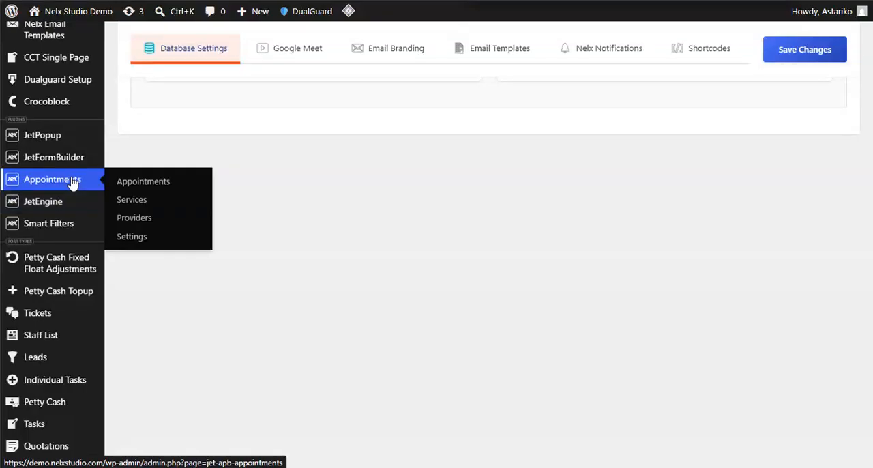
right_click(128, 183)
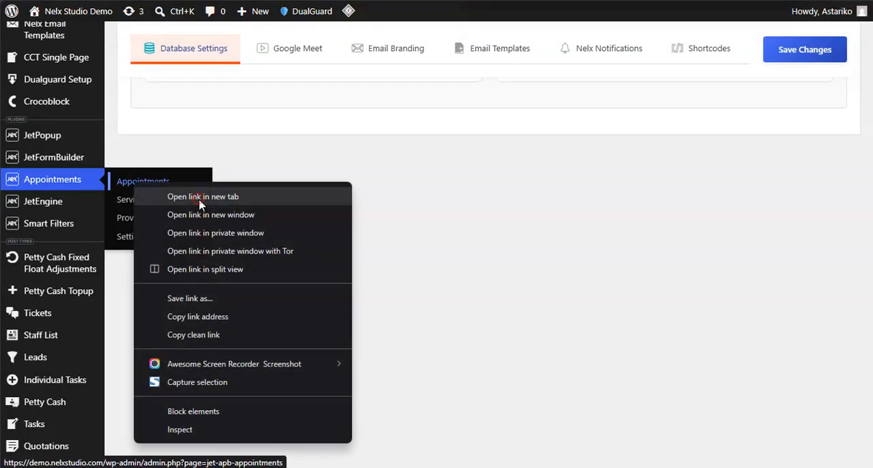
left_click(200, 204)
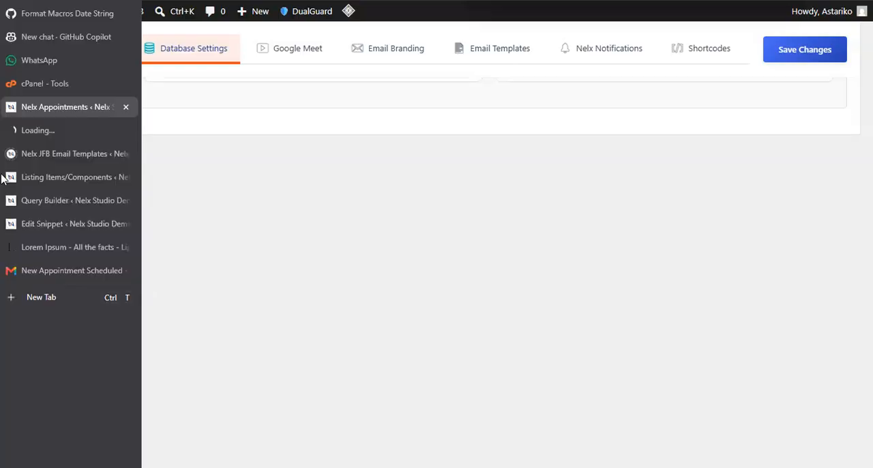
left_click(50, 131)
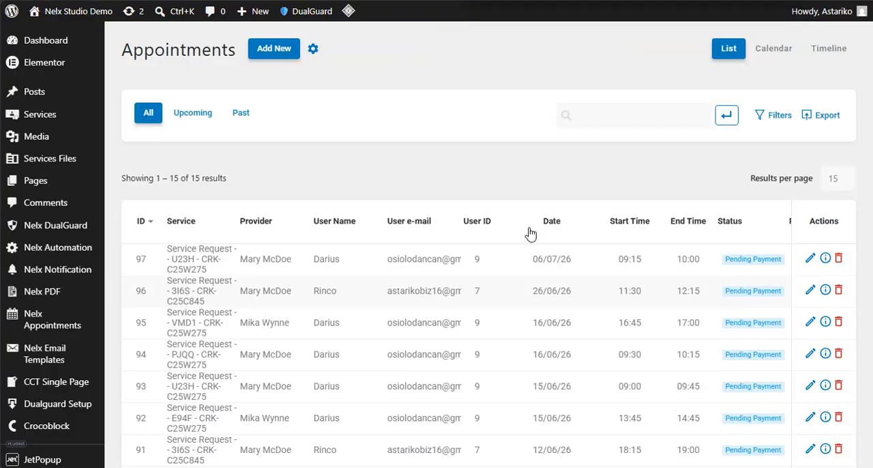
scroll(588, 241, "down", 2)
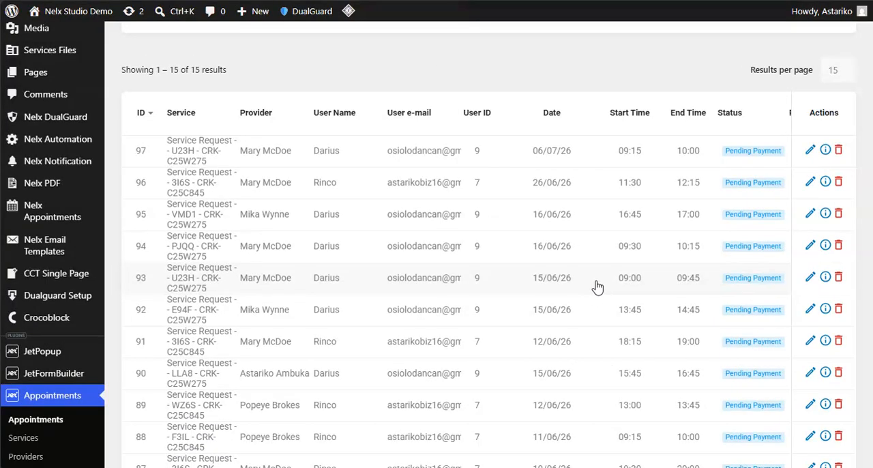
- Open the 16/06/26 appointment starting at 09:30 for editing and examine its meta data and ID
left_click(811, 247)
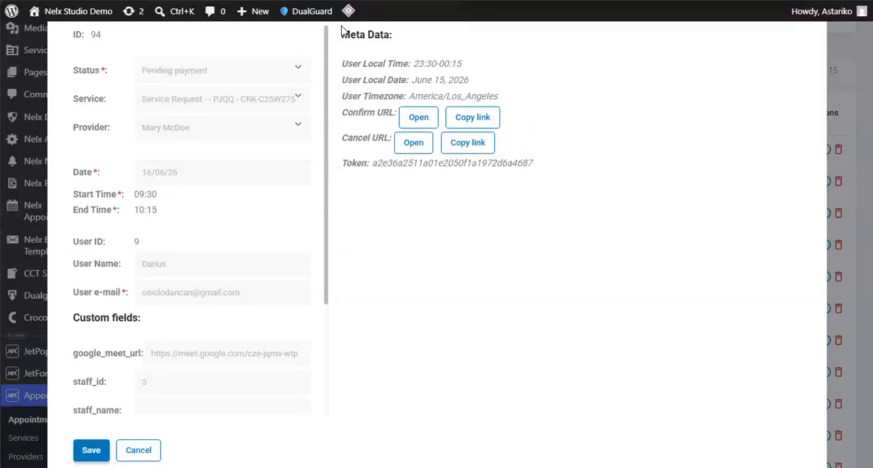
left_click_drag(342, 32, 554, 95)
left_click(554, 96)
left_click_drag(70, 34, 105, 44)
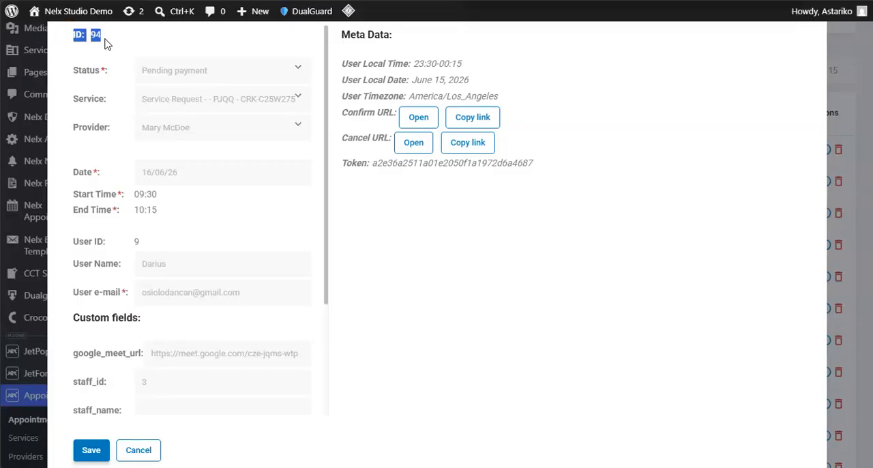
left_click(95, 123)
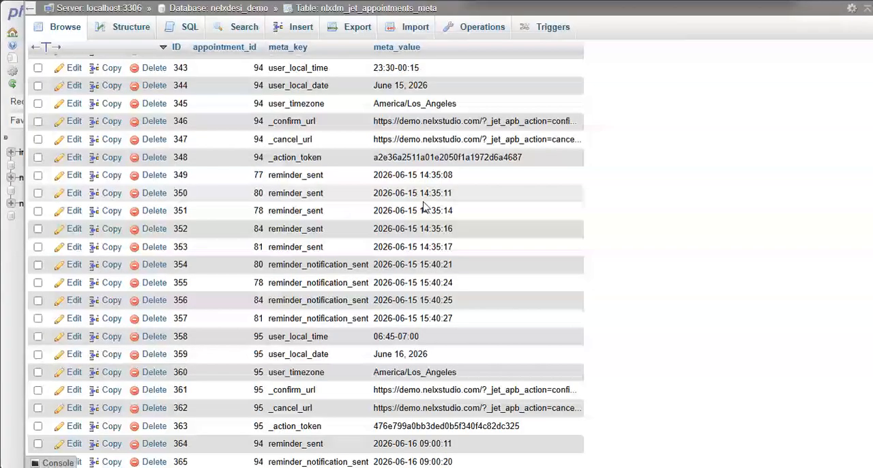
- Review the appointments table in the staff account, and return to the nlxdm_jet_appointments_meta table in phpMyAdmin
mouse_move(300, 452)
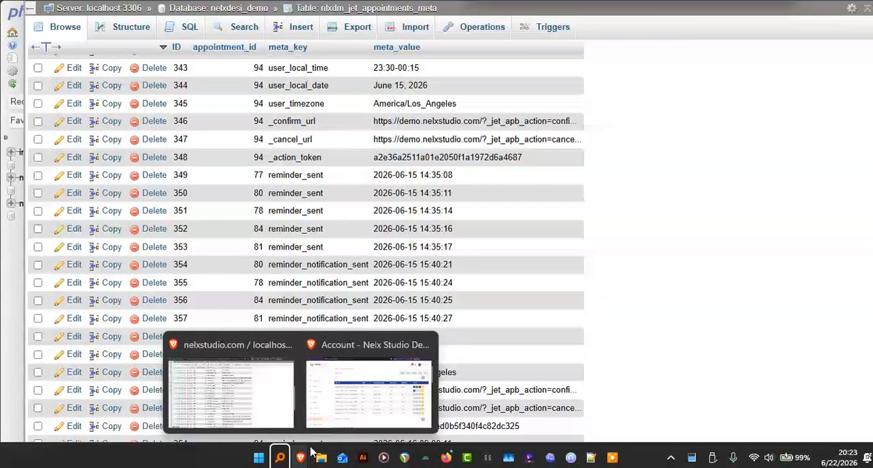
left_click(355, 405)
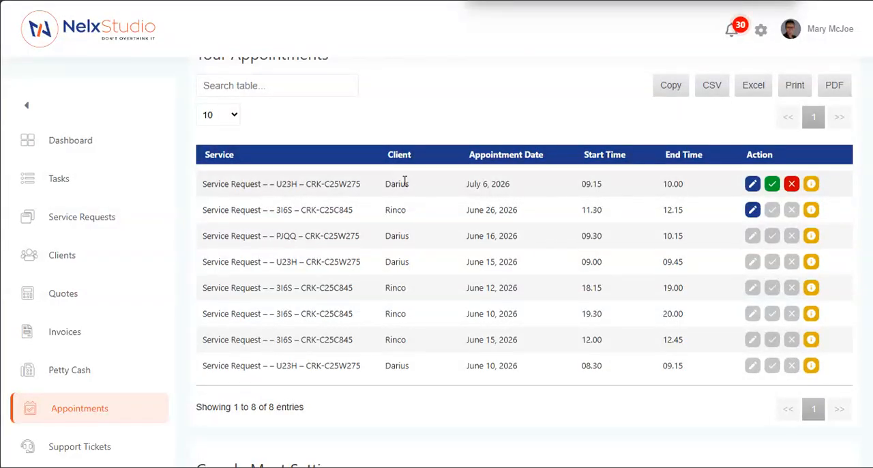
mouse_move(300, 457)
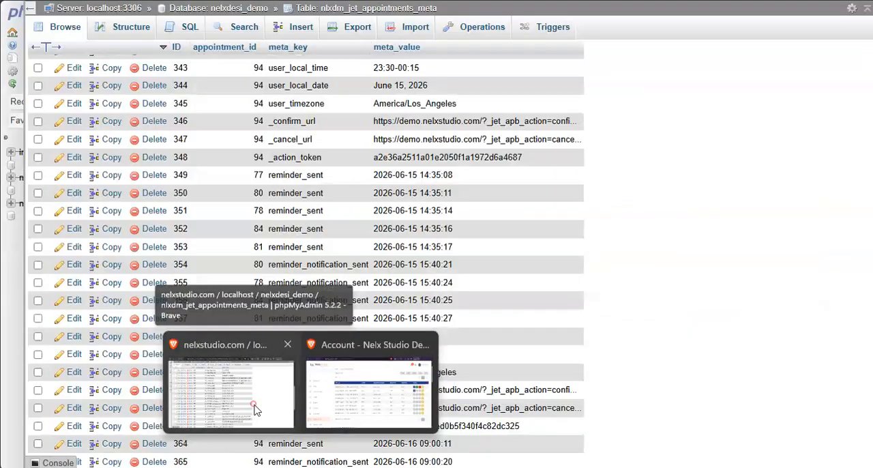
left_click(256, 409)
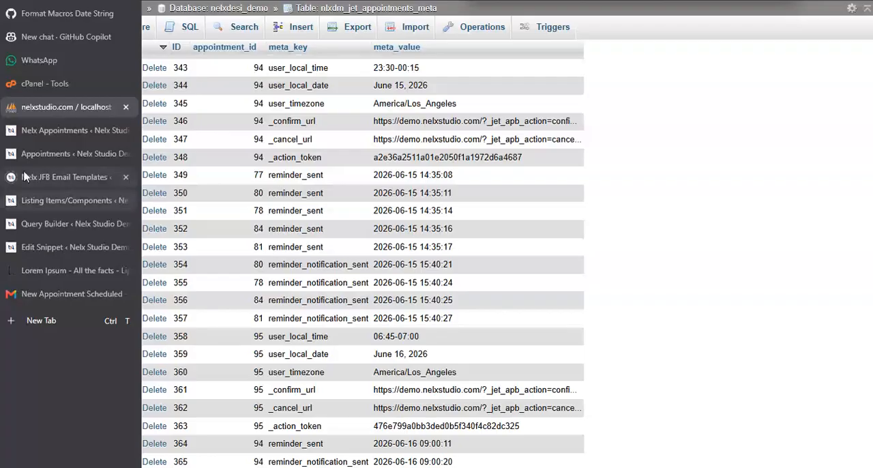
- Switch to the Staff Appointments query in the WordPress admin and review its general and REST API Query settings
left_click(54, 223)
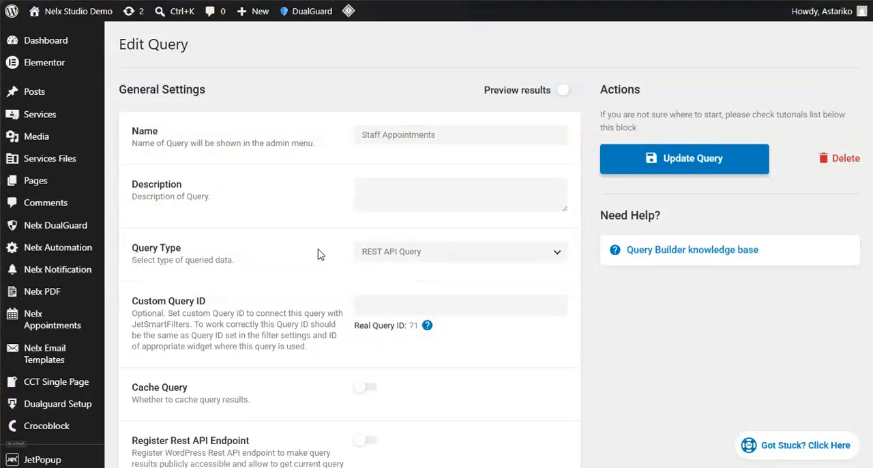
scroll(315, 250, "down", 3)
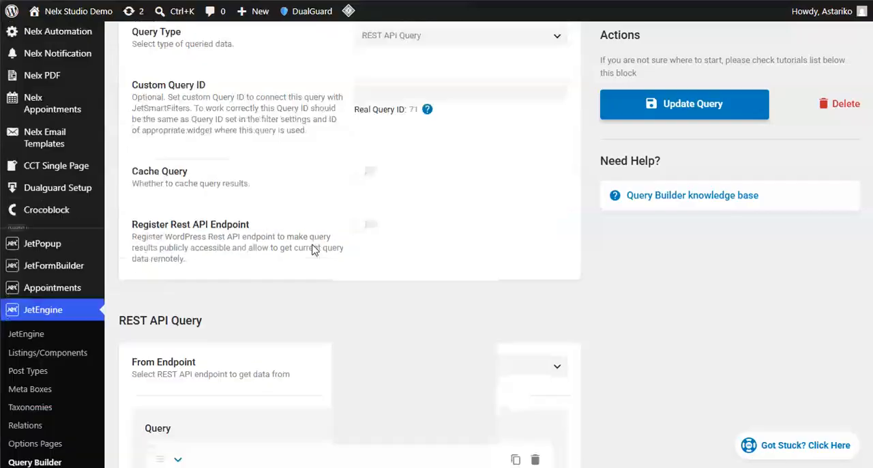
scroll(313, 247, "up", 2)
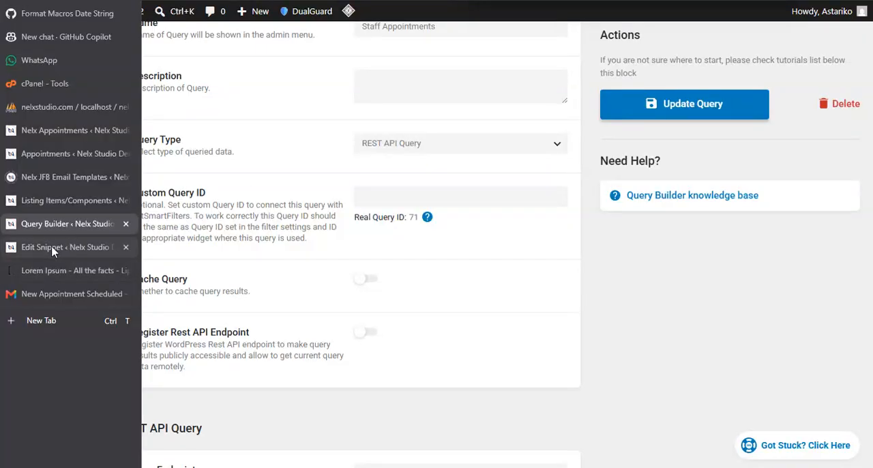
- Switch to the Appointments REST API snippet and examine the filter parameters read from the query string
left_click(53, 247)
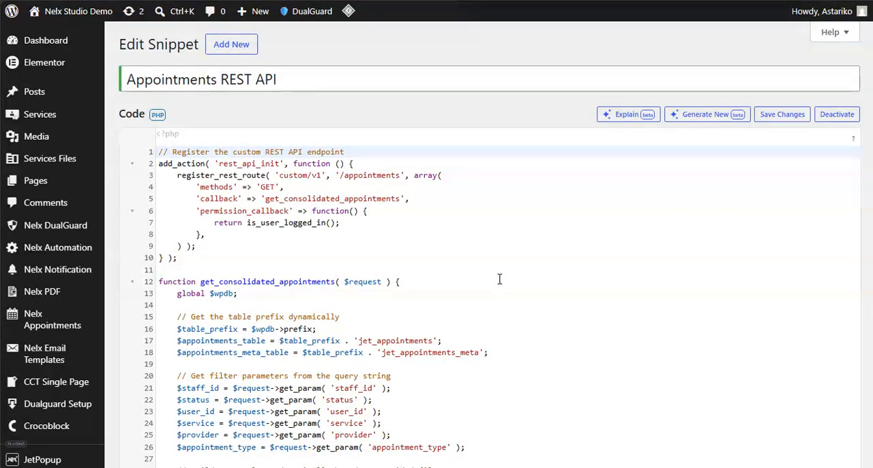
scroll(499, 279, "down", 2)
scroll(500, 279, "down", 2)
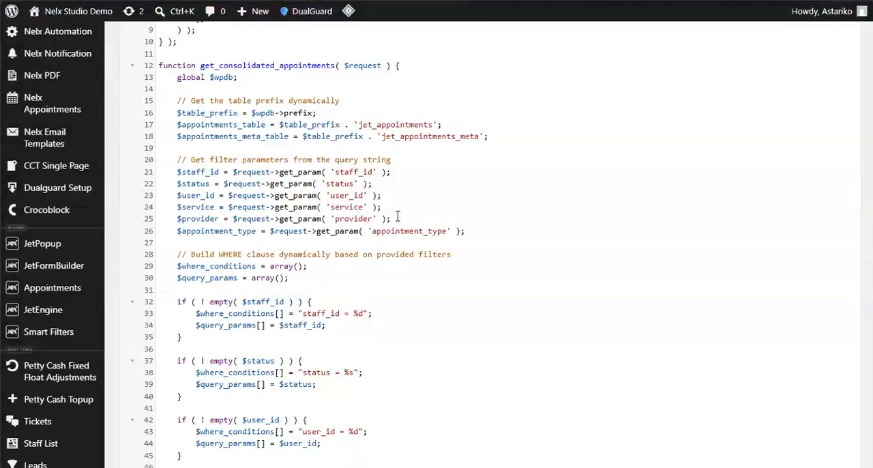
left_click_drag(397, 219, 171, 172)
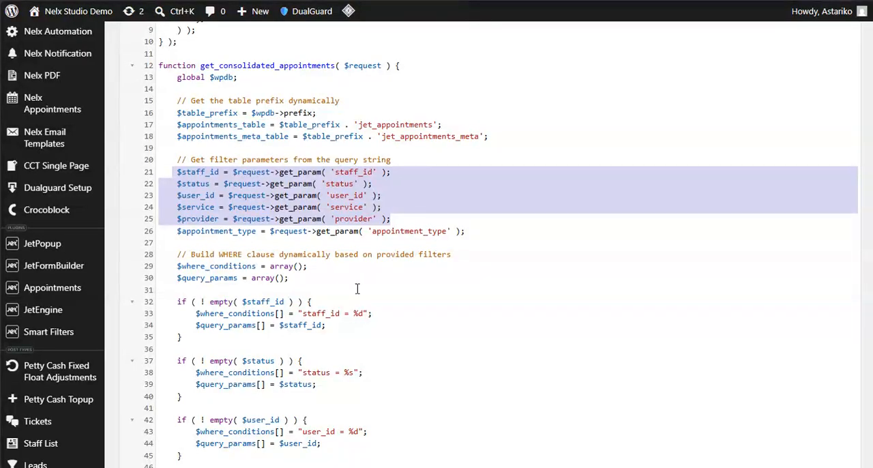
left_click(411, 219)
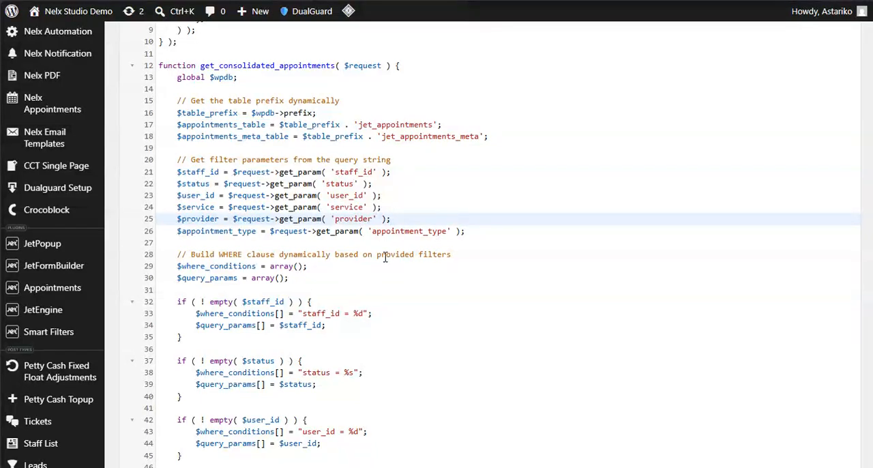
- Examine the snippet's WHERE conditions, the jet_appointments columns in its SELECT statement, and the query that fetches the appointment meta data
scroll(384, 257, "down", 4)
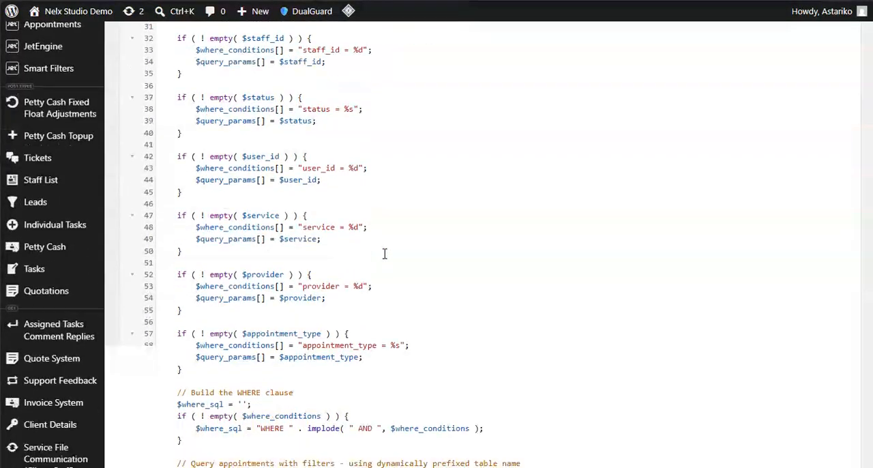
scroll(384, 254, "down", 6)
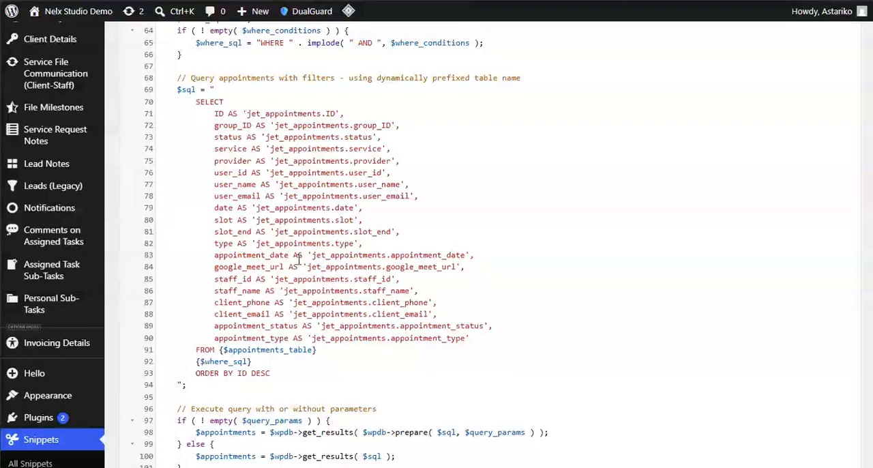
left_click(214, 113)
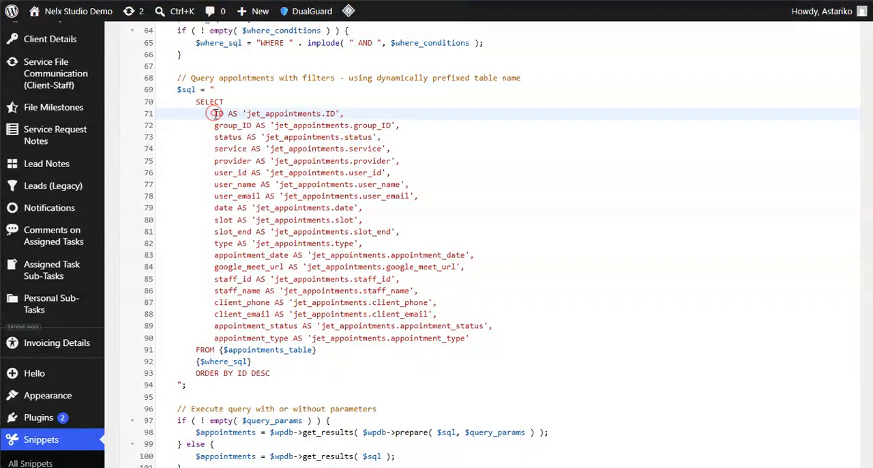
left_click_drag(214, 114, 488, 335)
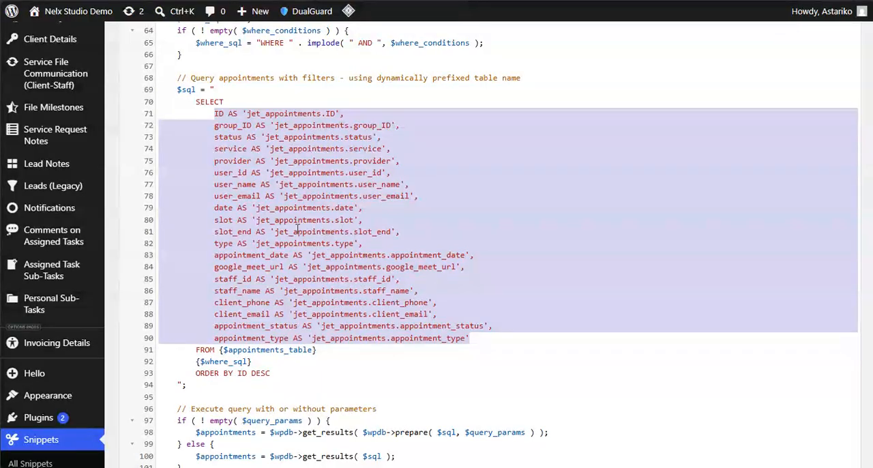
left_click(474, 341)
scroll(368, 267, "down", 3)
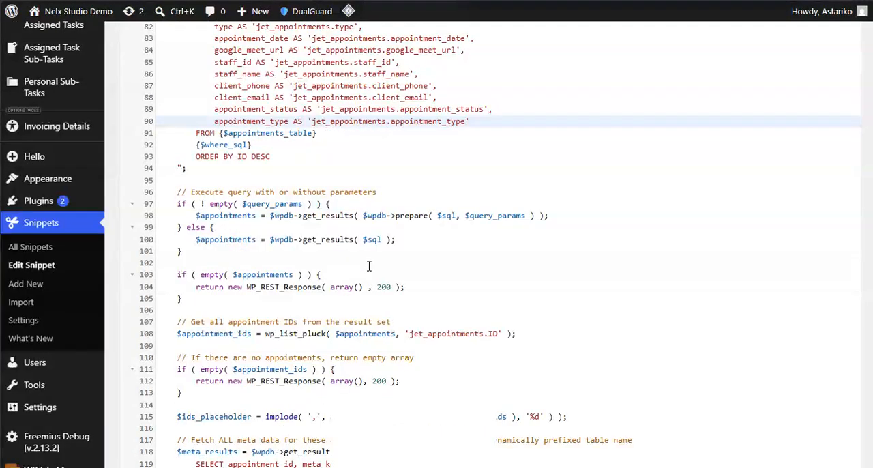
scroll(368, 266, "down", 3)
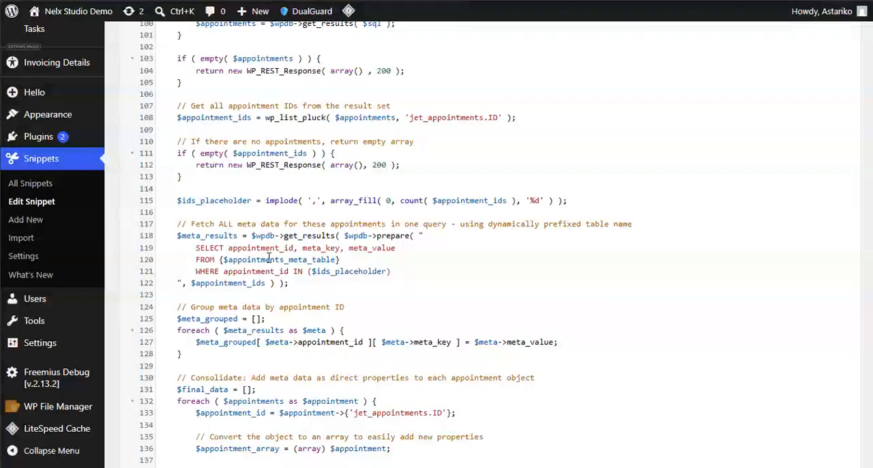
- Examine the snippet code that groups meta data by appointment ID and consolidates it into each appointment object
scroll(349, 266, "down", 3)
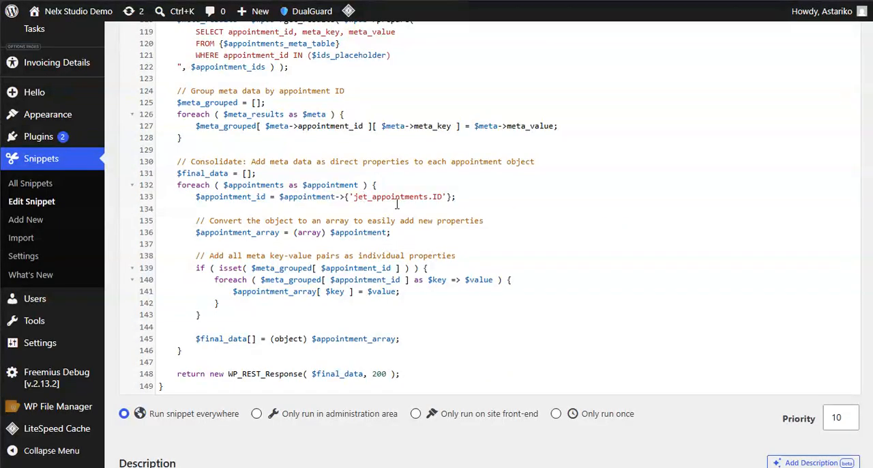
scroll(349, 198, "up", 2)
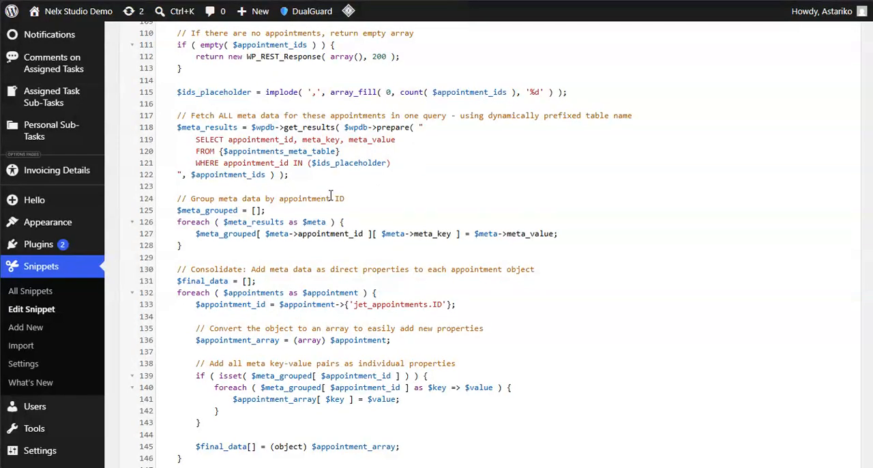
scroll(331, 195, "up", 2)
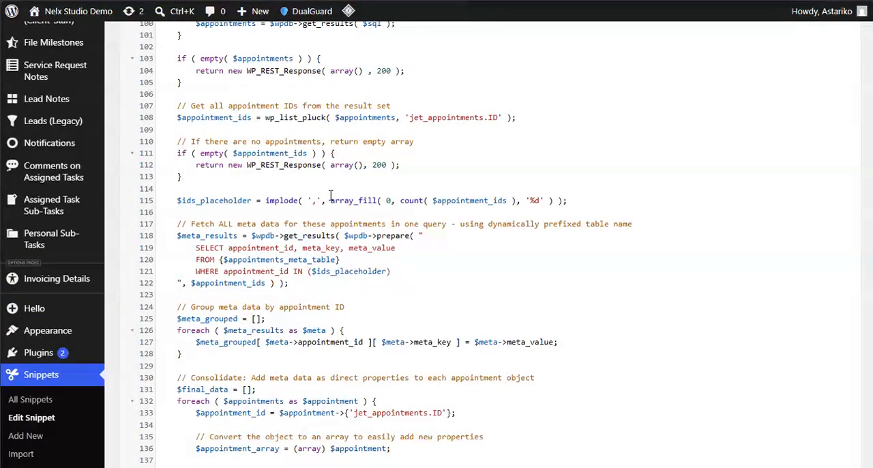
- Return to the start of the snippet and highlight the add_action block that registers the custom/v1 appointments REST route
scroll(330, 196, "up", 6)
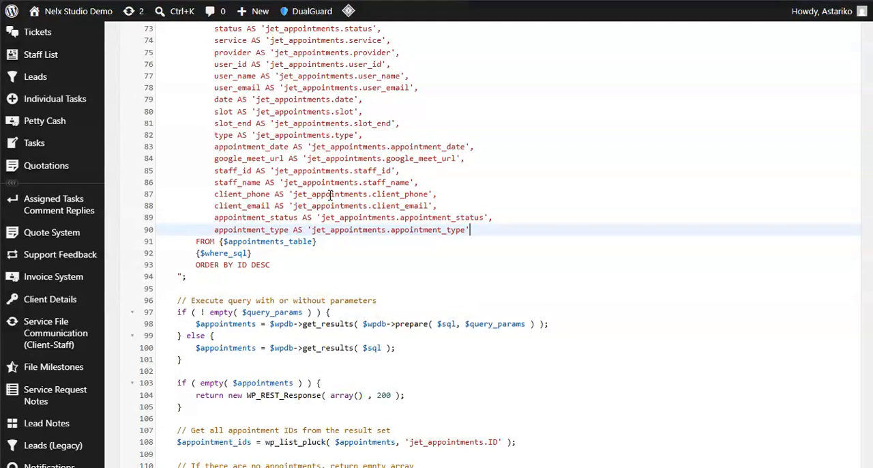
scroll(330, 196, "up", 12)
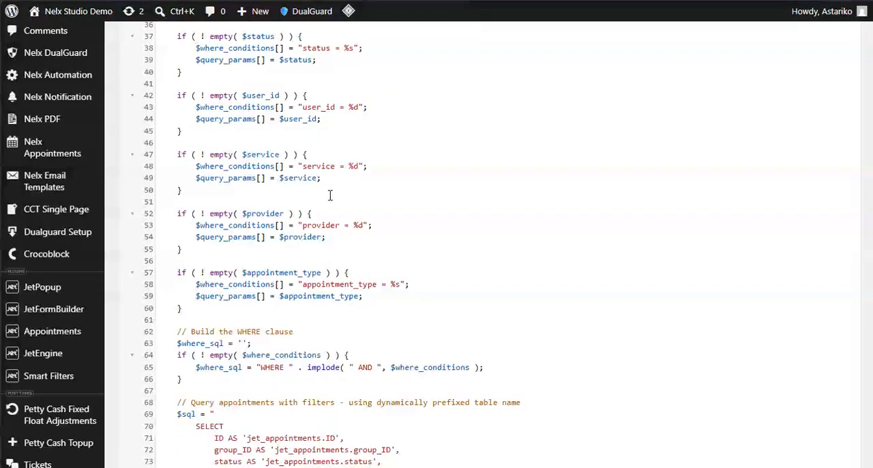
scroll(300, 229, "up", 5)
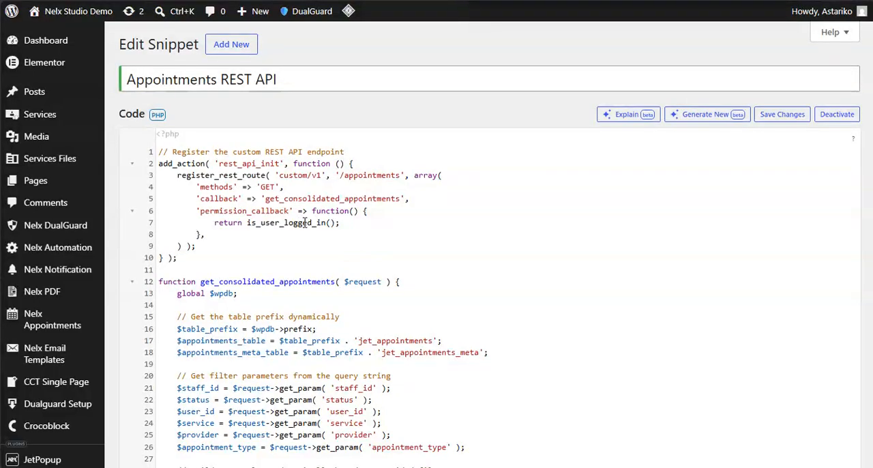
left_click_drag(182, 260, 155, 169)
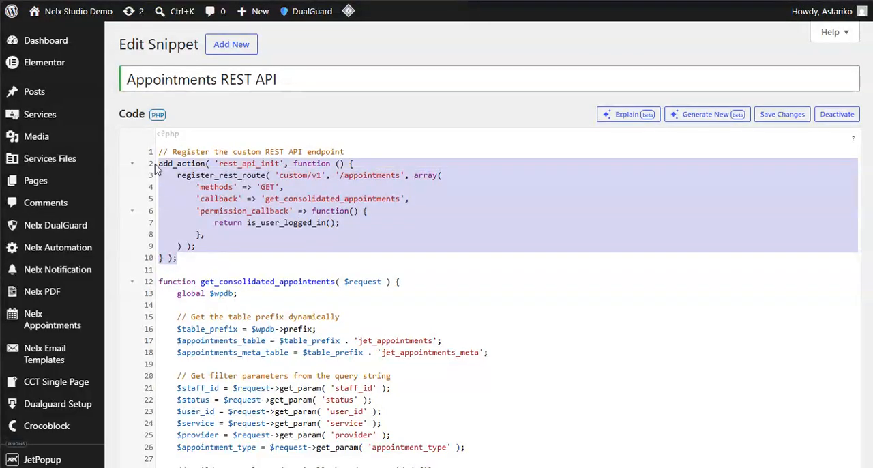
left_click(184, 259)
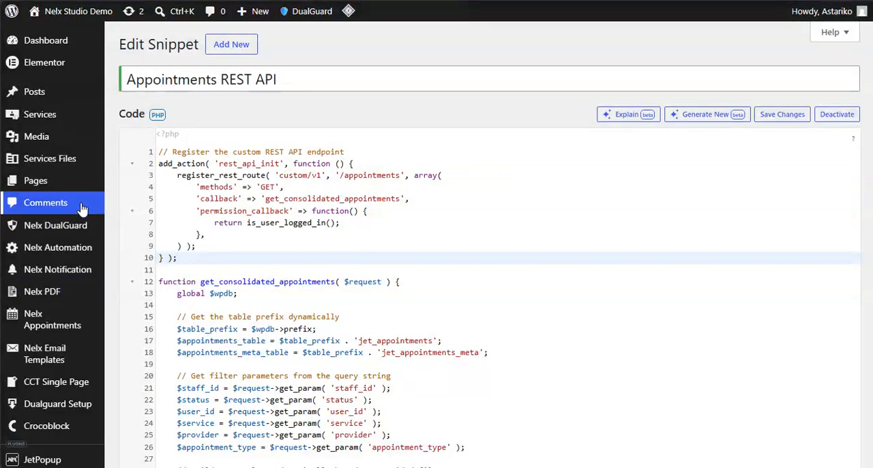
- Switch to the Staff Appointments query and inspect its general settings and the available From Endpoint options, leaving Appointments selected
mouse_move(7, 204)
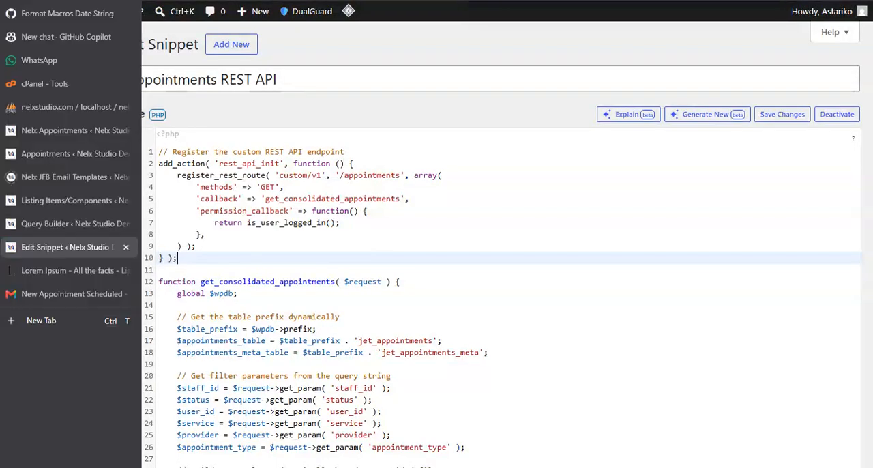
left_click(57, 230)
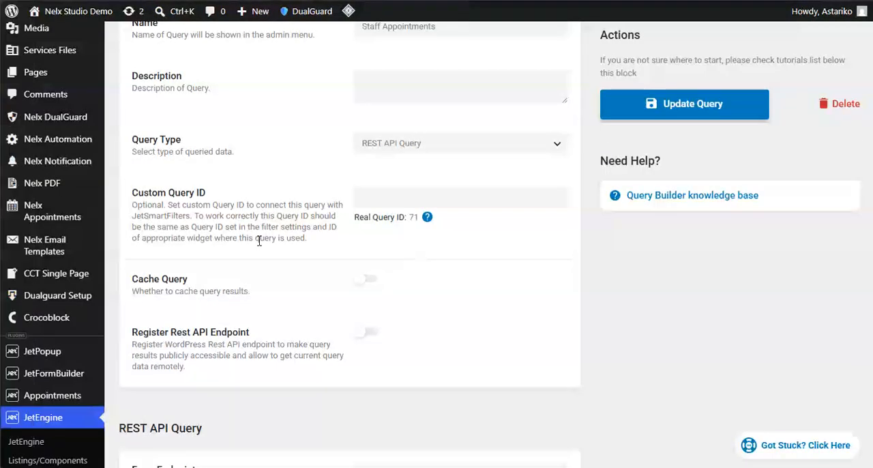
scroll(258, 236, "up", 2)
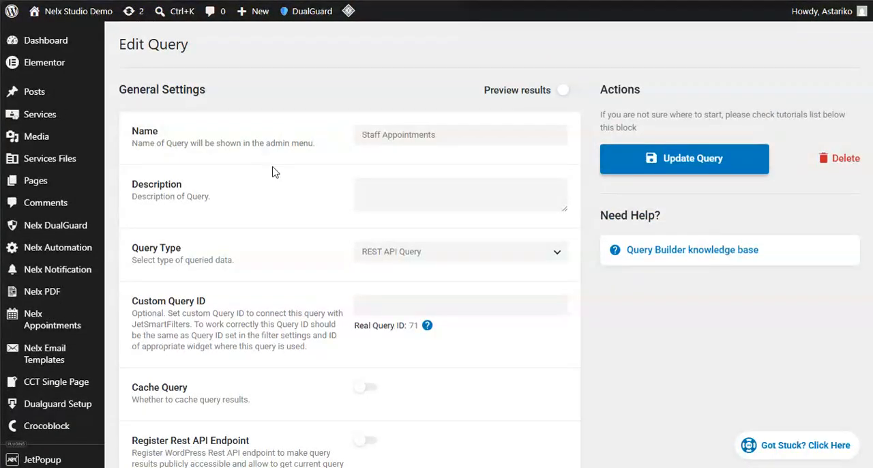
scroll(281, 230, "down", 2)
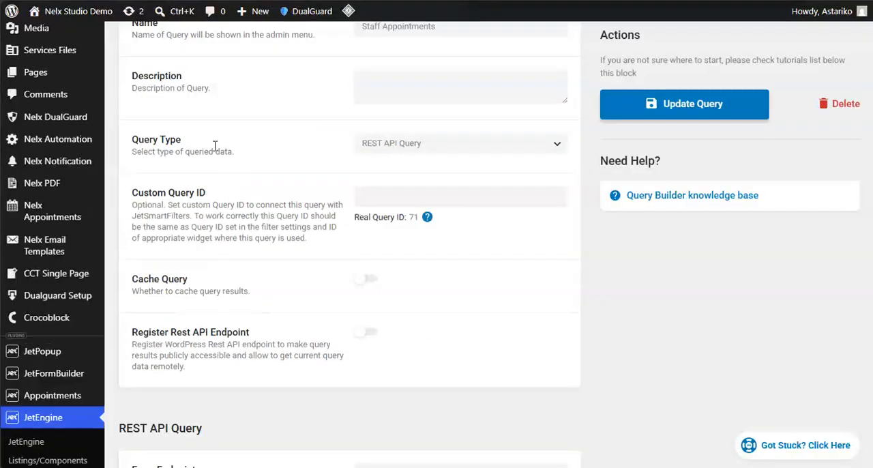
scroll(282, 196, "down", 6)
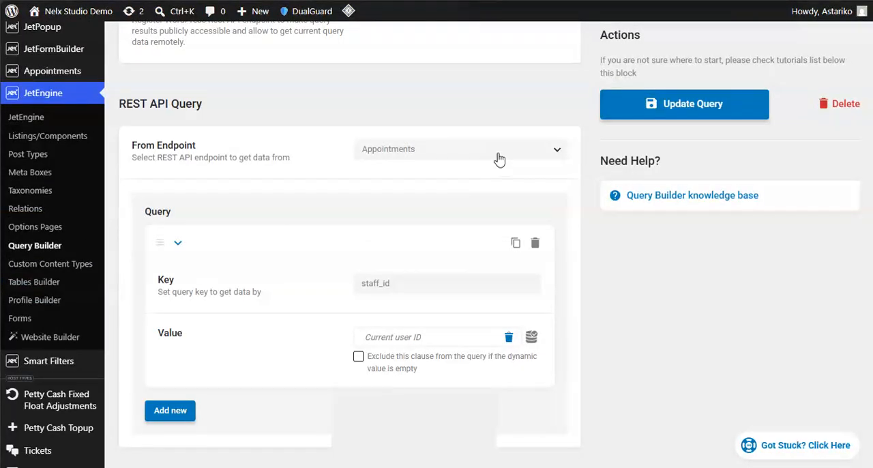
left_click(496, 153)
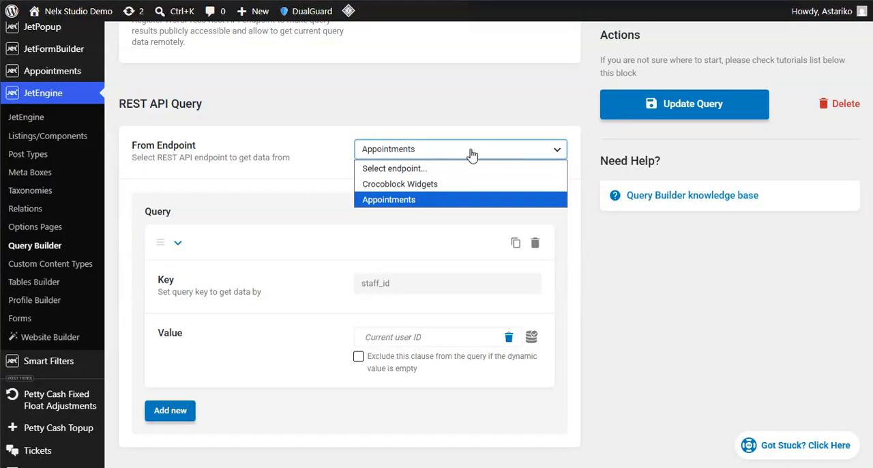
left_click(306, 159)
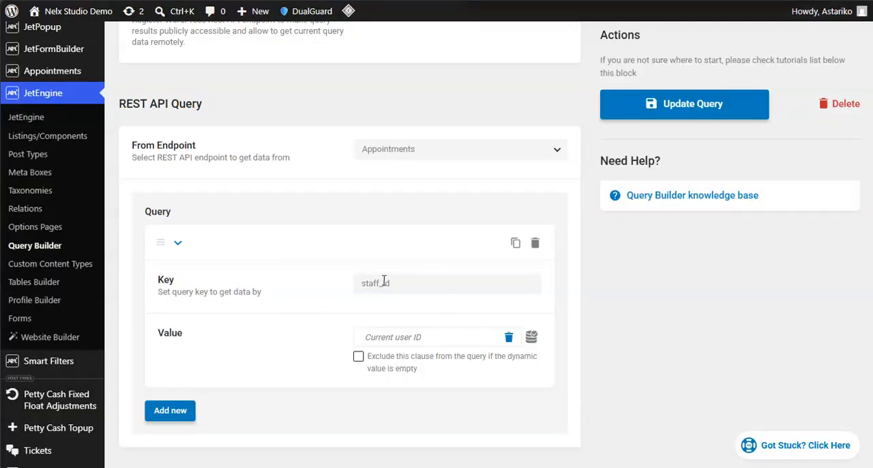
- Review the query's clause in the REST API Query section, highlighting its staff_id key
scroll(293, 307, "up", 6)
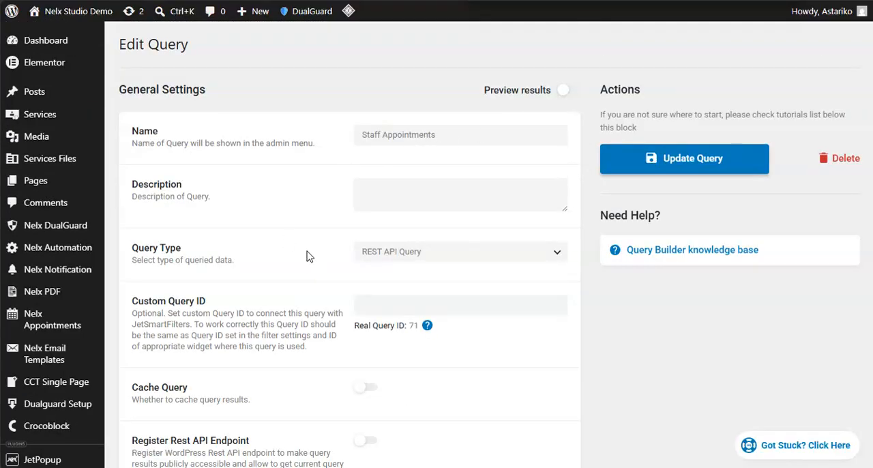
scroll(300, 260, "down", 8)
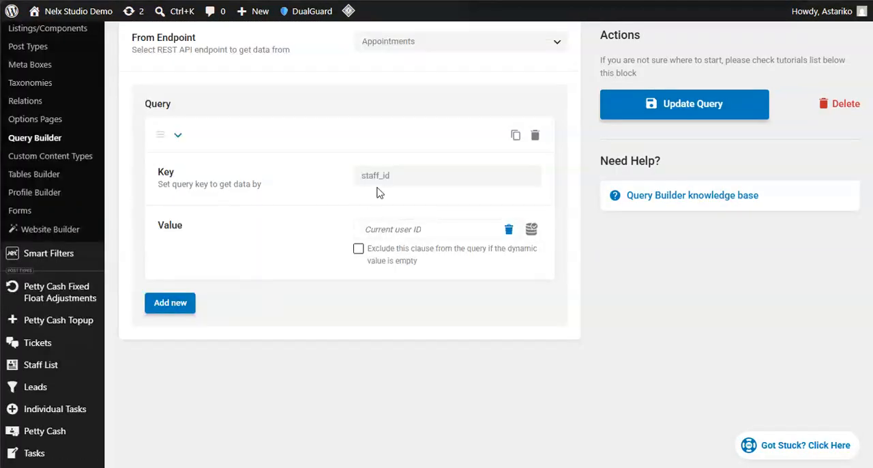
left_click_drag(407, 174, 336, 170)
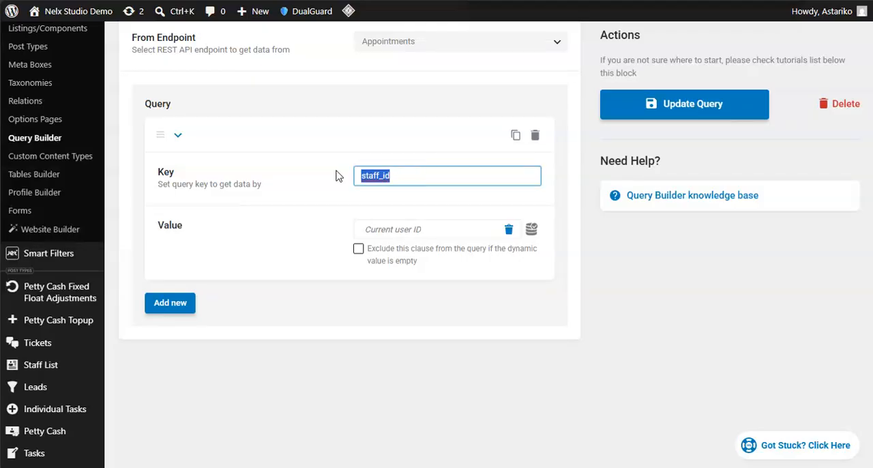
left_click(326, 178)
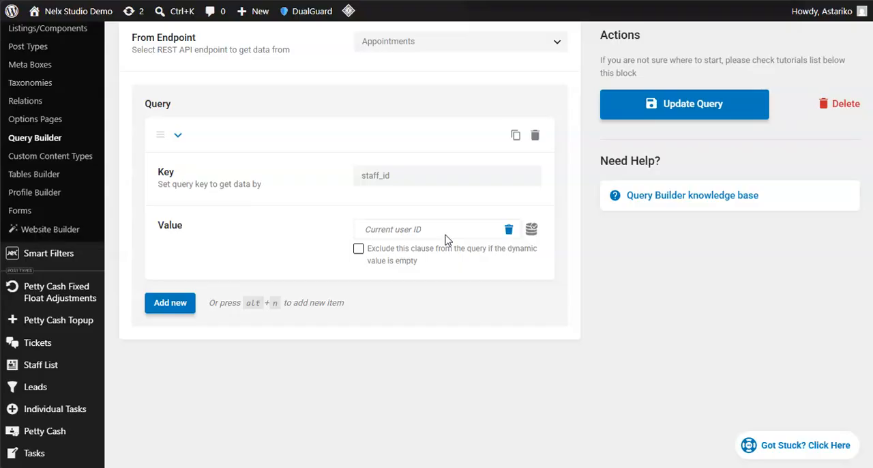
- Switch to the Appointments REST API snippet and highlight all the filter conditions from staff_id through appointment_type
mouse_move(50, 253)
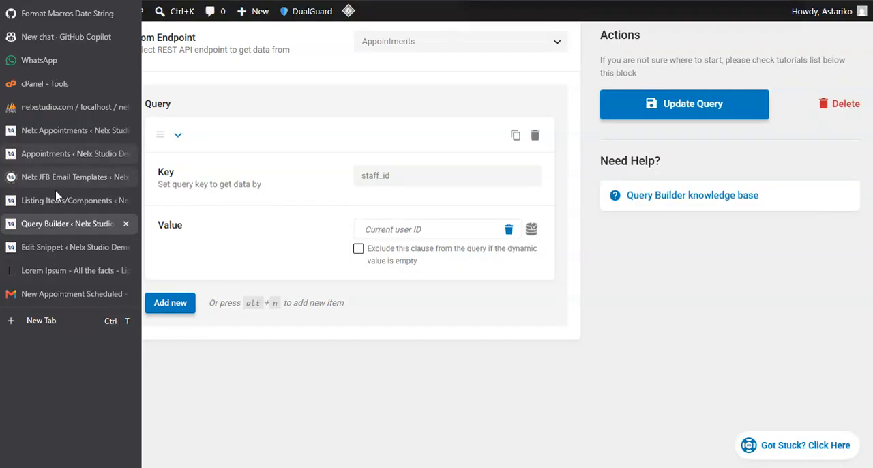
left_click(47, 247)
scroll(391, 310, "down", 8)
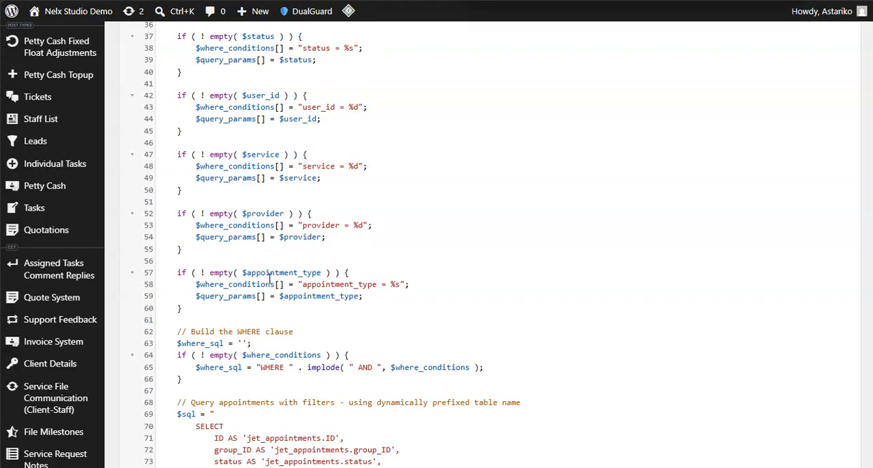
scroll(301, 234, "up", 2)
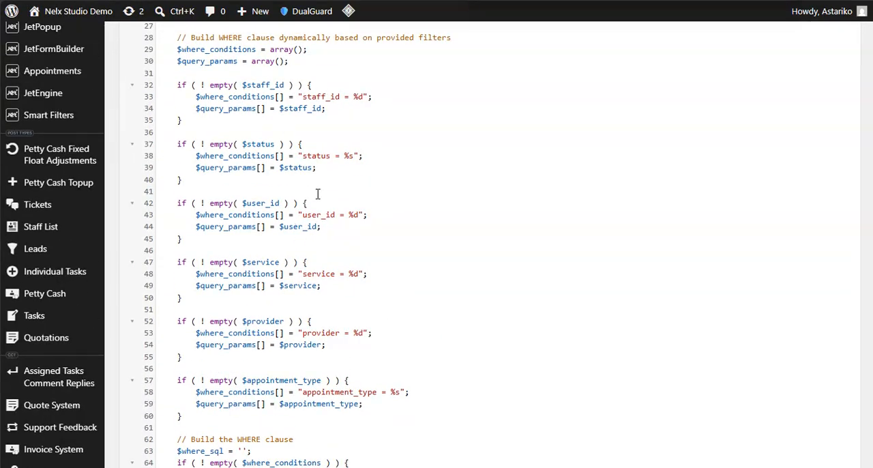
left_click(191, 417)
left_click_drag(191, 417, 169, 83)
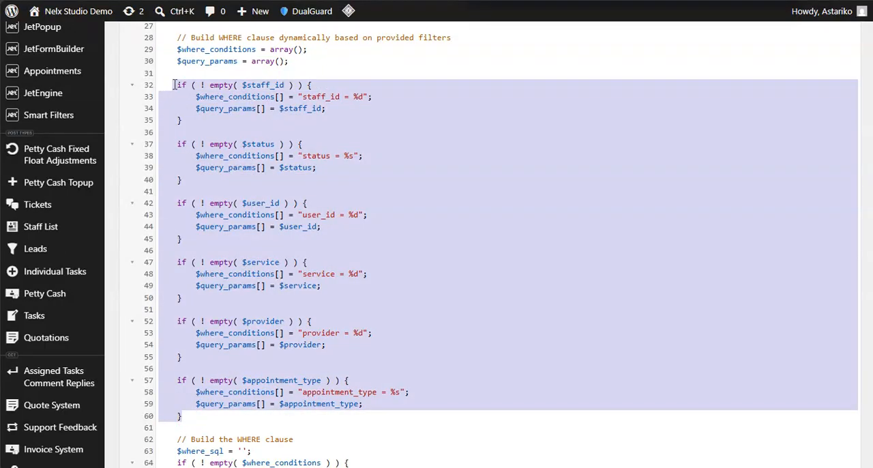
- Compare the Staff Appointments query's key and value with the snippet's filter conditions, then clear the code selection
mouse_move(22, 268)
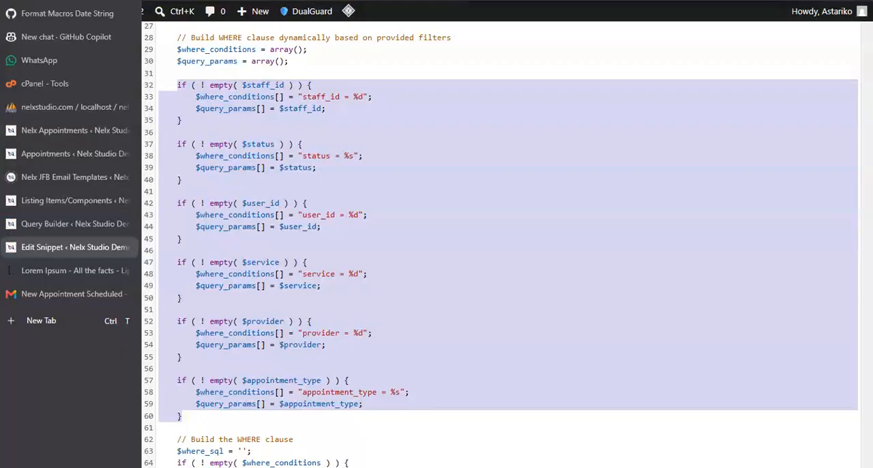
left_click(46, 228)
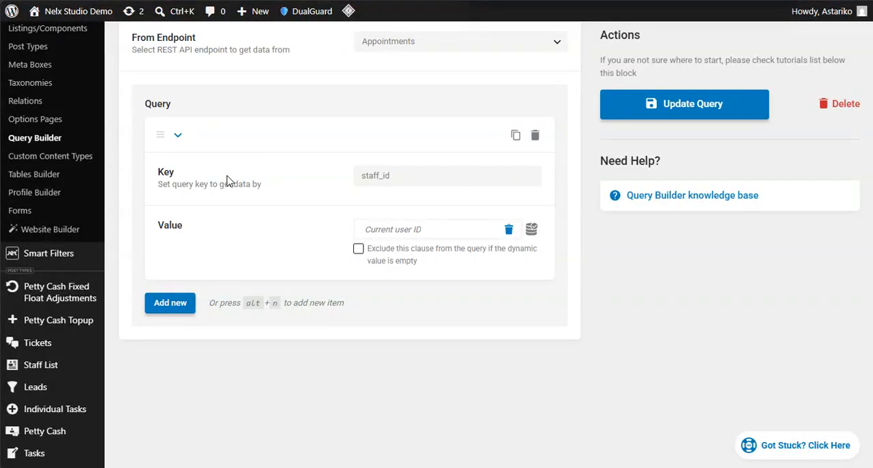
mouse_move(19, 232)
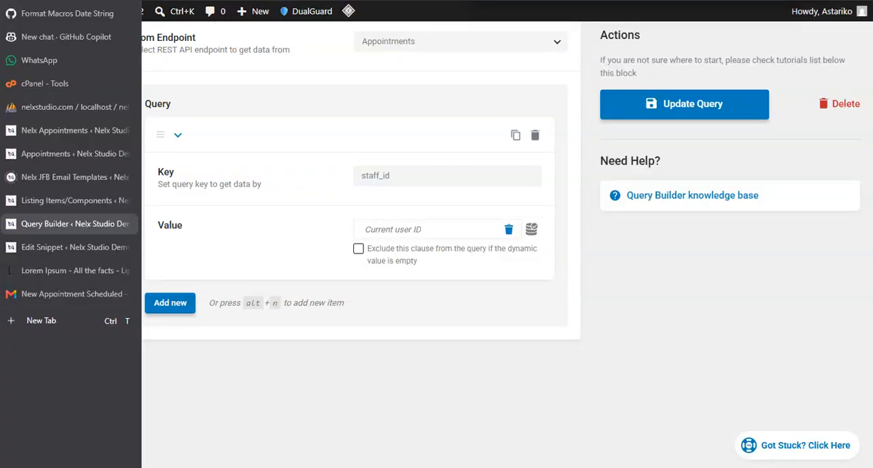
left_click(54, 247)
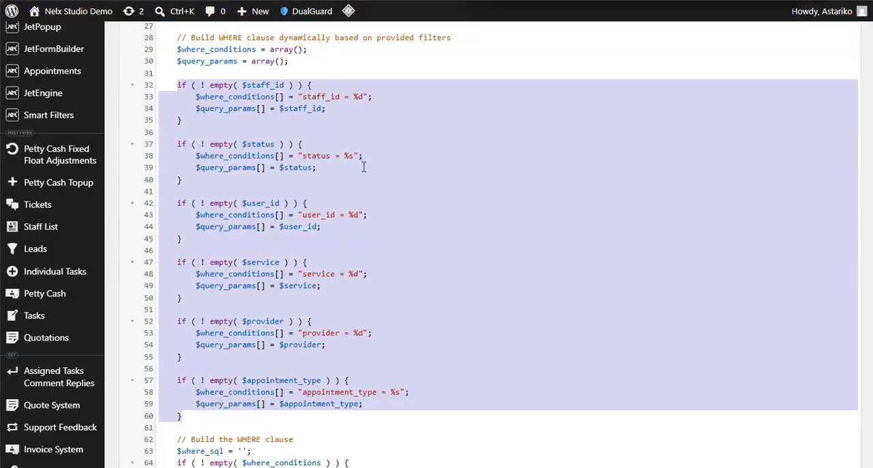
left_click(318, 200)
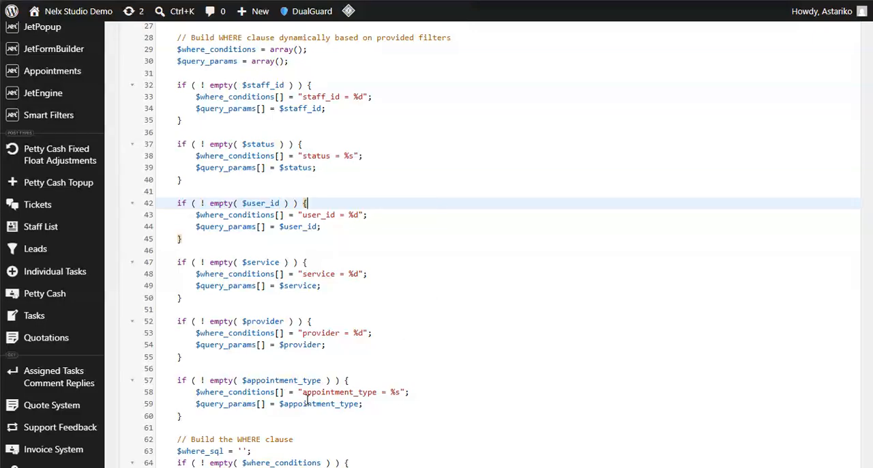
- Review the snippet's WHERE clause construction, the SELECT columns from the appointments table, and the filter parameters read from the request
scroll(382, 281, "down", 3)
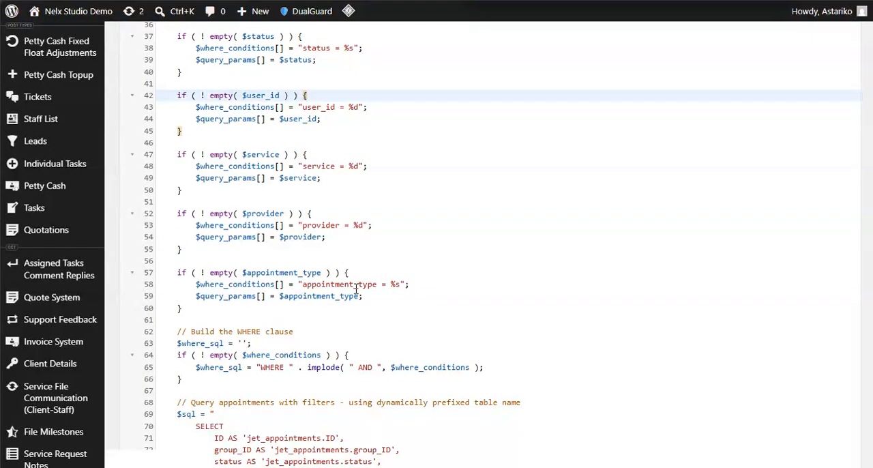
scroll(356, 289, "down", 3)
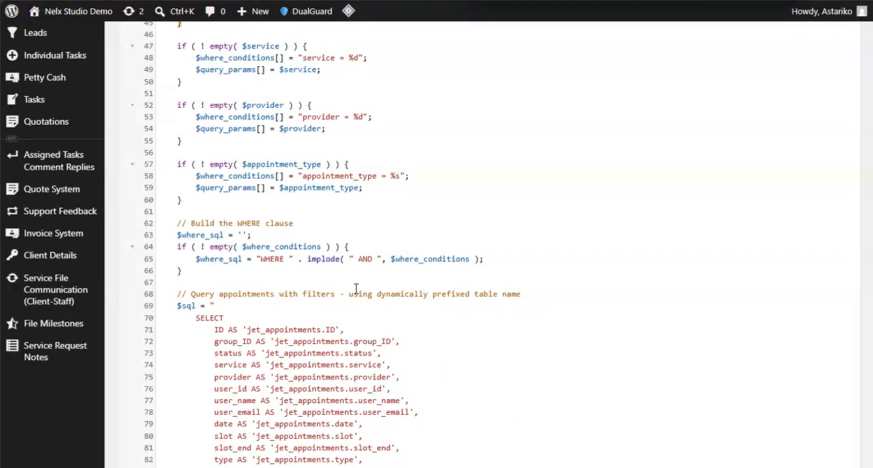
scroll(356, 289, "down", 9)
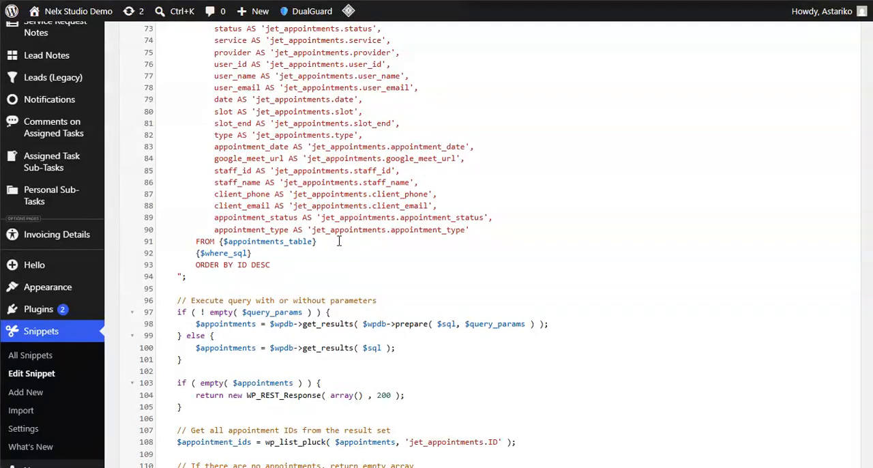
scroll(339, 241, "up", 3)
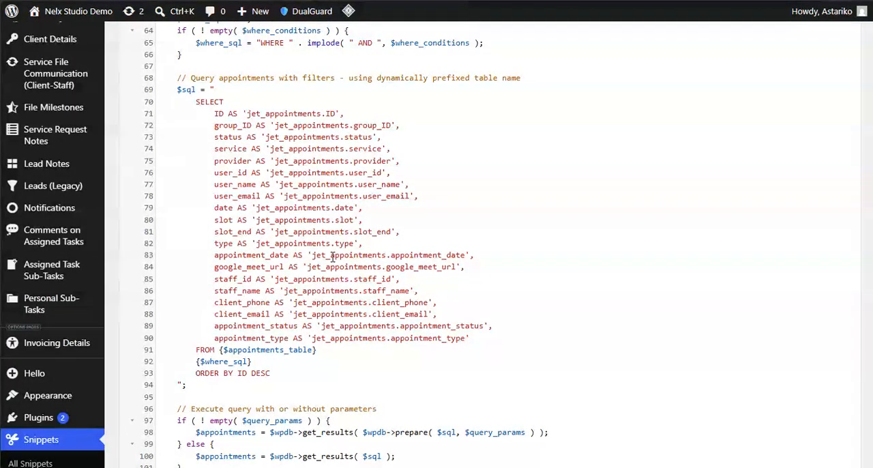
scroll(333, 256, "up", 9)
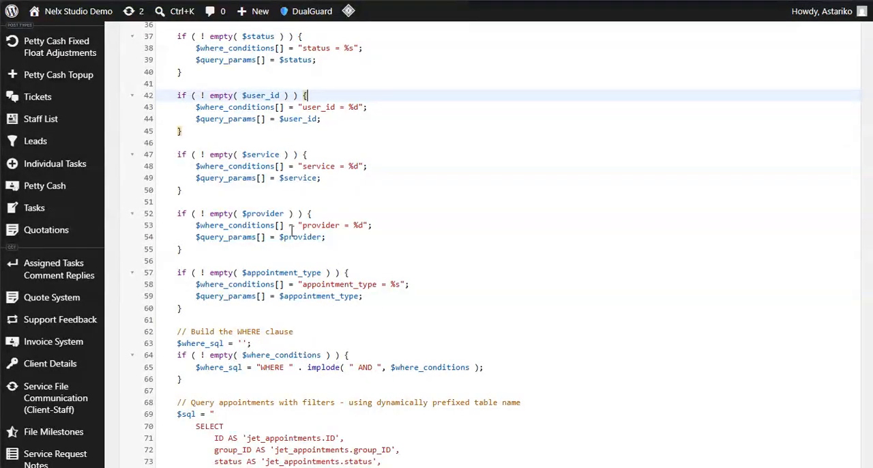
scroll(278, 218, "up", 6)
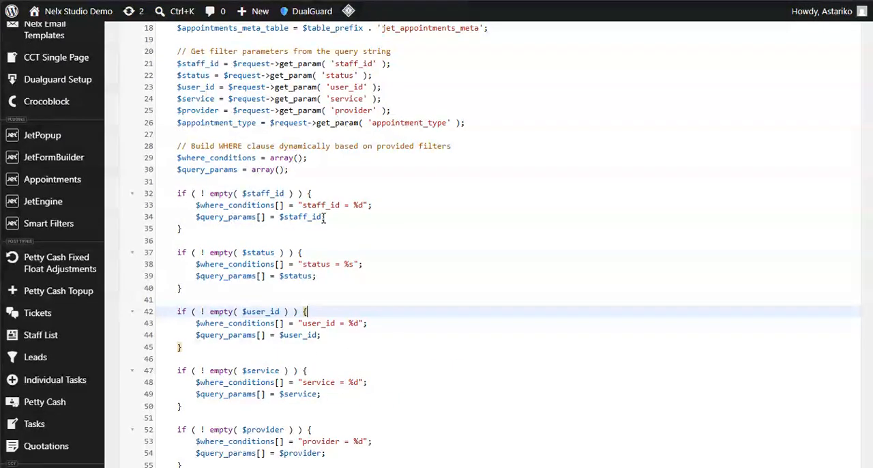
scroll(314, 244, "down", 6)
mouse_move(45, 254)
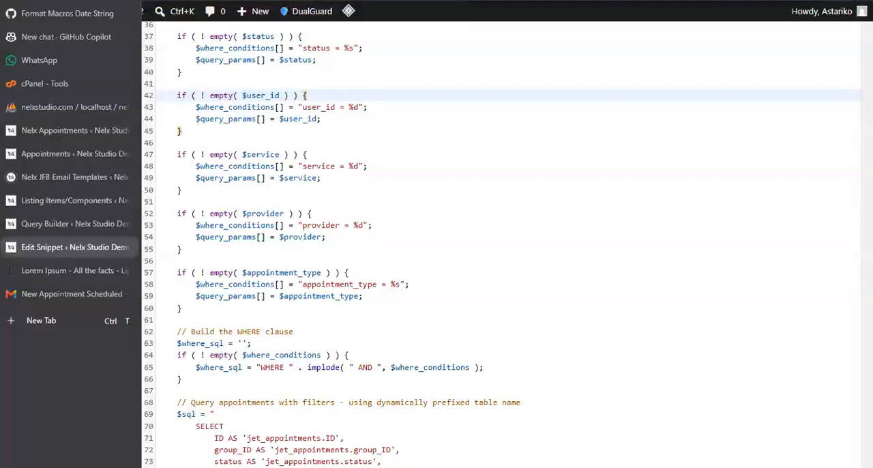
- Preview the Staff Appointments query's results, review them beside the staff_id clause, and turn the preview off
left_click(42, 224)
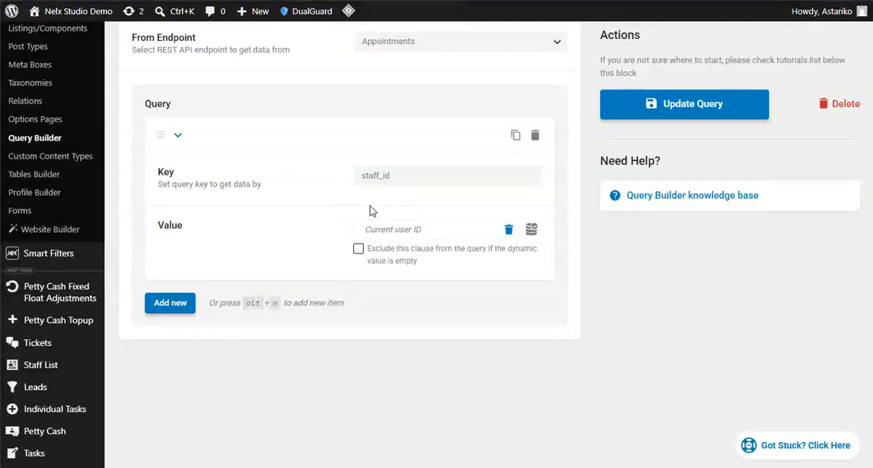
scroll(564, 162, "up", 10)
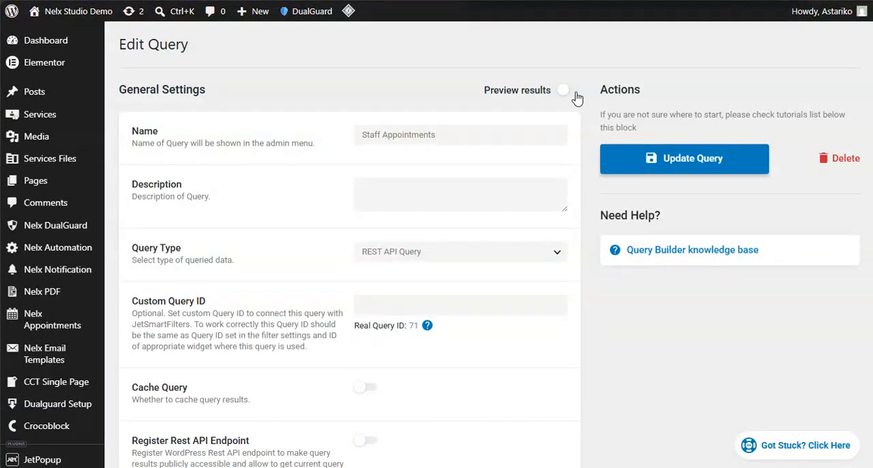
left_click(575, 90)
scroll(373, 296, "down", 6)
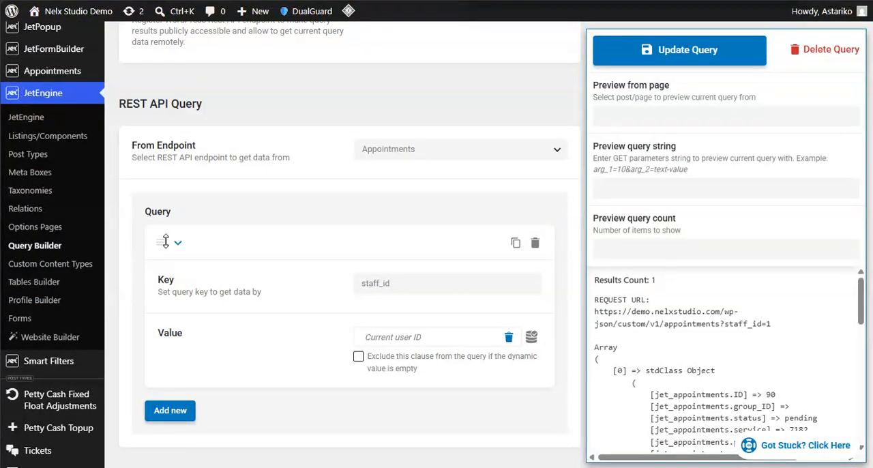
left_click(176, 241)
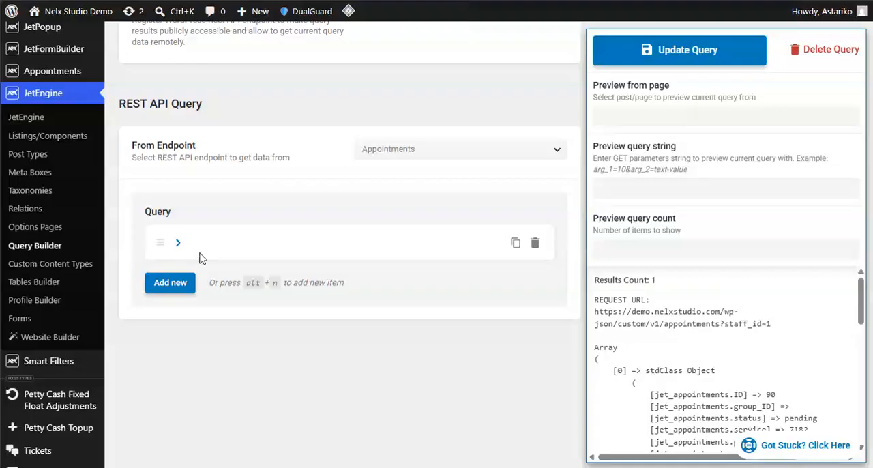
left_click(179, 244)
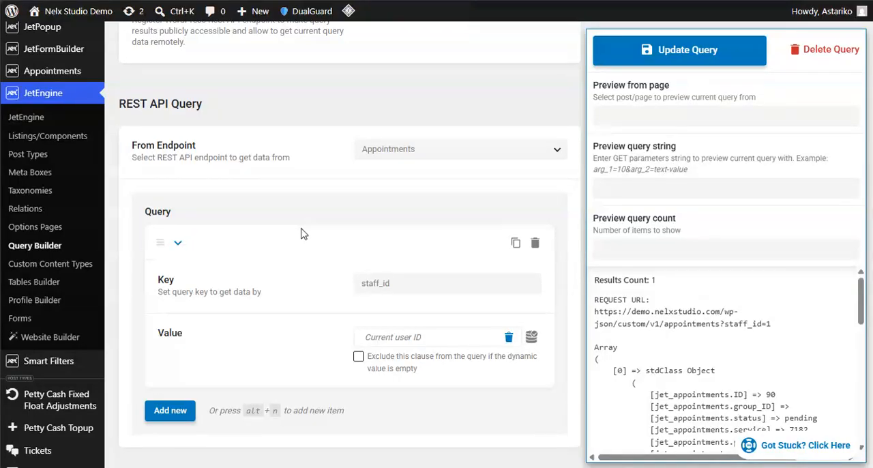
scroll(302, 234, "up", 2)
scroll(502, 152, "up", 6)
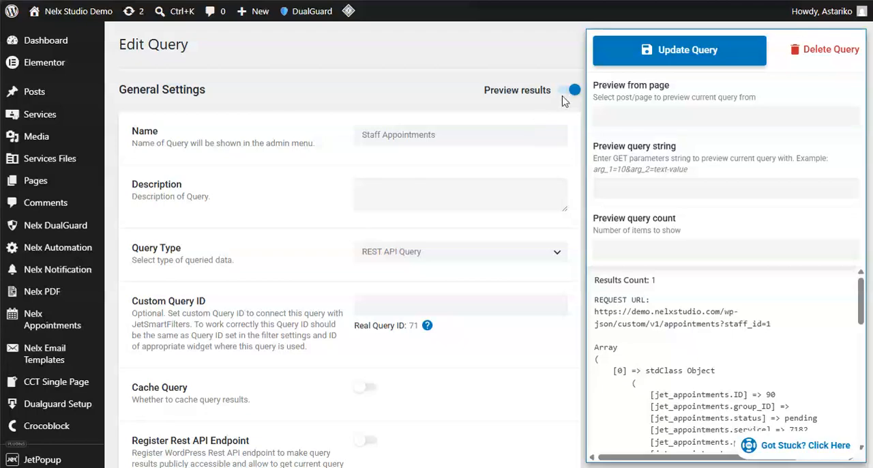
left_click(565, 93)
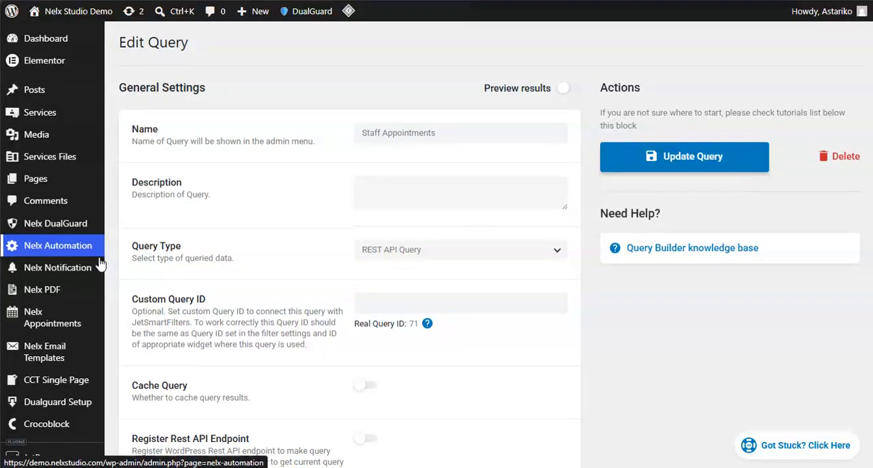
- Open the REST API Endpoints settings in the JetEngine dashboard
scroll(87, 245, "down", 2)
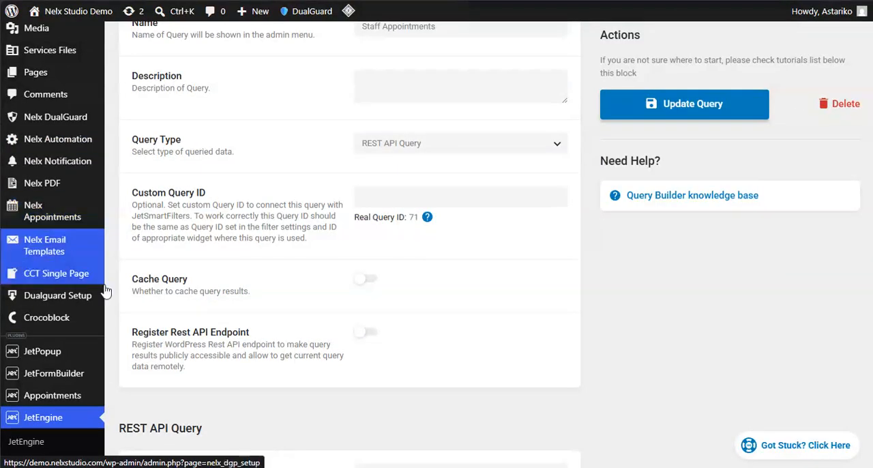
scroll(105, 290, "down", 2)
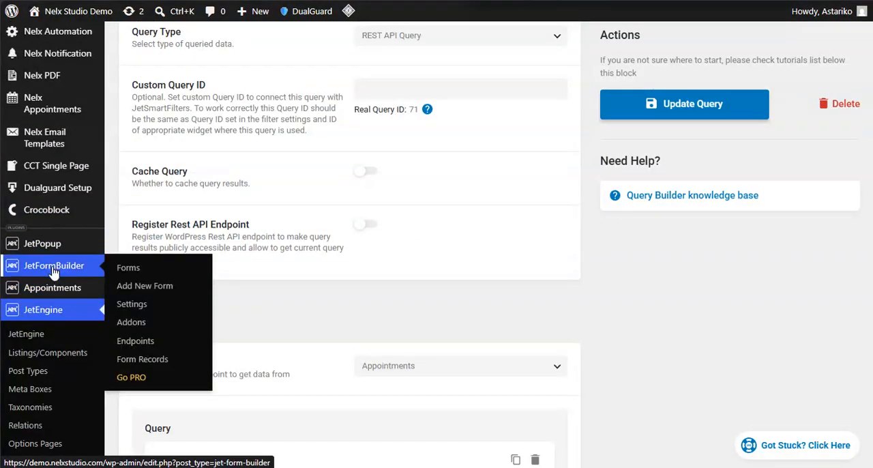
scroll(337, 232, "down", 1)
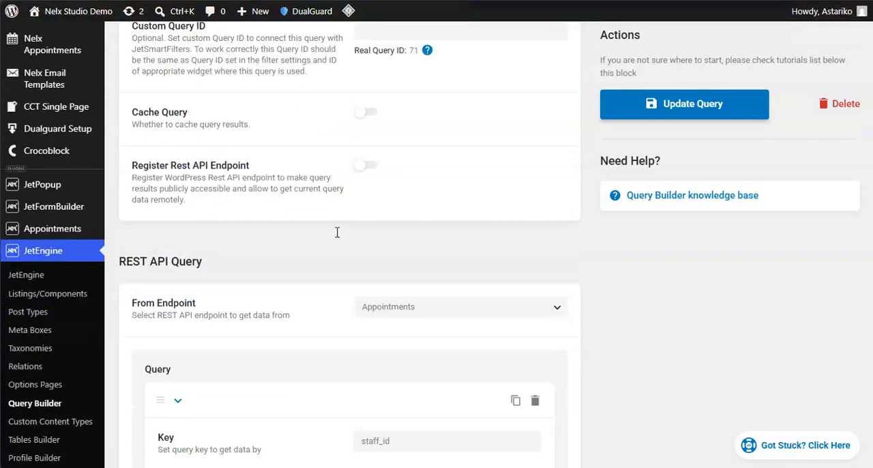
scroll(337, 233, "down", 3)
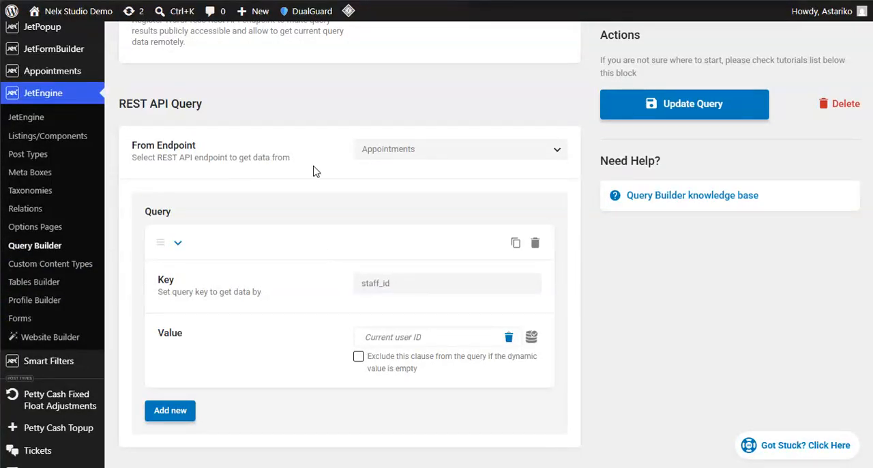
scroll(220, 168, "up", 3)
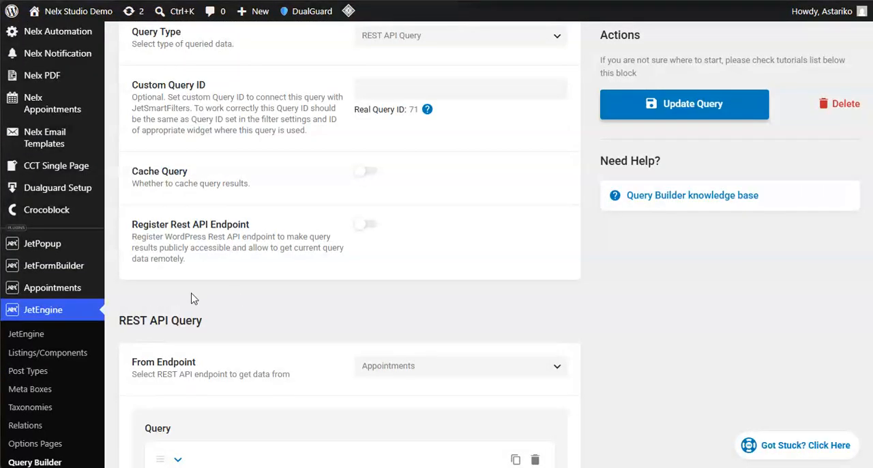
scroll(216, 232, "down", 3)
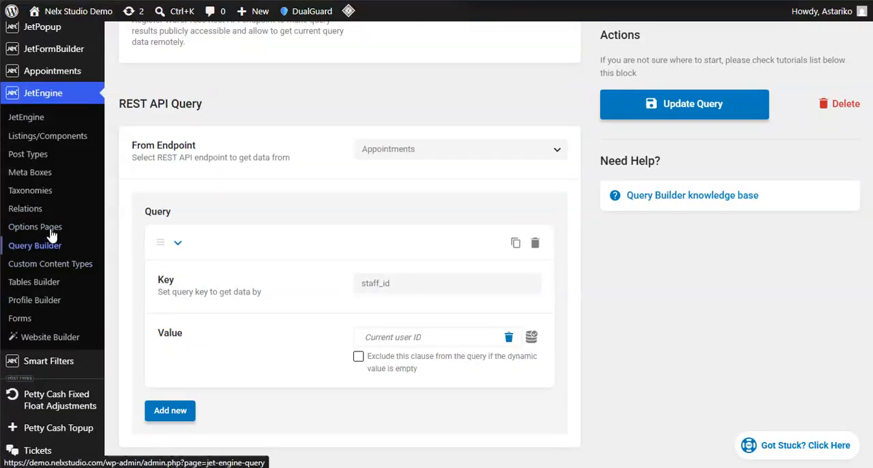
left_click(30, 120)
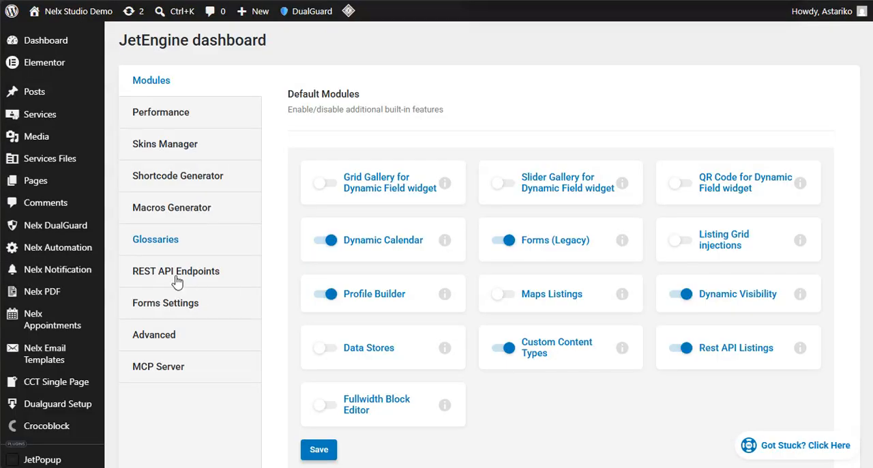
left_click(178, 276)
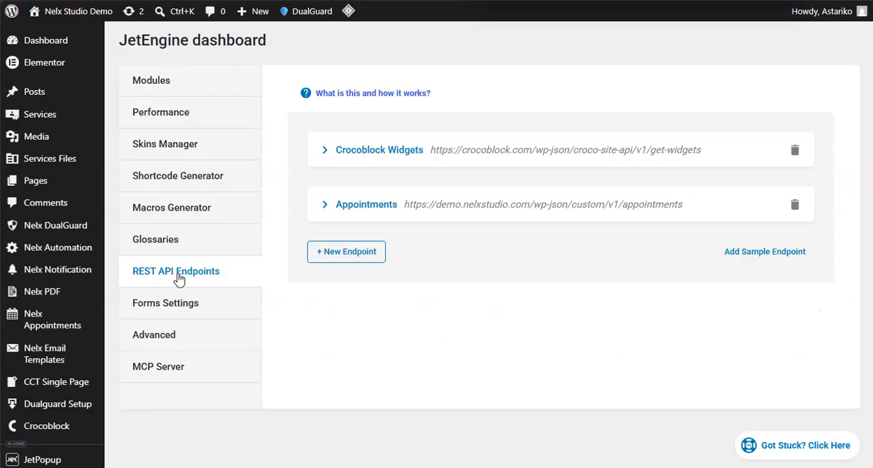
- Expand the Appointments endpoint and review its URL, items path, authorization, connection status, sample request and cache settings
left_click(325, 206)
scroll(451, 211, "down", 5)
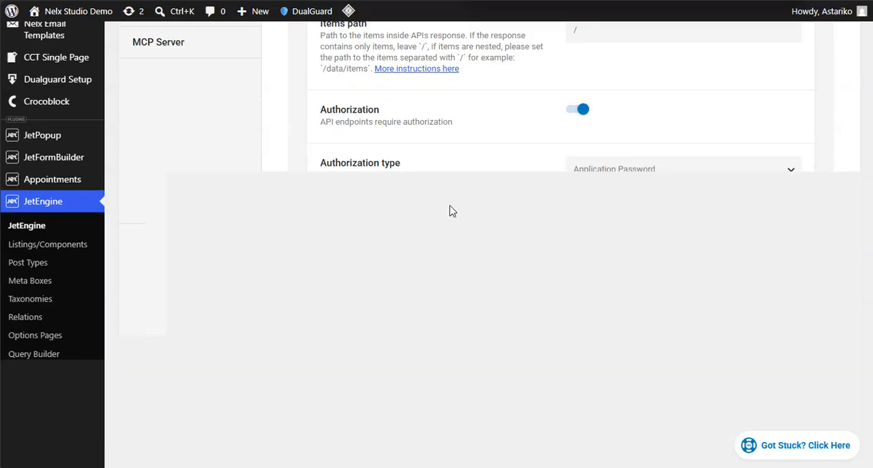
scroll(491, 242, "up", 3)
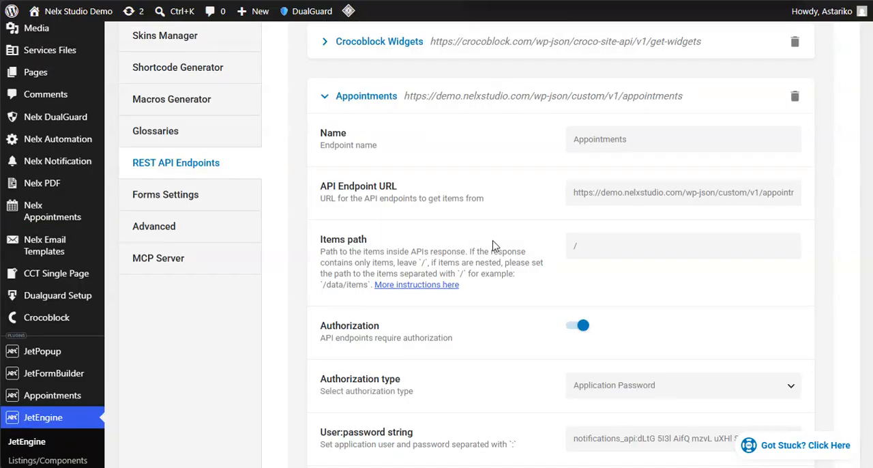
scroll(517, 328, "down", 2)
scroll(365, 410, "down", 3)
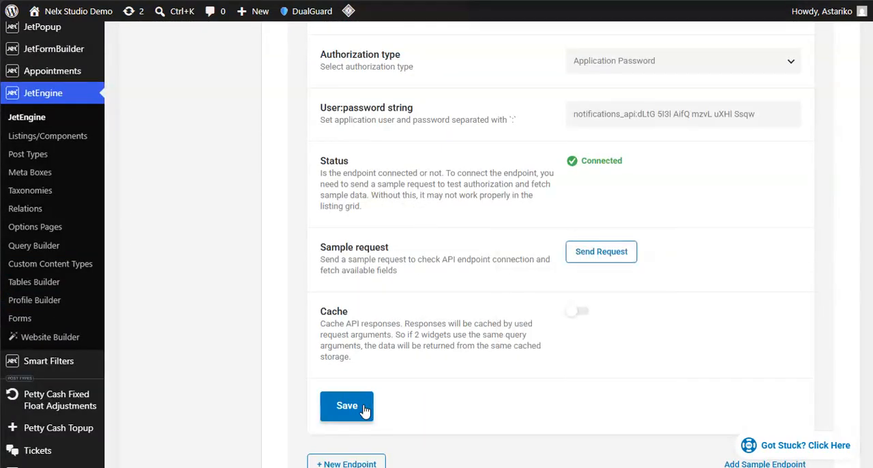
scroll(430, 364, "down", 2)
scroll(419, 307, "up", 3)
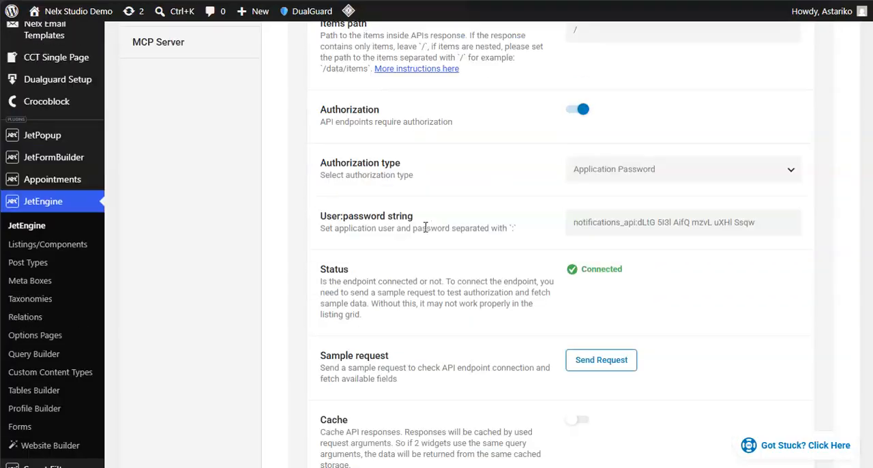
scroll(425, 227, "up", 3)
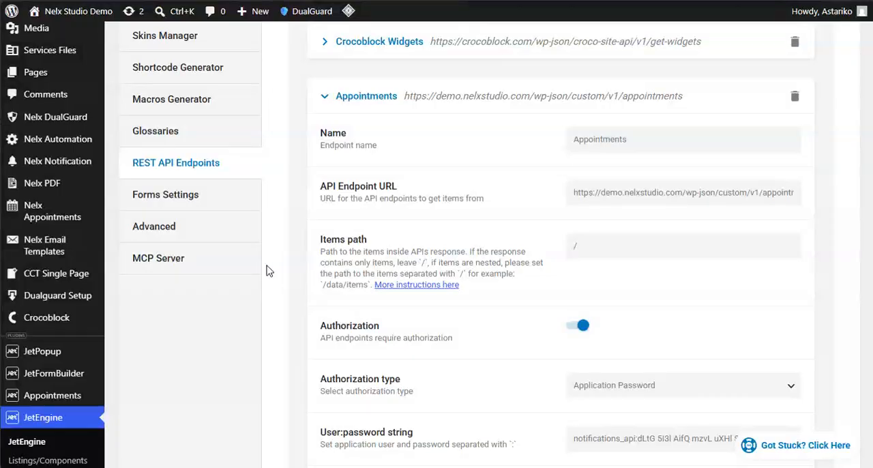
- Open the Staff Appointments table for editing from the Tables Builder list
mouse_move(2, 248)
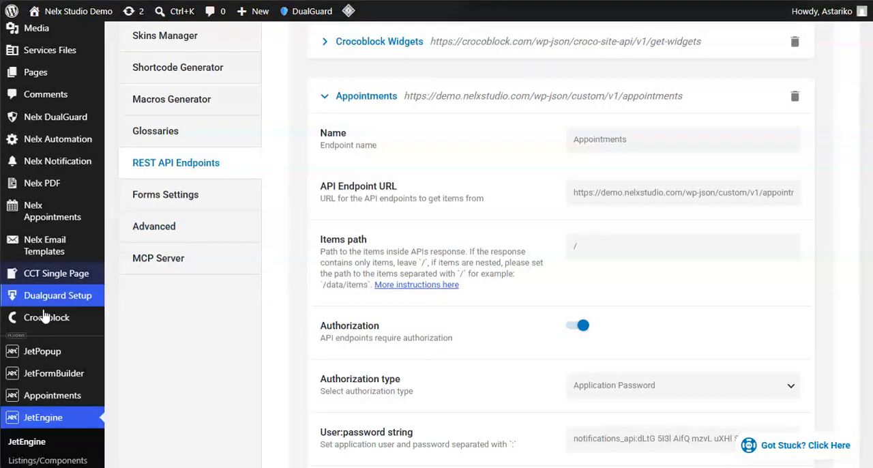
mouse_move(81, 348)
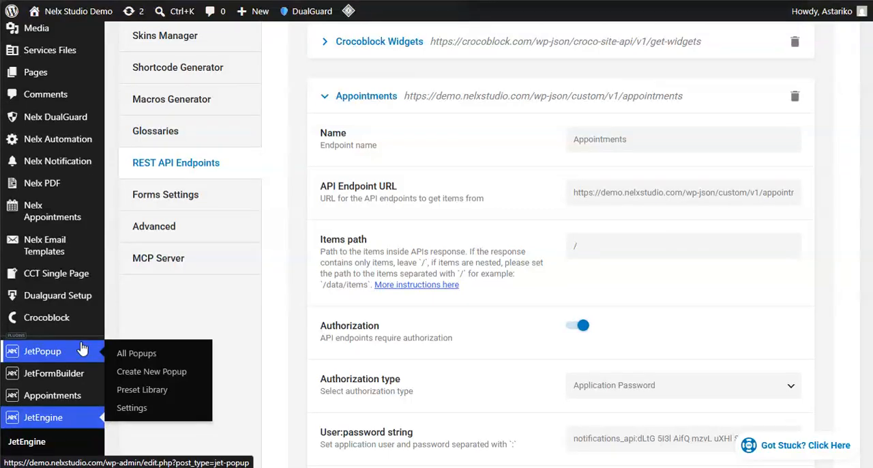
scroll(83, 348, "up", 2)
scroll(85, 348, "down", 2)
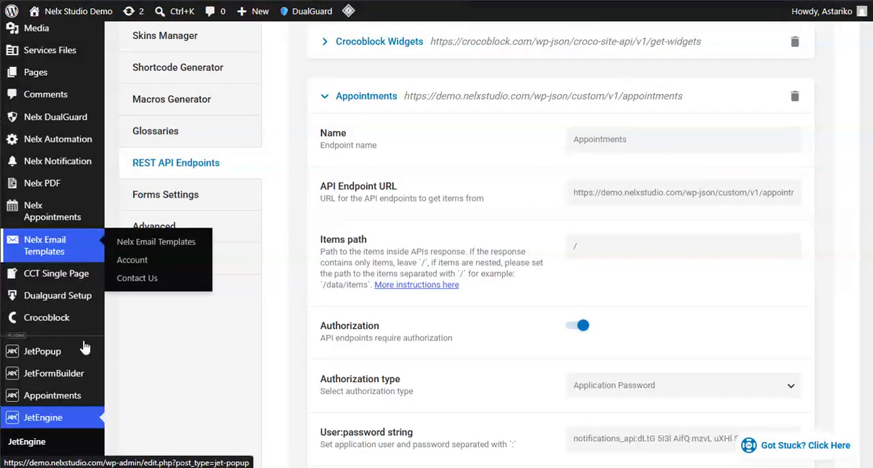
mouse_move(41, 205)
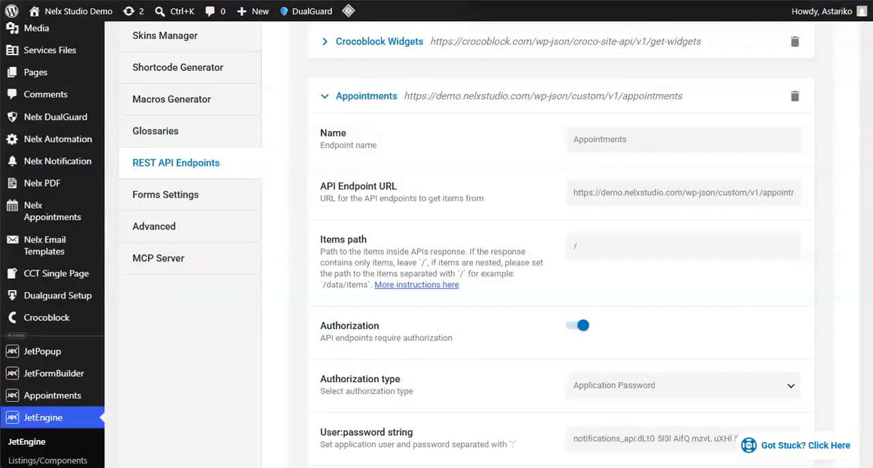
mouse_move(39, 181)
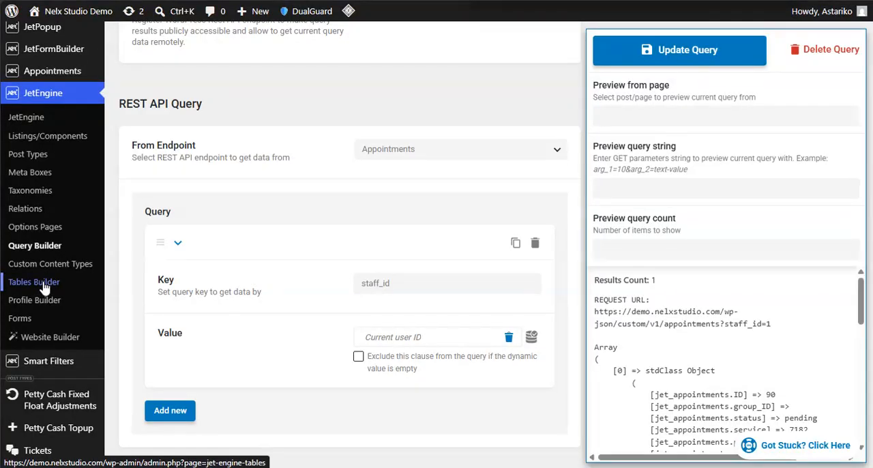
left_click(45, 287)
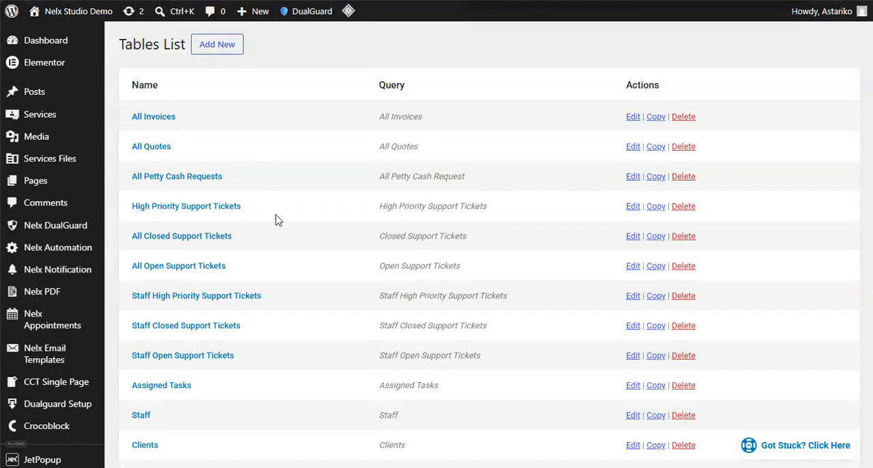
scroll(280, 220, "down", 3)
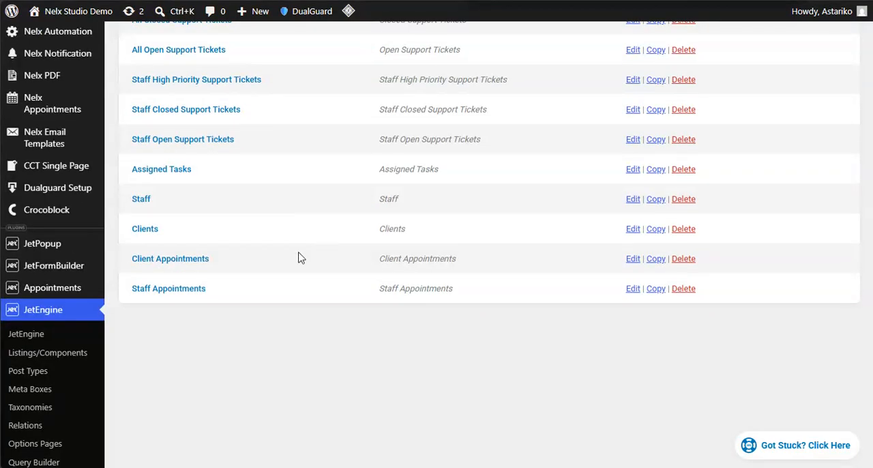
left_click(178, 293)
scroll(265, 107, "up", 3)
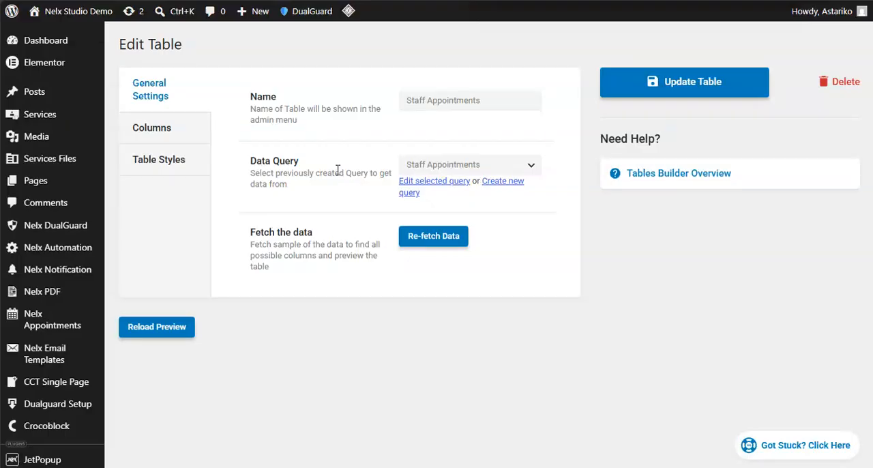
- Highlight the table's name in its general settings and reload the table preview
left_click_drag(498, 102, 368, 102)
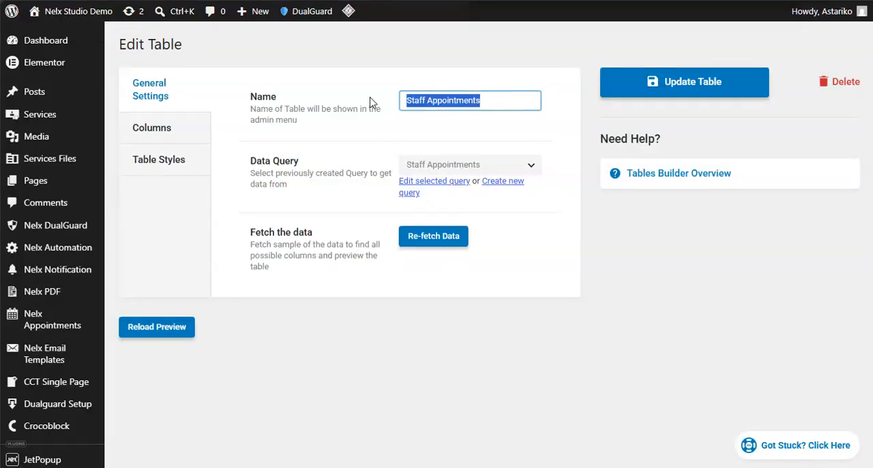
left_click(369, 126)
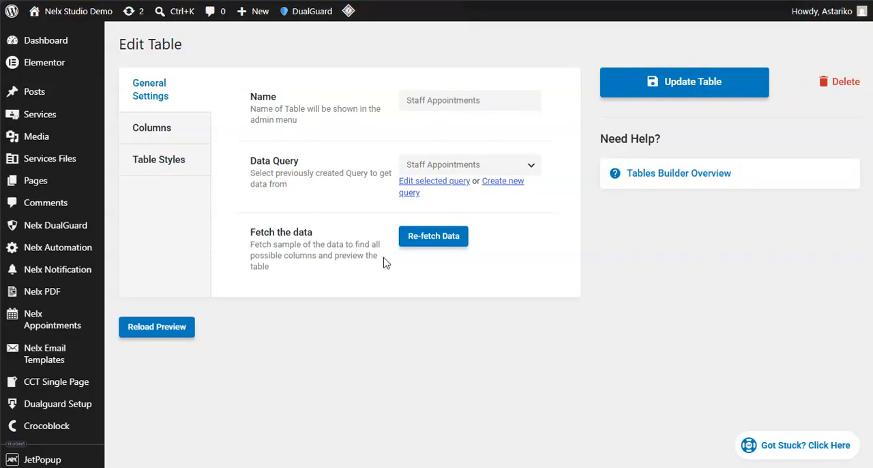
left_click(152, 328)
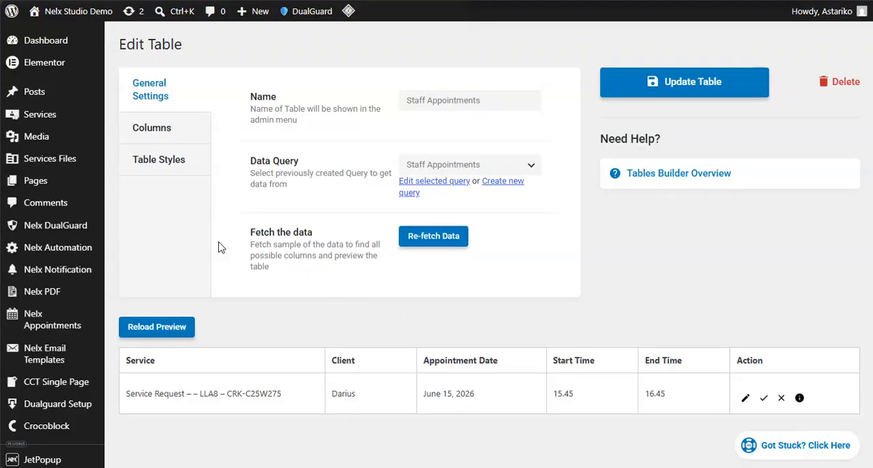
- Open the table's column settings, expand the Service column, and review its content type and data source, keeping Raw Value and Fetched Column
left_click(156, 131)
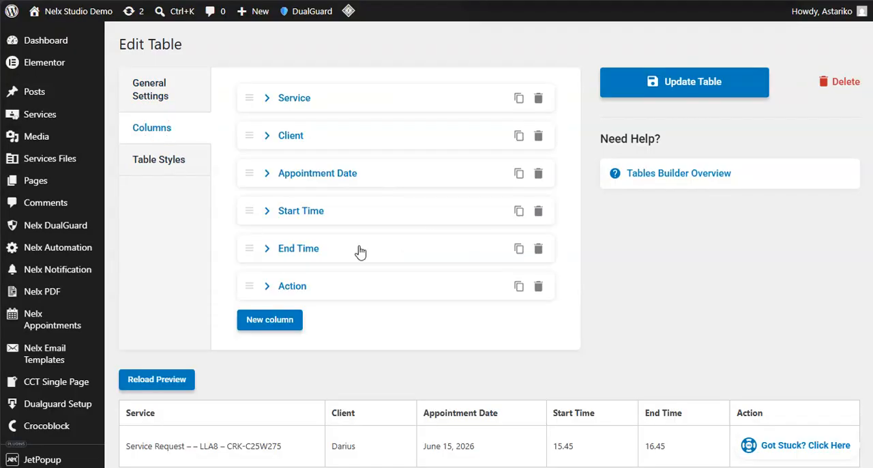
left_click(267, 99)
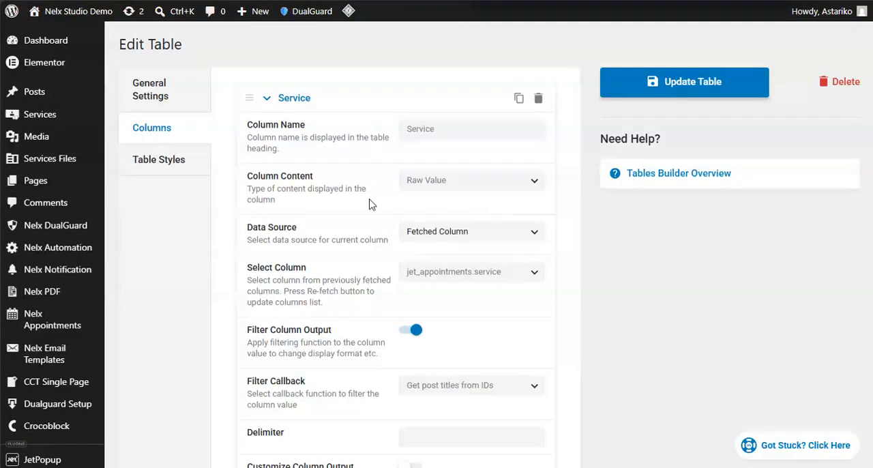
left_click(535, 182)
left_click(458, 216)
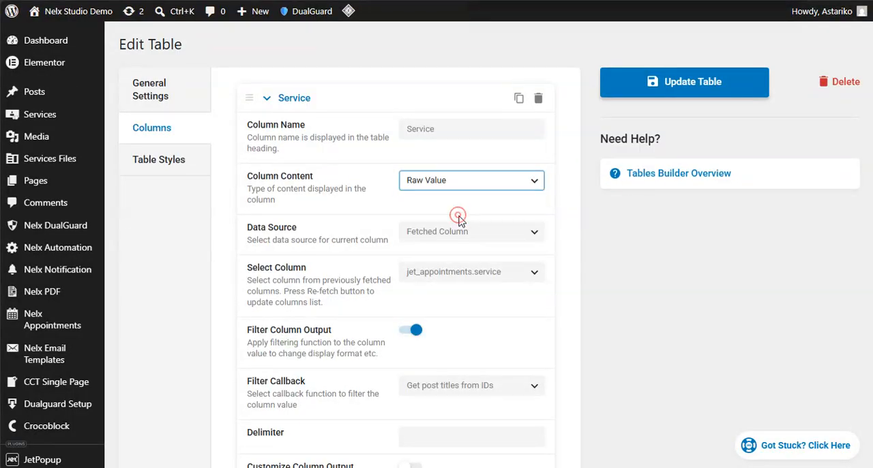
left_click(537, 234)
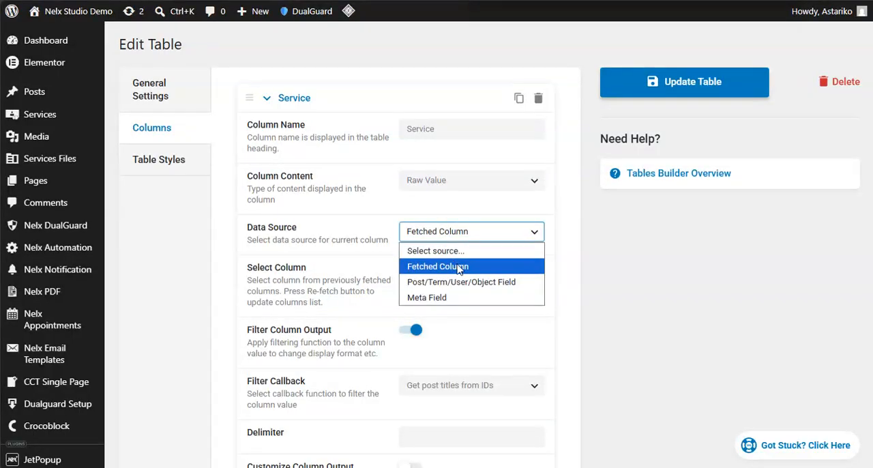
left_click(423, 267)
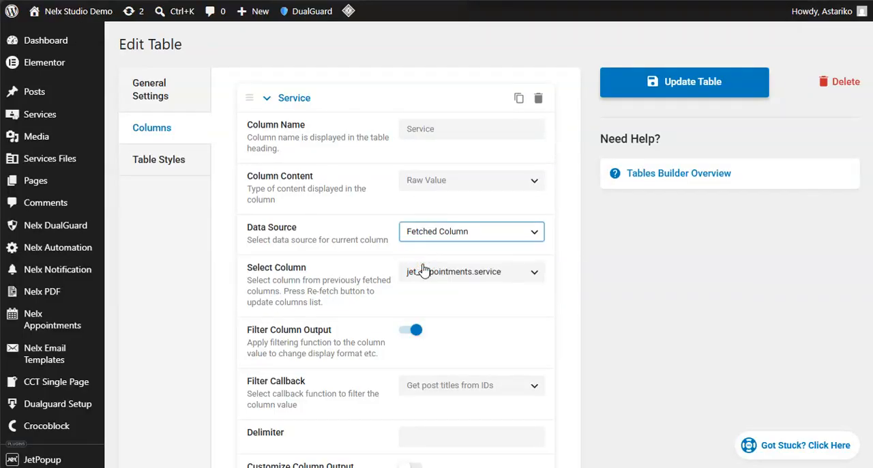
- Review the fetched columns available to the Service column, its filter callback and customization settings, and the table preview
left_click(535, 274)
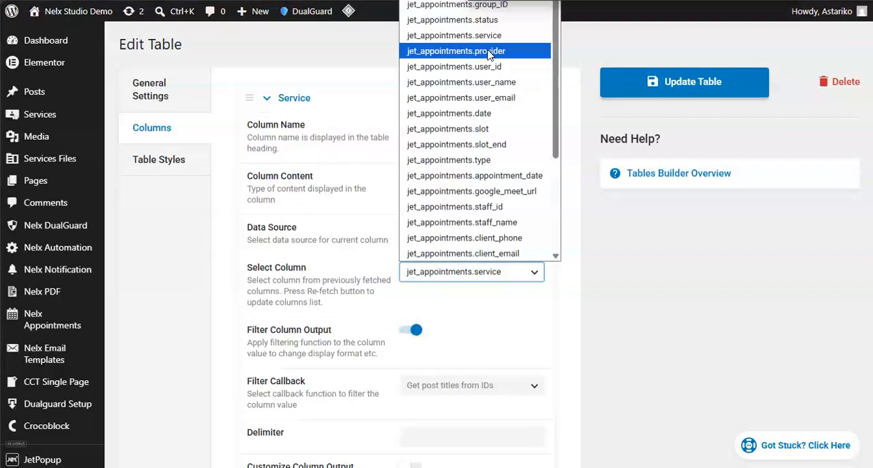
left_click(358, 217)
scroll(363, 235, "down", 2)
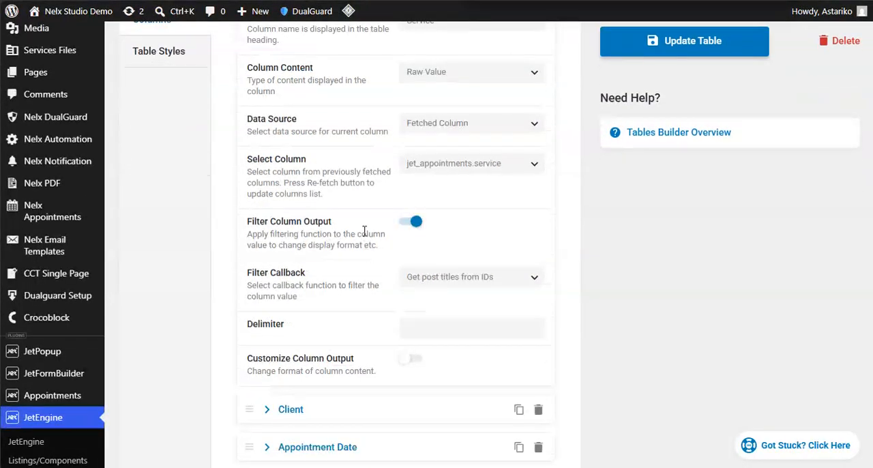
scroll(364, 232, "up", 2)
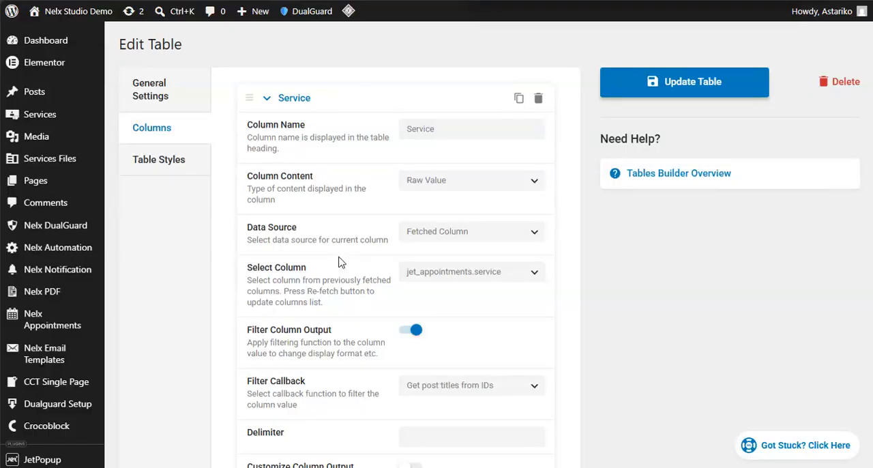
scroll(342, 262, "down", 3)
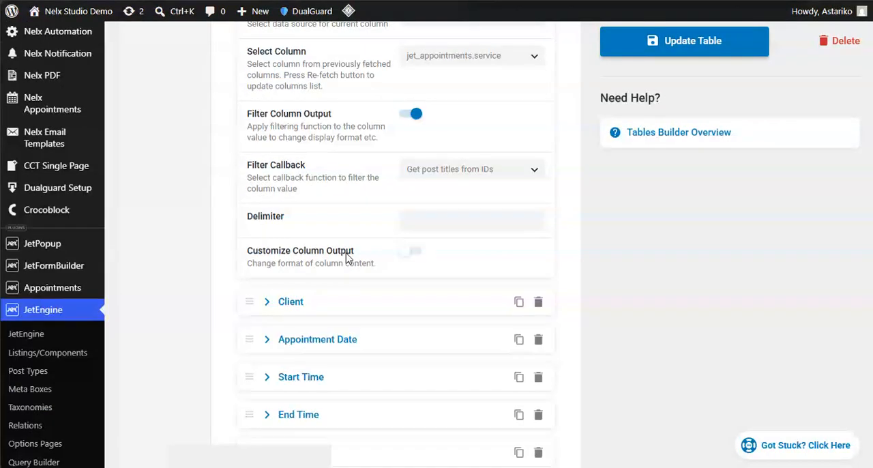
scroll(324, 173, "down", 3)
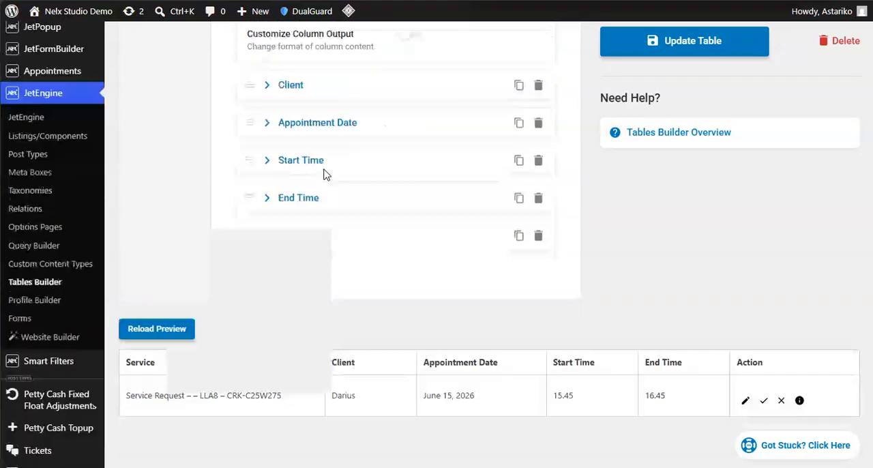
scroll(374, 220, "up", 3)
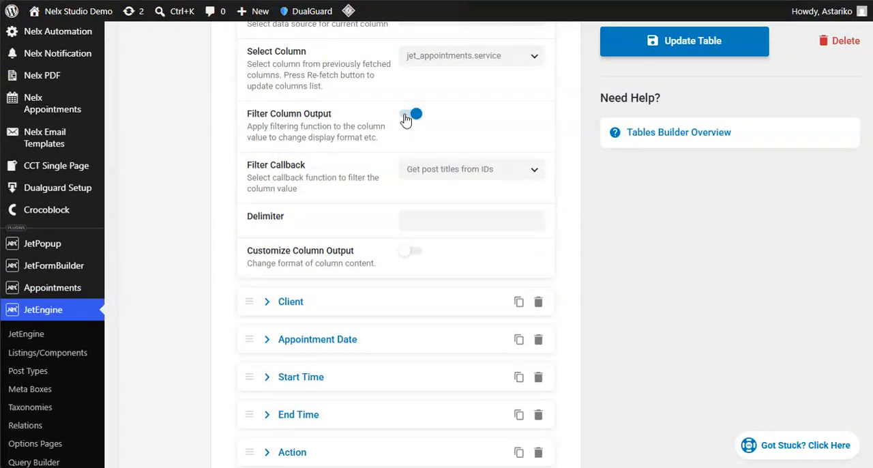
- Turn off Filter Column Output for the Service column, reload the preview, and highlight the unfiltered service value
left_click(408, 115)
scroll(188, 260, "down", 2)
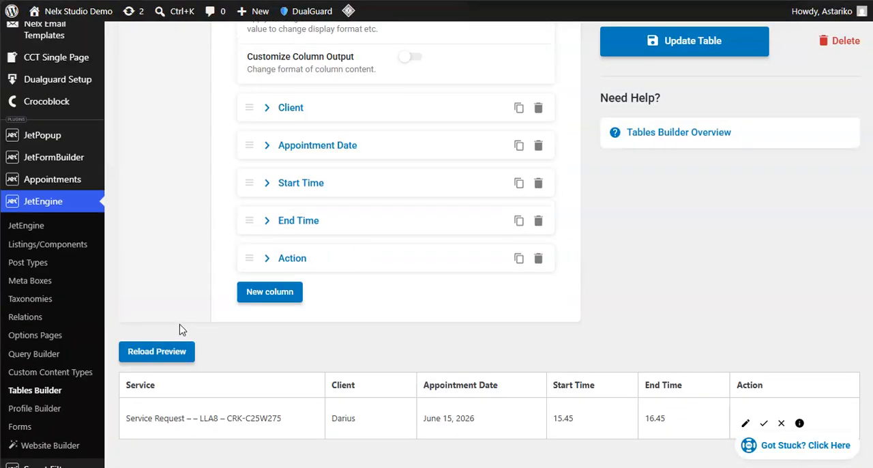
left_click(130, 353)
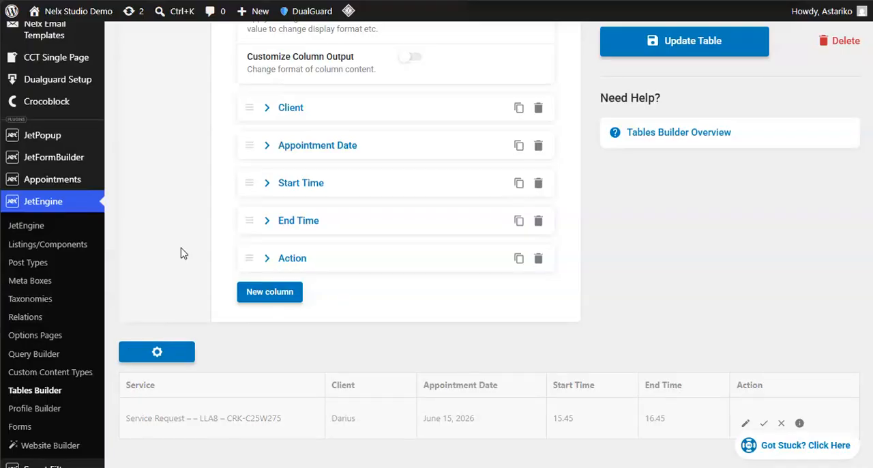
scroll(182, 253, "down", 2)
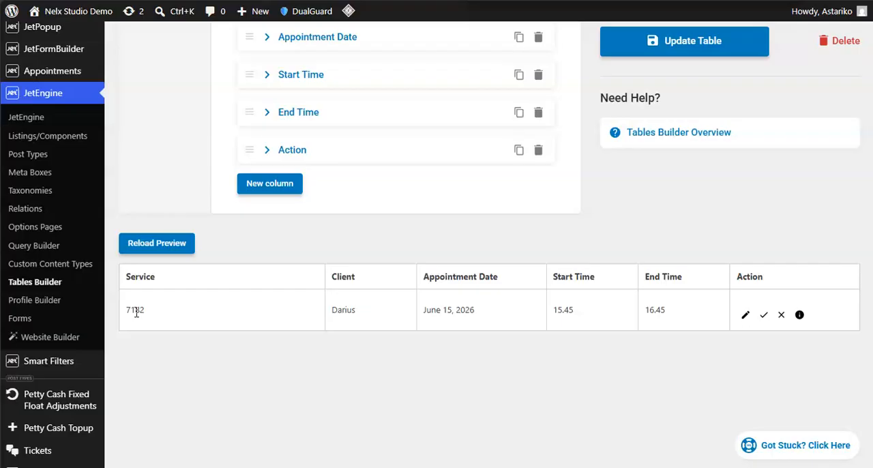
left_click_drag(124, 311, 156, 312)
scroll(183, 321, "up", 6)
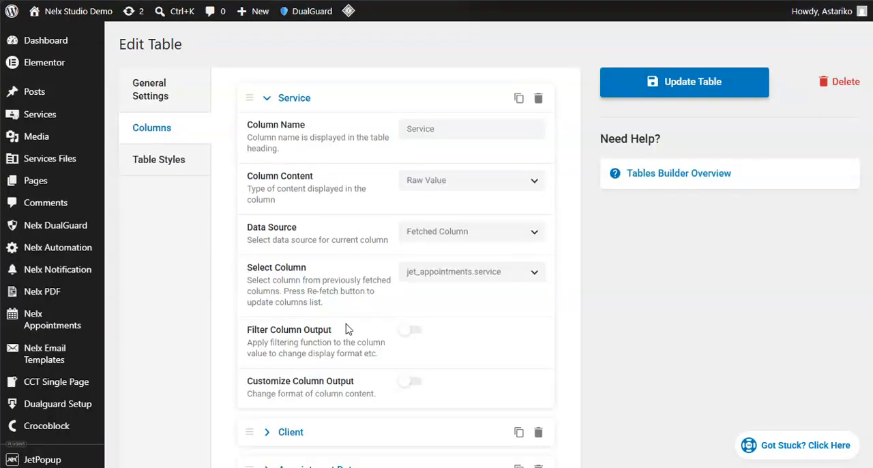
- Turn Filter Column Output back on for the Service column with the Get post titles from IDs callback, and reload the preview
scroll(402, 219, "down", 2)
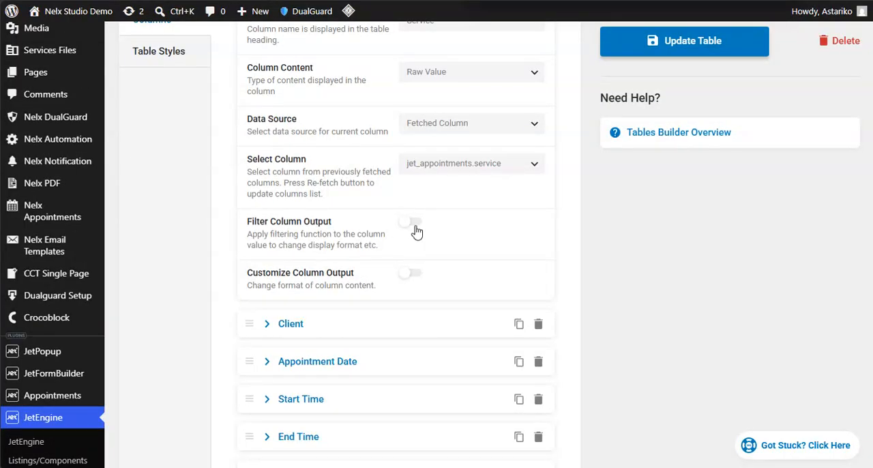
left_click(417, 226)
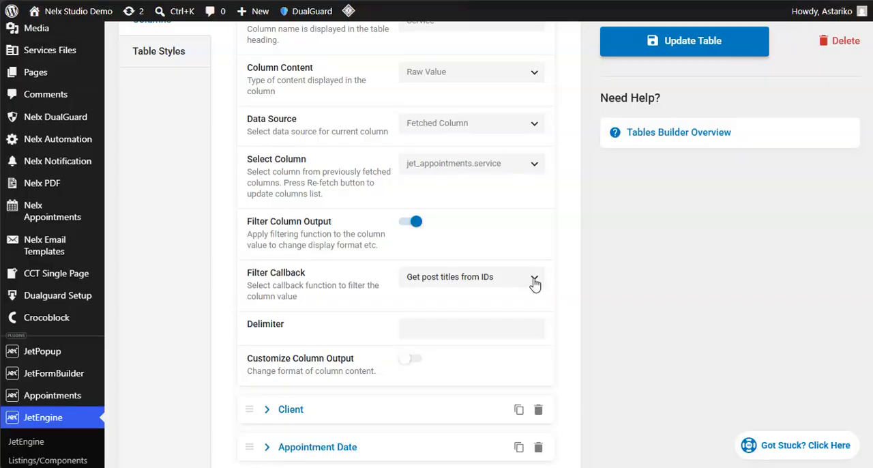
scroll(317, 267, "down", 2)
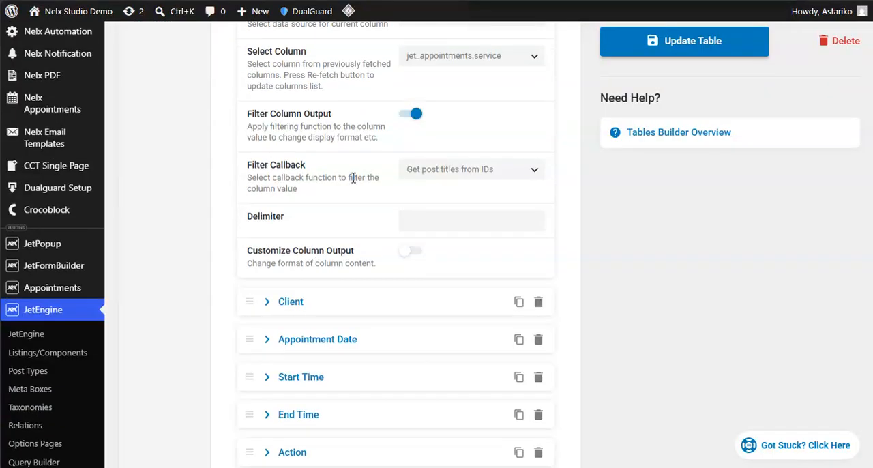
scroll(283, 176, "up", 2)
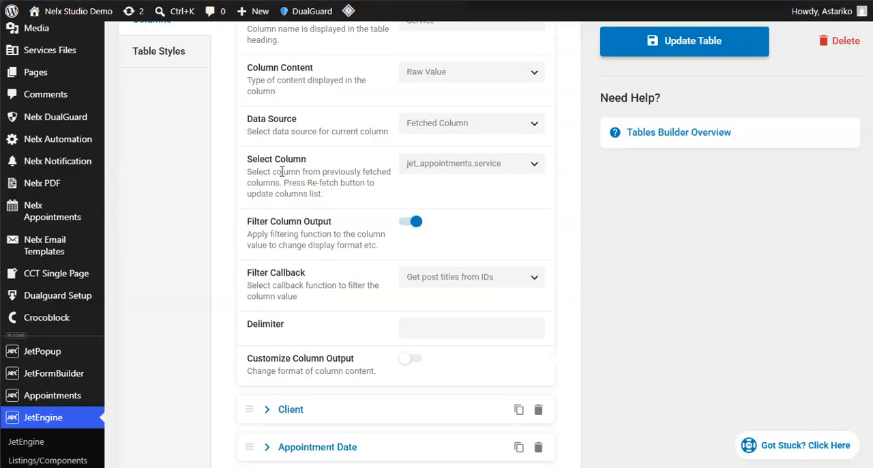
scroll(299, 194, "down", 4)
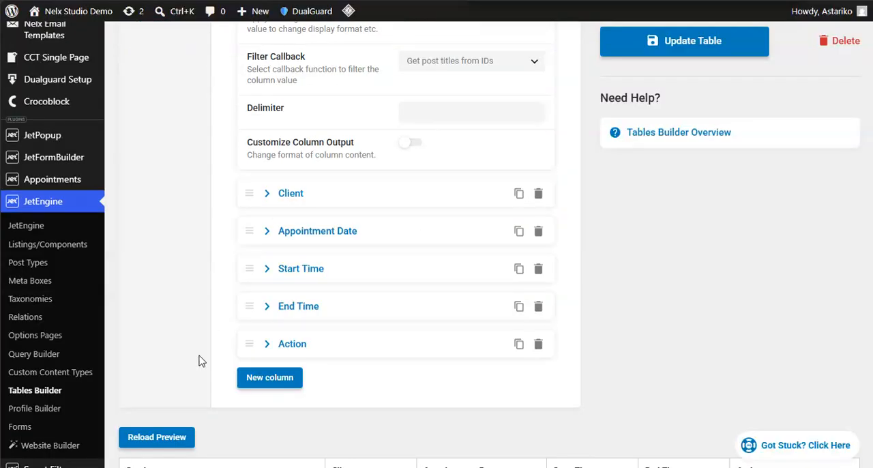
scroll(198, 341, "down", 2)
left_click(169, 333)
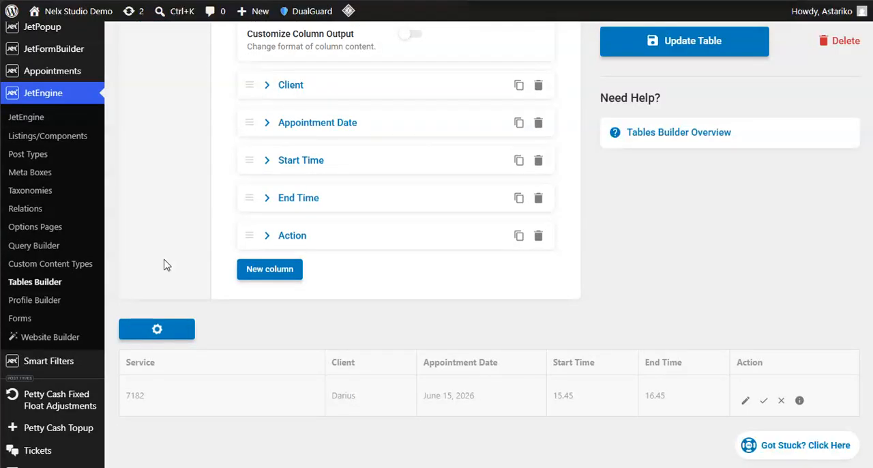
- Collapse the Service column, expand the Client column, and review its selected fetched column and data source options
scroll(166, 264, "up", 8)
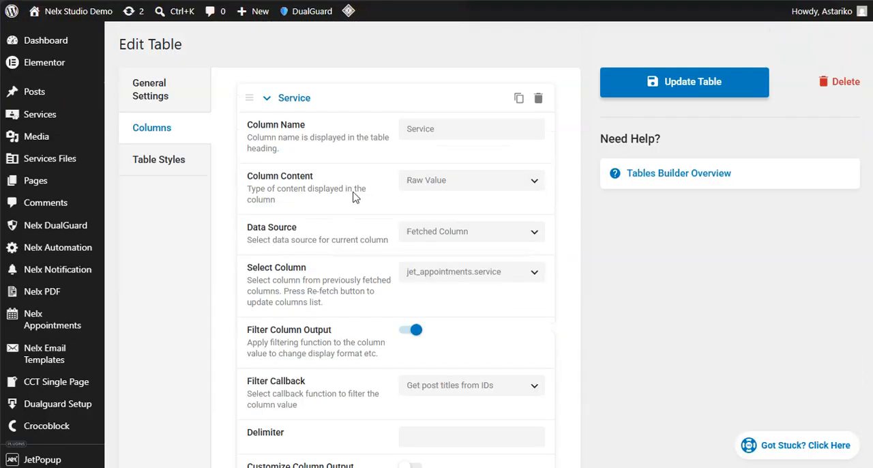
left_click(266, 98)
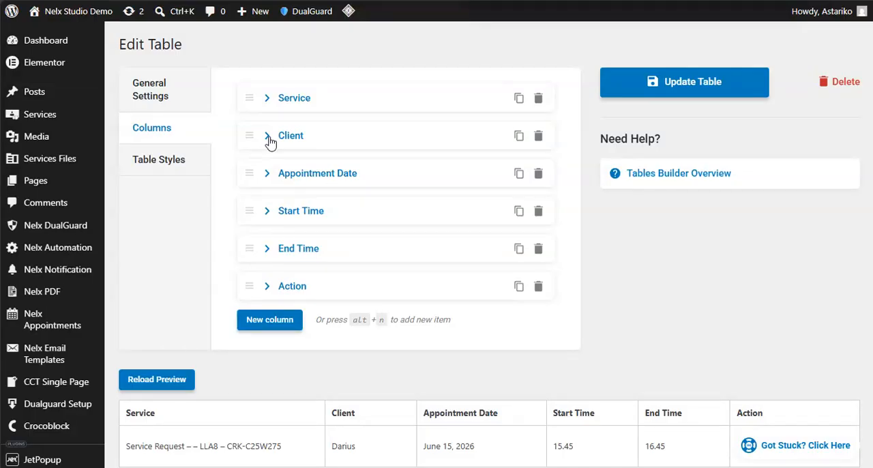
left_click(267, 137)
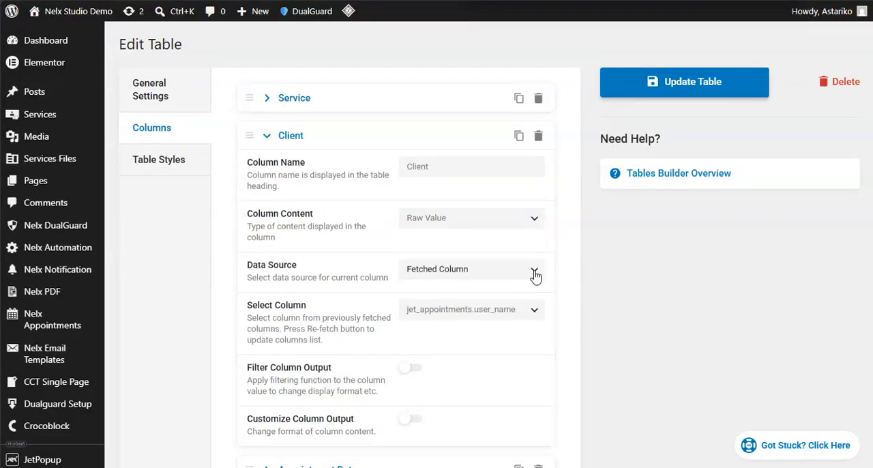
left_click(534, 312)
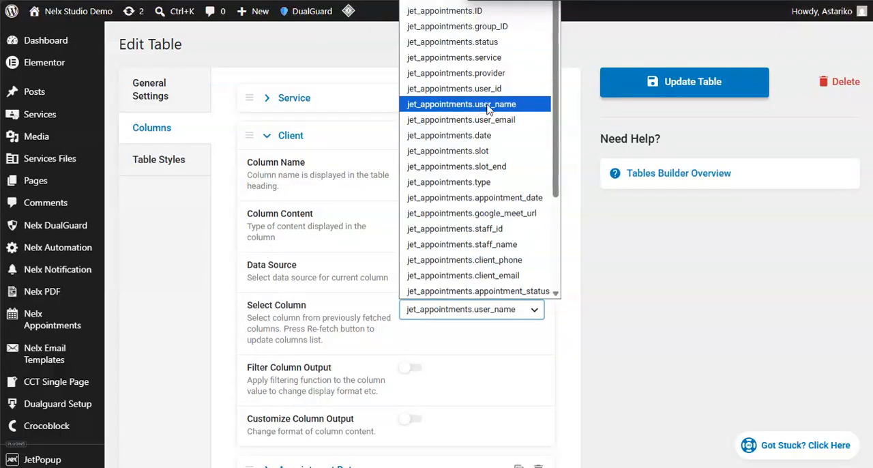
left_click(363, 198)
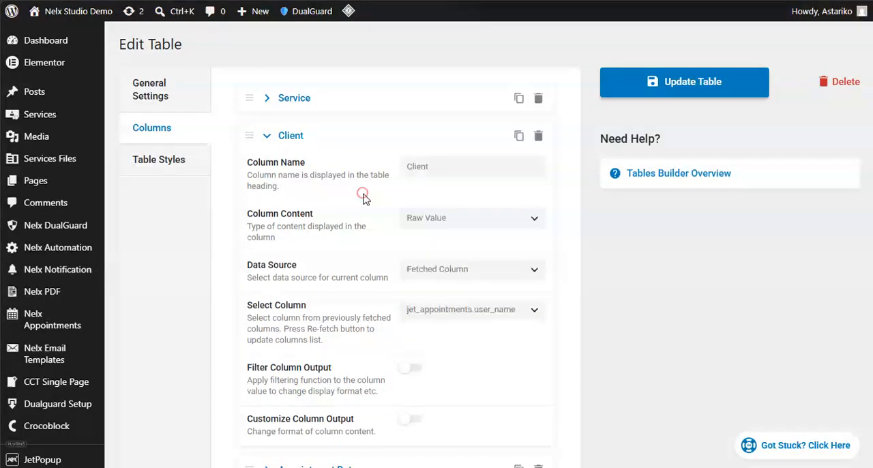
left_click(536, 275)
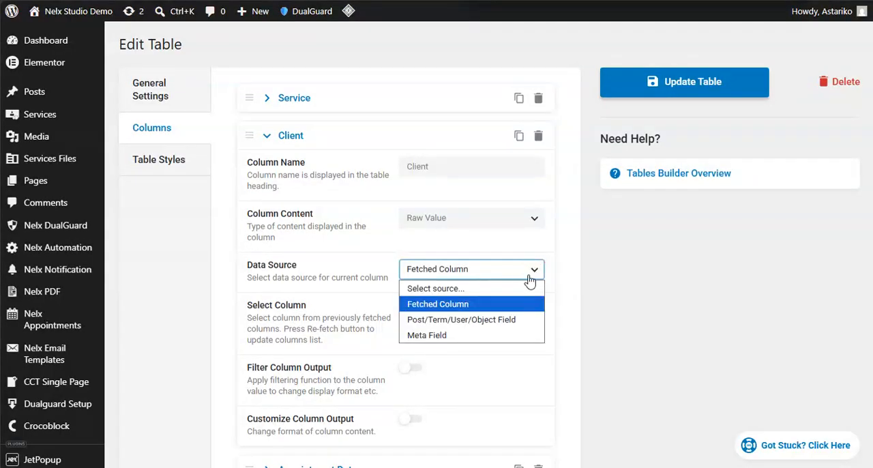
left_click(360, 233)
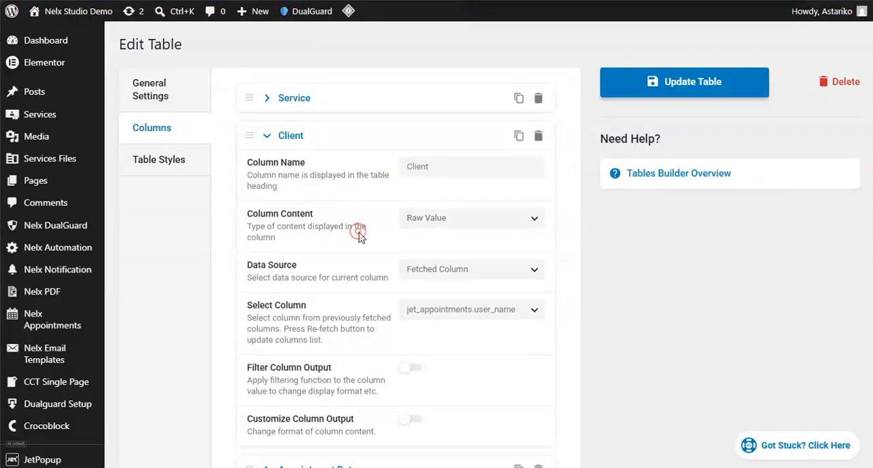
- Browse the full list of fetched columns for the Client column, keeping jet_appointments.user_name selected
left_click(534, 309)
scroll(493, 197, "down", 3)
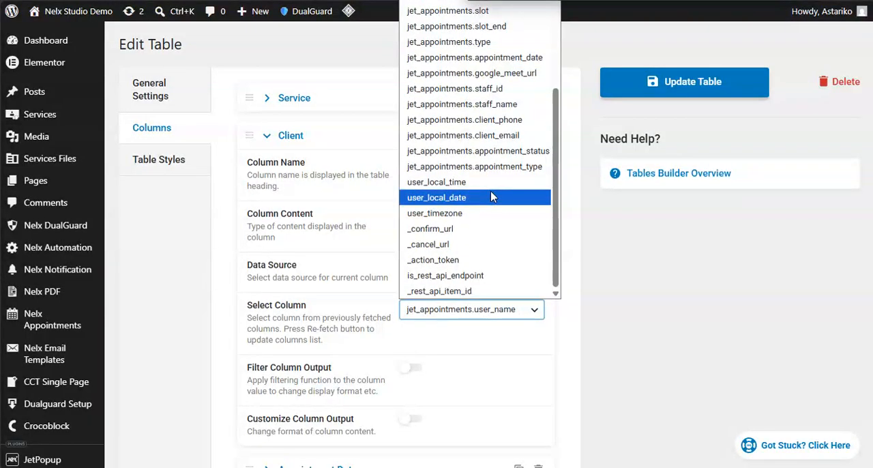
scroll(493, 184, "up", 3)
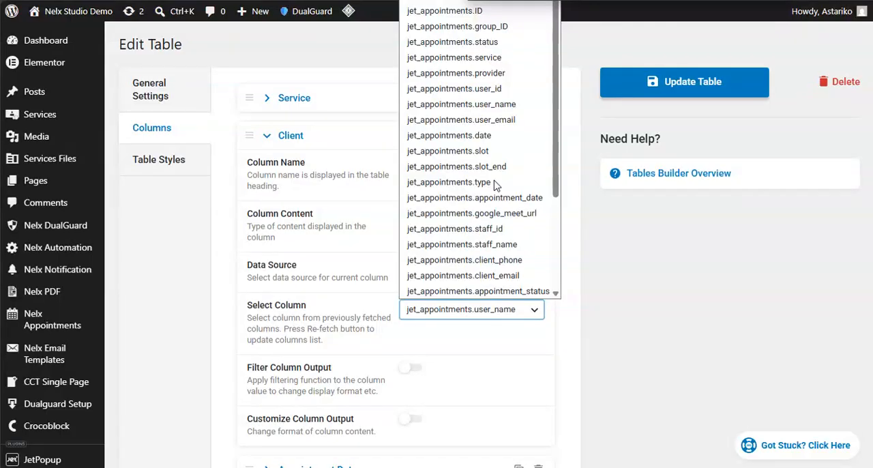
left_click(348, 211)
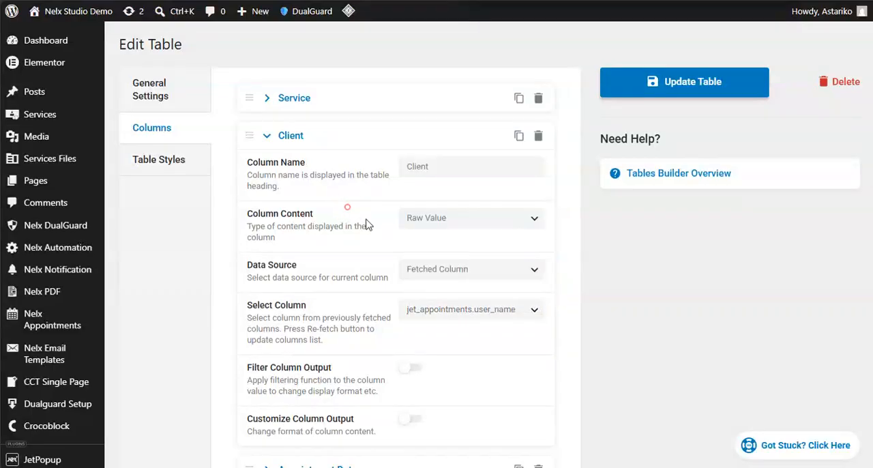
left_click(536, 310)
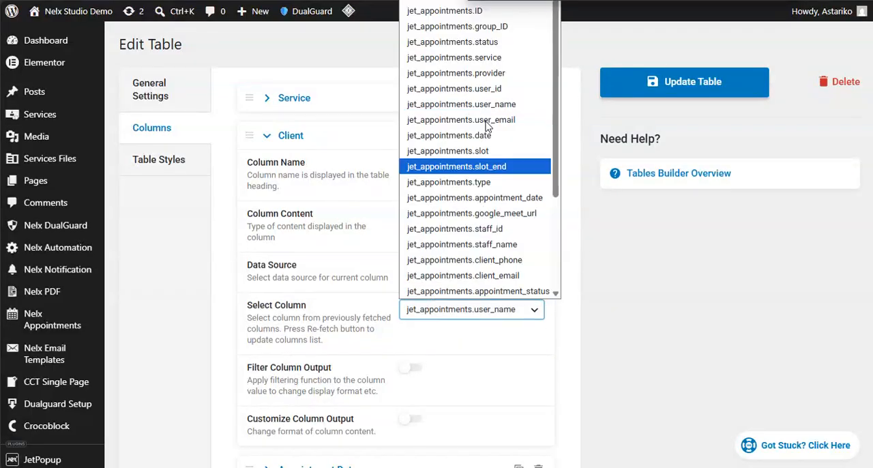
left_click(356, 256)
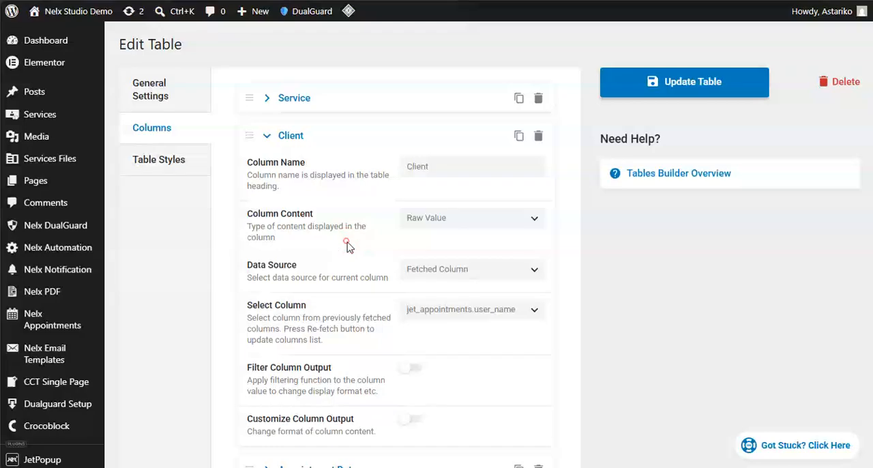
- Switch to the Edit Snippet page and examine the jet_appointments column aliases in the SQL SELECT query
left_click(52, 247)
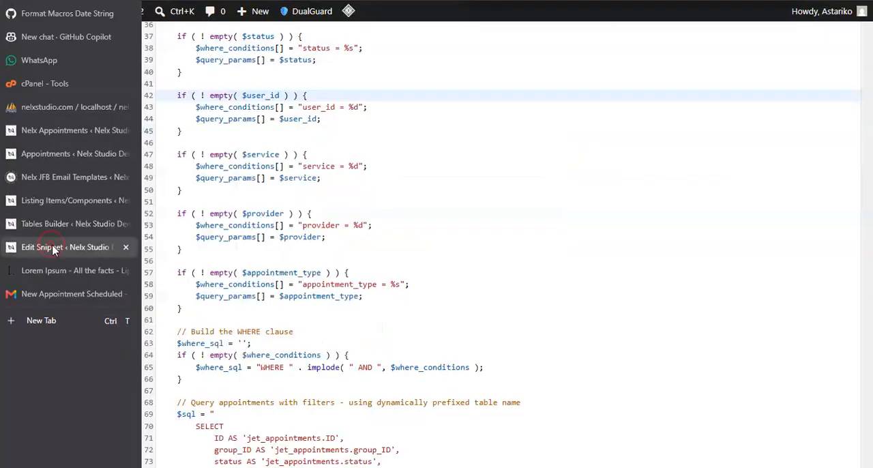
scroll(328, 119, "down", 8)
scroll(328, 119, "up", 3)
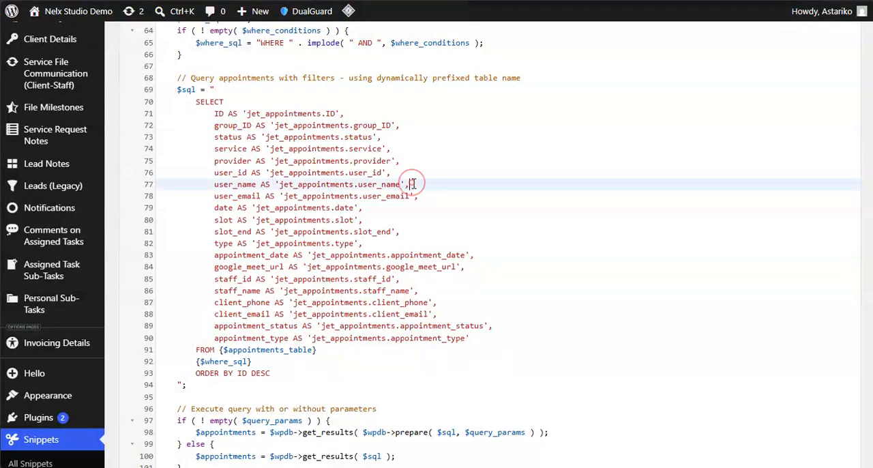
- Highlight the jet_appointments.user_name alias in the snippet's SELECT query, then check the user_id and provider alias lines
left_click_drag(409, 184, 336, 181)
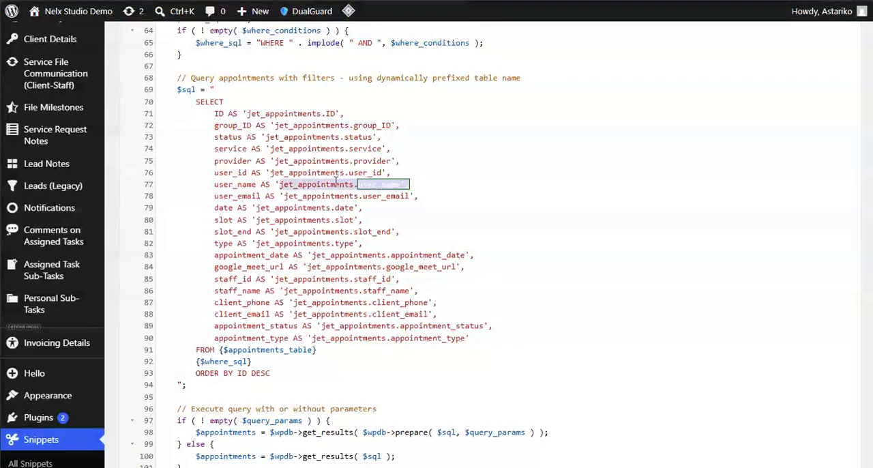
left_click(396, 176)
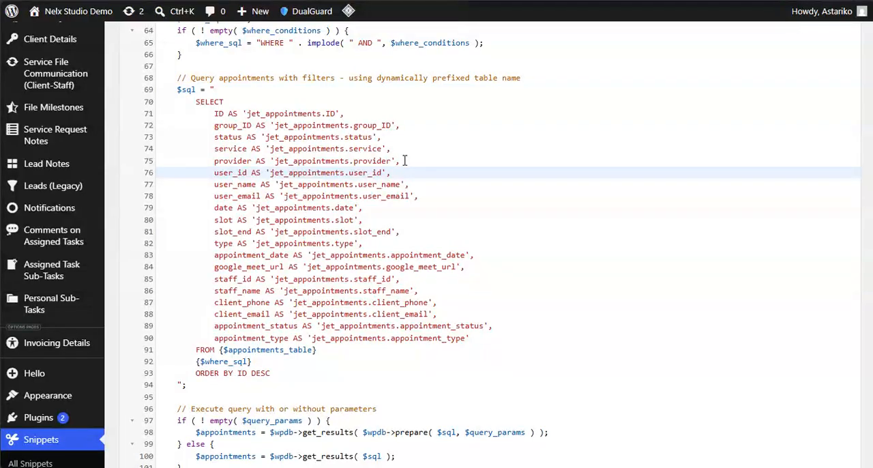
left_click(404, 161)
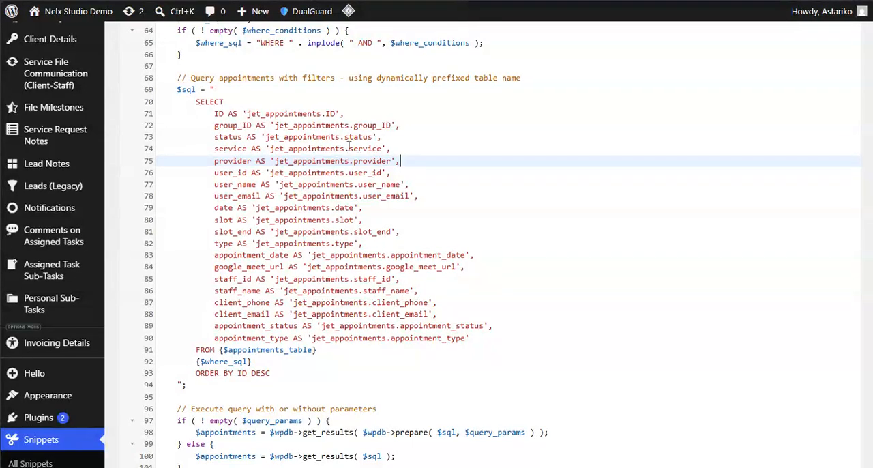
- Return to the Tables Builder page and compare the Client column's fetched column options with the query aliases, leaving the selection as is
mouse_move(13, 228)
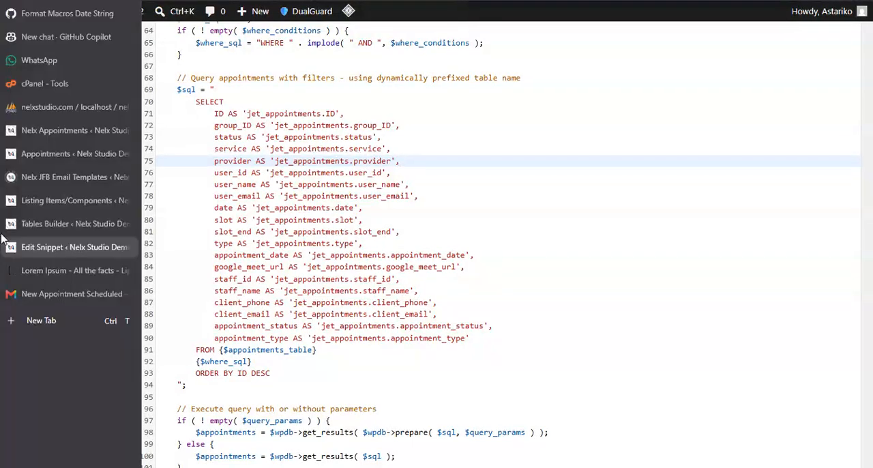
left_click(59, 224)
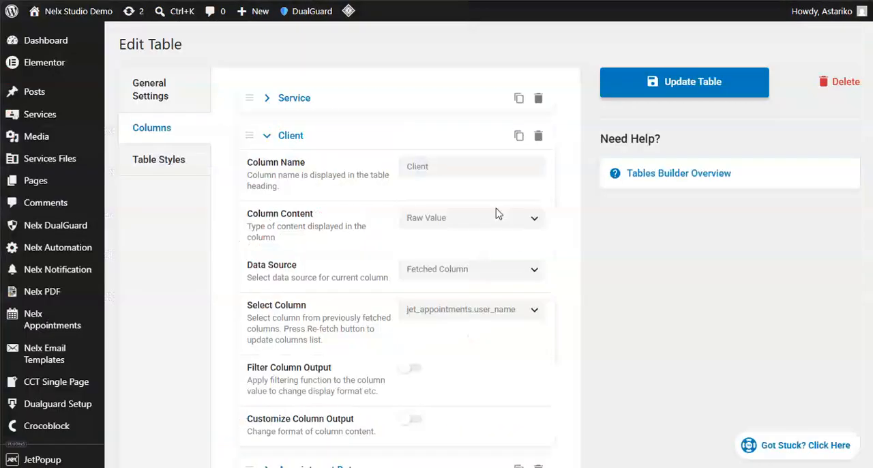
left_click(536, 312)
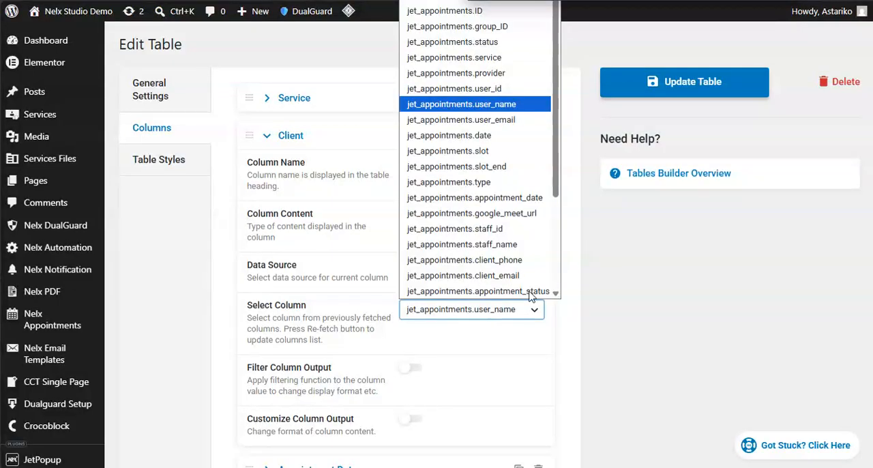
scroll(497, 161, "down", 3)
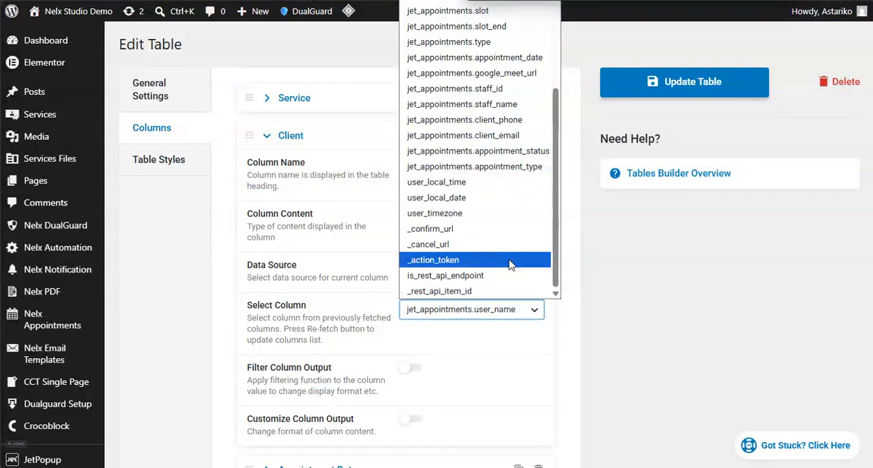
left_click(312, 235)
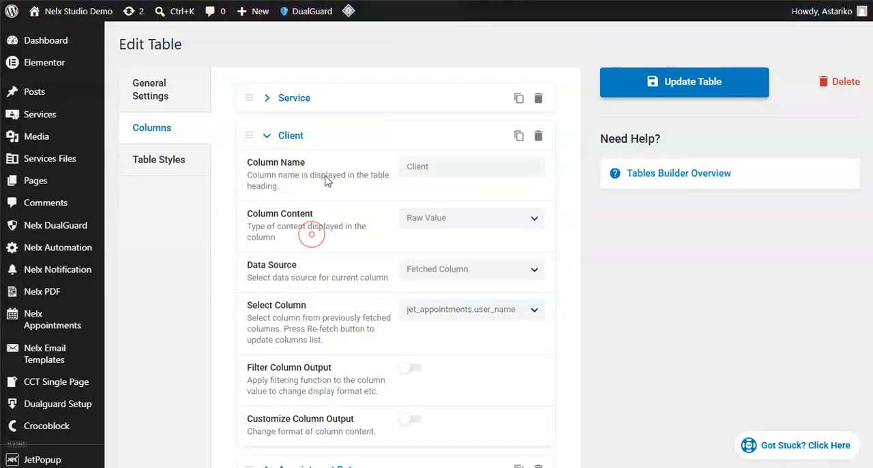
- Collapse the Client column, expand the Action column, and review its content type and template settings alongside the table preview
left_click(268, 136)
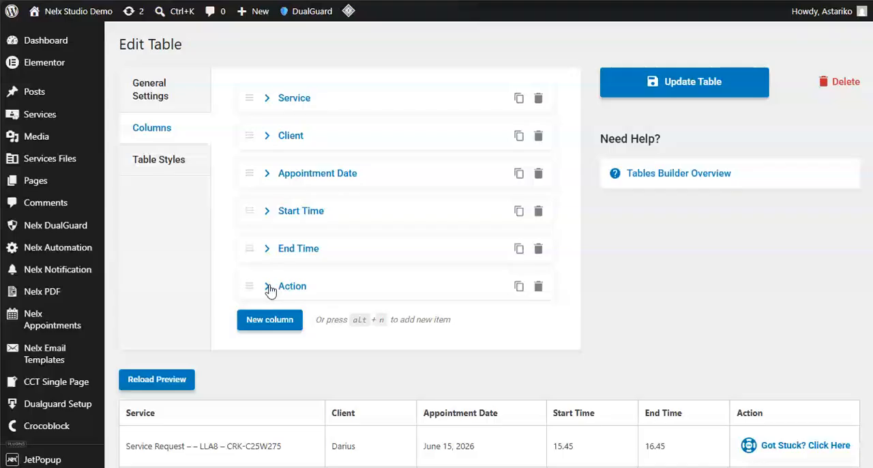
left_click(267, 287)
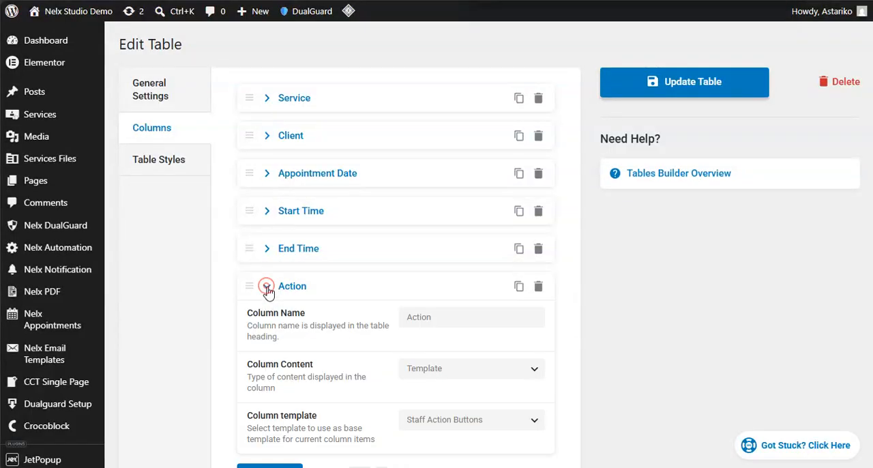
scroll(348, 247, "down", 3)
scroll(348, 243, "up", 2)
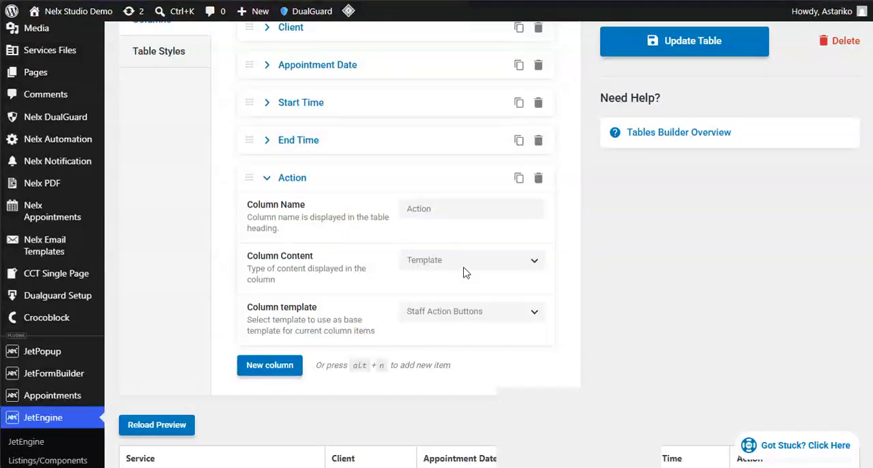
scroll(660, 262, "down", 2)
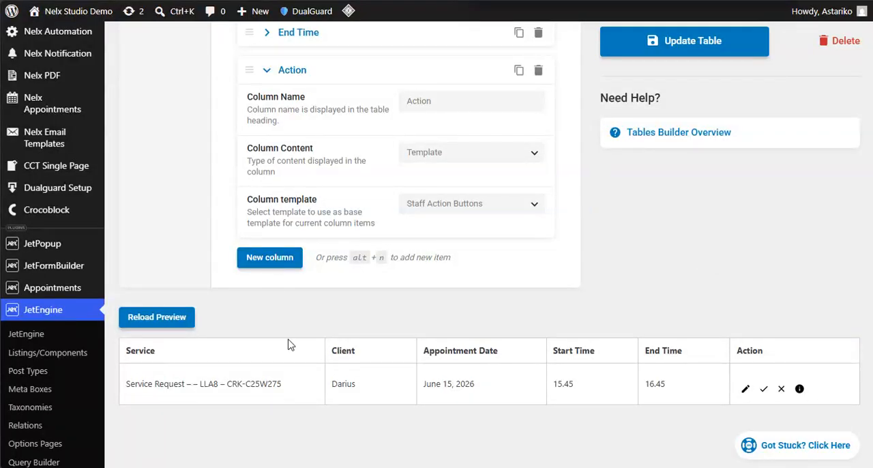
- Switch to the Account window to view the Action buttons in the front-end appointments table, and return to the Tables Builder window
mouse_move(279, 446)
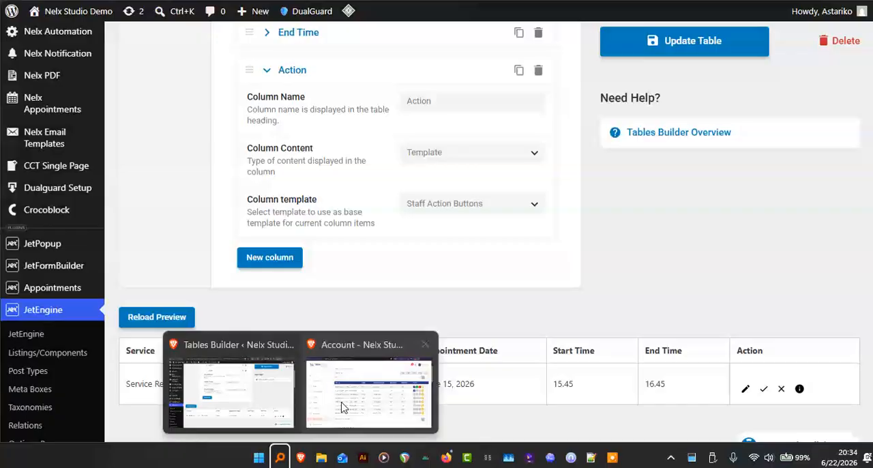
left_click(341, 401)
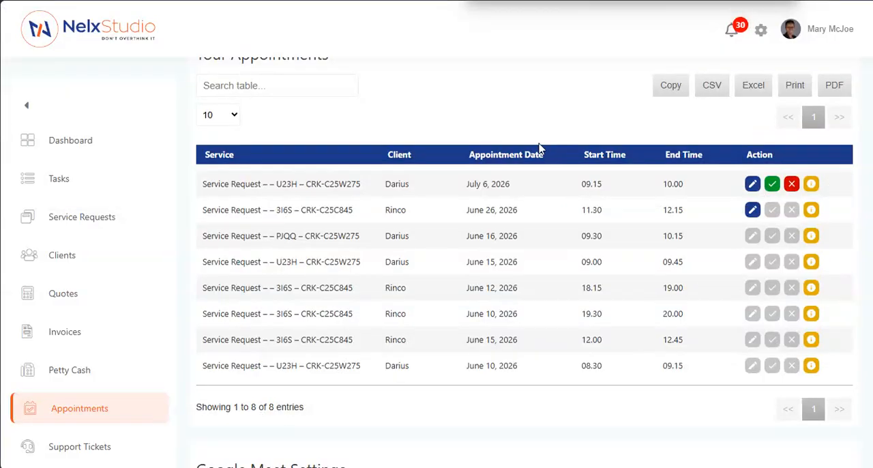
mouse_move(305, 455)
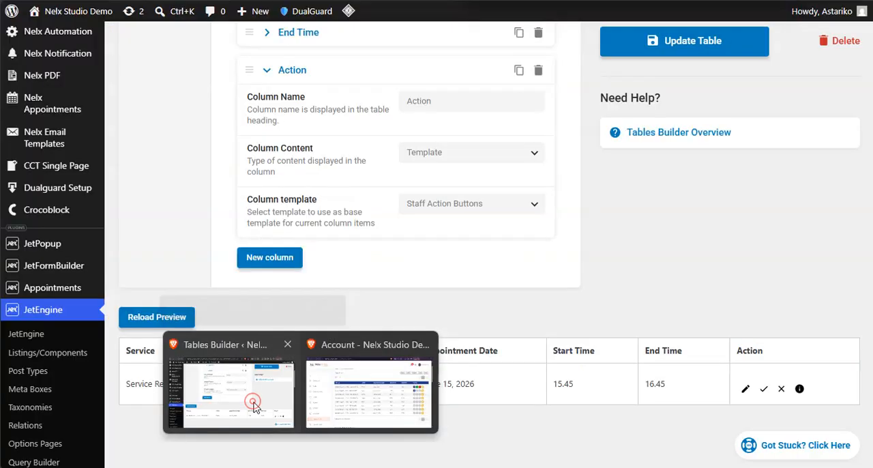
left_click(253, 355)
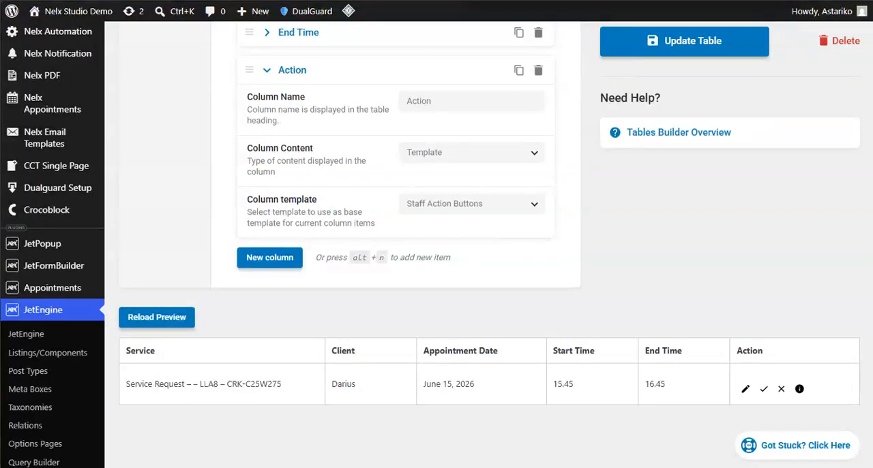
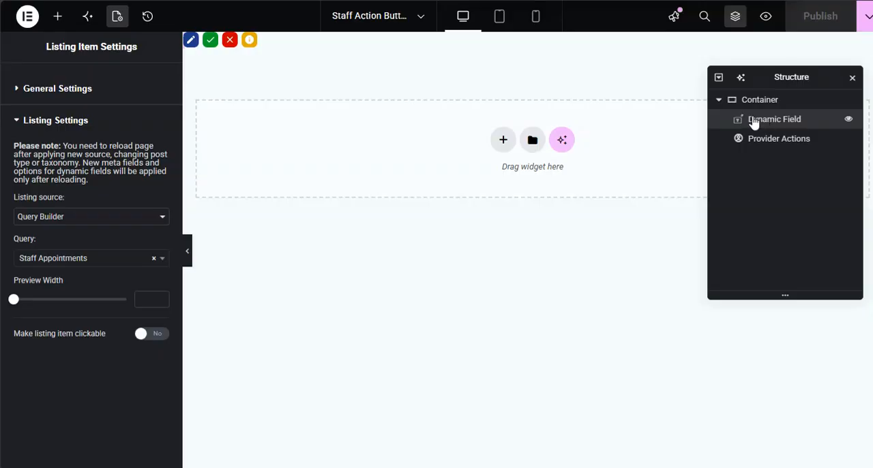
- Select the Dynamic Field widget in the template and check its Object Field options, leaving the jet_appointments.ID selection as is
left_click(769, 127)
mouse_move(116, 223)
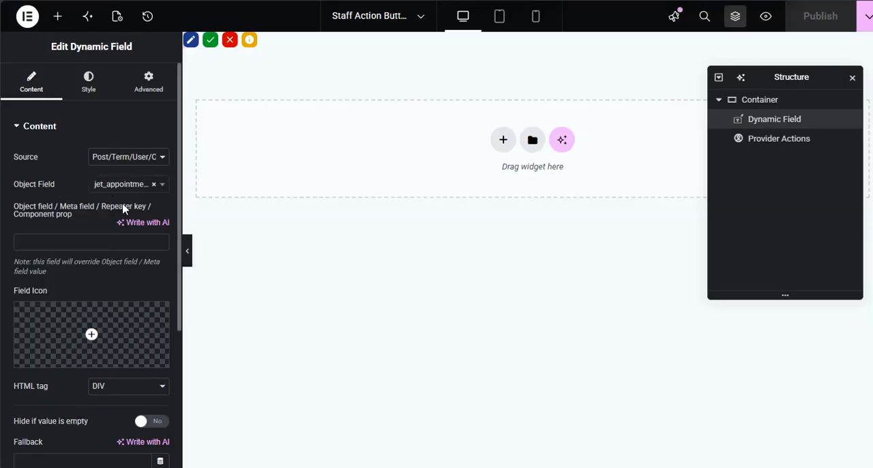
left_click(162, 190)
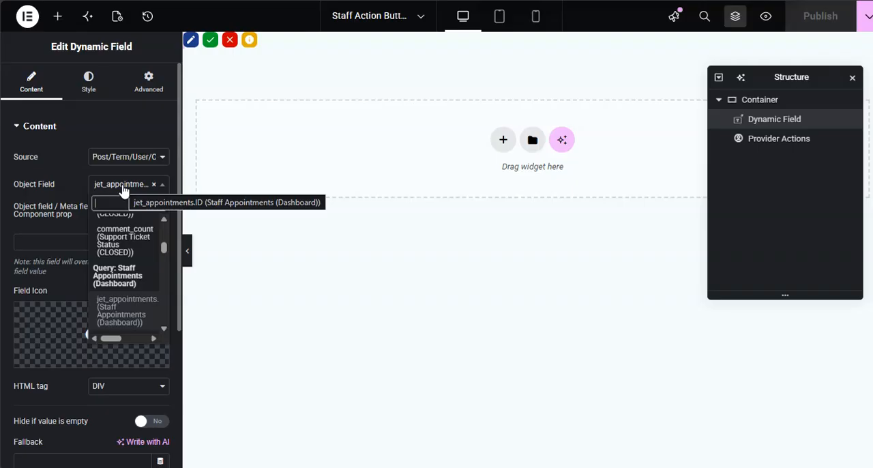
left_click(68, 189)
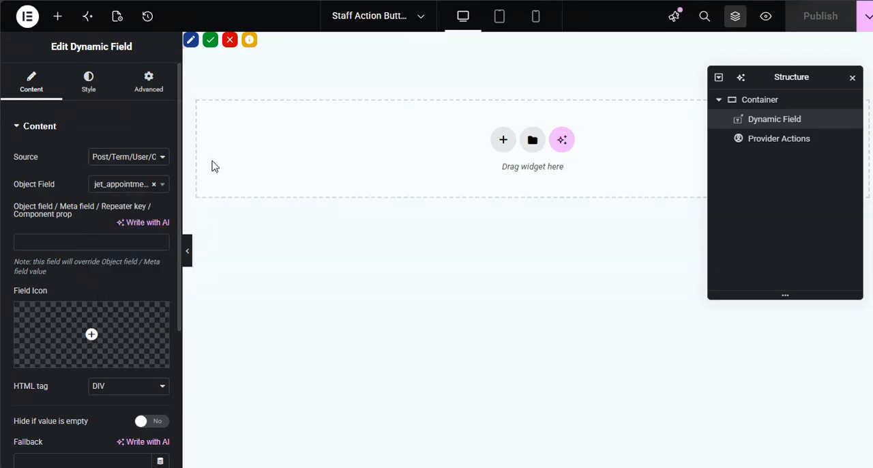
- Review the Dynamic Field's style and advanced settings, including the Responsive visibility options, without changing any of them
left_click(92, 92)
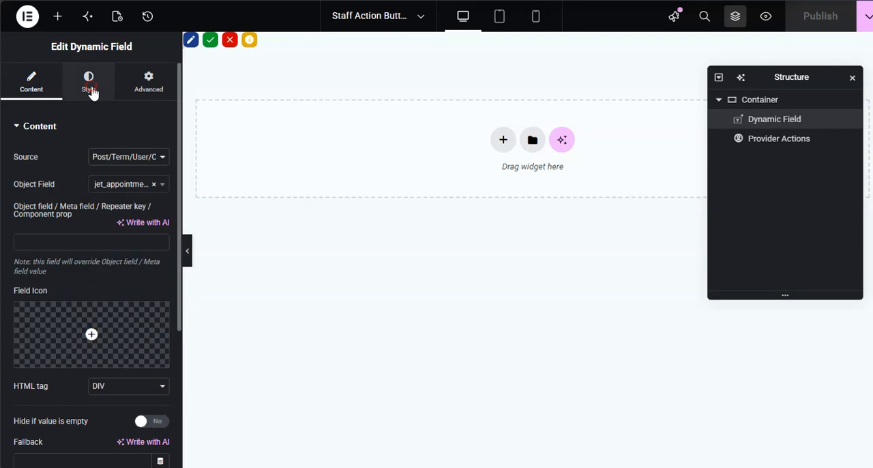
left_click(93, 91)
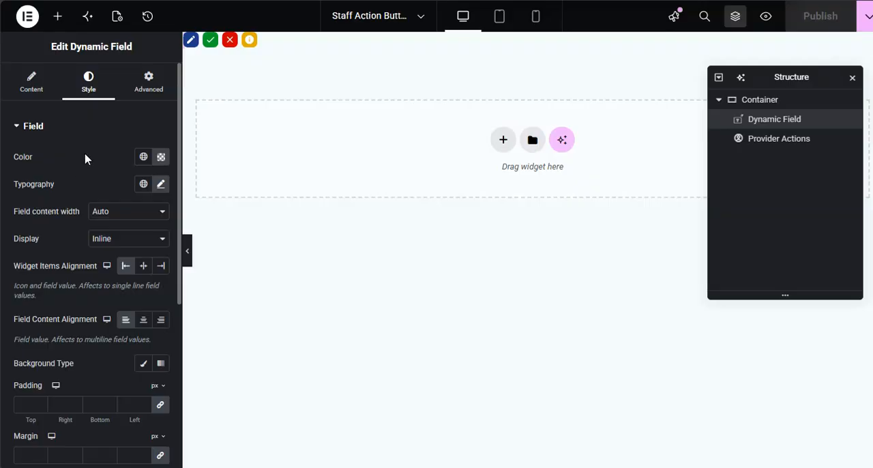
scroll(85, 158, "down", 3)
scroll(86, 158, "down", 1)
scroll(85, 158, "up", 4)
left_click(150, 95)
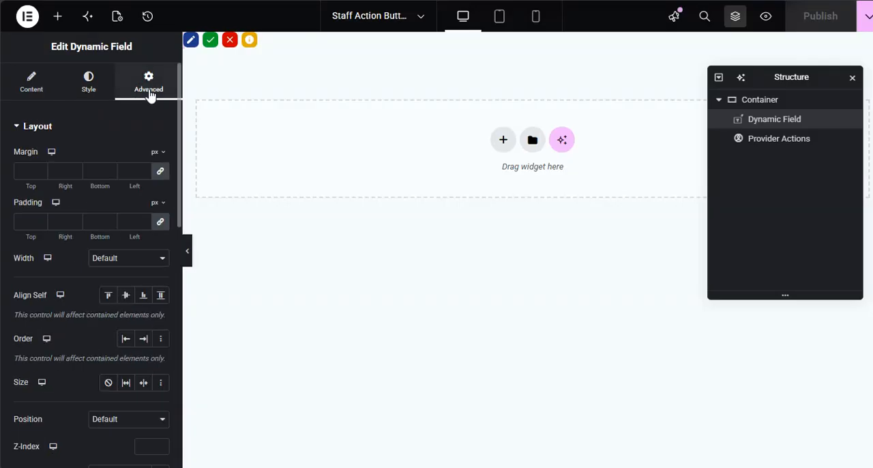
left_click(38, 126)
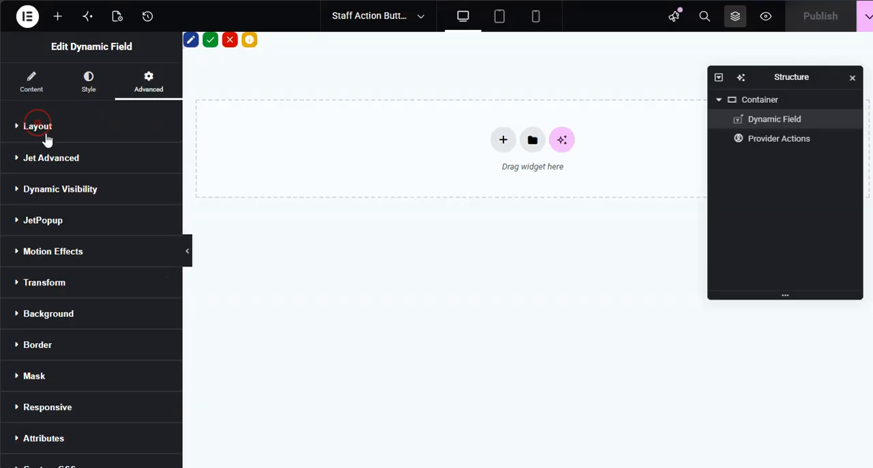
scroll(68, 259, "down", 2)
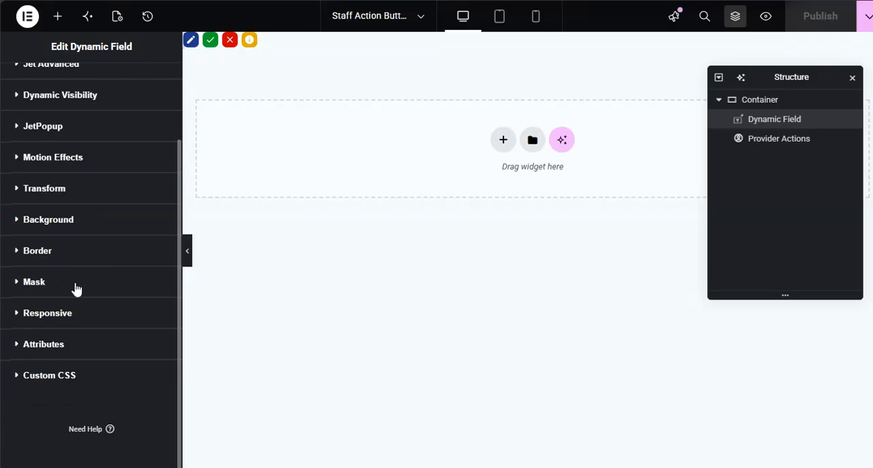
left_click(34, 315)
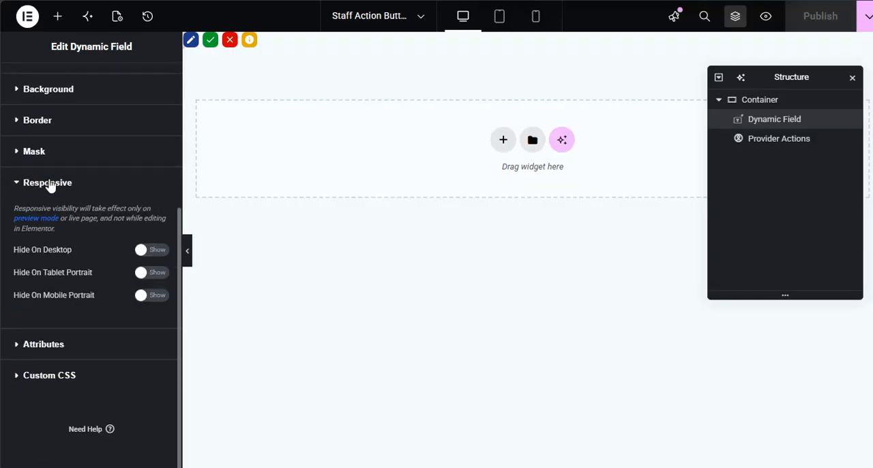
left_click(49, 184)
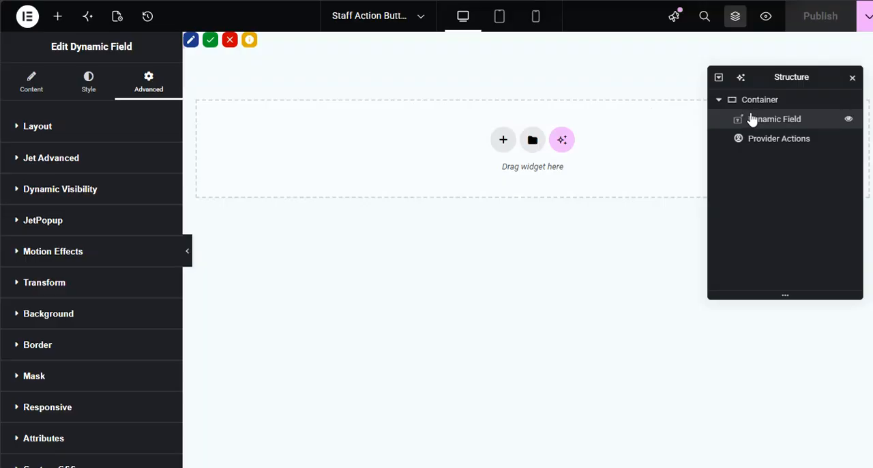
- Return to the Tables Builder page and collapse the Action column's settings in the table's column list
left_click(50, 231)
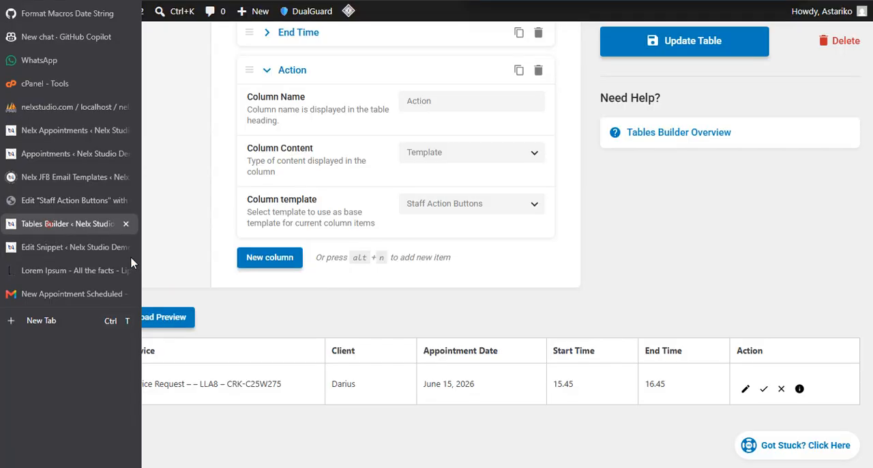
scroll(232, 341, "down", 3)
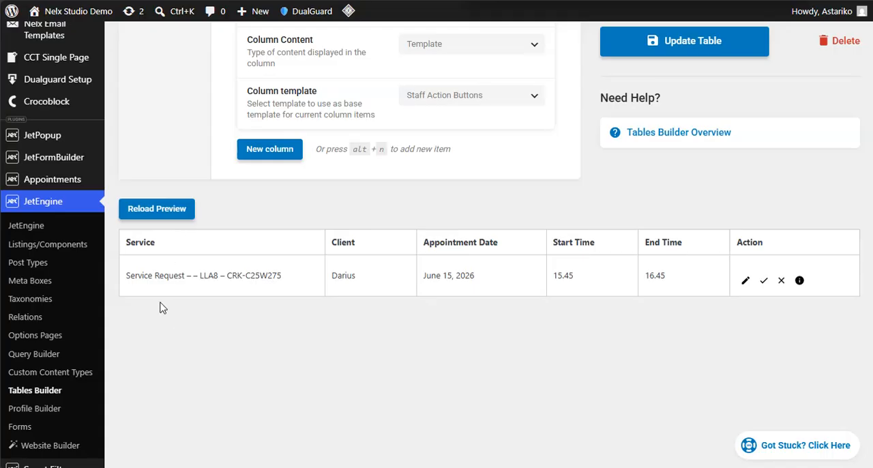
scroll(208, 232, "up", 5)
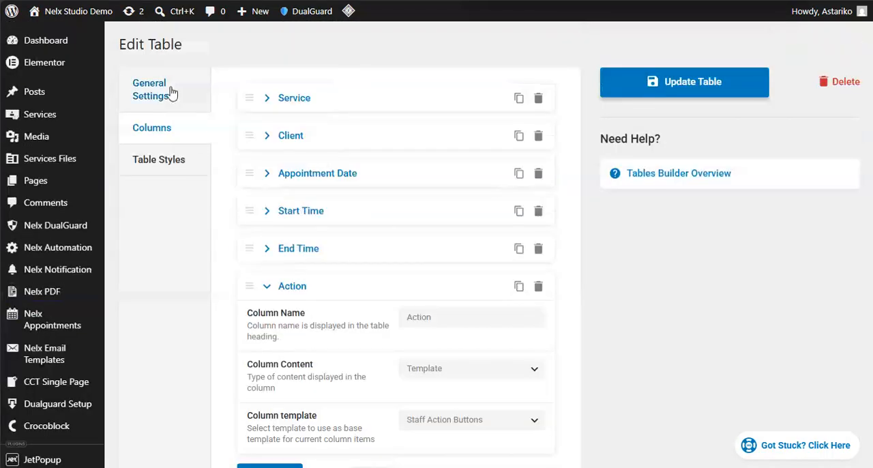
left_click(157, 94)
left_click(156, 131)
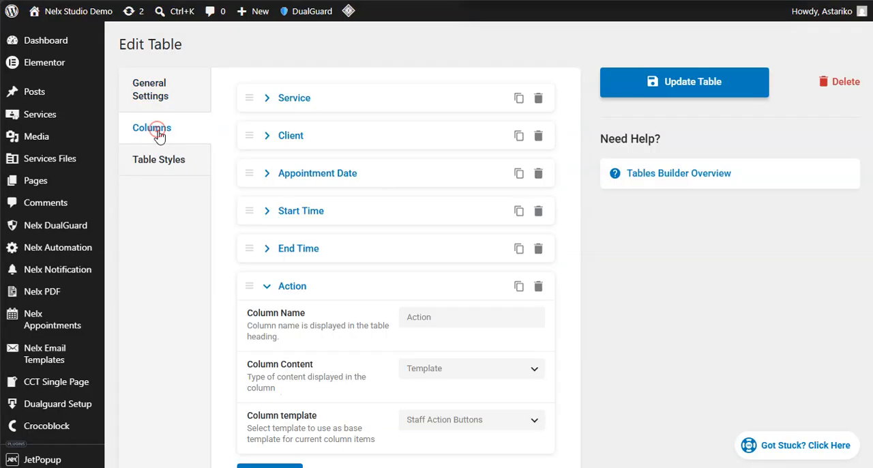
left_click(265, 287)
- Add a new column after the Action column and name it ID
scroll(265, 294, "down", 2)
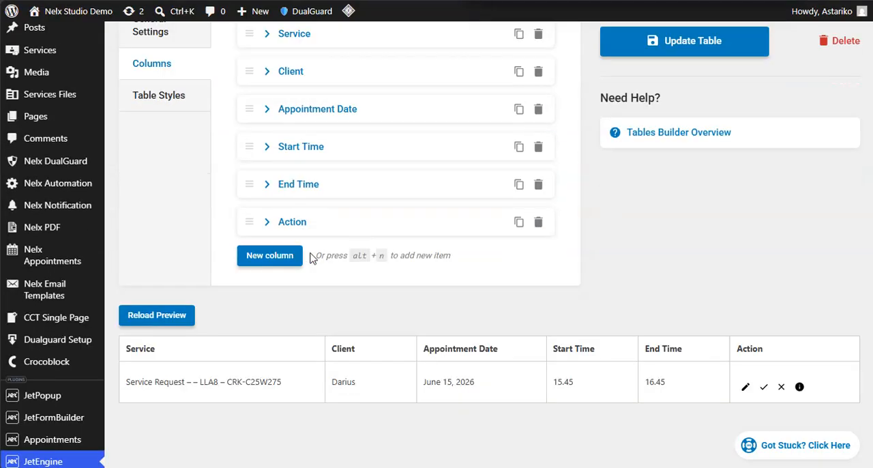
left_click(263, 212)
scroll(431, 195, "down", 2)
right_click(425, 139)
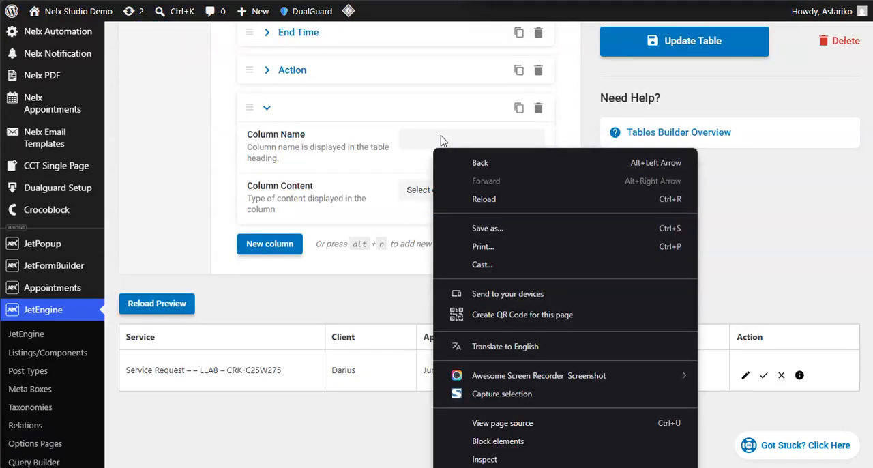
left_click(422, 135)
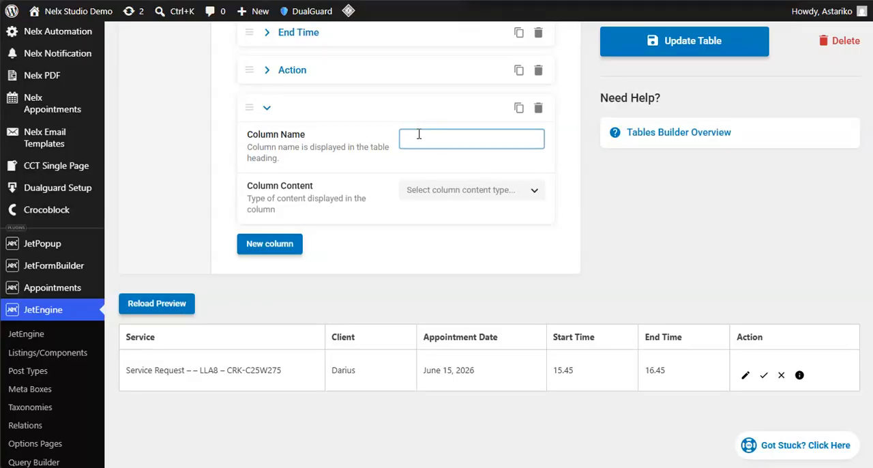
type("ID")
- Configure the ID column as a Raw Value from Fetched Column, using jet_appointments.ID
left_click(483, 191)
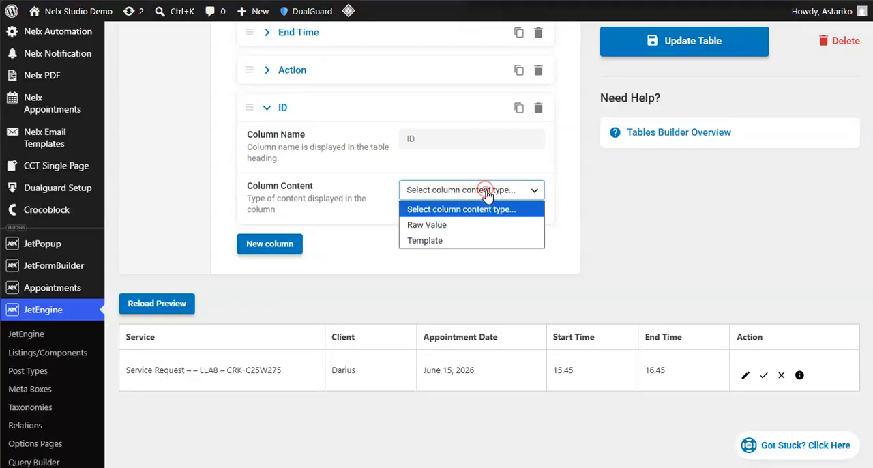
left_click(446, 222)
left_click(481, 241)
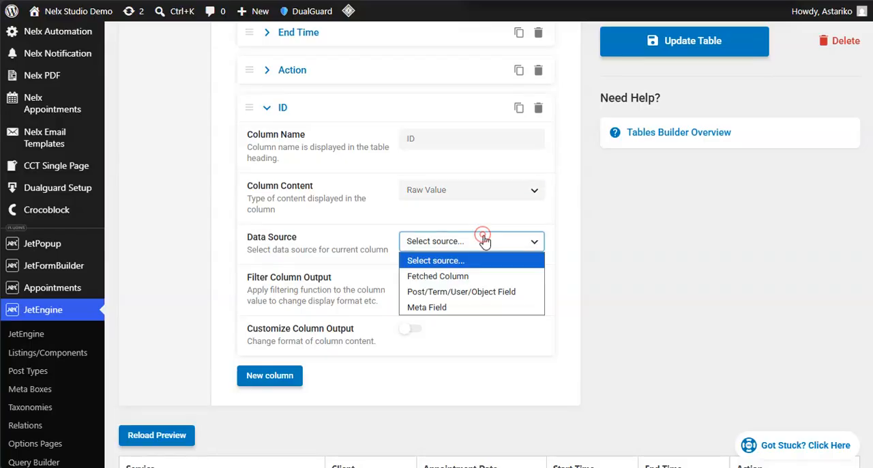
left_click(458, 276)
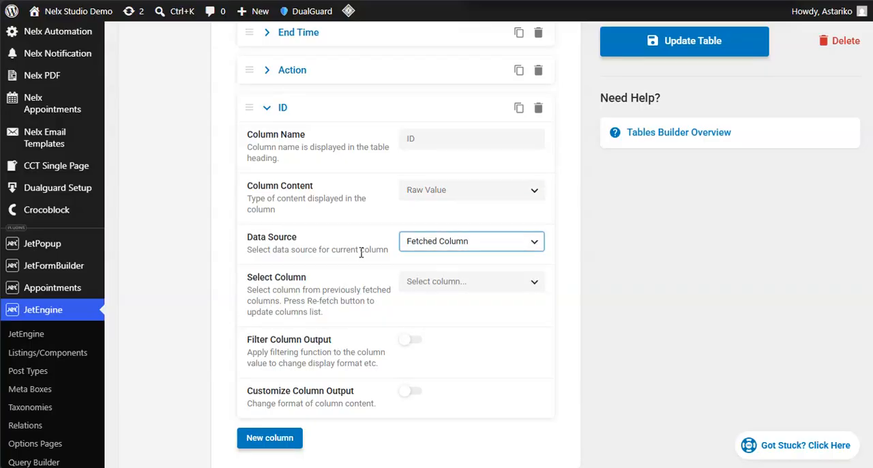
left_click(487, 289)
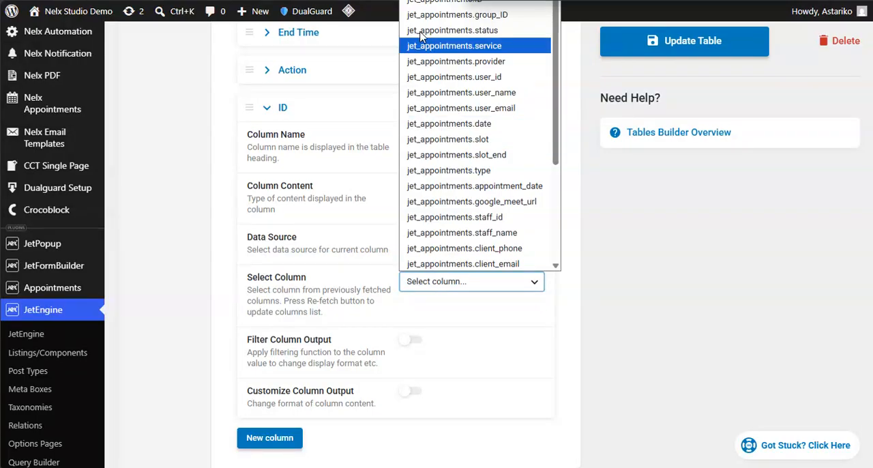
left_click(428, 4)
- Move the collapsed ID column to the first position, above Service, and reload the table preview
scroll(314, 252, "down", 2)
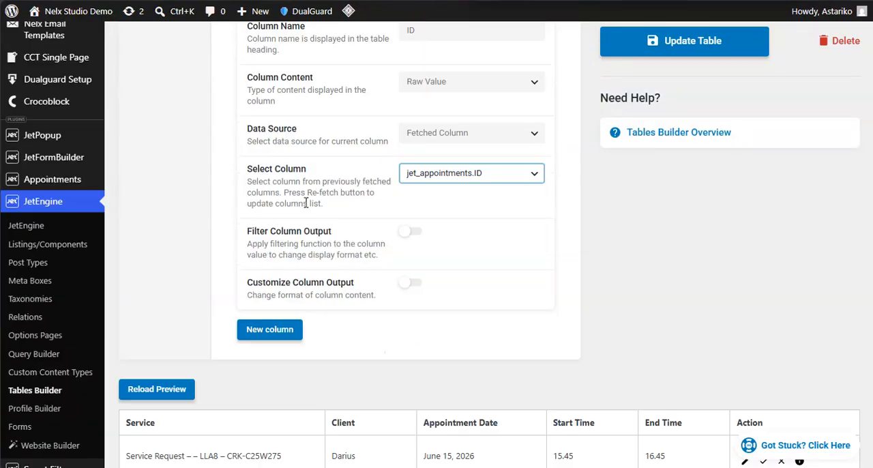
scroll(256, 215, "up", 4)
left_click(267, 216)
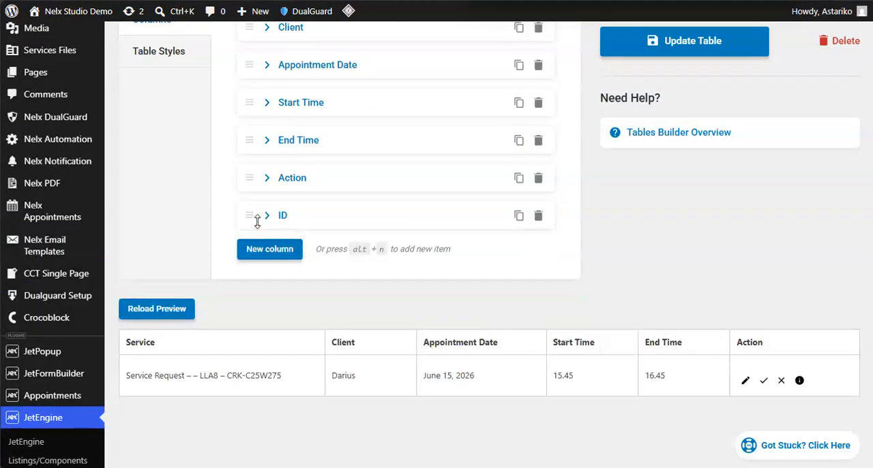
scroll(247, 215, "up", 2)
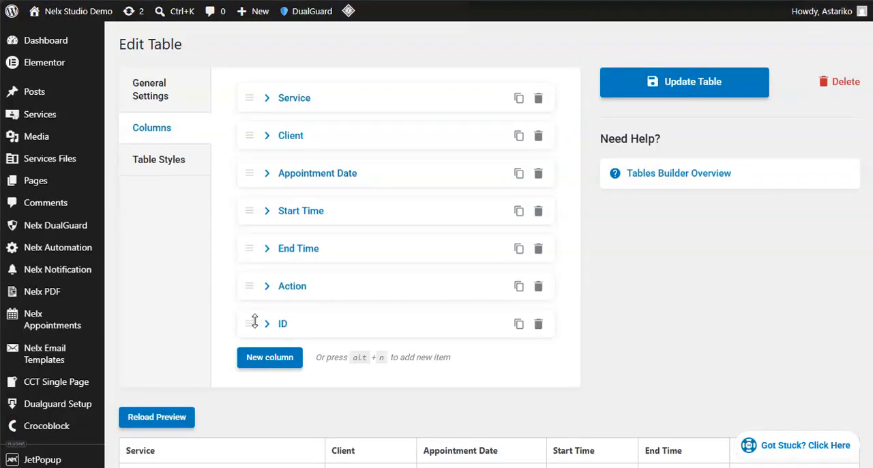
left_click_drag(253, 324, 253, 24)
scroll(179, 146, "down", 2)
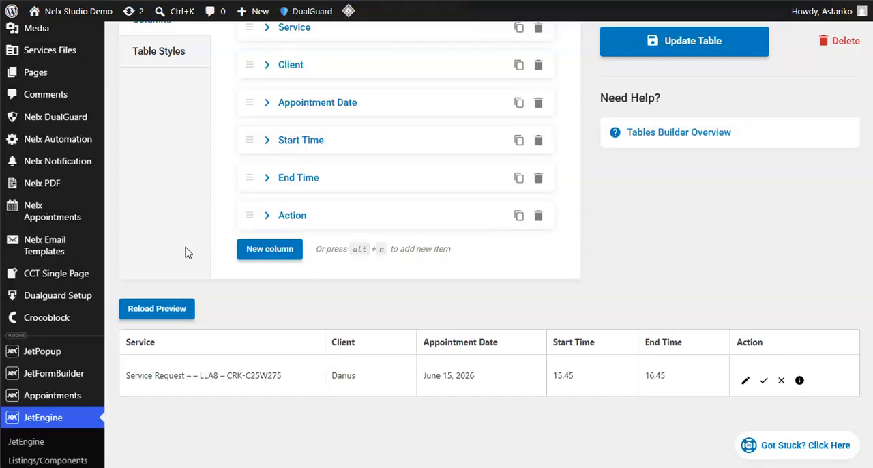
left_click(169, 314)
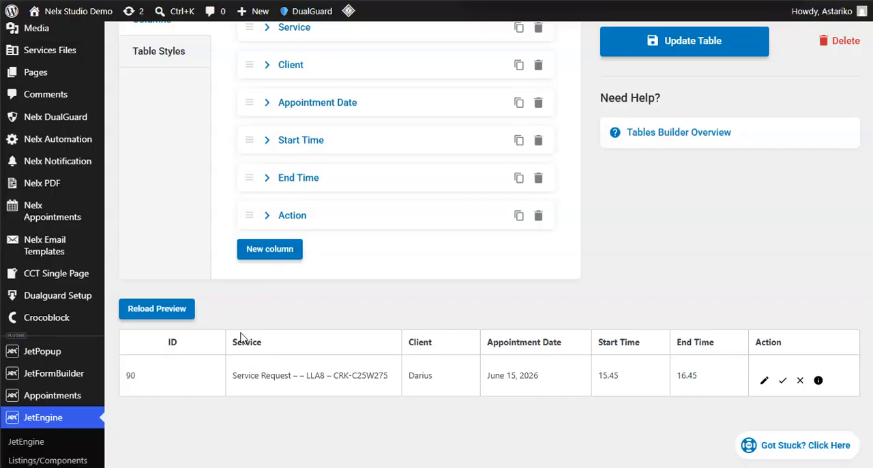
- In the table styles, set the ID column heading's horizontal alignment to Left, leaving its vertical alignment unset
scroll(211, 179, "up", 3)
left_click(161, 163)
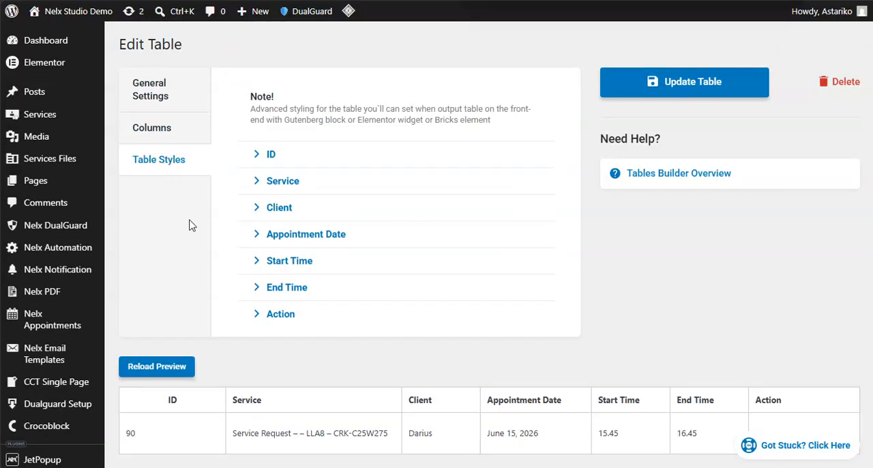
scroll(192, 225, "down", 2)
scroll(250, 133, "up", 2)
left_click(258, 155)
scroll(323, 220, "down", 2)
left_click(464, 175)
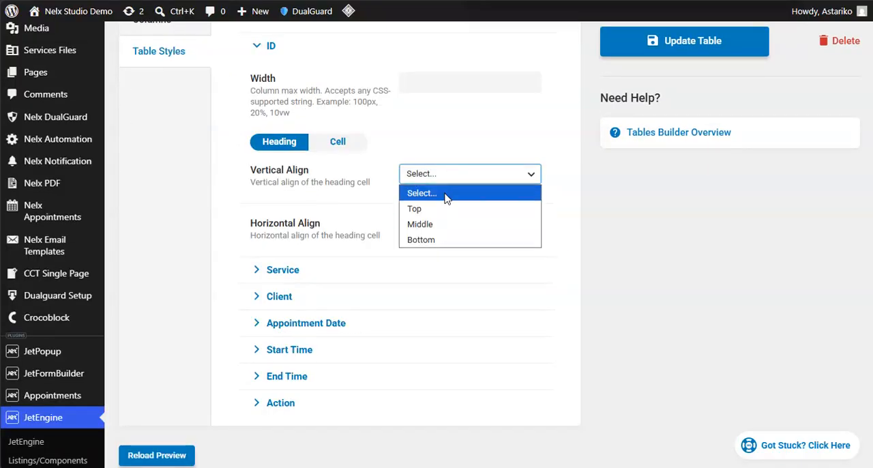
left_click(348, 193)
left_click(461, 227)
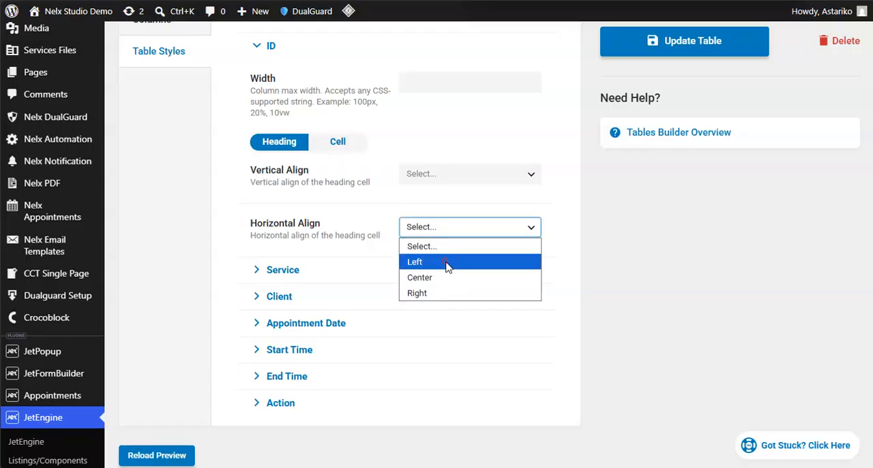
left_click(447, 263)
scroll(345, 185, "up", 2)
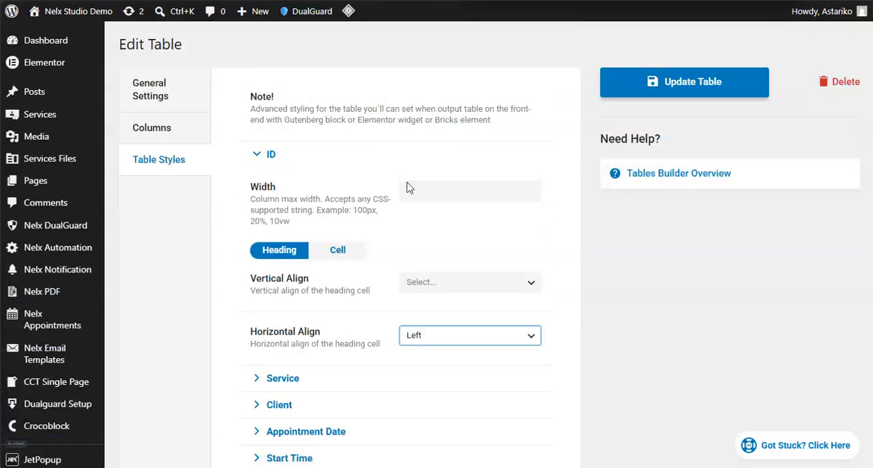
- Set the ID column's width to 30px and reload the table preview to check the layout
left_click(436, 192)
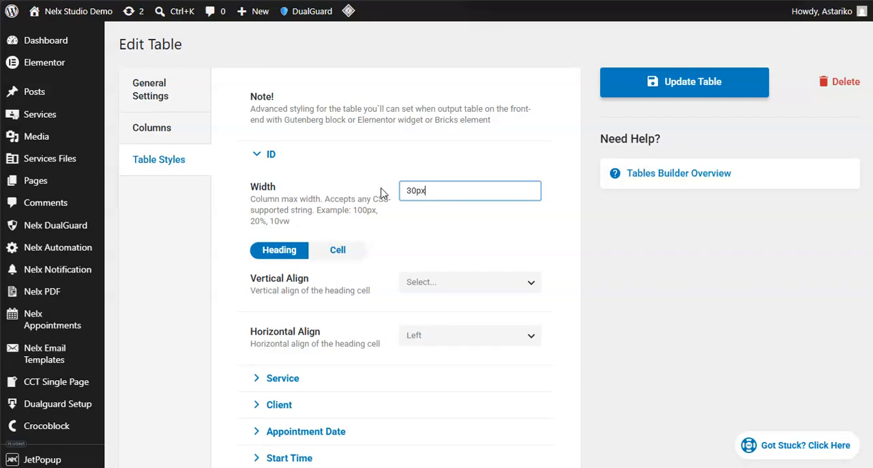
left_click(214, 215)
scroll(205, 238, "down", 3)
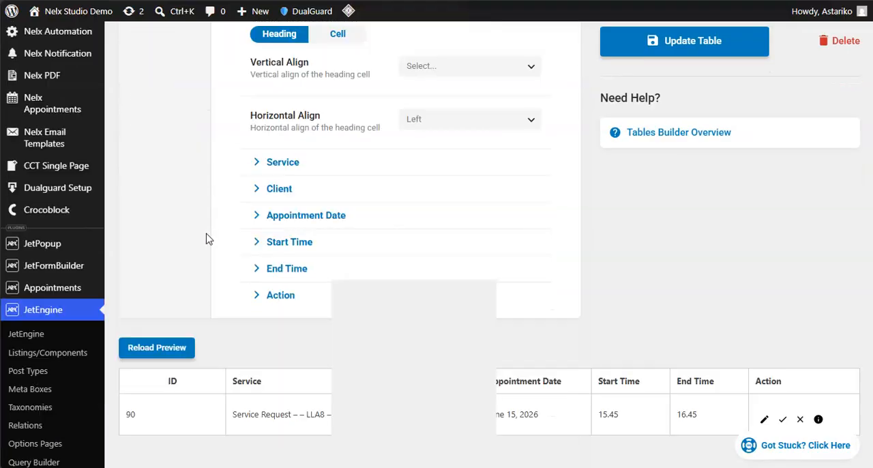
left_click(167, 349)
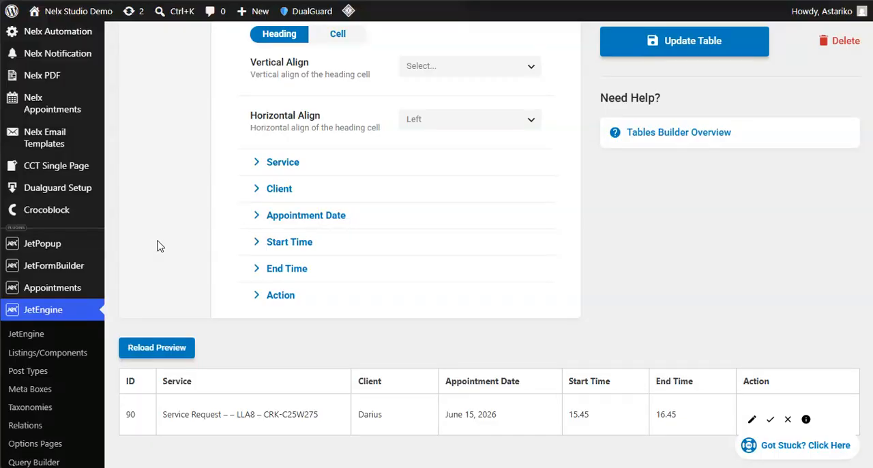
scroll(250, 326, "down", 2)
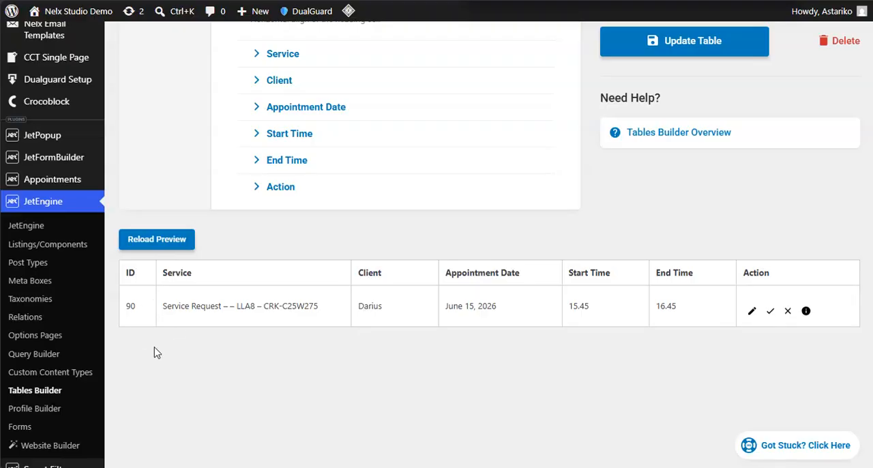
scroll(355, 307, "up", 2)
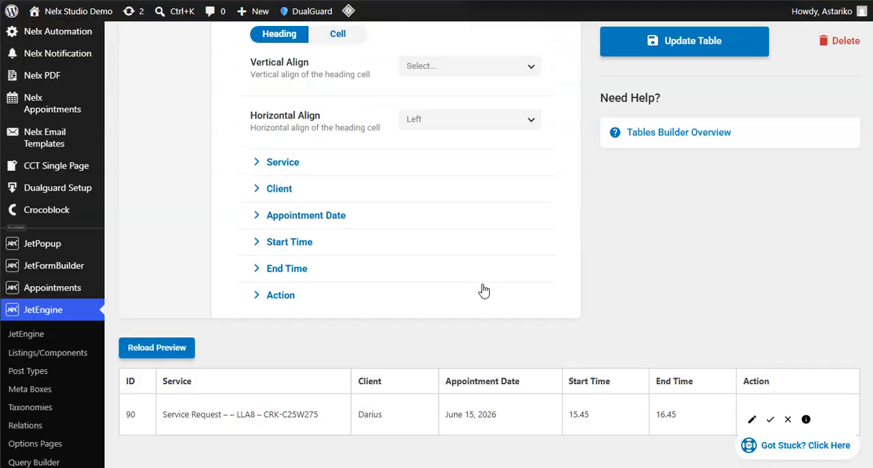
- Save the table changes and show the Dynamic Field's style settings in the Staff Action Buttons template
left_click(698, 49)
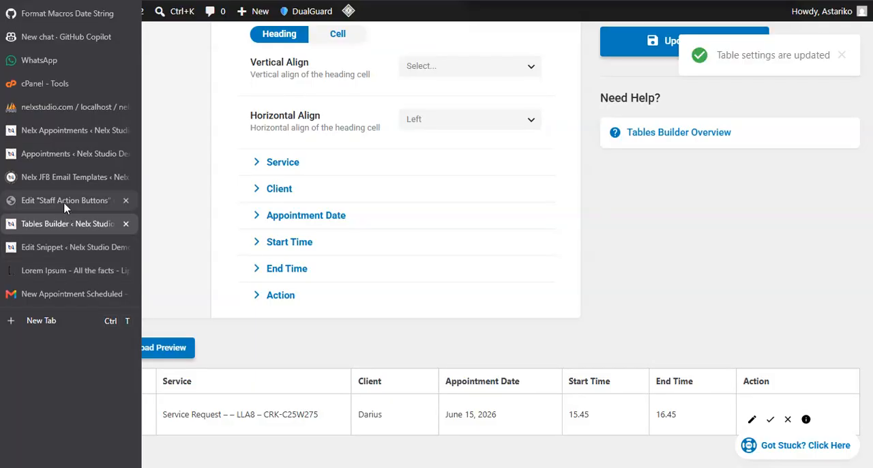
left_click(65, 203)
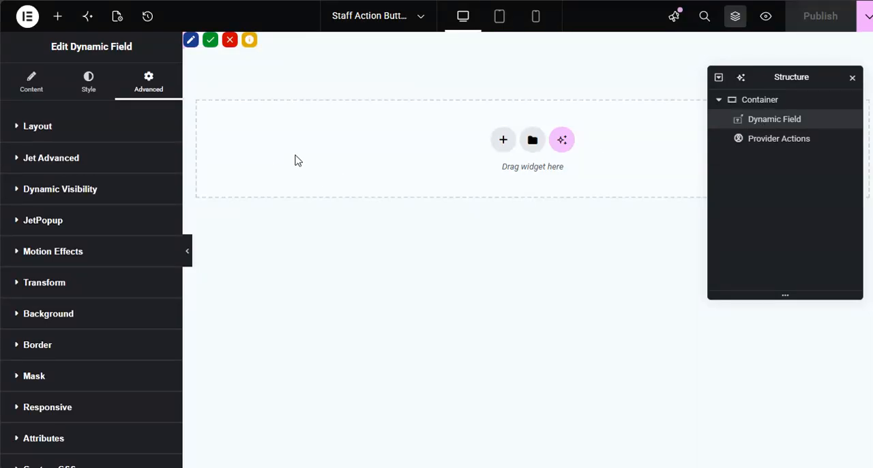
left_click(89, 91)
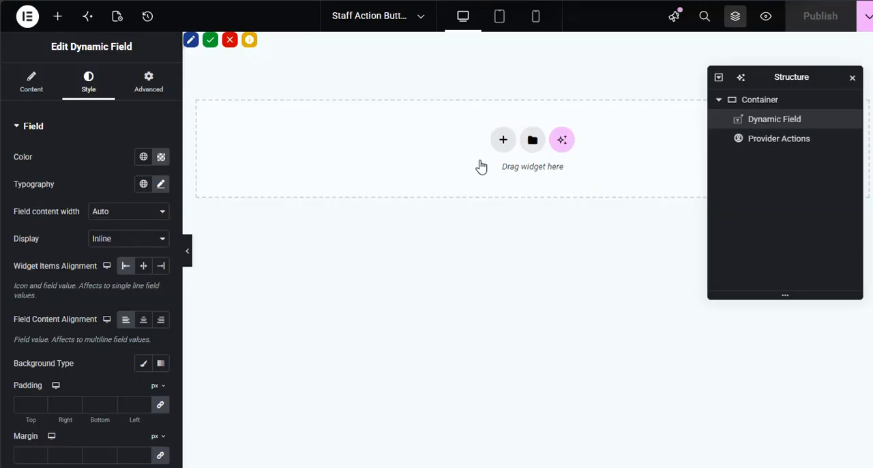
- Review the Provider Actions widget's content settings, General Style options and Info Button styling
left_click(773, 142)
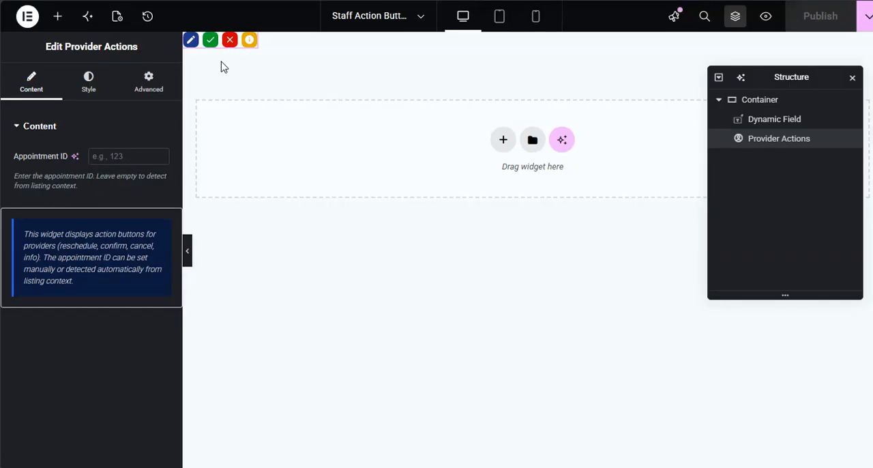
left_click(91, 88)
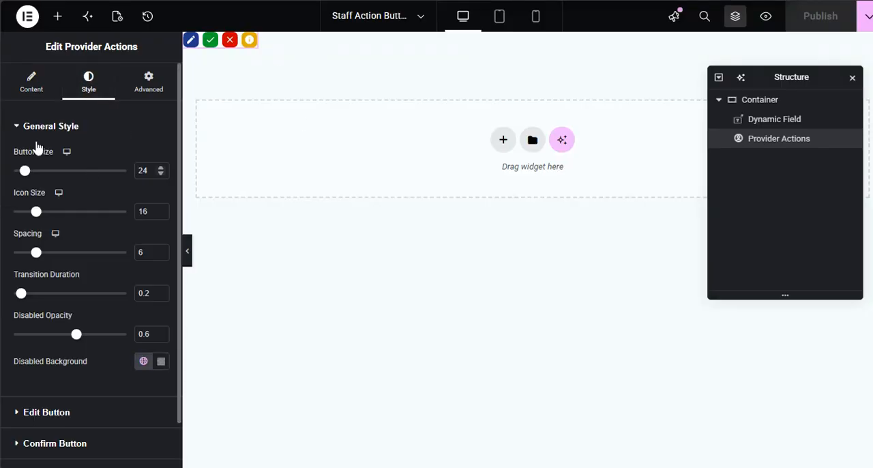
left_click(54, 126)
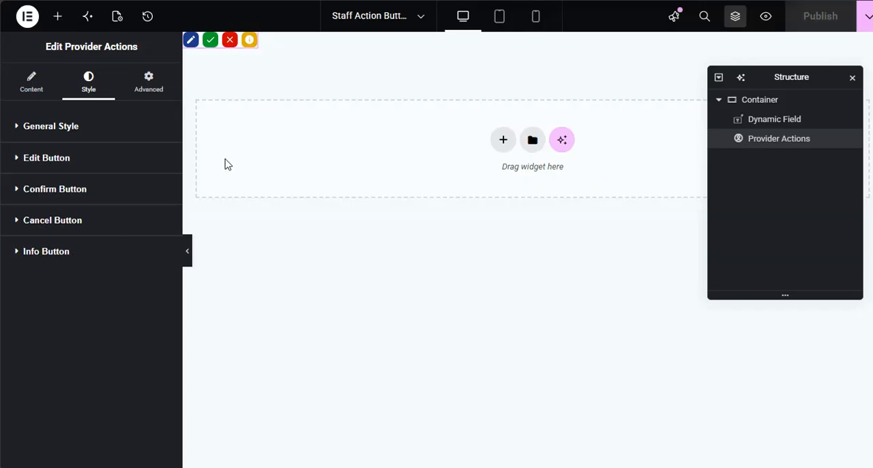
left_click(35, 253)
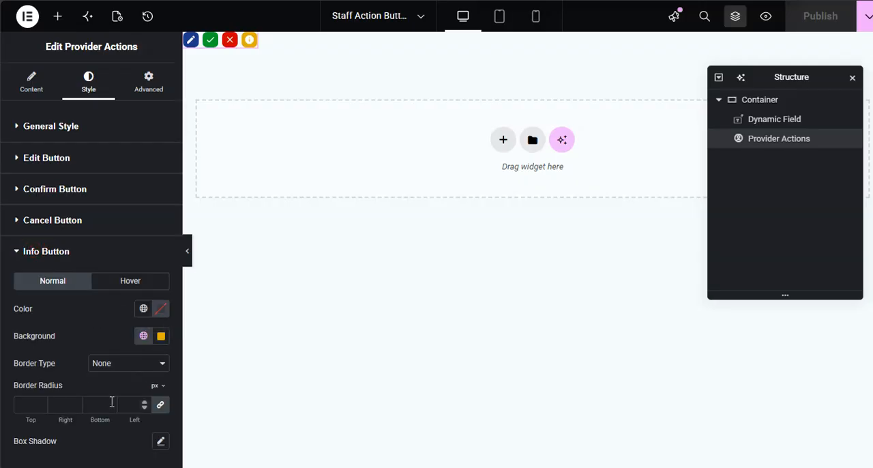
left_click(39, 252)
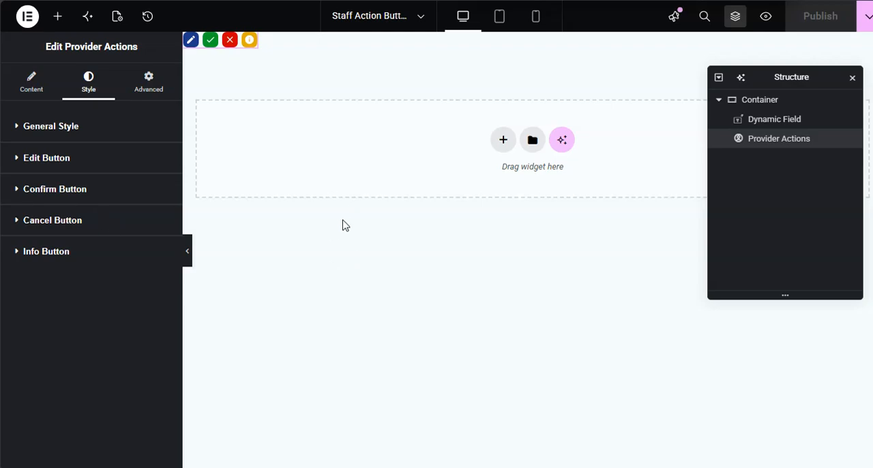
- Return to the table's columns and review the Action column's Template content type and Staff Action Buttons template choice
mouse_move(30, 245)
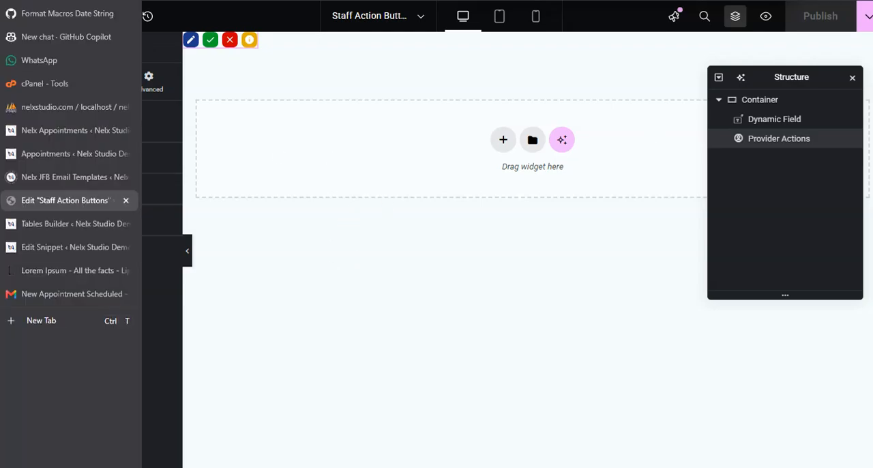
left_click(54, 225)
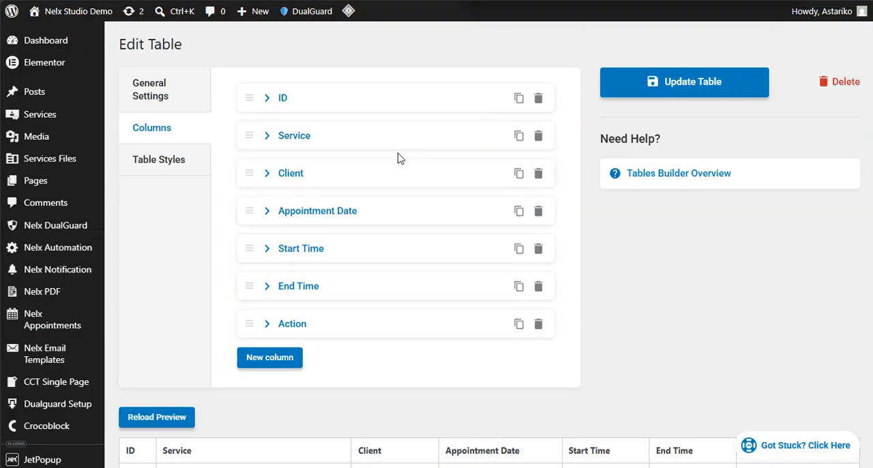
scroll(197, 260, "down", 1)
scroll(196, 260, "down", 1)
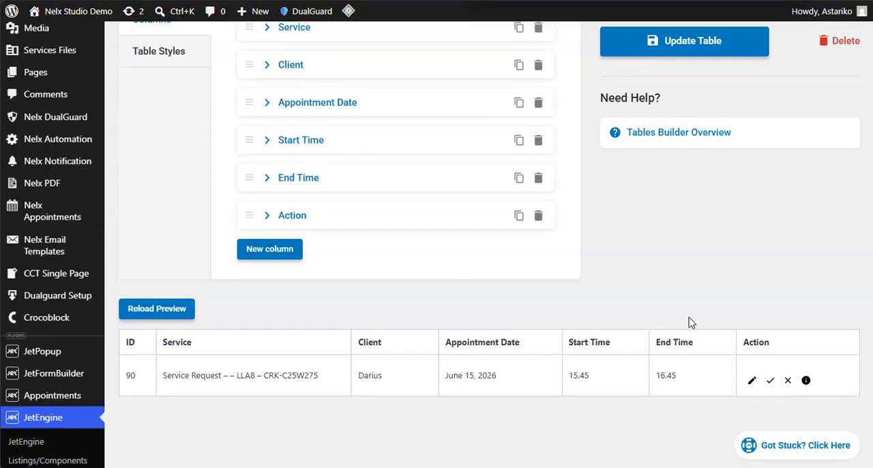
left_click(270, 217)
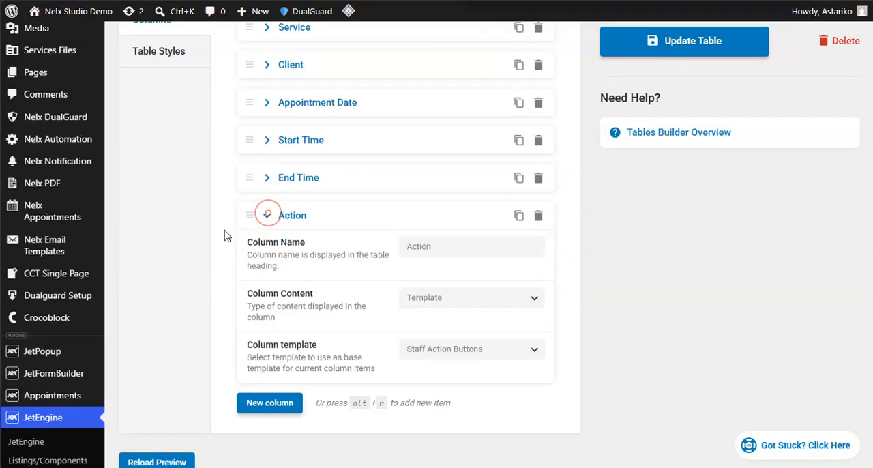
scroll(341, 266, "down", 2)
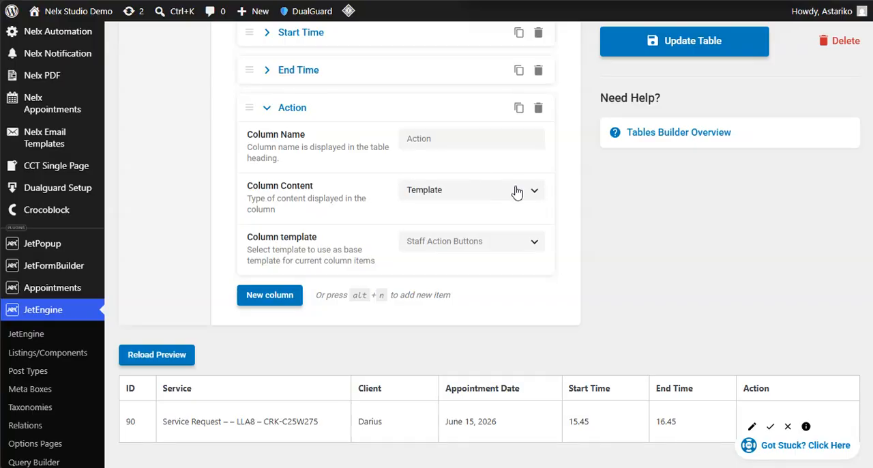
left_click(536, 200)
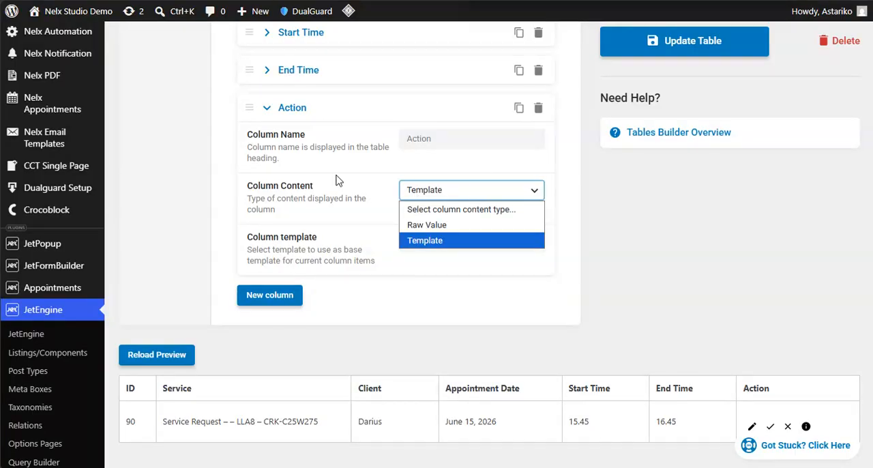
left_click(425, 240)
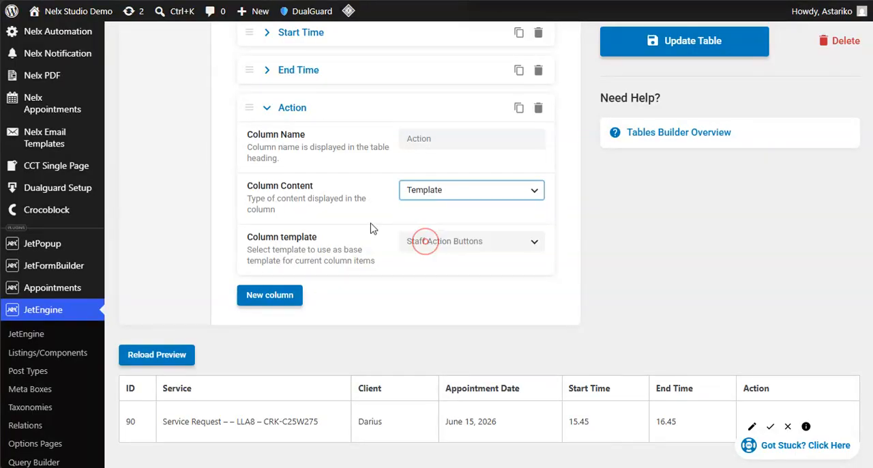
left_click(537, 245)
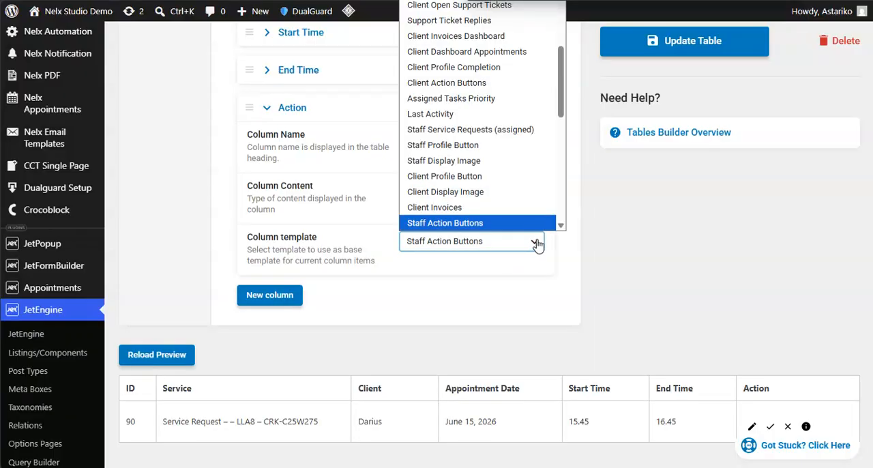
left_click(431, 238)
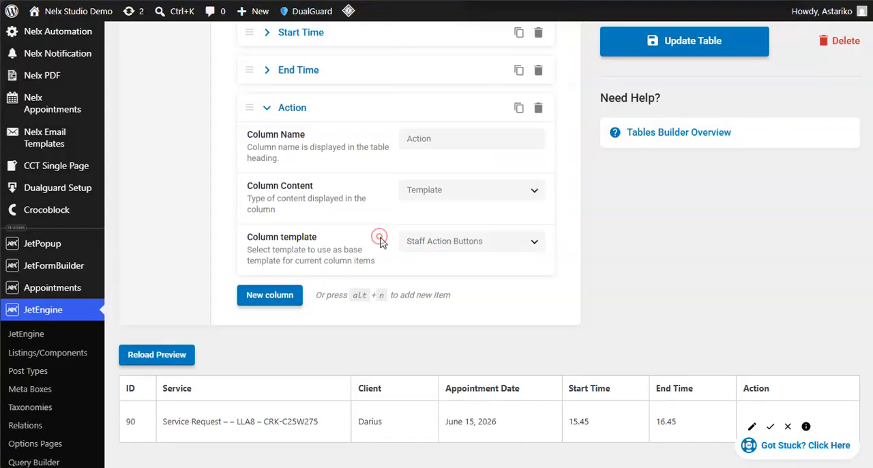
- Revisit the Staff Action Buttons template briefly, then collapse the Action column and view the table preview
mouse_move(6, 204)
left_click(55, 200)
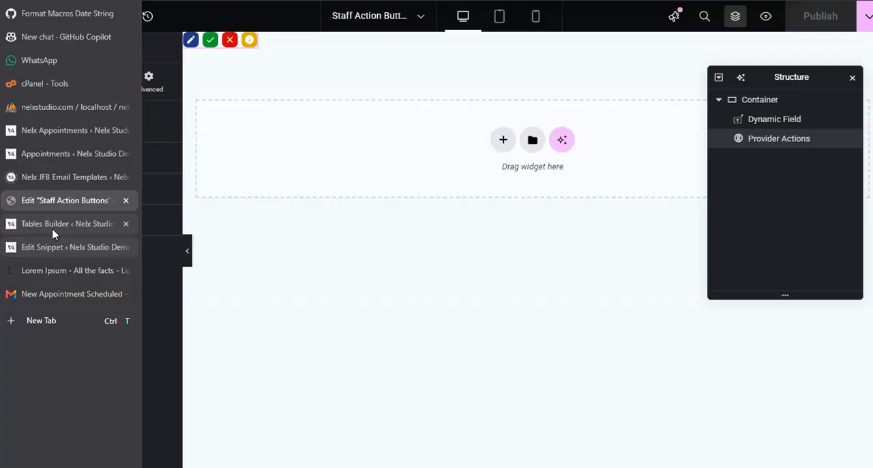
left_click(54, 226)
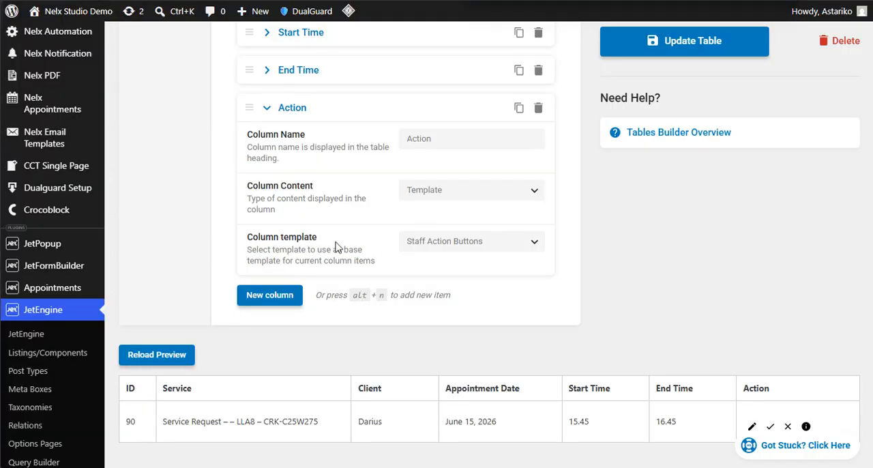
scroll(336, 247, "up", 2)
left_click(271, 222)
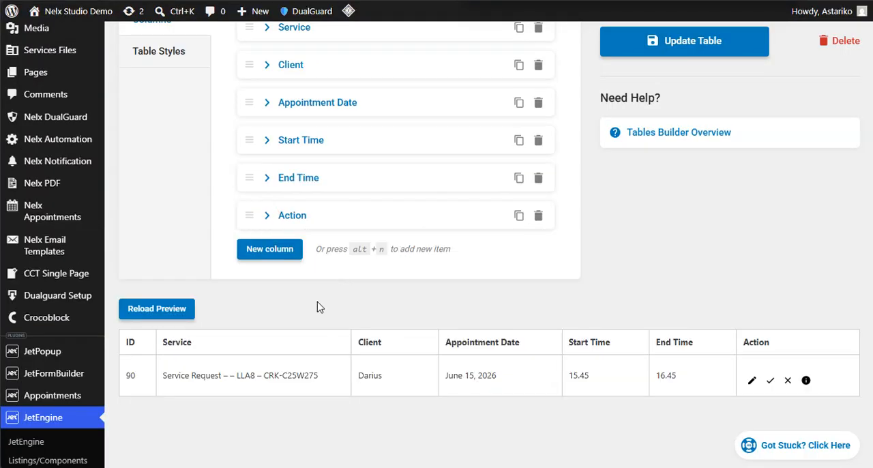
scroll(507, 260, "down", 2)
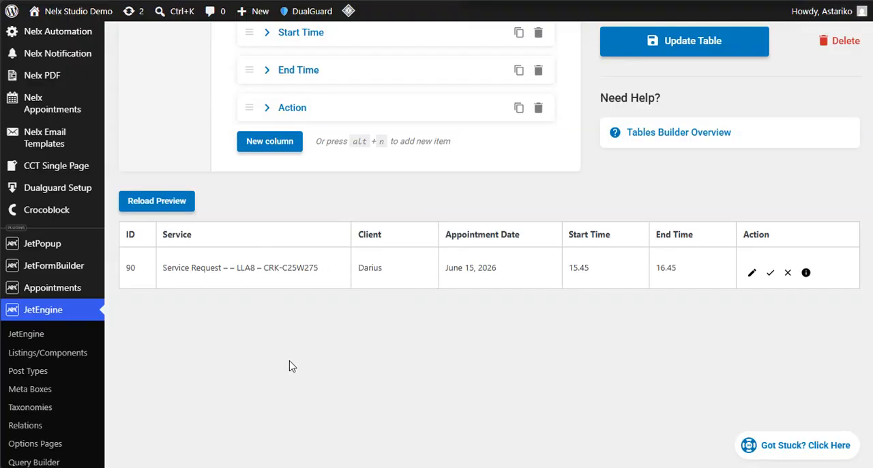
- Switch to the staff account's Appointments page and examine the table's search field, export options, rows and action buttons
mouse_move(287, 452)
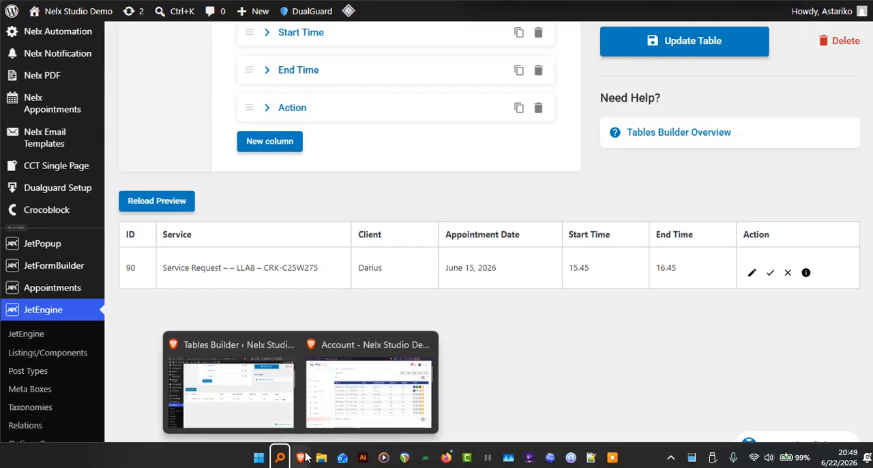
left_click(358, 396)
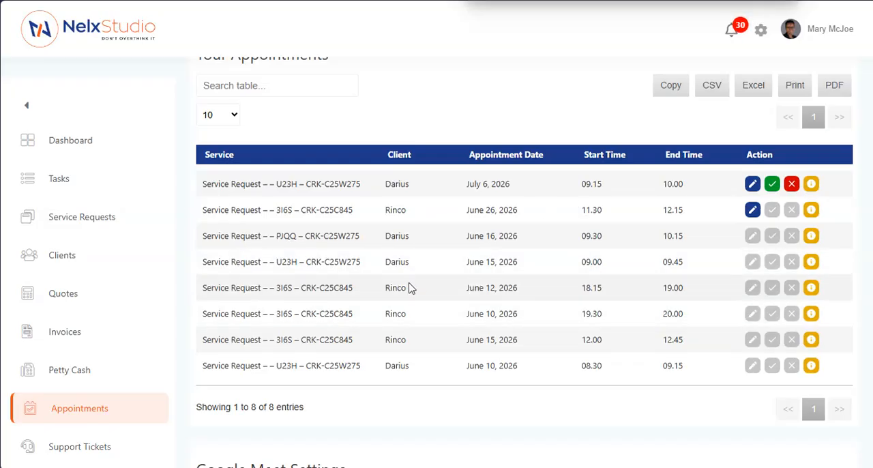
scroll(409, 288, "up", 2)
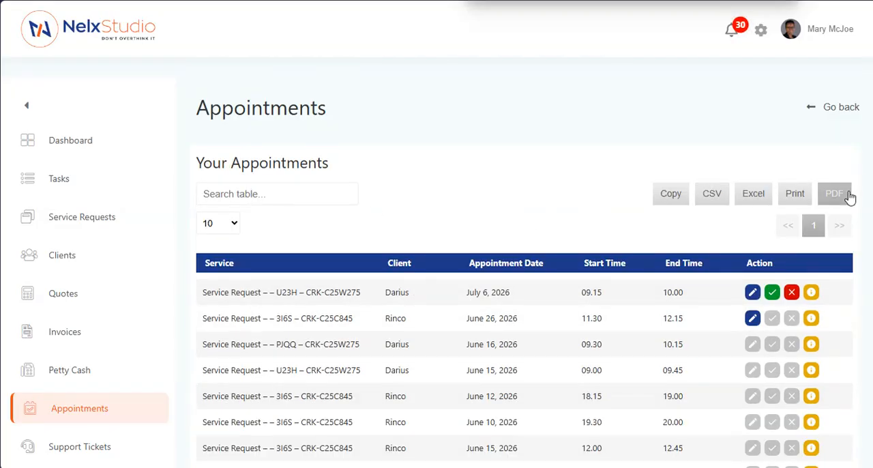
left_click(265, 193)
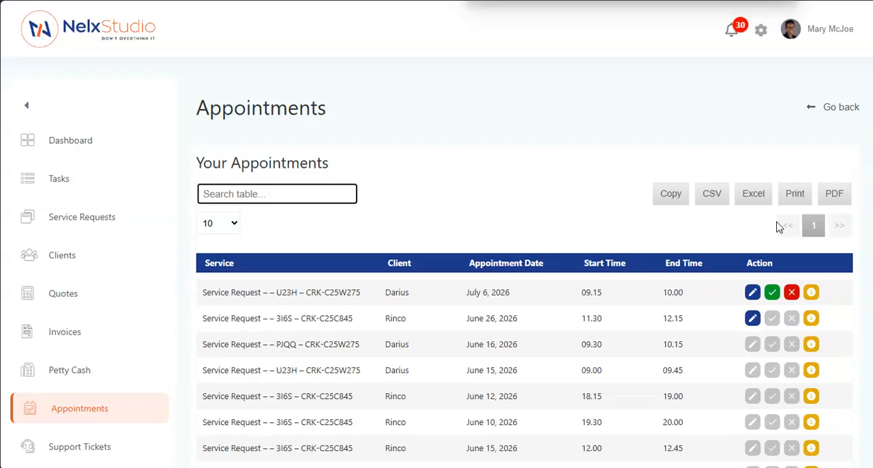
left_click(498, 202)
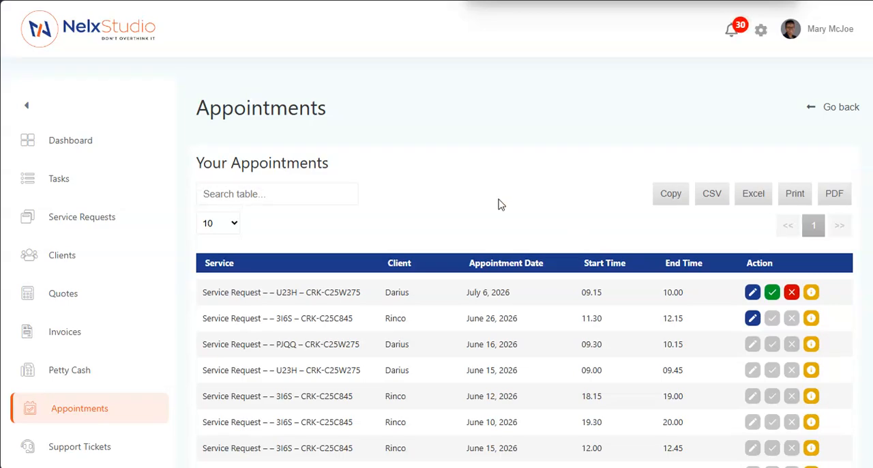
scroll(499, 203, "down", 3)
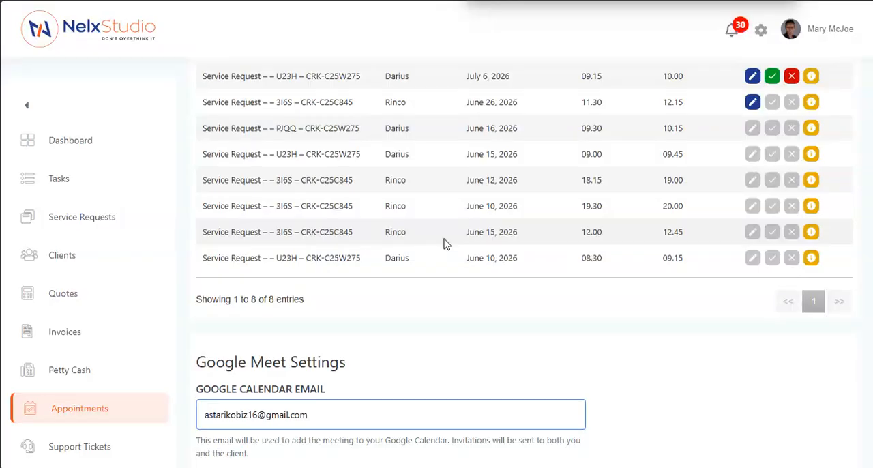
scroll(444, 244, "up", 2)
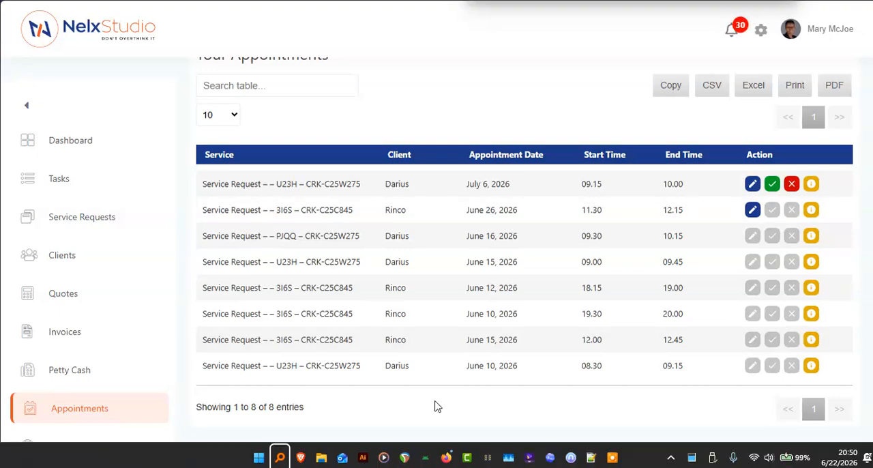
- Switch to the client account in the other browser and examine its appointments table
left_click(447, 459)
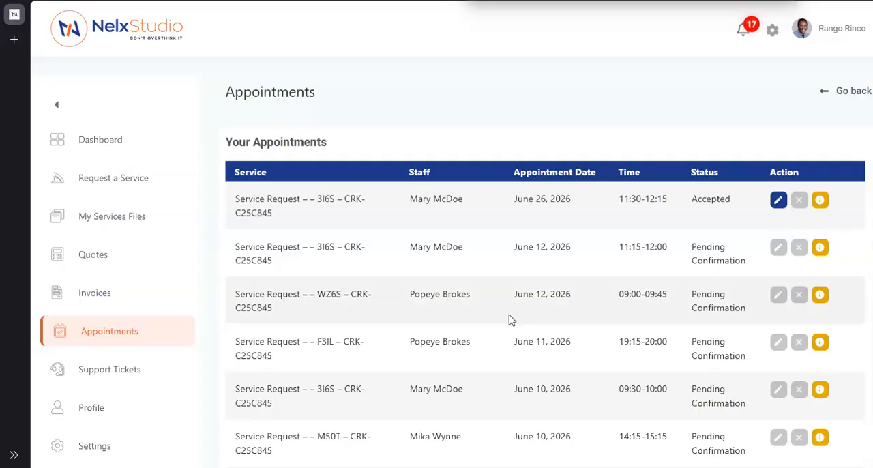
scroll(512, 320, "down", 2)
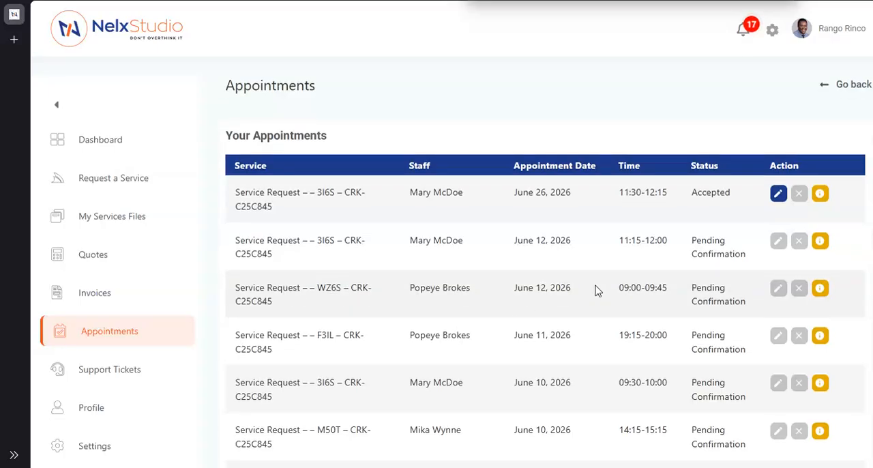
scroll(584, 330, "up", 2)
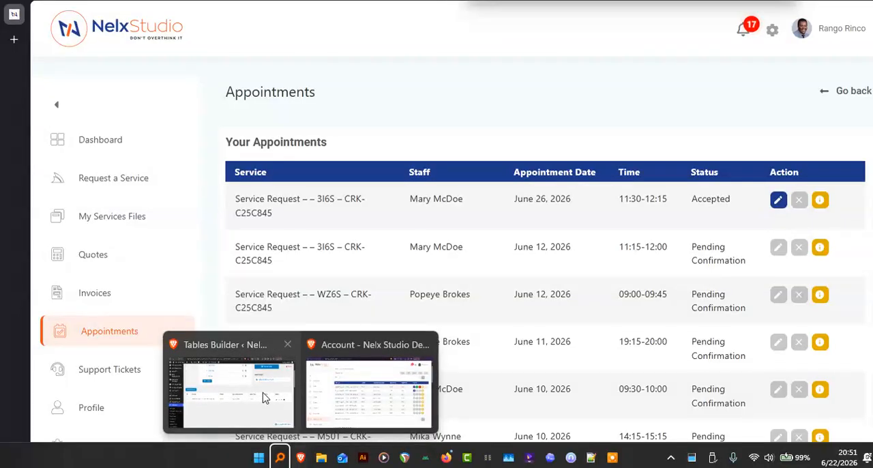
- Go back to the Staff Action Buttons template and exit its editor to WordPress
left_click(263, 394)
mouse_move(15, 266)
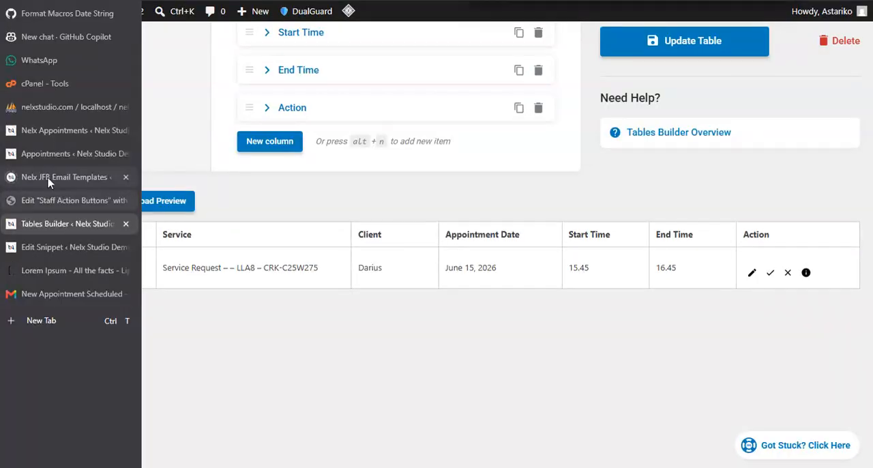
left_click(58, 201)
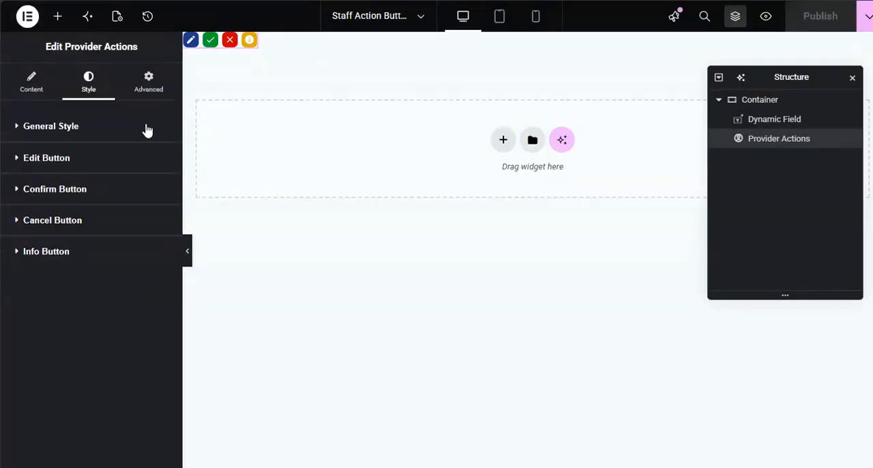
left_click(29, 17)
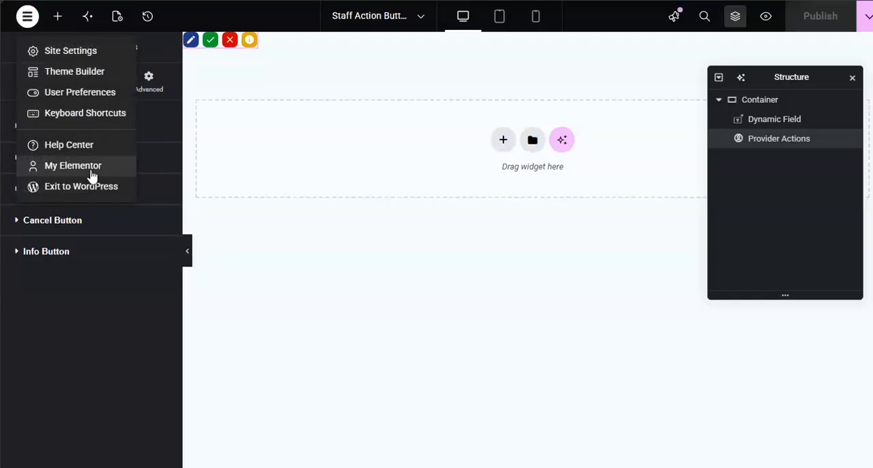
mouse_move(6, 218)
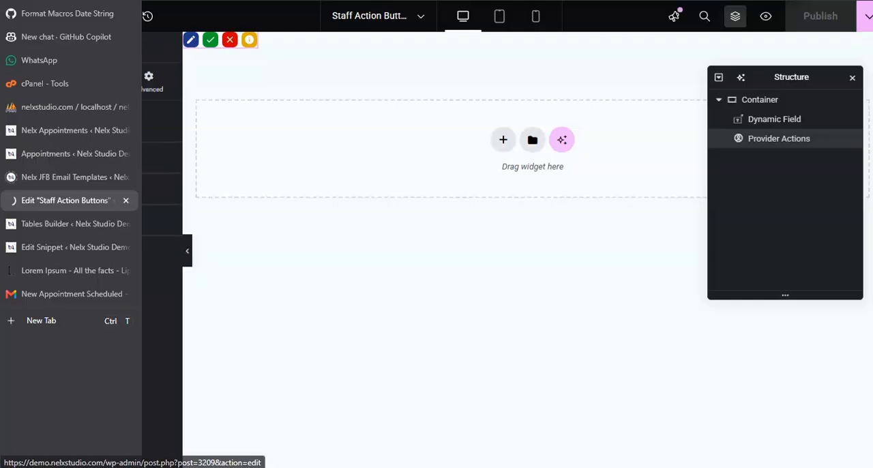
- Go to JetEngine's Query Builder and search the queries list for "Appoin"
left_click(43, 225)
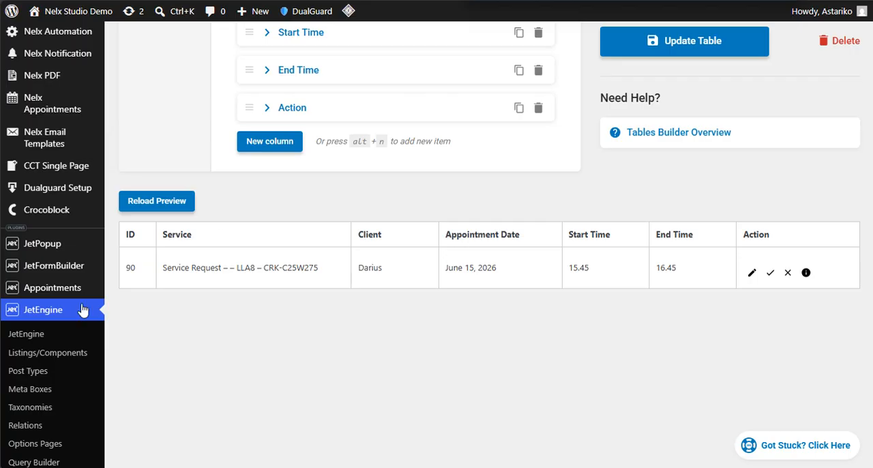
scroll(34, 355, "down", 2)
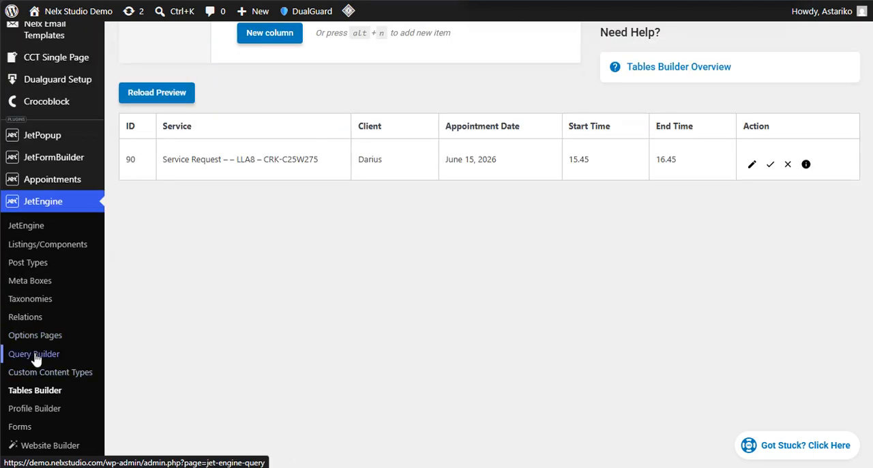
left_click(32, 359)
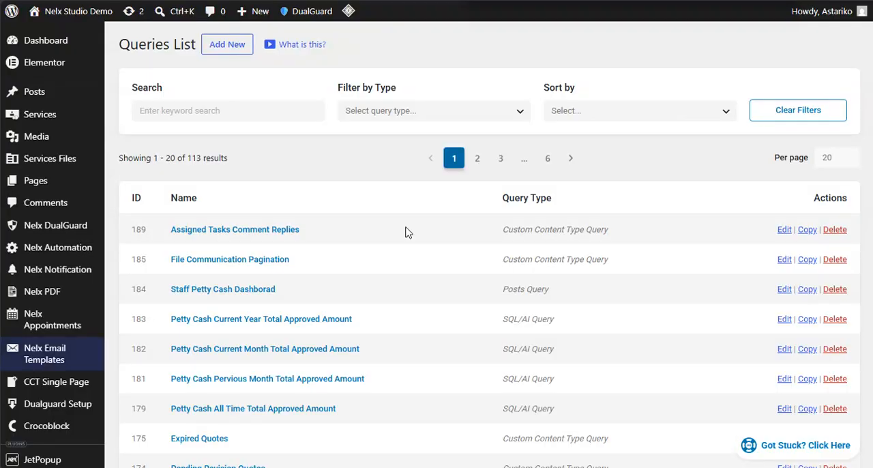
scroll(405, 232, "down", 4)
scroll(362, 238, "up", 4)
left_click(198, 110)
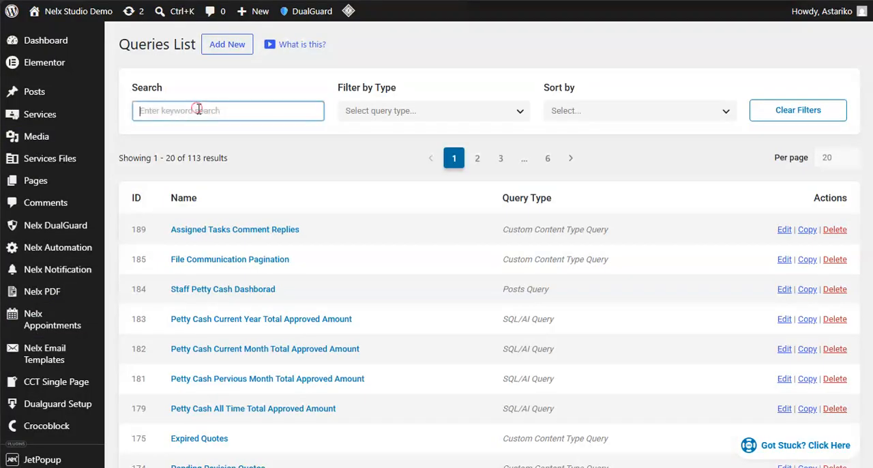
type("Appoin")
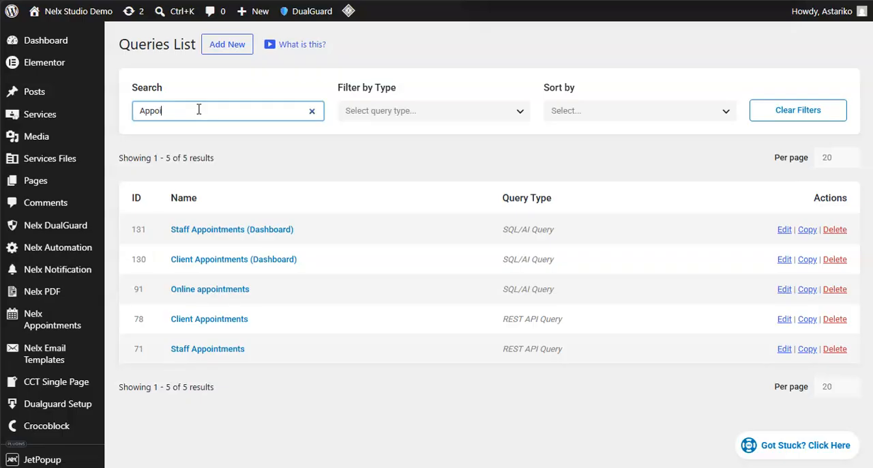
- Open the REST API query Client Appointments and examine its source endpoint and the key and value of its query clause
left_click(214, 320)
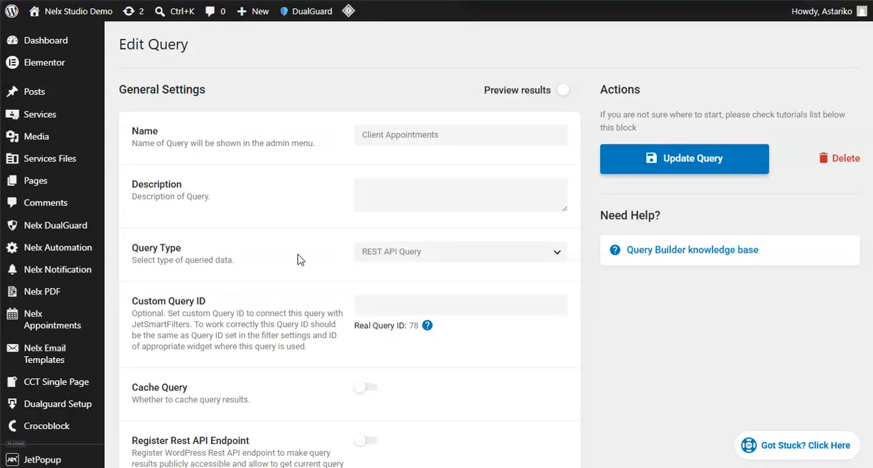
scroll(287, 259, "down", 3)
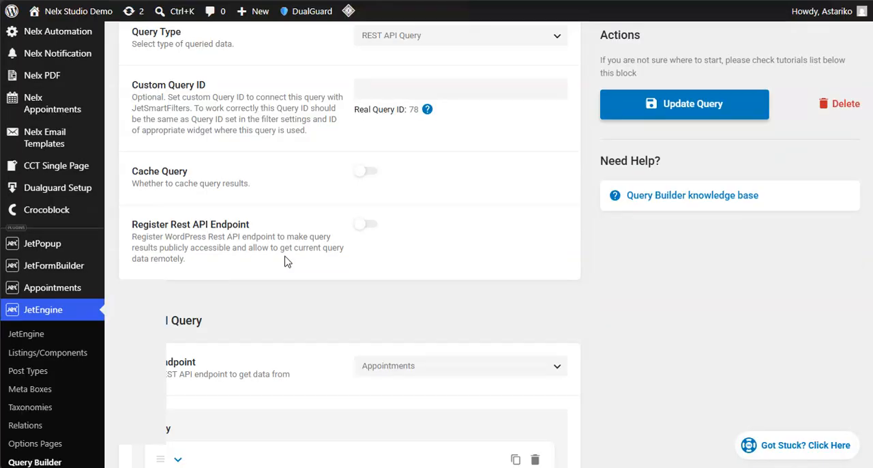
scroll(286, 261, "down", 3)
scroll(287, 189, "up", 3)
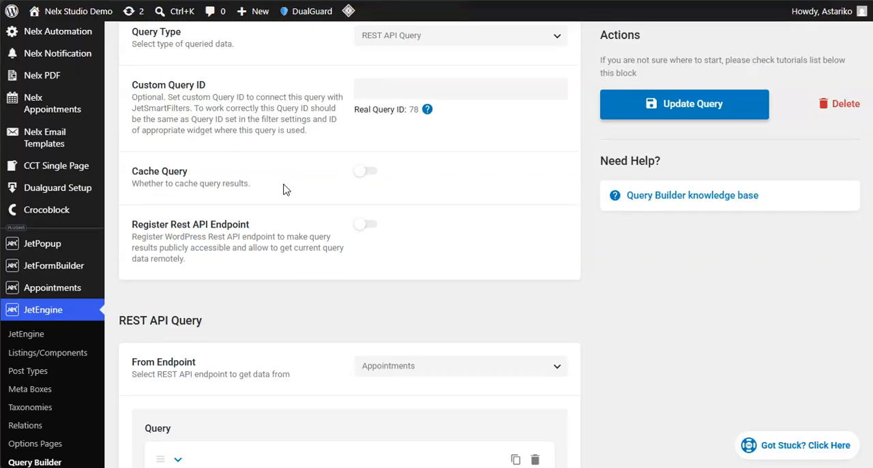
scroll(287, 189, "down", 3)
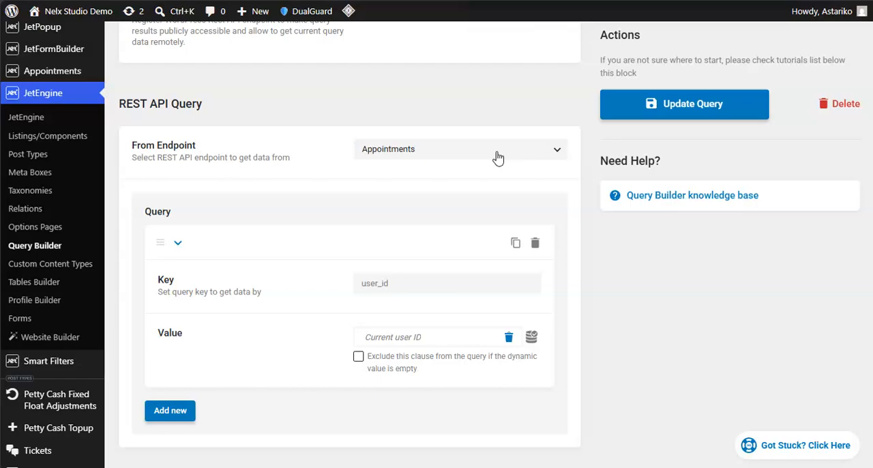
scroll(316, 214, "down", 2)
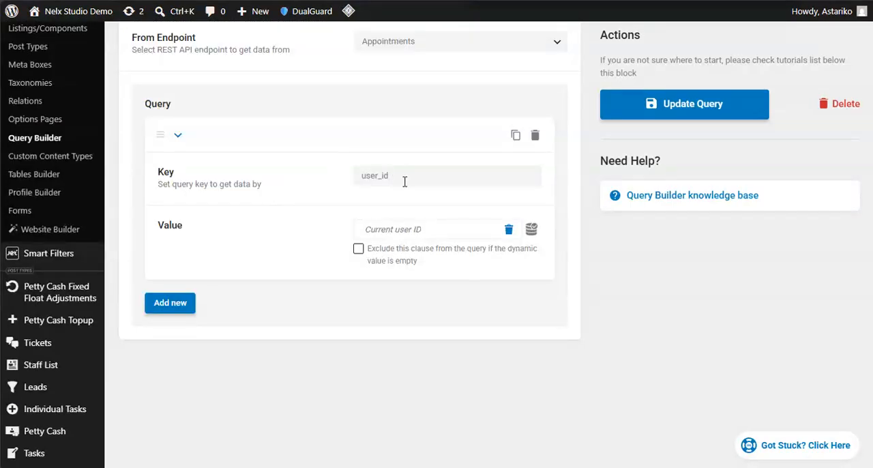
left_click_drag(409, 173, 322, 177)
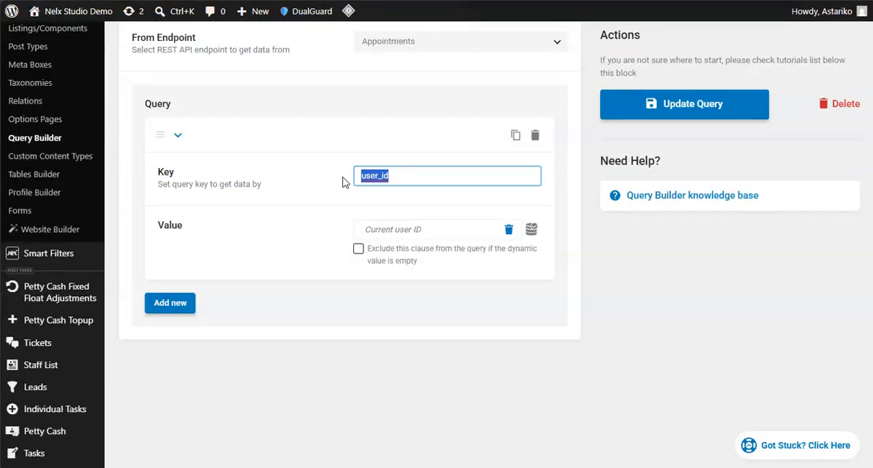
left_click(415, 176)
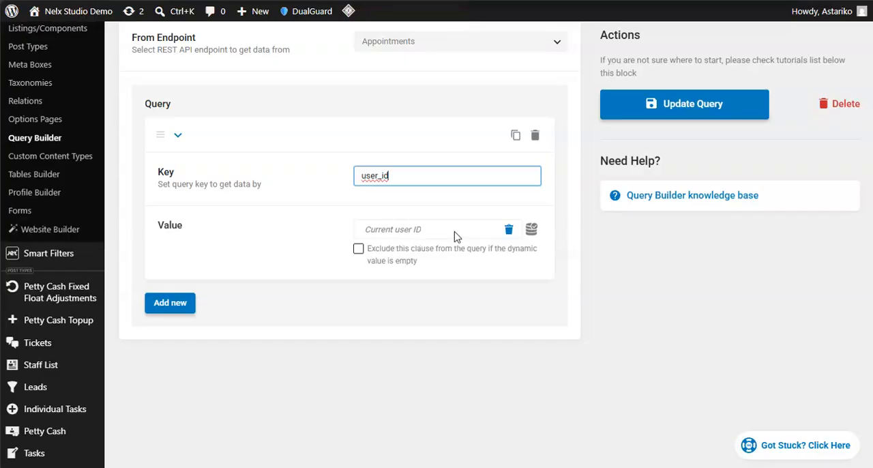
double_click(399, 175)
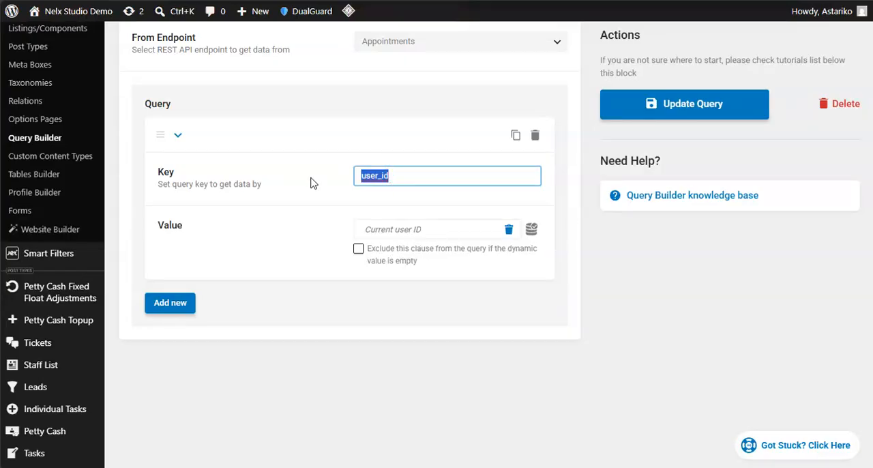
left_click(298, 197)
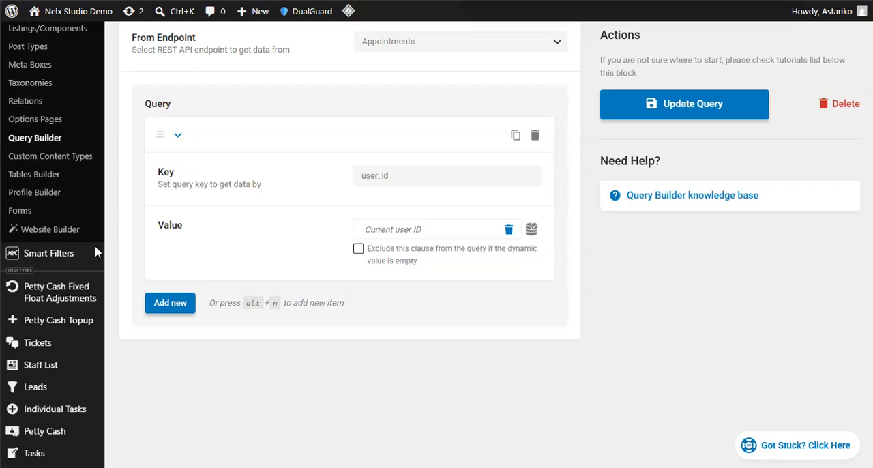
- Switch to the Nelx Appointments settings and review the Database Settings and the Google Meet integration
mouse_move(56, 189)
left_click(61, 133)
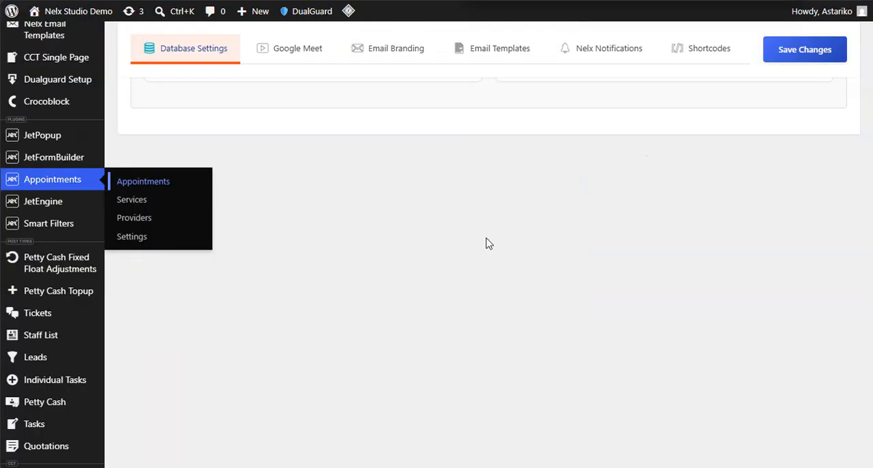
scroll(330, 315, "up", 2)
left_click(328, 315)
scroll(522, 271, "up", 4)
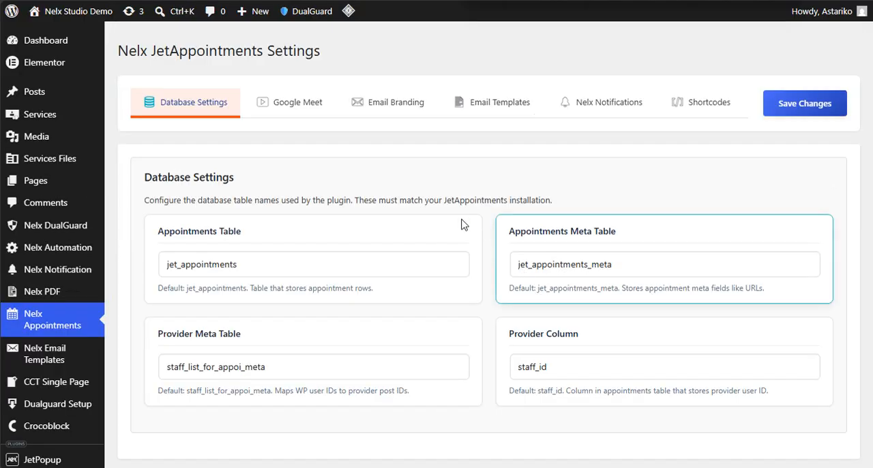
left_click(305, 109)
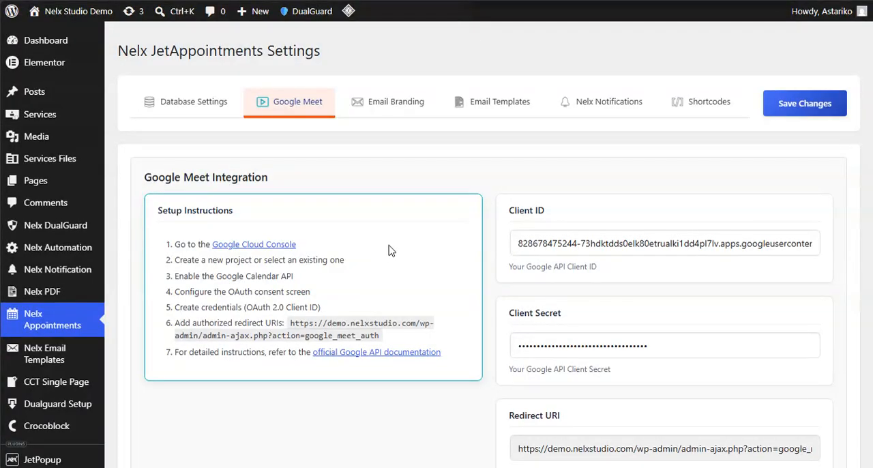
- Review the Email Branding settings and compare them with the New Appointment Scheduled email in Gmail
left_click(396, 104)
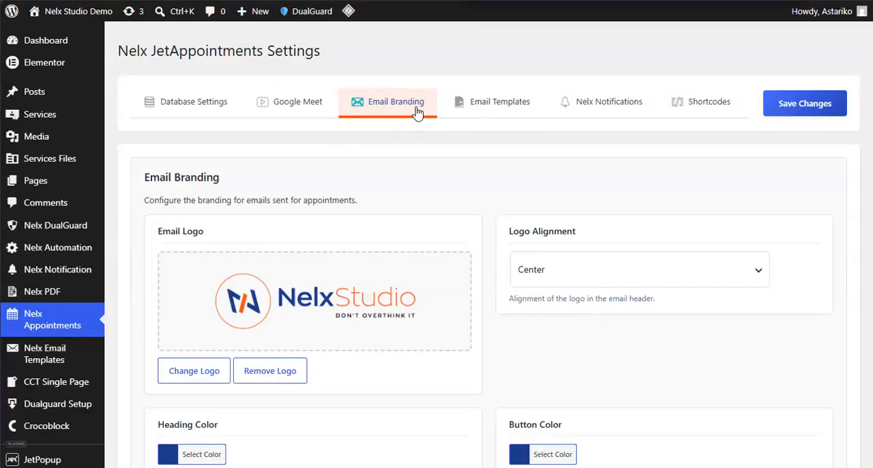
scroll(478, 235, "down", 3)
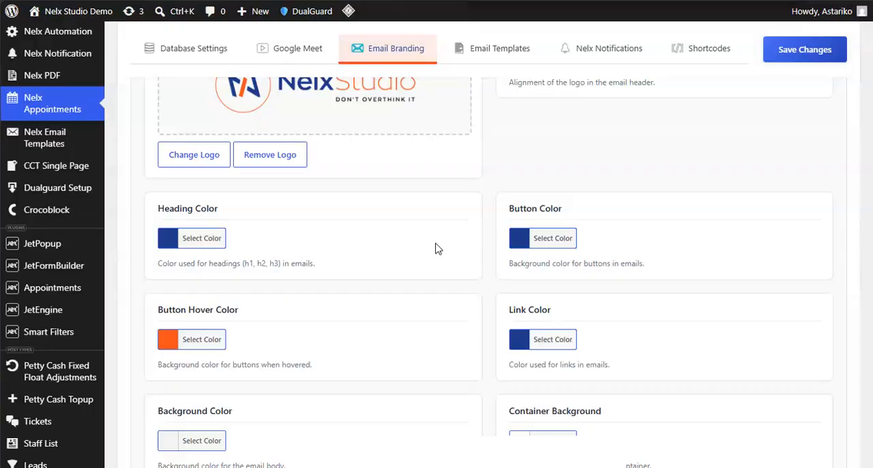
mouse_move(4, 273)
left_click(48, 294)
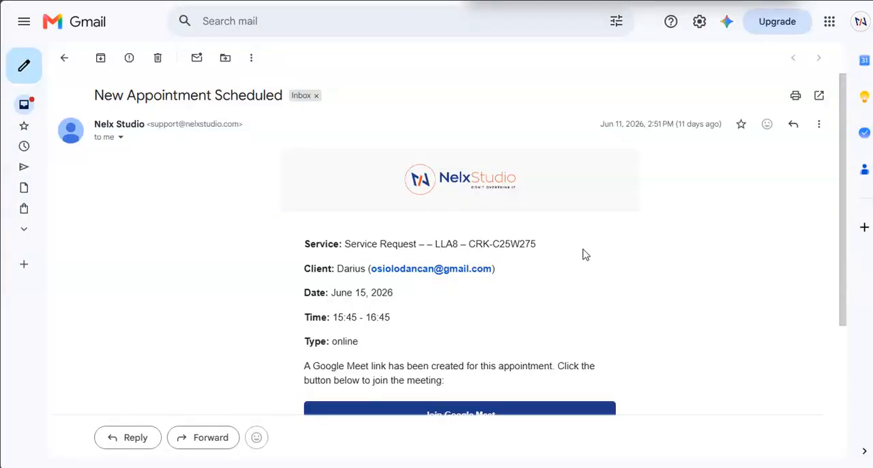
scroll(584, 254, "down", 2)
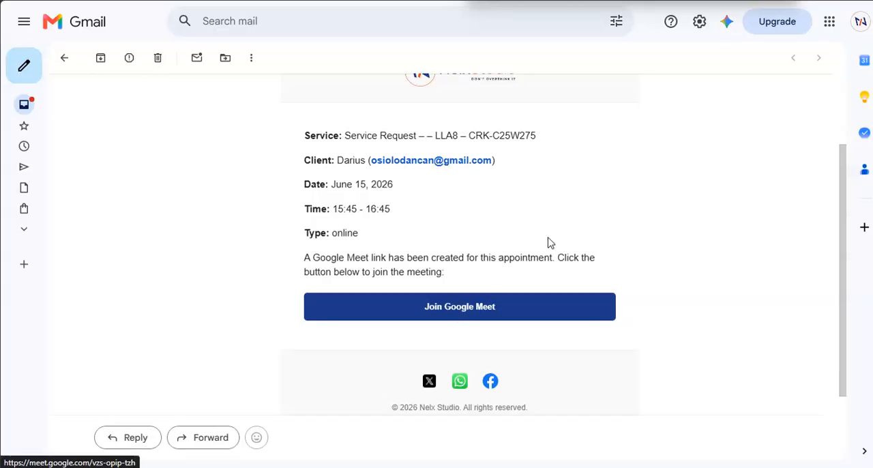
scroll(477, 239, "up", 2)
- Return to the WordPress appointments page, close the open appointment's details without saving, and view the providers list
mouse_move(36, 238)
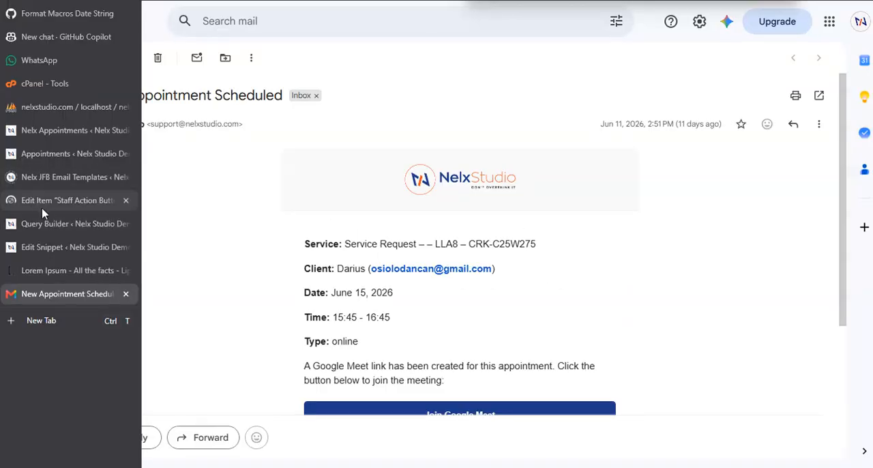
left_click(45, 155)
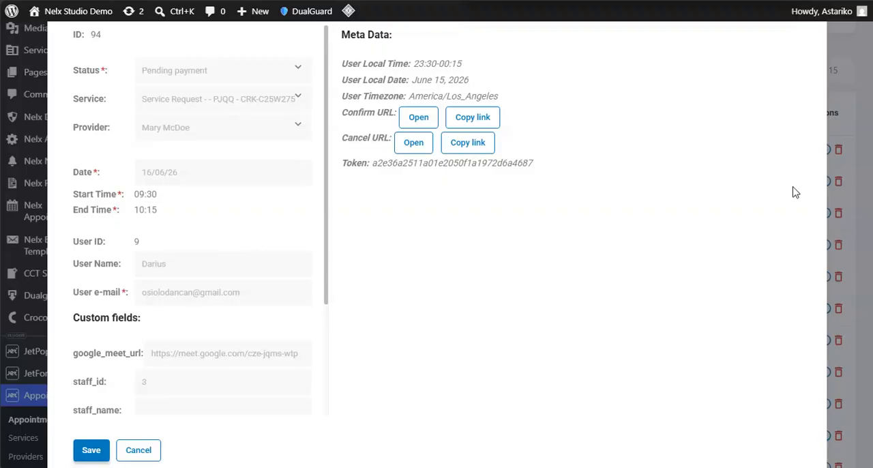
left_click(128, 451)
scroll(103, 374, "down", 3)
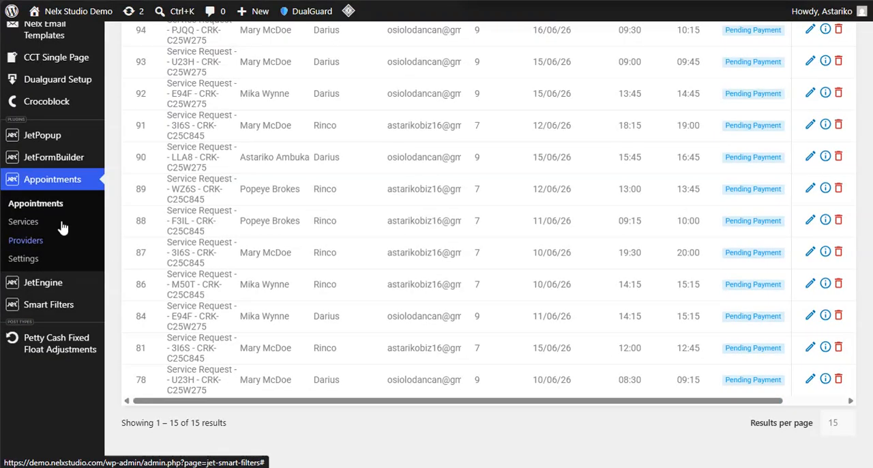
left_click(23, 254)
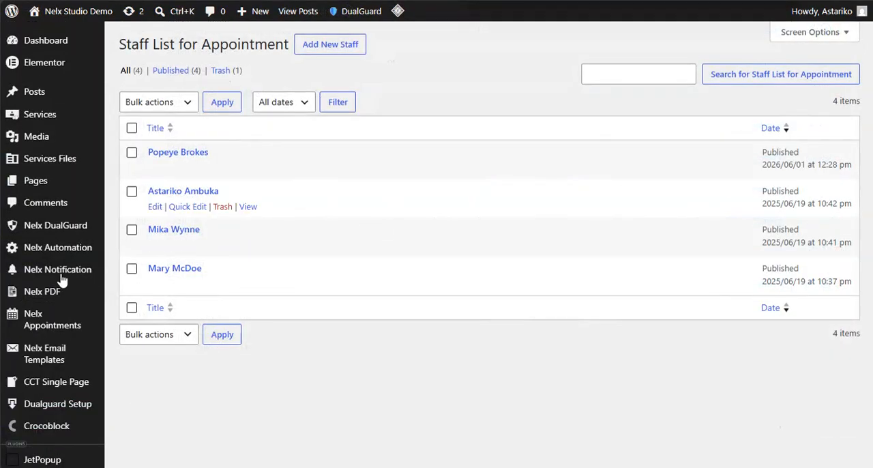
mouse_move(9, 179)
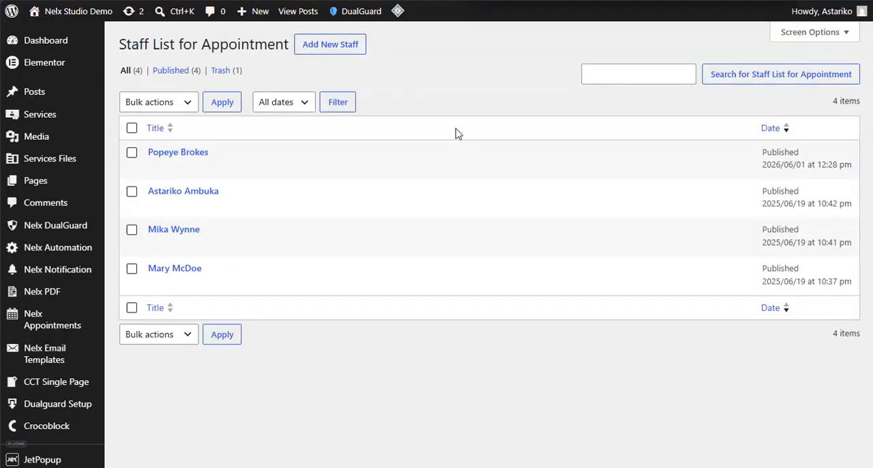
mouse_move(244, 268)
mouse_move(14, 269)
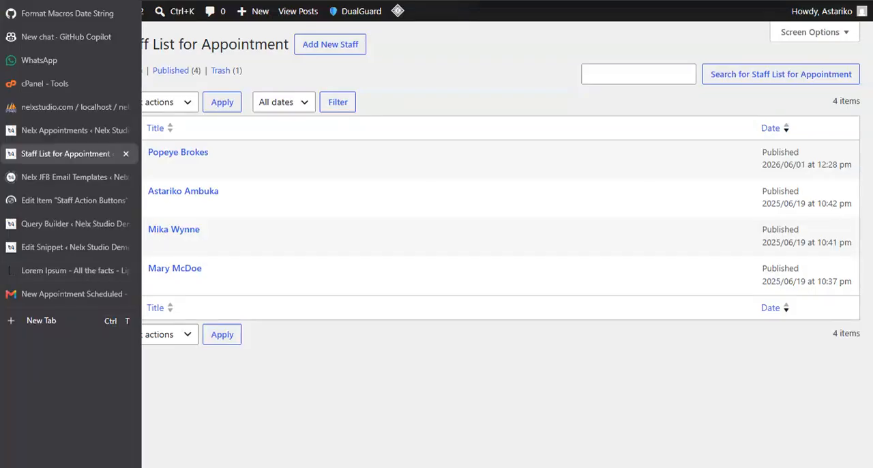
- Open the JetAppointments settings and view the Workflows section
scroll(95, 218, "down", 4)
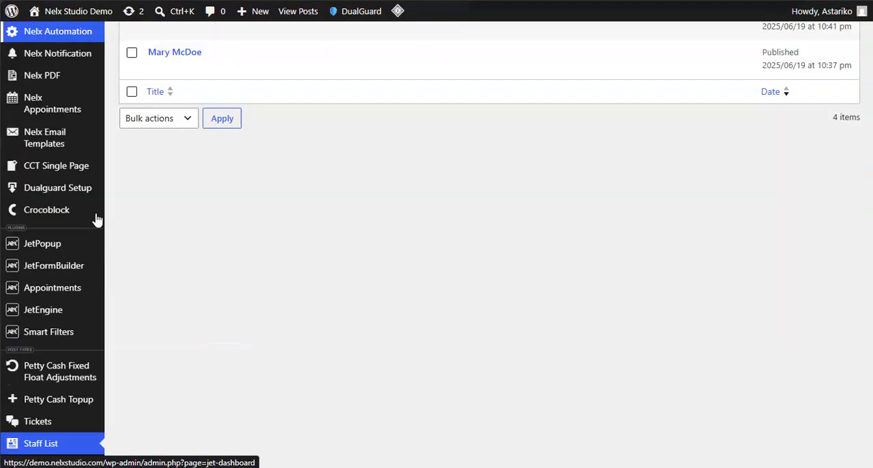
scroll(95, 221, "down", 5)
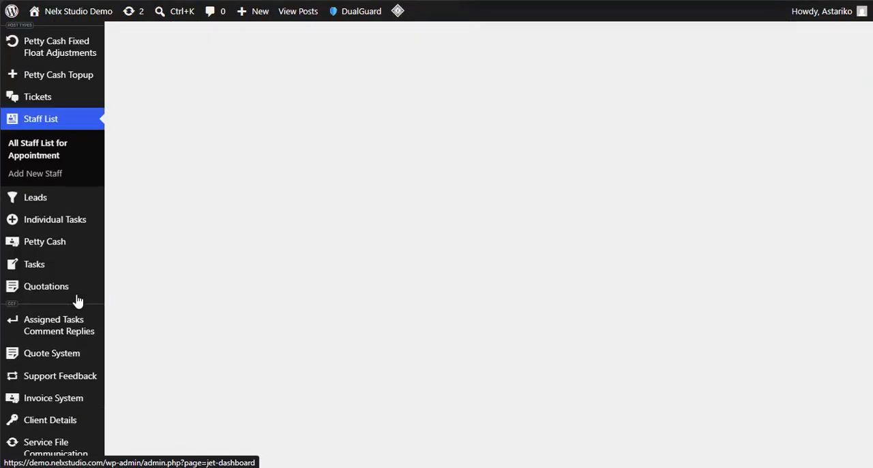
scroll(23, 303, "up", 2)
mouse_move(77, 301)
scroll(23, 298, "up", 3)
mouse_move(17, 292)
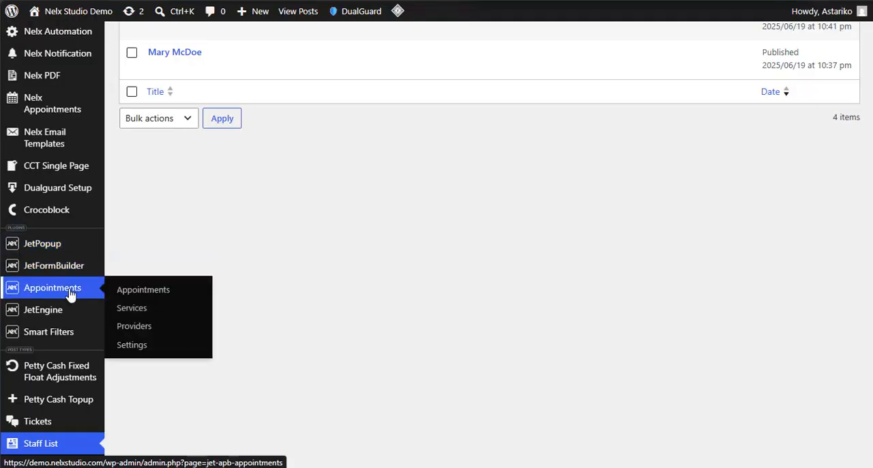
left_click(135, 345)
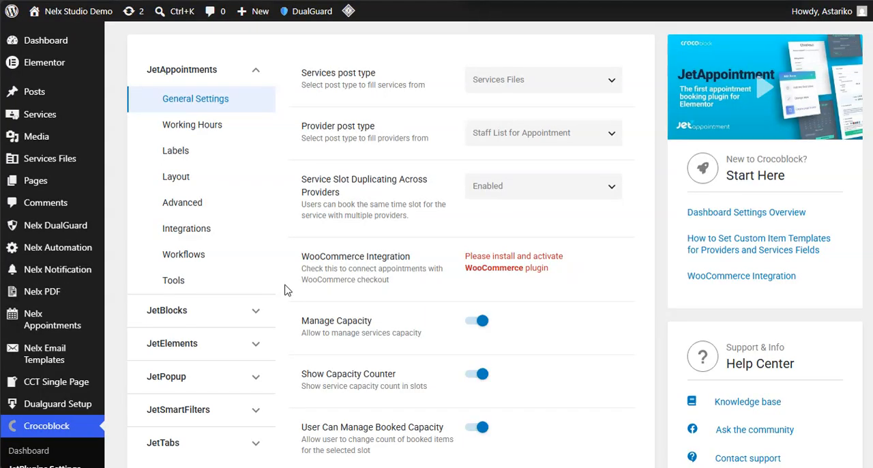
left_click(177, 255)
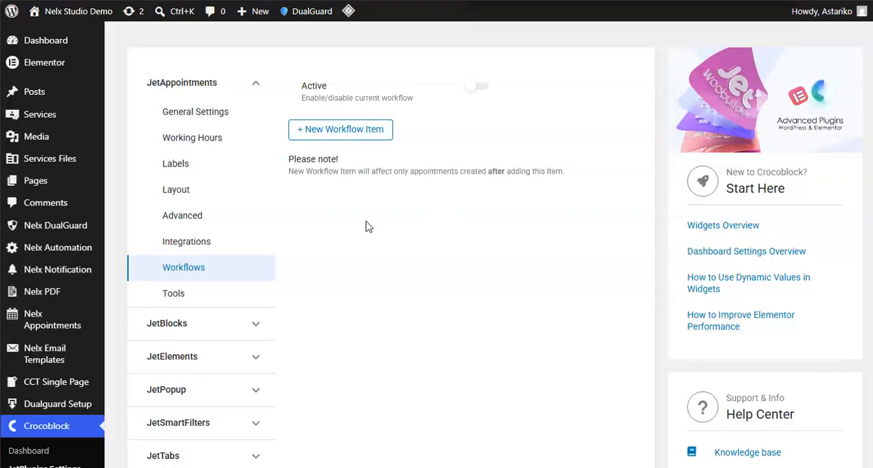
- Switch back to Gmail and look through the New Appointment Scheduled email's details, meeting button and footer again
mouse_move(26, 219)
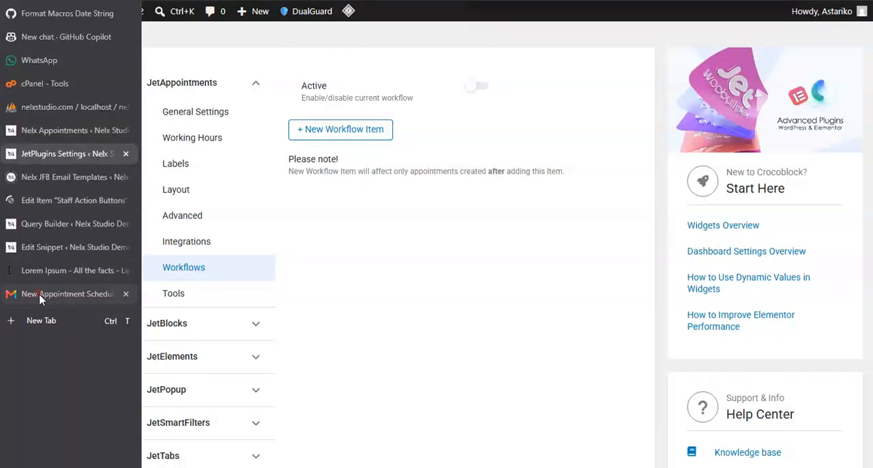
left_click(15, 294)
scroll(507, 325, "down", 3)
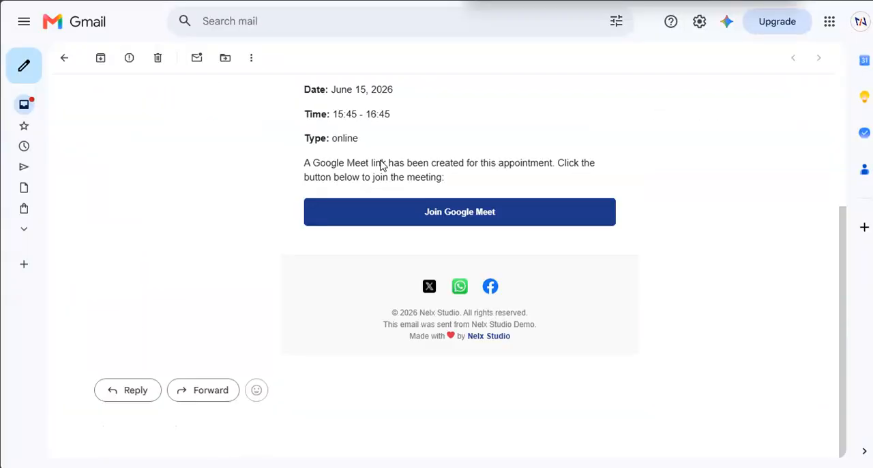
scroll(451, 220, "up", 4)
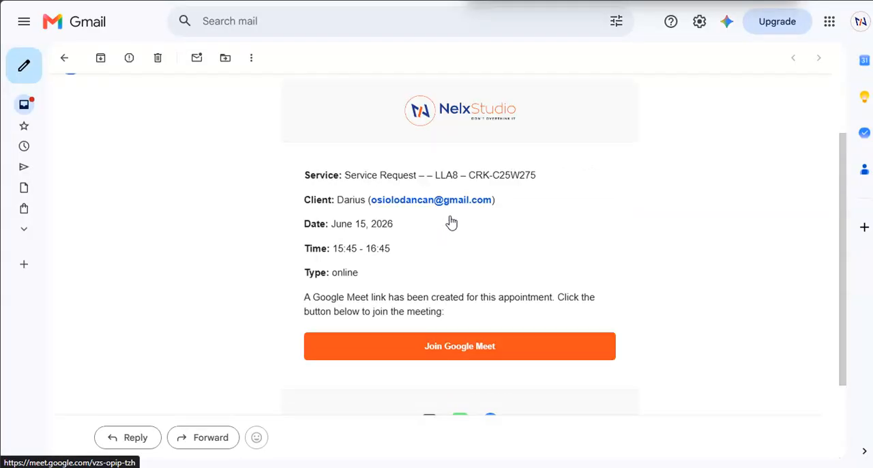
- Recheck the New Appointment Scheduled email, return to the Nelx Appointments settings, and review the Email Branding logo and color options
scroll(483, 218, "down", 4)
scroll(488, 236, "up", 4)
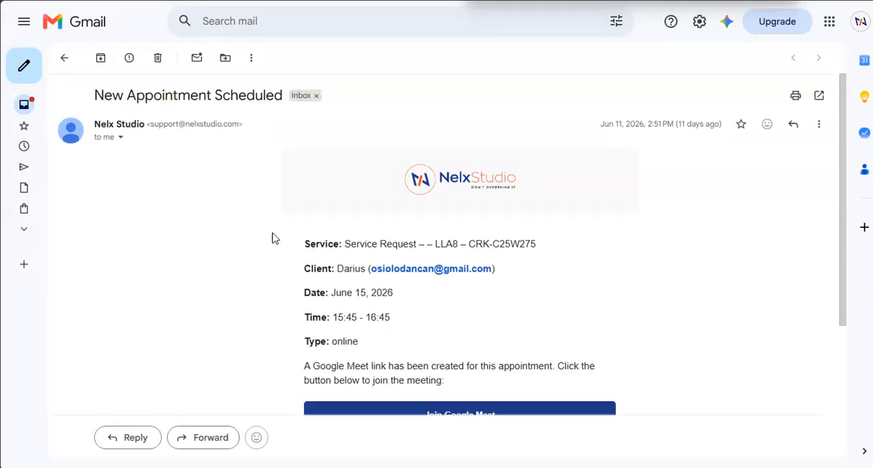
left_click(55, 130)
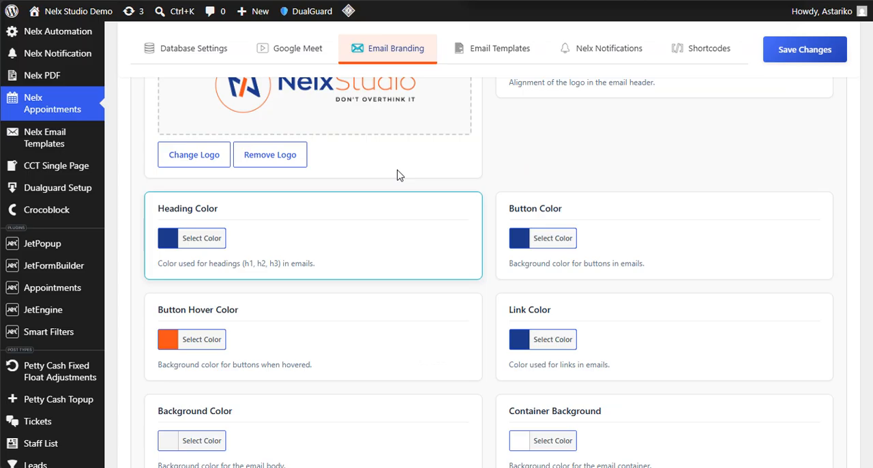
scroll(396, 176, "up", 2)
scroll(475, 232, "down", 2)
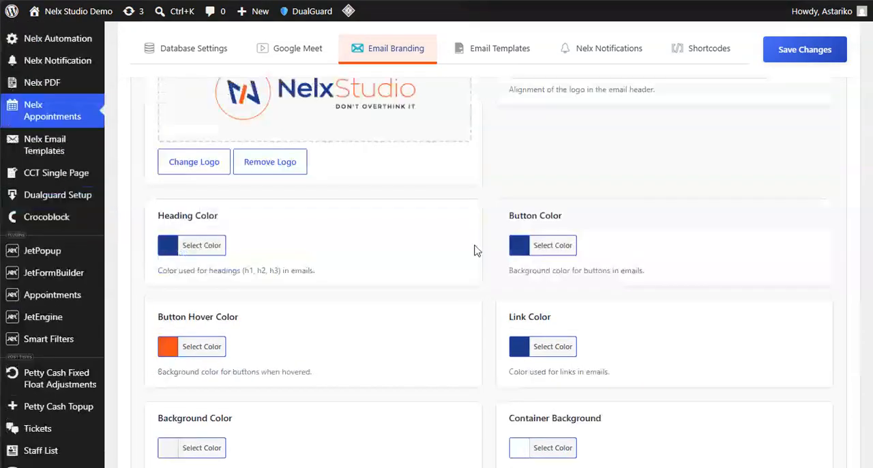
scroll(479, 285, "down", 4)
scroll(407, 268, "up", 7)
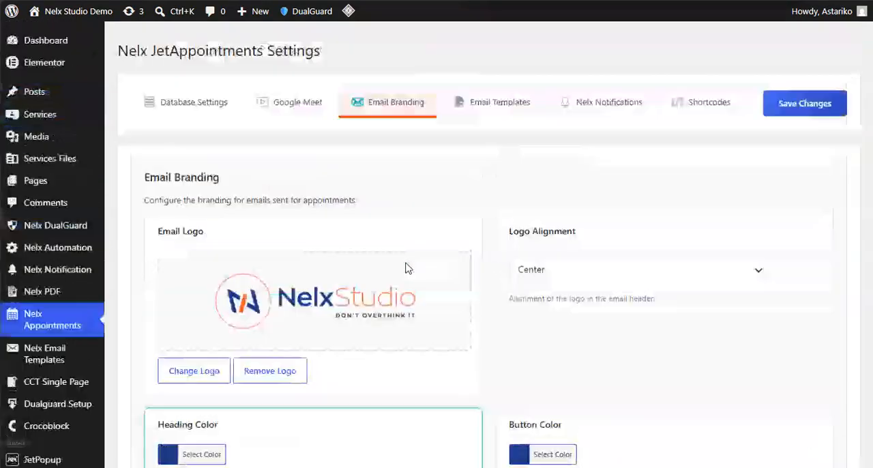
scroll(507, 321, "down", 3)
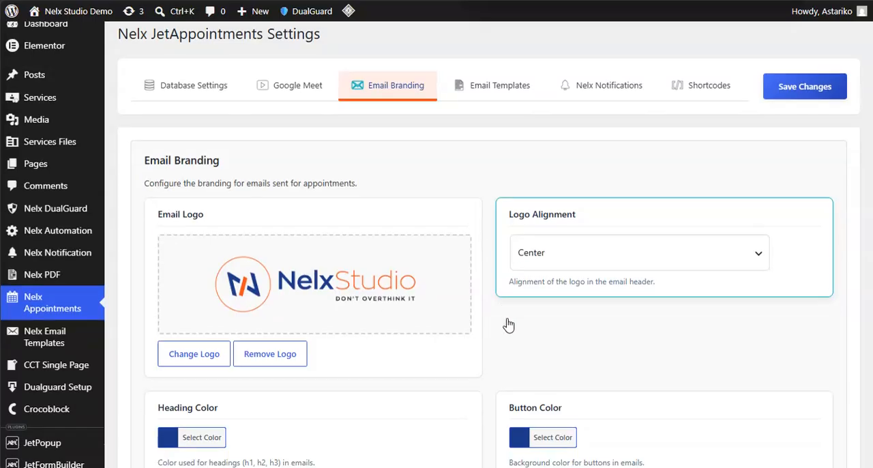
- Look through the remaining Email Branding settings, including the footer text and Social Media Links
scroll(455, 264, "down", 5)
scroll(456, 265, "down", 3)
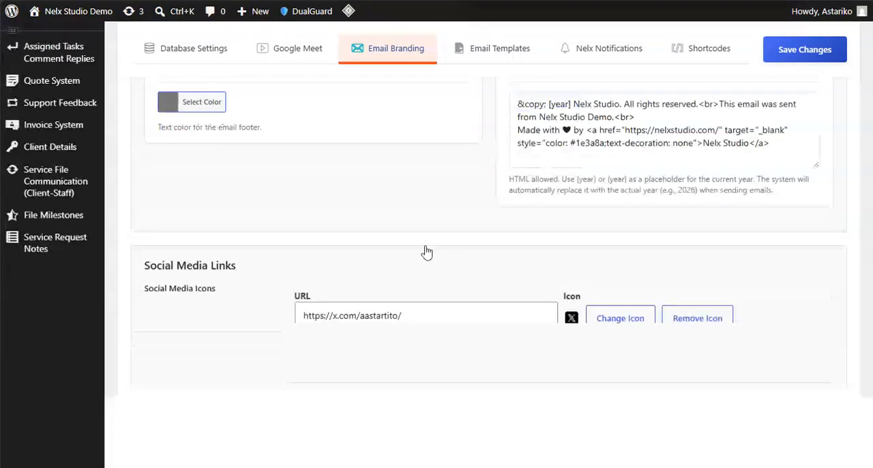
scroll(261, 241, "down", 4)
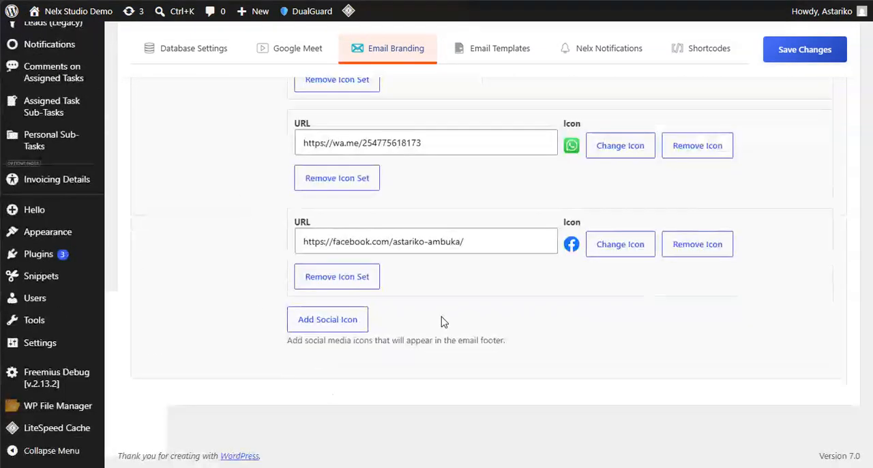
scroll(240, 317, "up", 4)
scroll(405, 177, "up", 5)
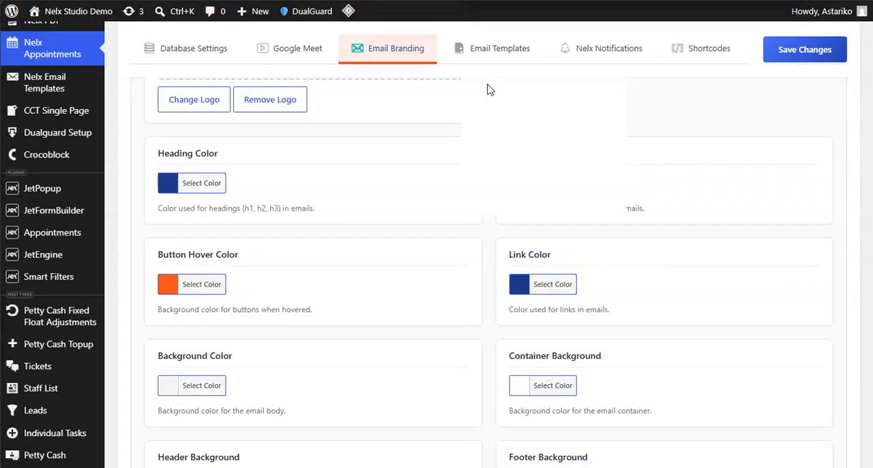
scroll(487, 83, "up", 2)
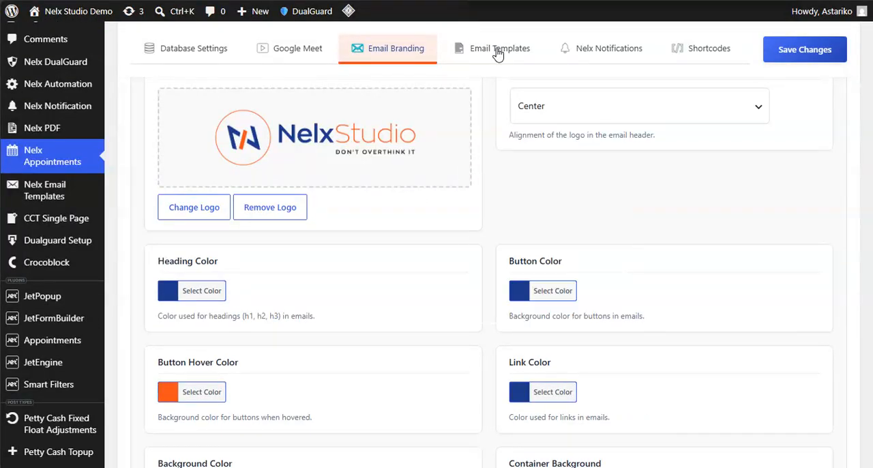
- Open the Email Templates settings and look through the default and custom templates
left_click(498, 53)
scroll(328, 267, "down", 3)
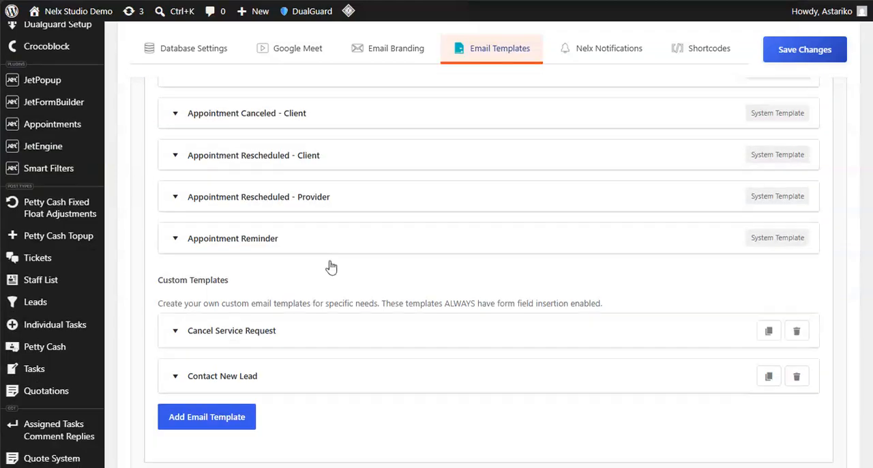
scroll(323, 261, "up", 5)
scroll(247, 282, "down", 3)
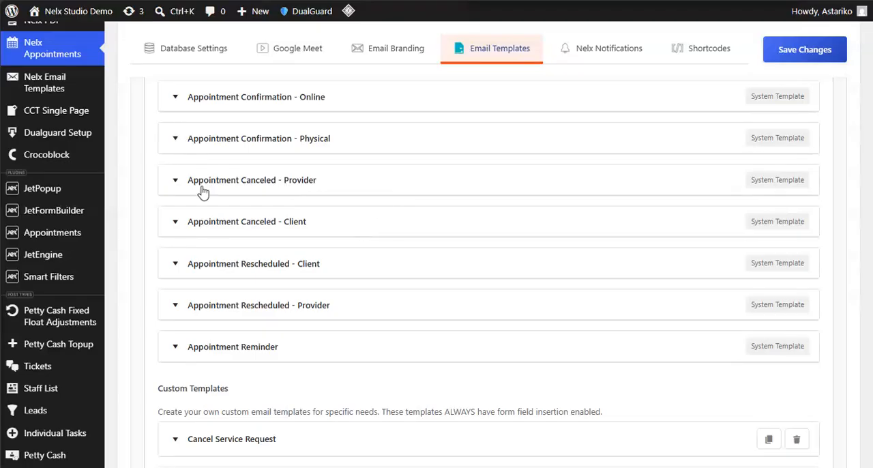
scroll(287, 208, "up", 2)
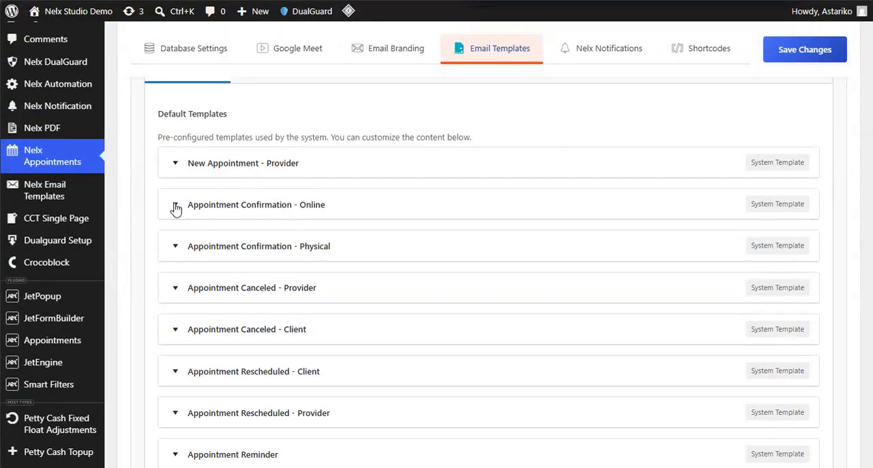
- Expand the Appointment Confirmation - Online template, review its recipient, subject and message fields, and collapse it again
left_click(175, 204)
scroll(392, 267, "down", 4)
scroll(392, 266, "down", 8)
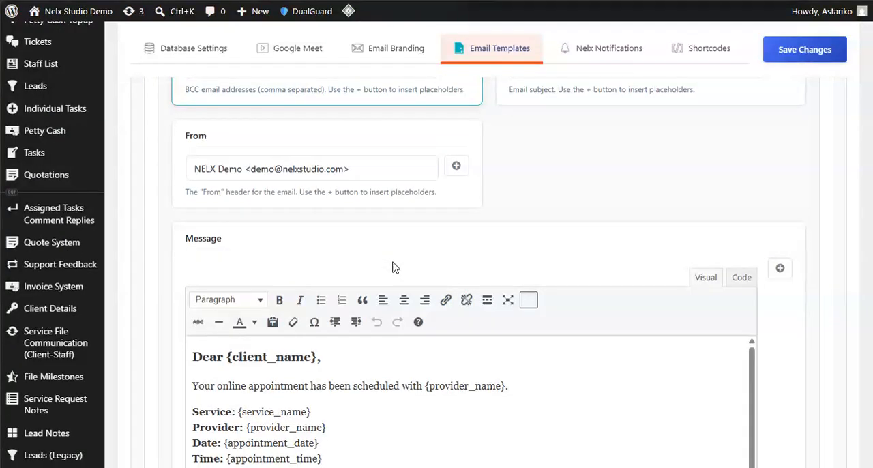
scroll(380, 255, "up", 1)
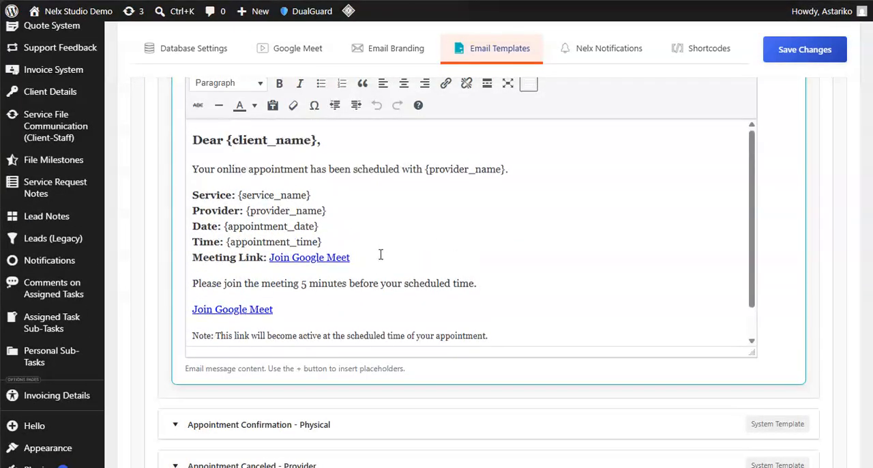
scroll(199, 264, "up", 3)
scroll(216, 239, "up", 5)
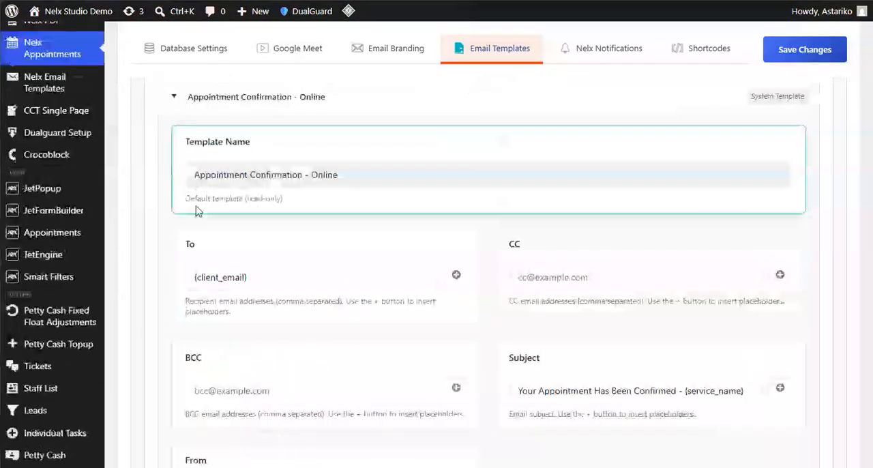
left_click(172, 207)
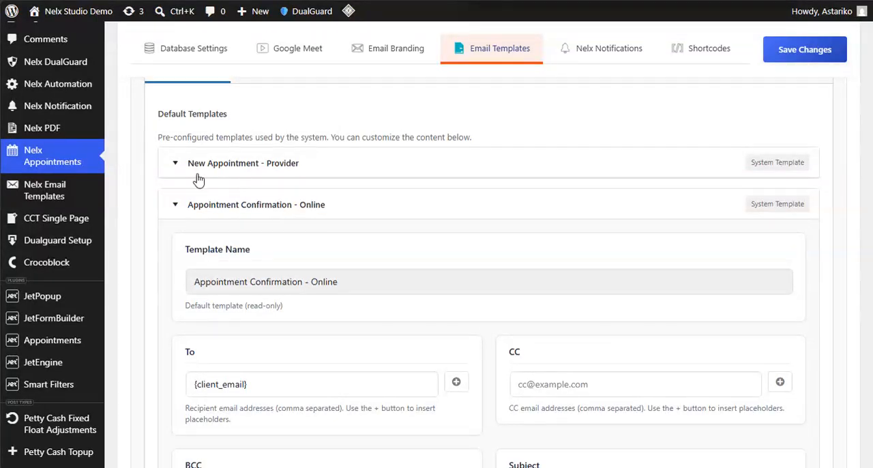
left_click(175, 205)
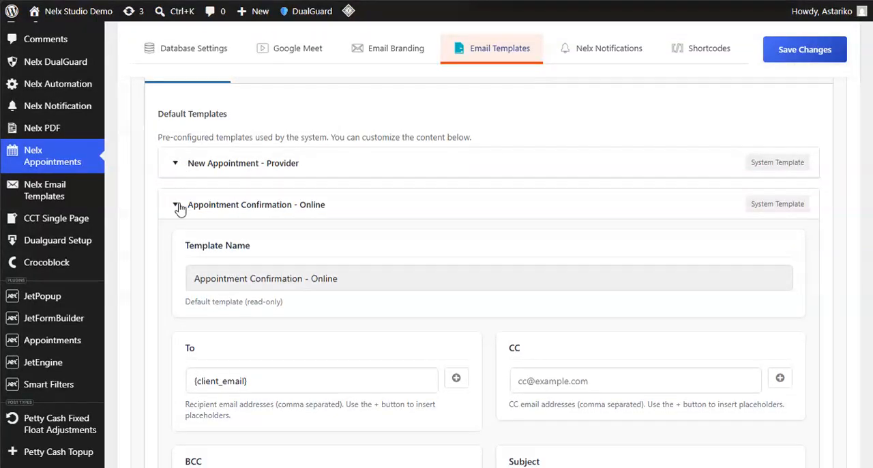
- Expand the New Appointment - Provider template and examine its linked form, recipients, subject, sending hook and message
left_click(175, 164)
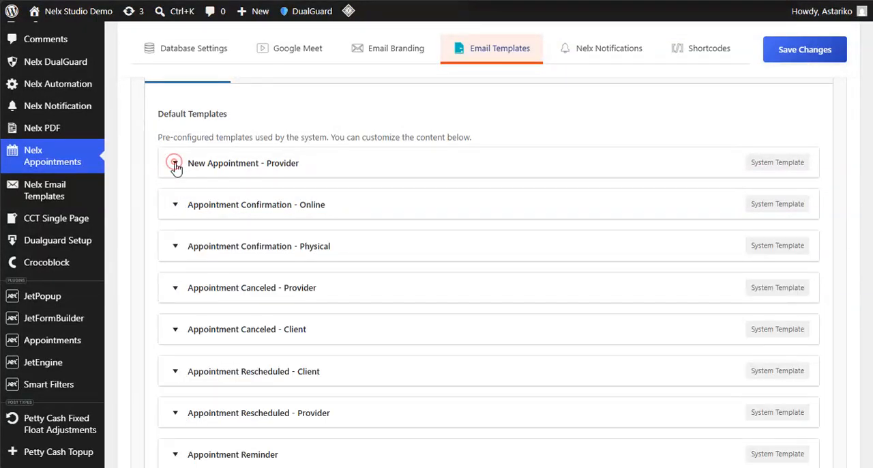
scroll(247, 263, "down", 5)
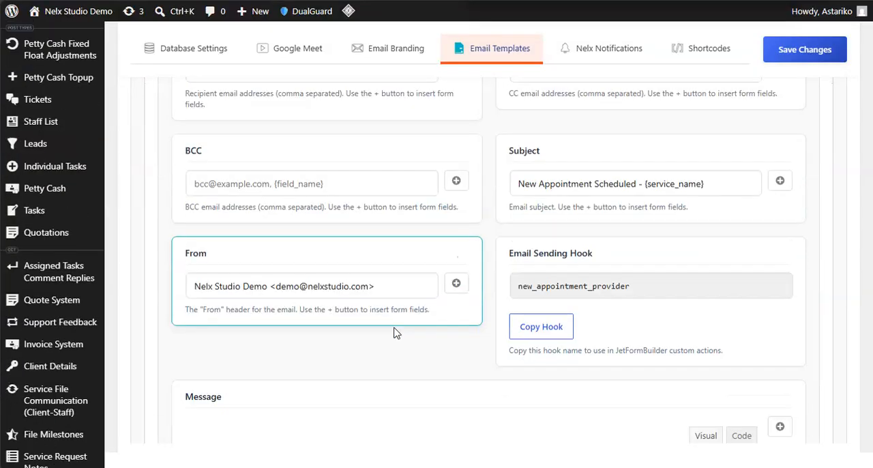
scroll(372, 286, "down", 3)
scroll(361, 292, "down", 2)
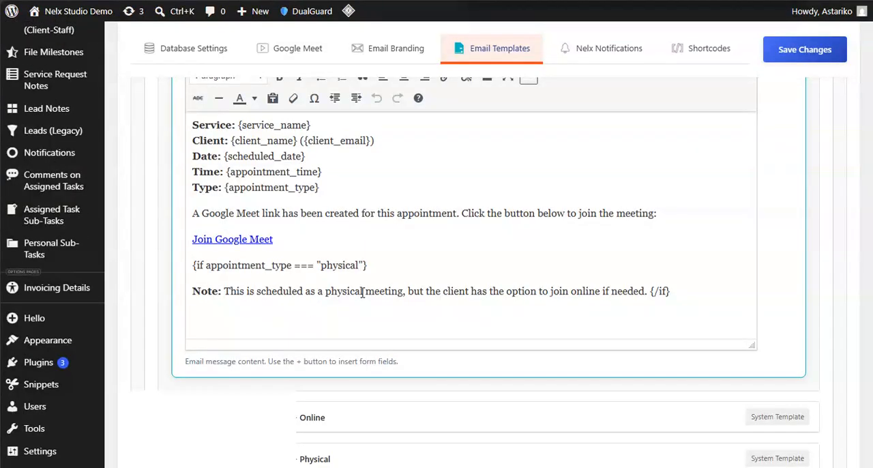
scroll(372, 290, "up", 8)
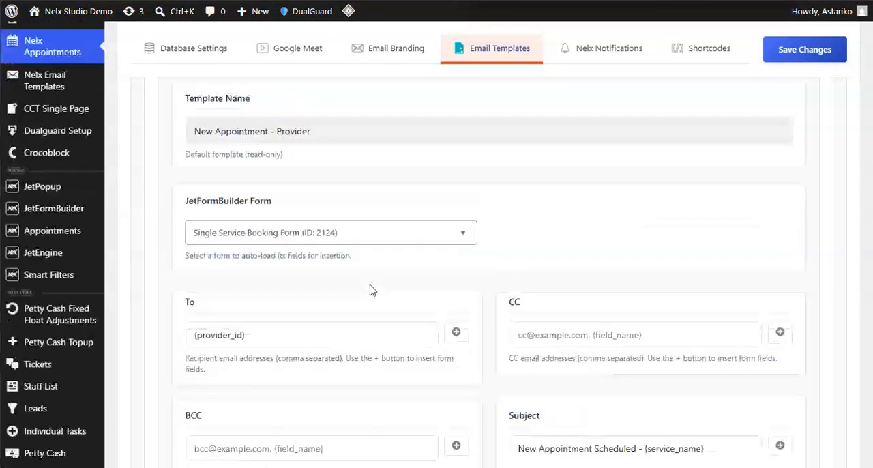
scroll(362, 220, "up", 3)
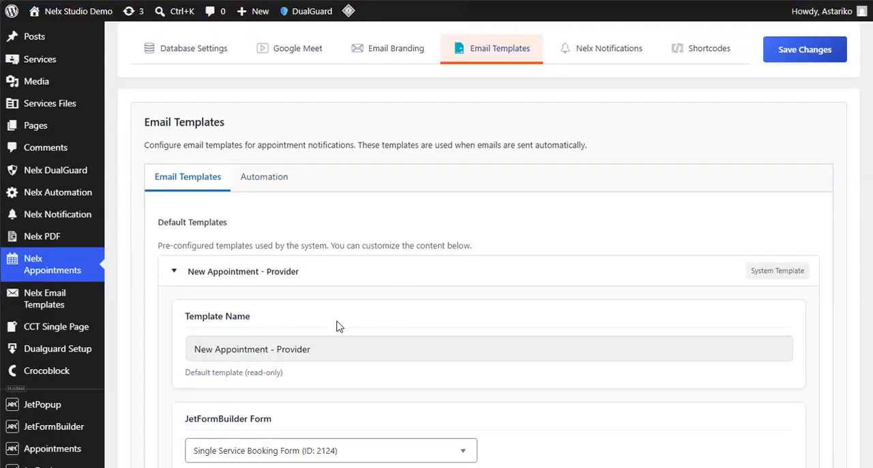
scroll(347, 282, "down", 6)
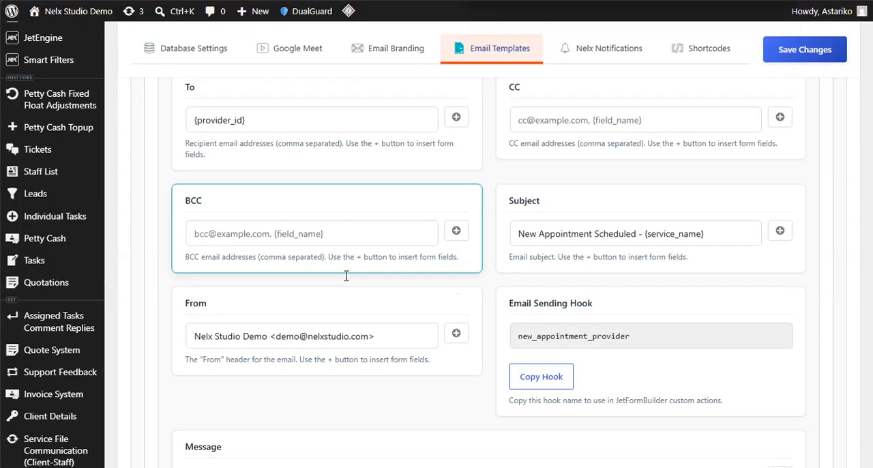
scroll(347, 221, "up", 2)
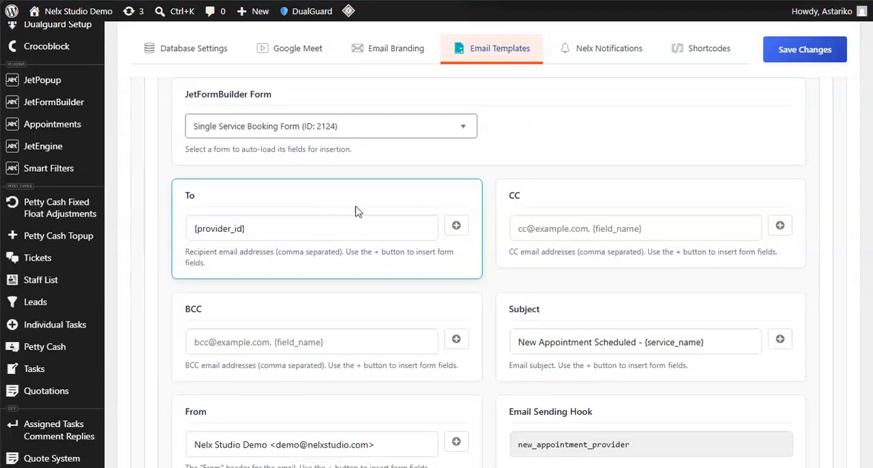
scroll(409, 207, "up", 2)
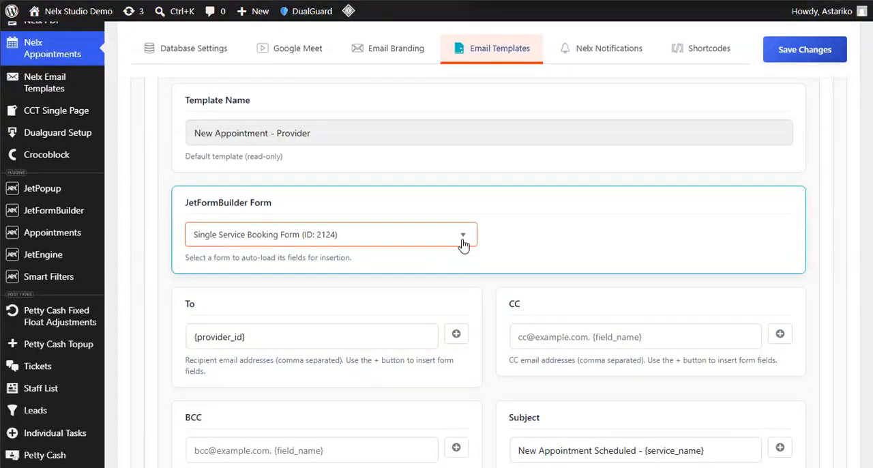
- Switch to the browser tab with JetPlugins Settings and open the JetFormBuilder forms list from there
mouse_move(9, 200)
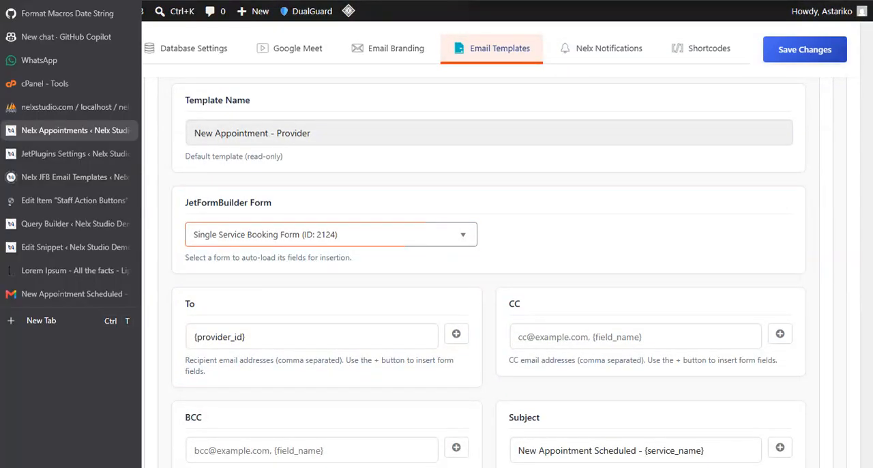
left_click(63, 154)
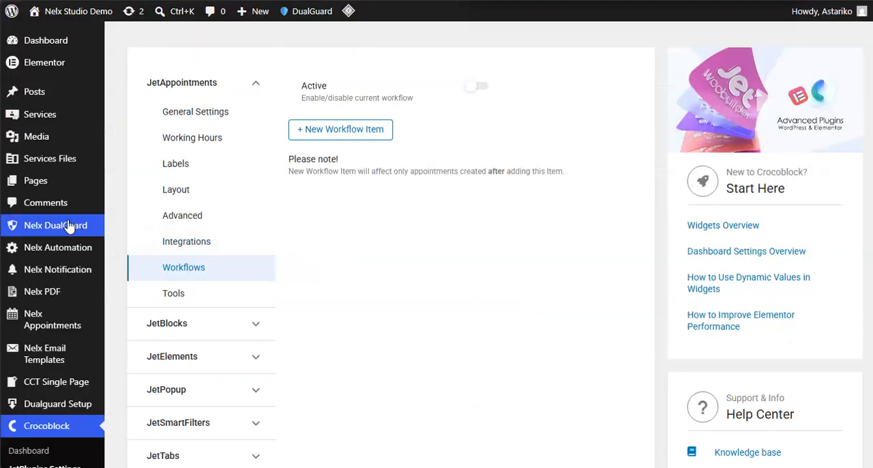
scroll(67, 230, "down", 3)
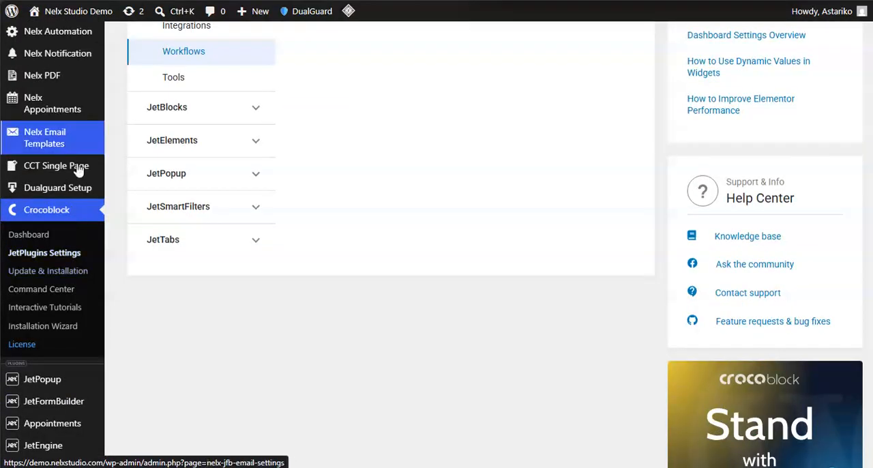
scroll(73, 259, "down", 2)
mouse_move(70, 300)
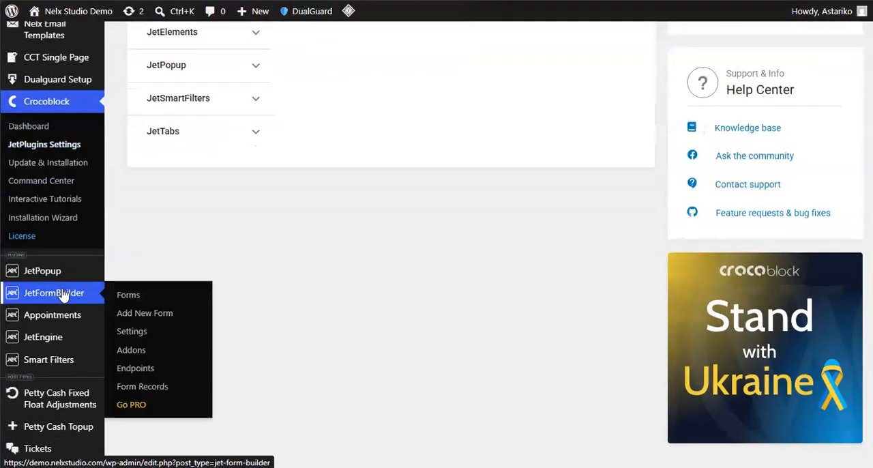
left_click(130, 297)
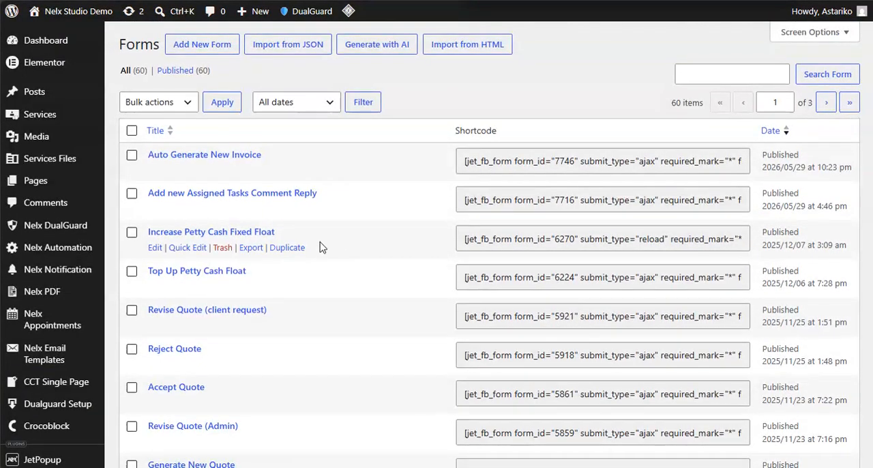
- Look through the first page of JetFormBuilder forms and go to page 2 of the list
scroll(321, 247, "down", 6)
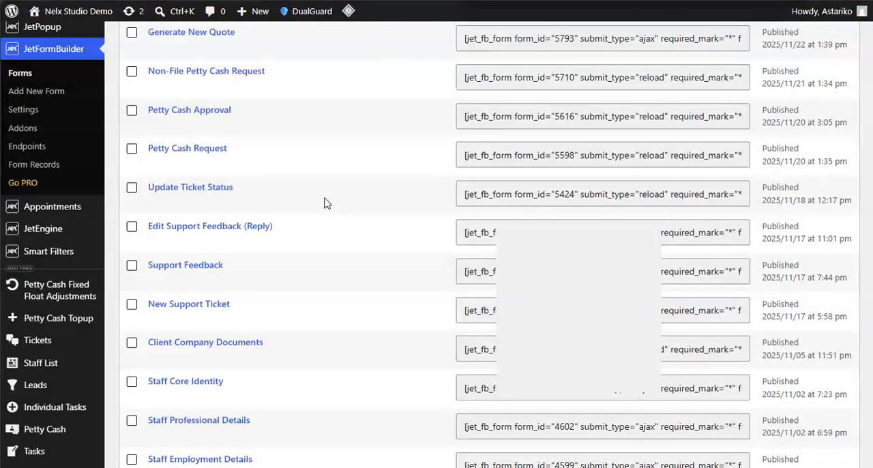
scroll(325, 202, "down", 3)
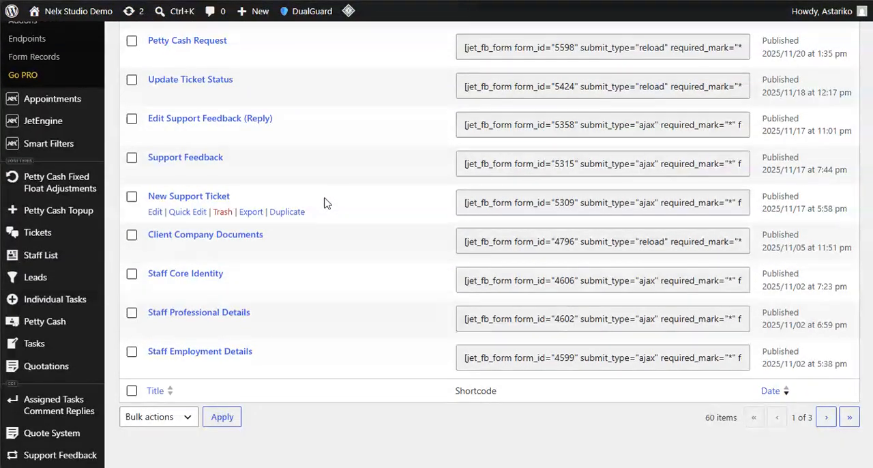
scroll(325, 203, "up", 3)
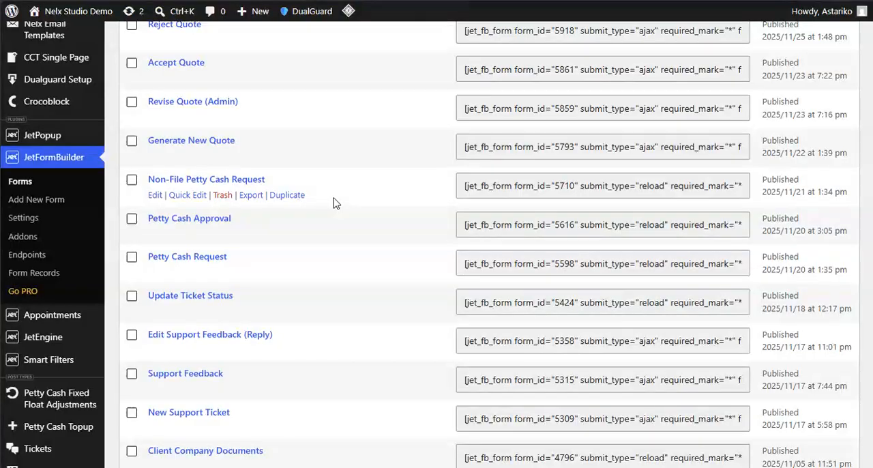
scroll(333, 202, "down", 3)
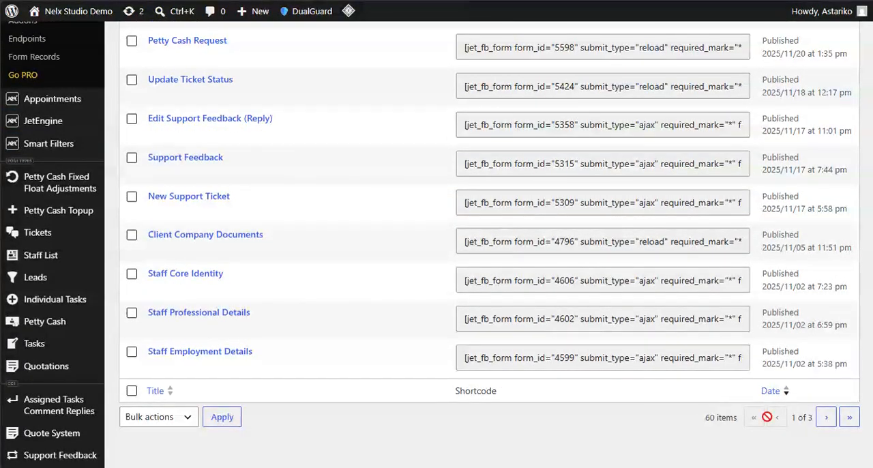
left_click(826, 417)
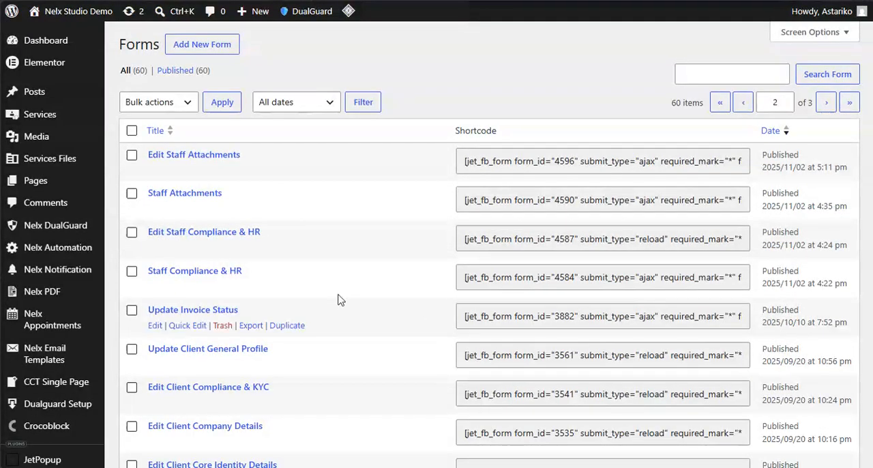
- Find the Single Service Booking Form on the second page of the forms list and open it for editing
scroll(341, 300, "down", 3)
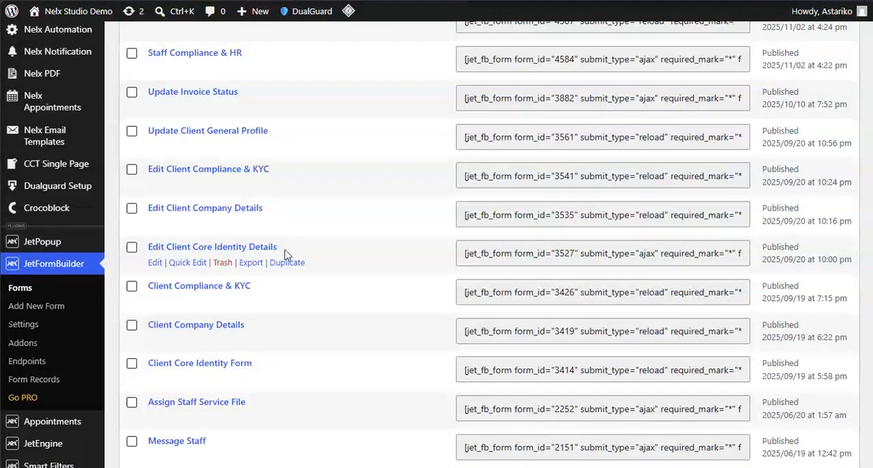
scroll(287, 254, "down", 3)
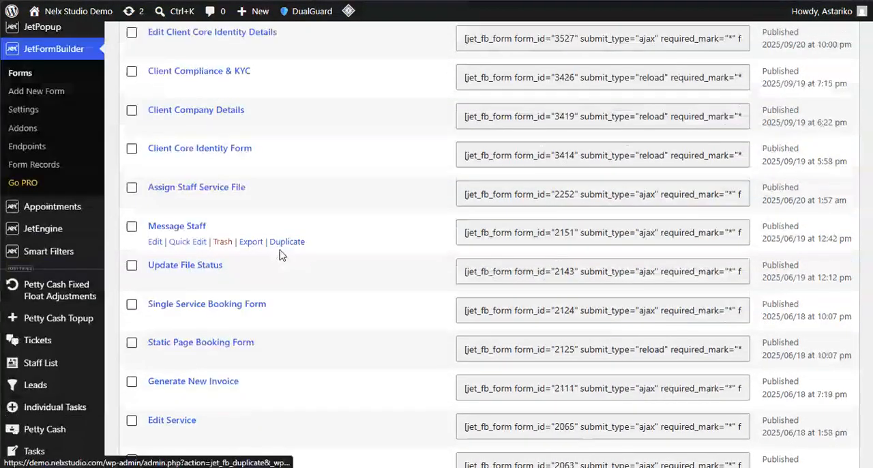
left_click(196, 307)
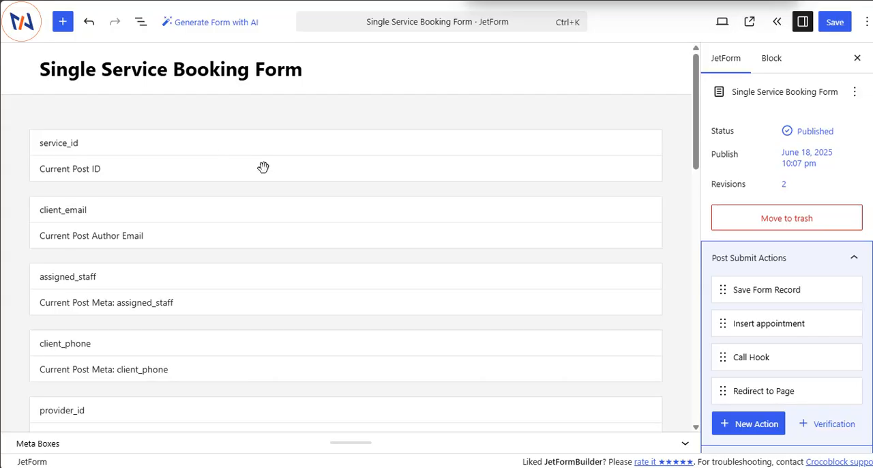
- Examine the booking form's fields, from the hidden service, client and provider fields to the appointment type, staff and date calendar
scroll(191, 216, "down", 2)
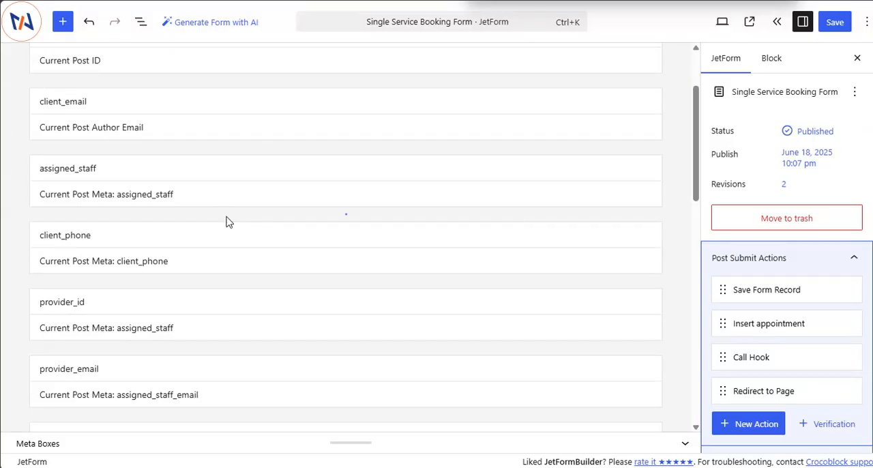
mouse_move(229, 222)
scroll(267, 205, "down", 2)
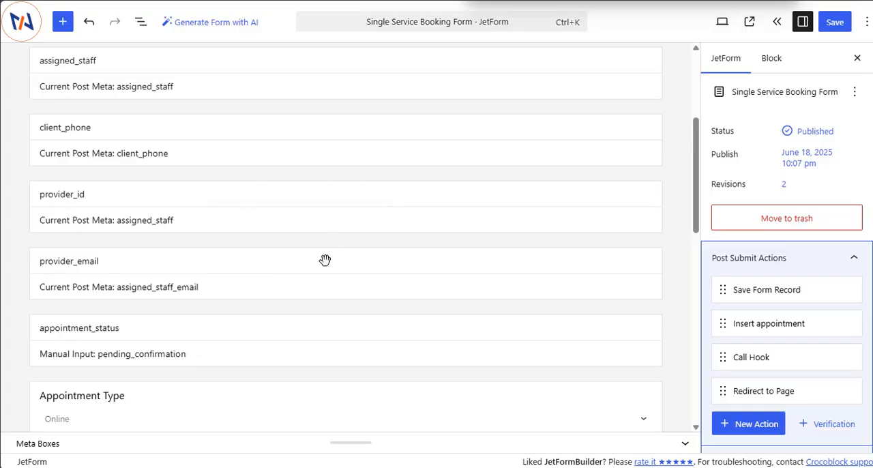
scroll(326, 259, "down", 3)
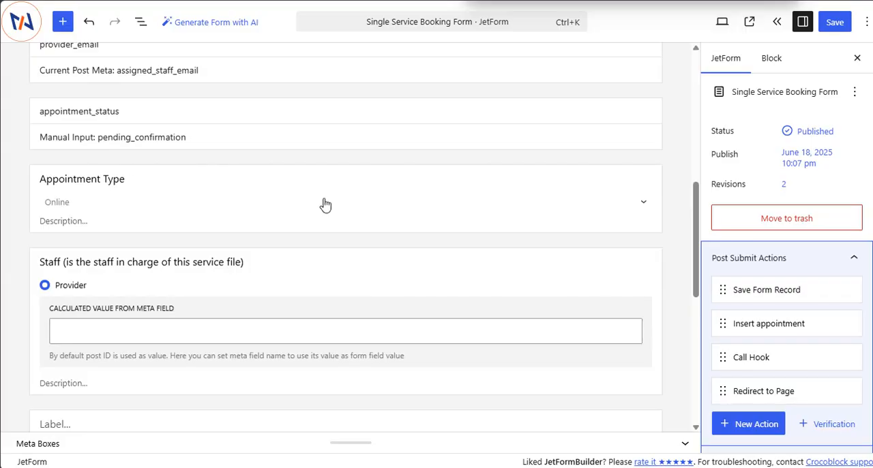
scroll(323, 204, "down", 2)
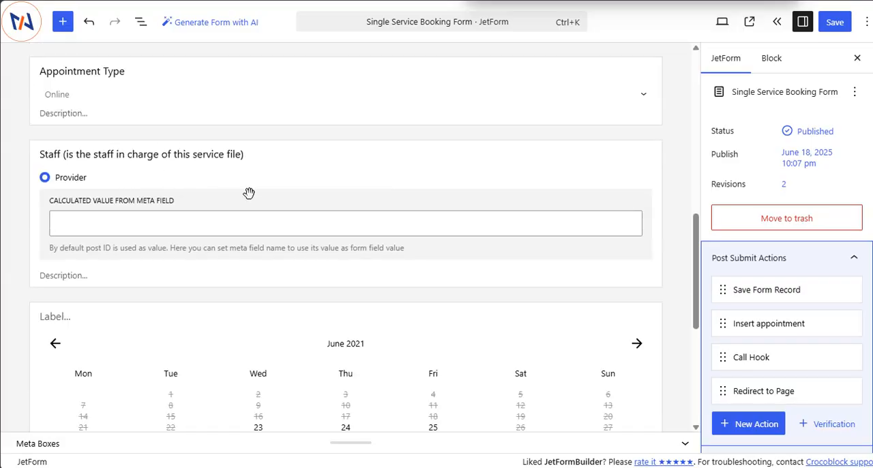
scroll(242, 201, "down", 3)
scroll(279, 214, "up", 3)
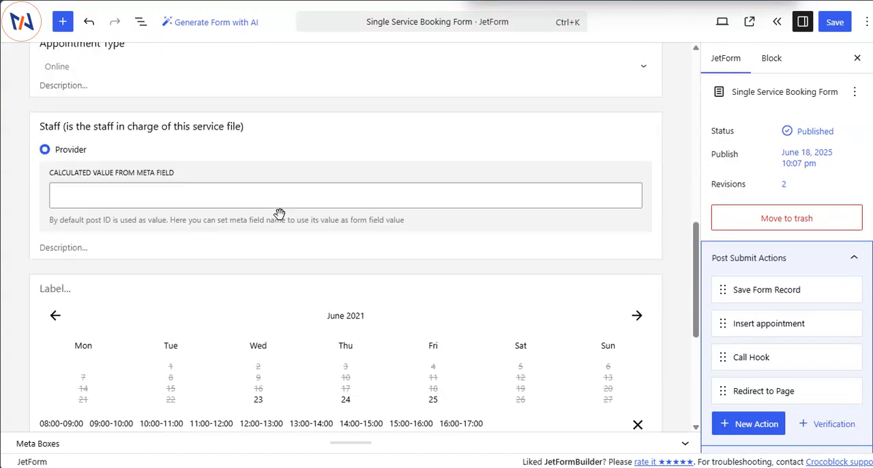
scroll(323, 363, "down", 1)
scroll(285, 207, "up", 2)
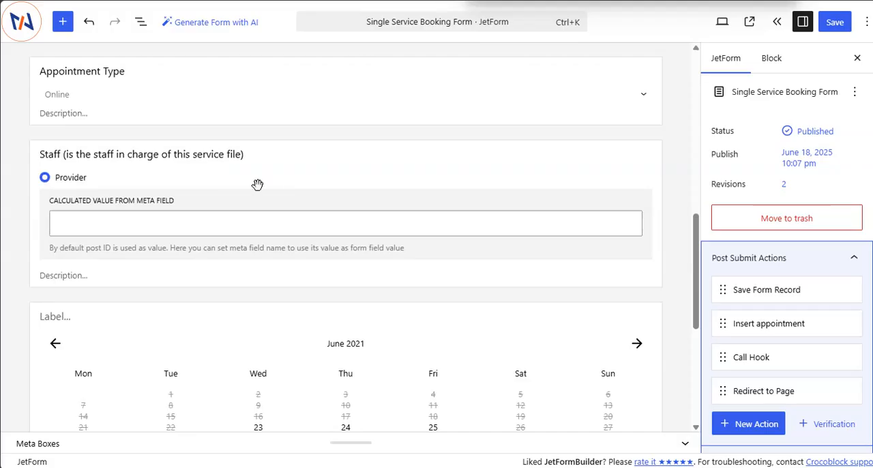
scroll(257, 184, "up", 2)
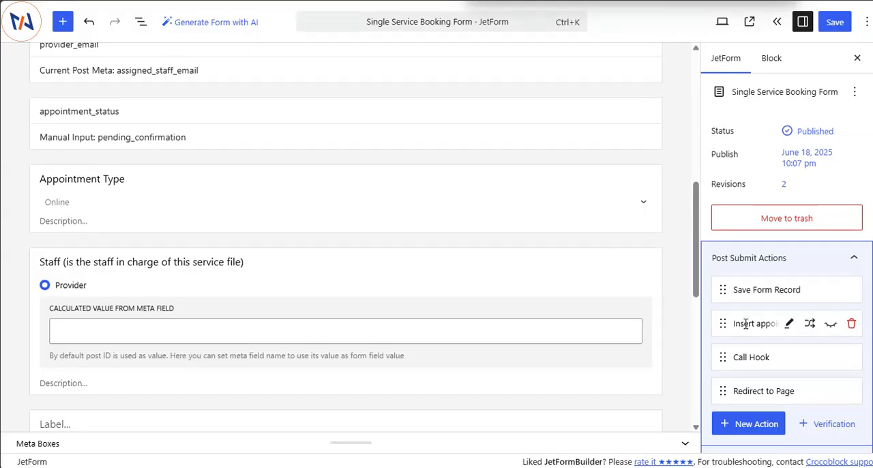
- Open the Insert appointment action's settings, review its field assignments and DB columns map, and close it without changes
left_click(789, 325)
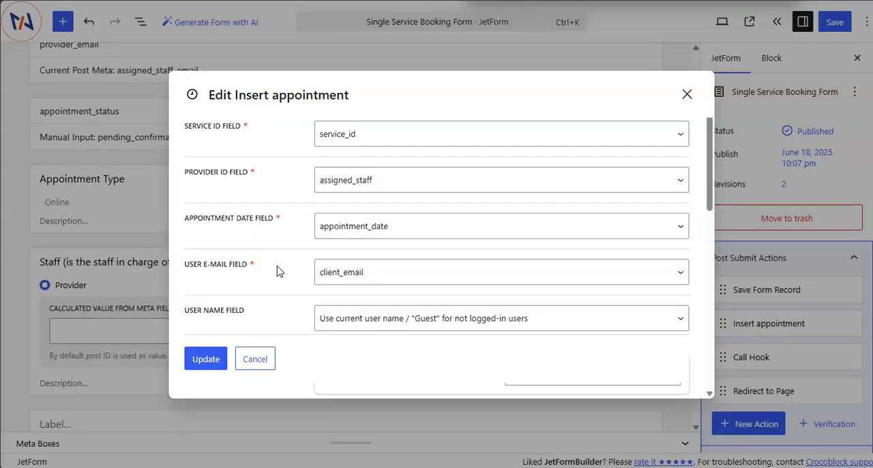
scroll(348, 198, "down", 2)
scroll(302, 209, "up", 2)
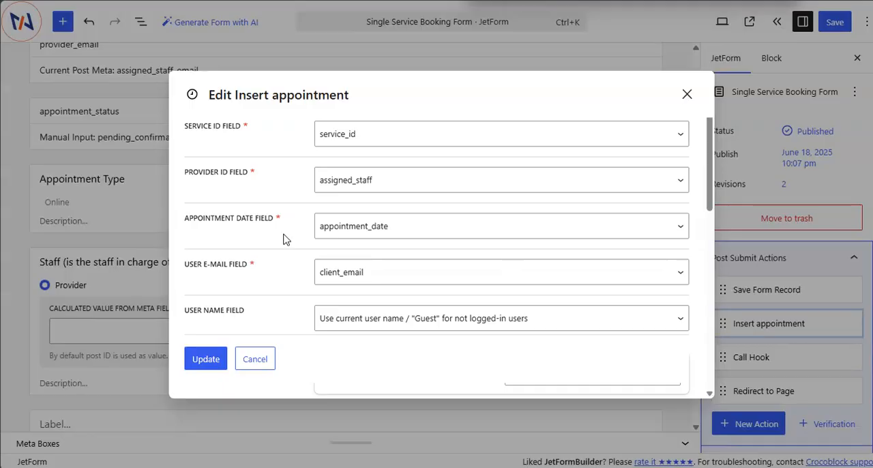
scroll(285, 239, "down", 2)
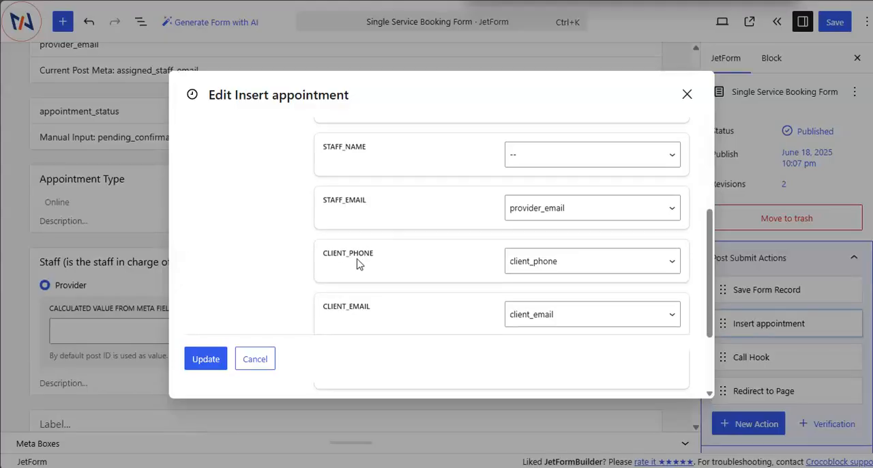
scroll(358, 264, "up", 2)
scroll(341, 256, "up", 2)
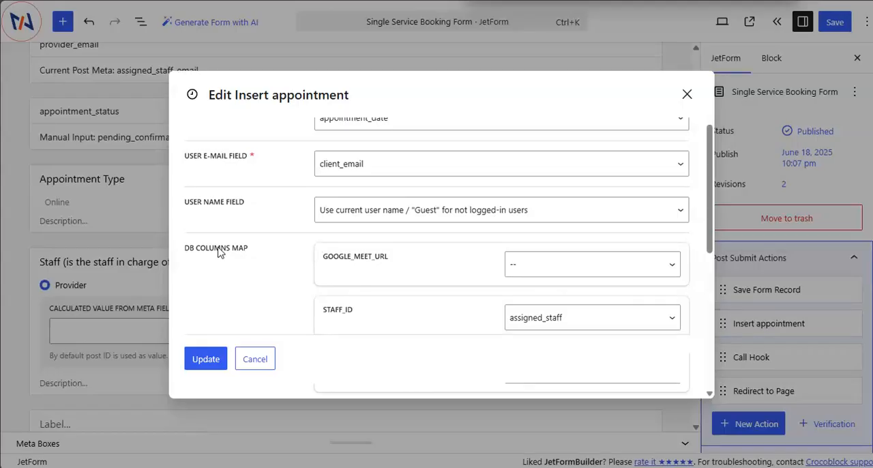
scroll(426, 273, "down", 2)
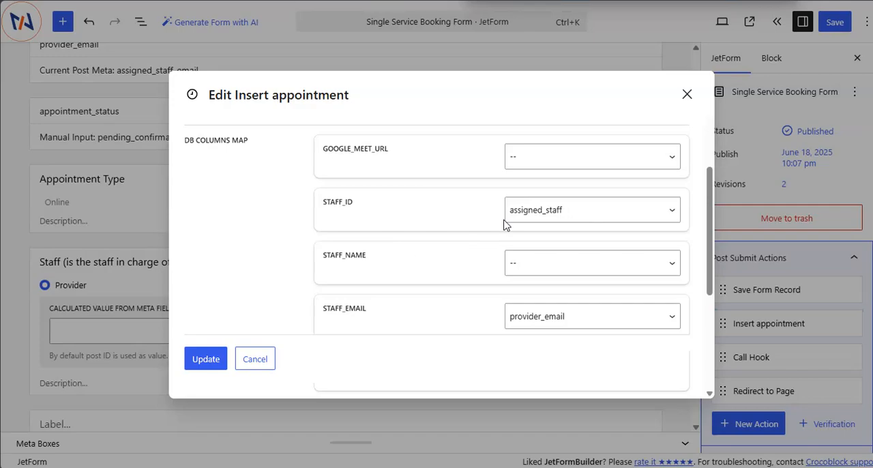
scroll(430, 246, "up", 5)
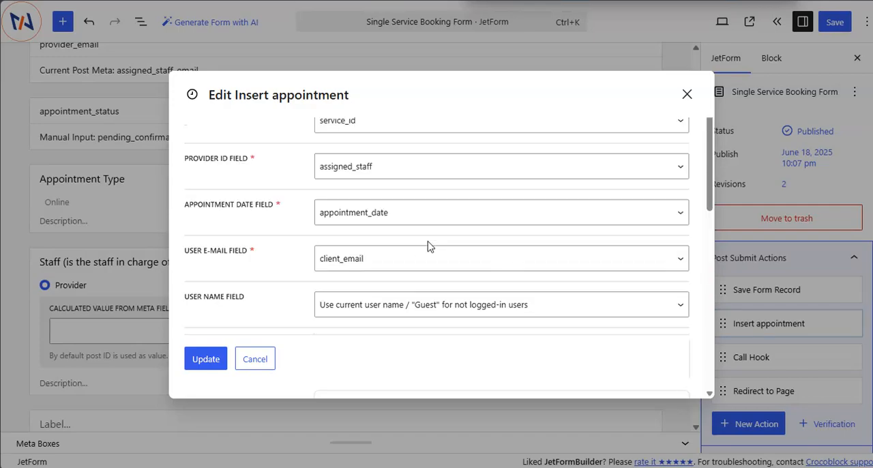
left_click(687, 94)
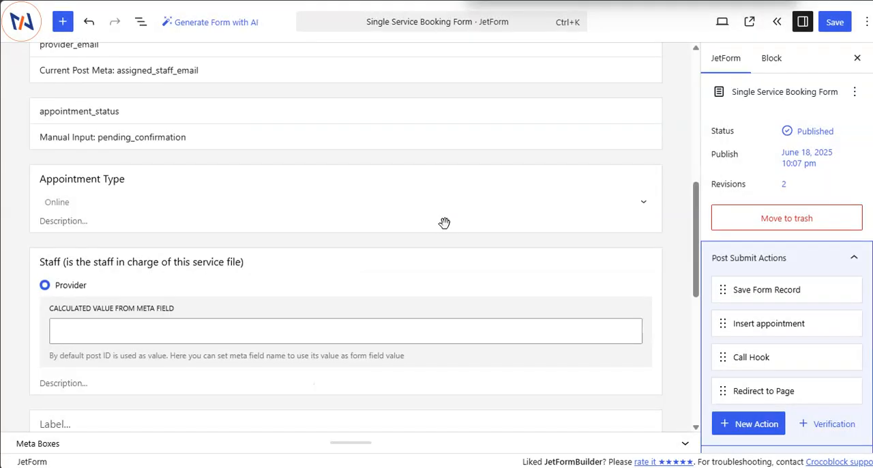
- Recheck the form's hidden fields, then switch to the Nelx Appointments tab and review the New Appointment - Provider template's linked form
scroll(444, 223, "up", 5)
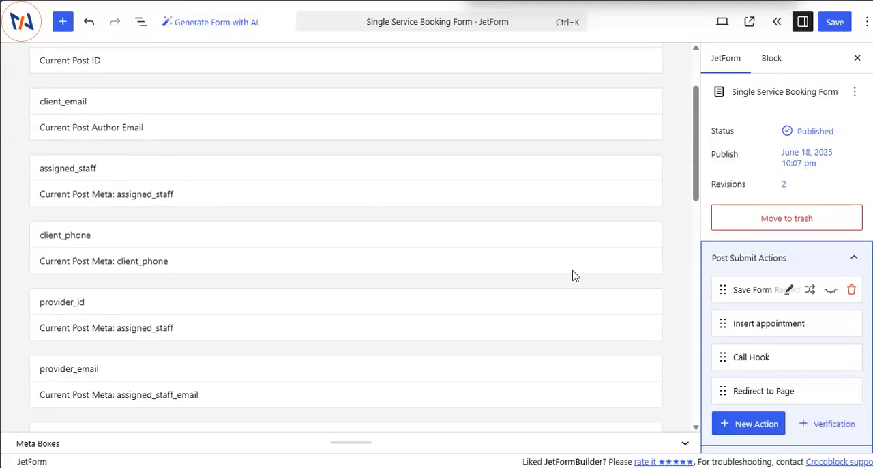
scroll(420, 223, "up", 2)
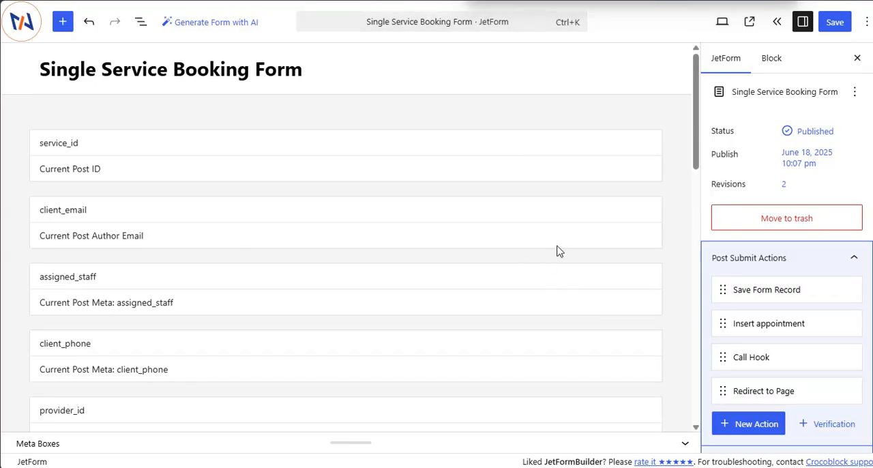
mouse_move(49, 213)
left_click(48, 132)
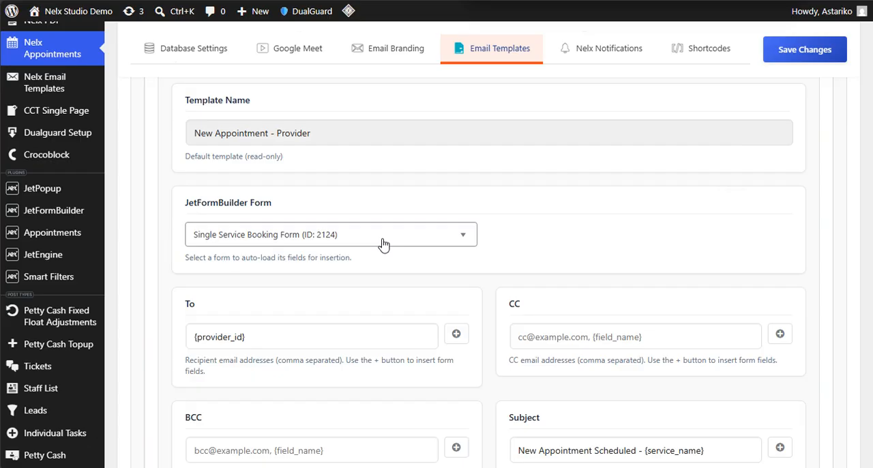
scroll(413, 273, "up", 5)
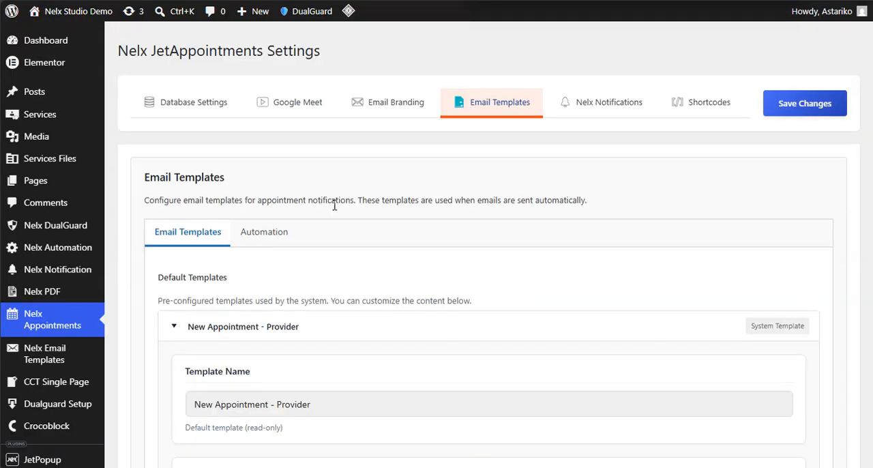
scroll(362, 218, "down", 3)
scroll(365, 221, "up", 3)
scroll(365, 220, "down", 3)
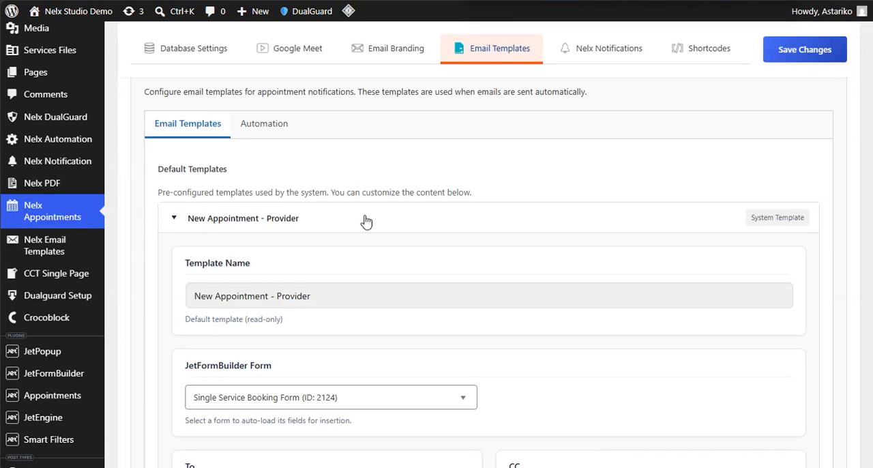
- Return to the Single Service Booking Form tab and open the settings of its Call Hook post-submit action
mouse_move(27, 146)
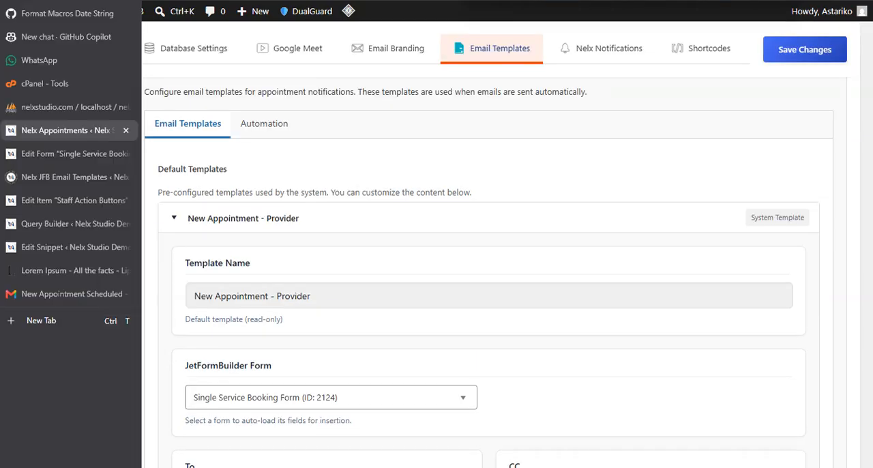
left_click(53, 148)
mouse_move(791, 363)
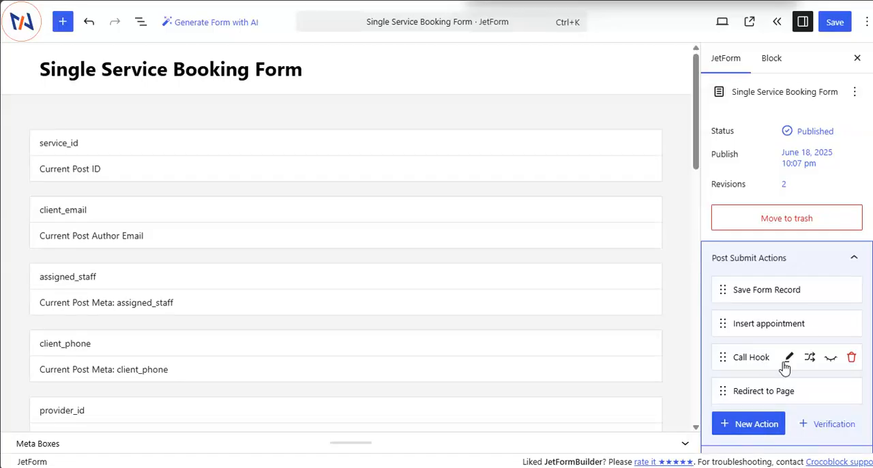
left_click(789, 357)
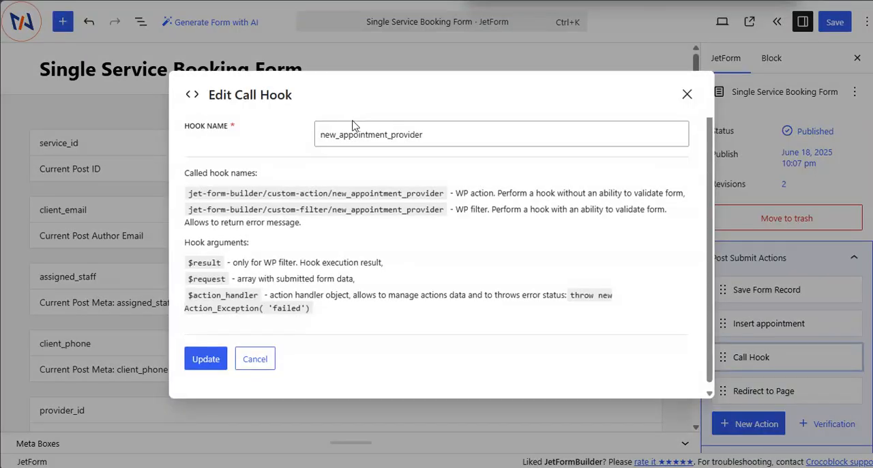
- Switch to the Nelx Appointments tab and copy the email sending hook new_appointment_provider from the New Appointment - Provider template
mouse_move(13, 129)
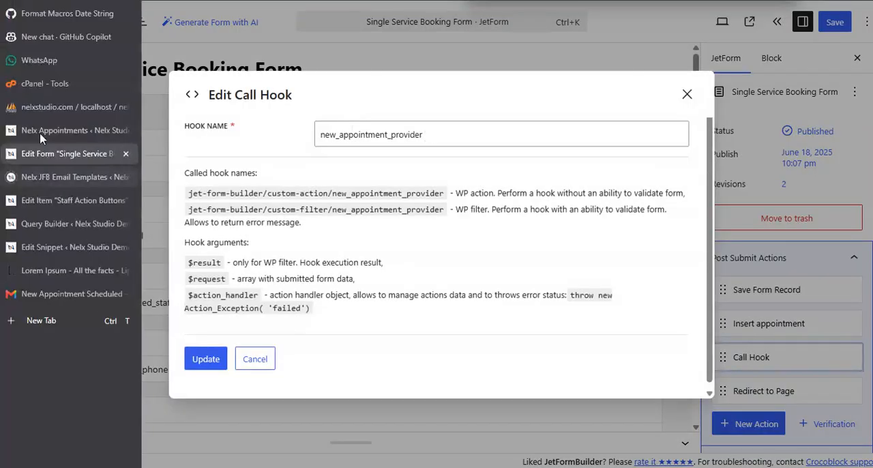
left_click(58, 125)
scroll(430, 225, "down", 6)
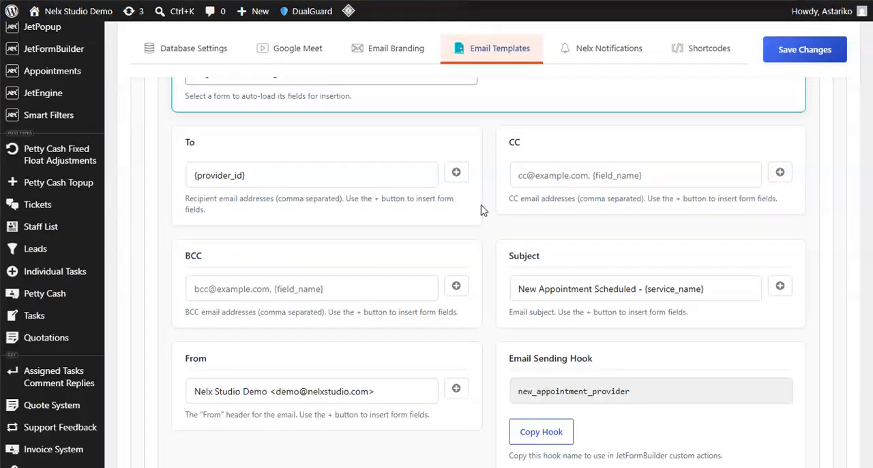
left_click(554, 215)
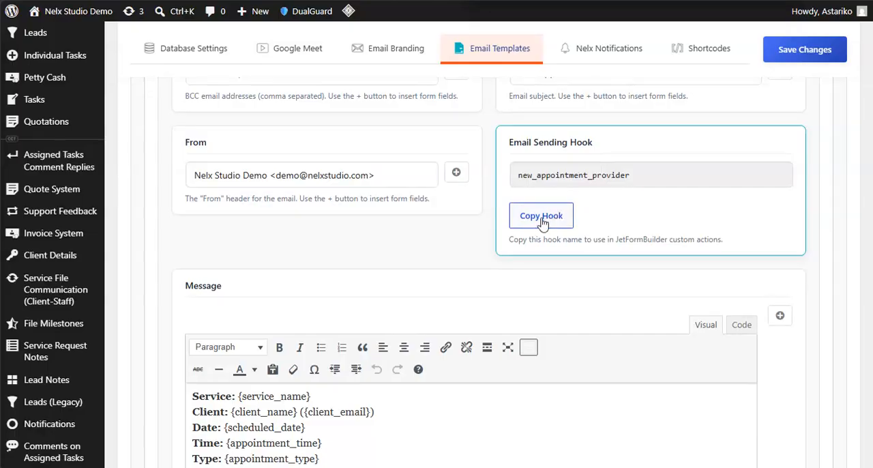
- Return to the booking form tab and update the Call Hook action with the hook name new_appointment_provider
mouse_move(14, 153)
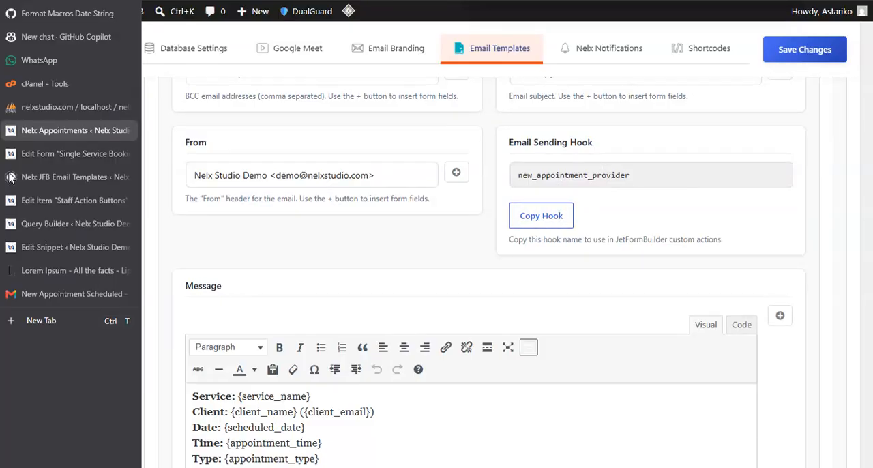
left_click(42, 155)
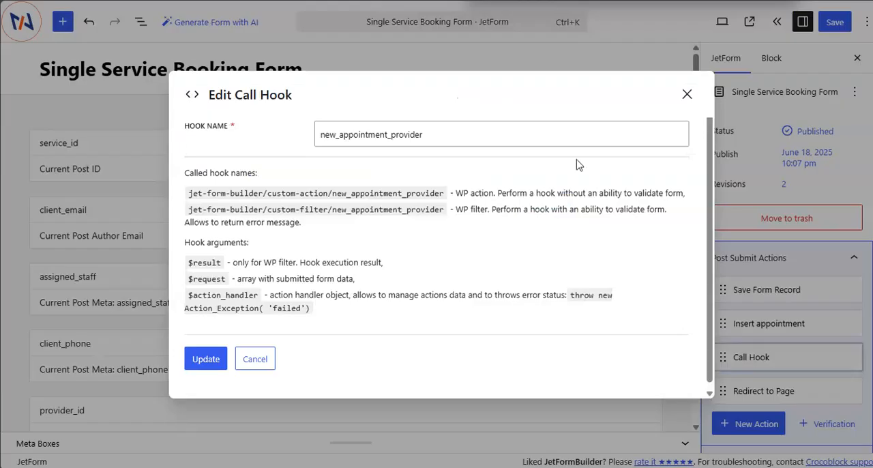
left_click(204, 360)
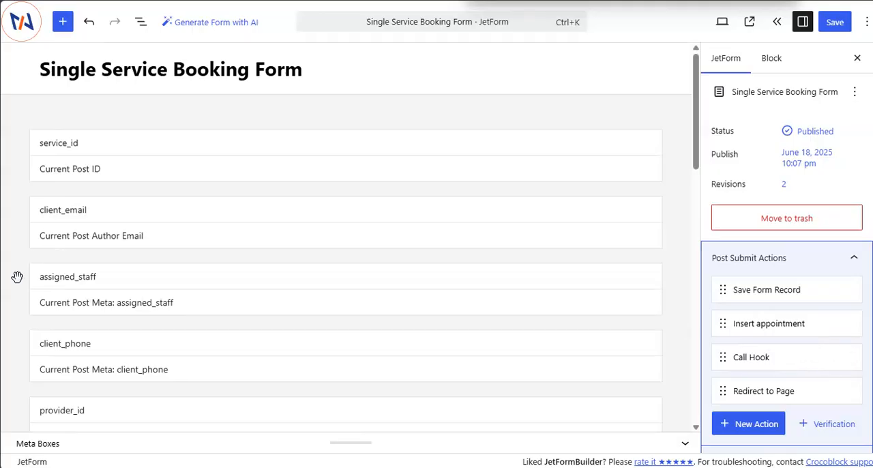
- Review the New Appointment Scheduled email in the Gmail tab, including its Google Meet section, and return to the Nelx Appointments tab
mouse_move(14, 276)
left_click(45, 295)
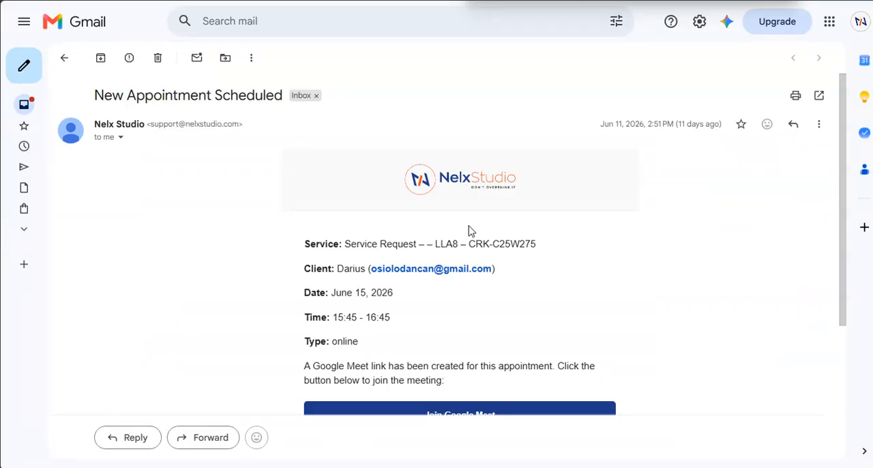
scroll(385, 215, "down", 3)
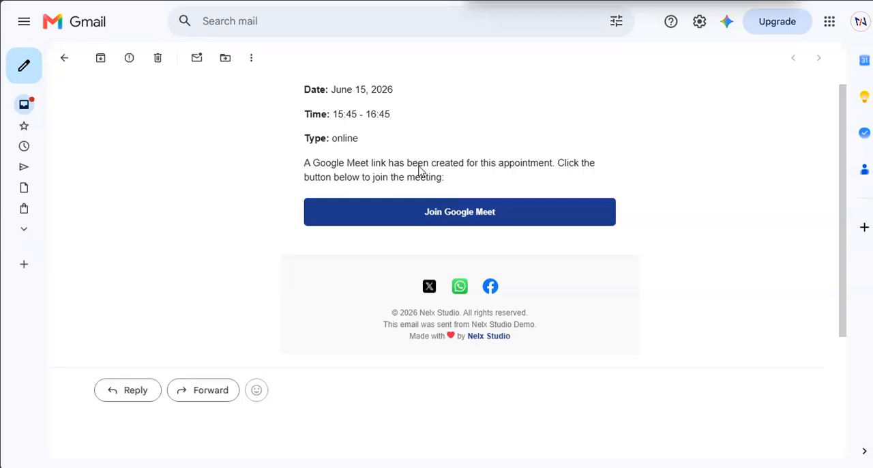
scroll(419, 171, "up", 3)
mouse_move(2, 273)
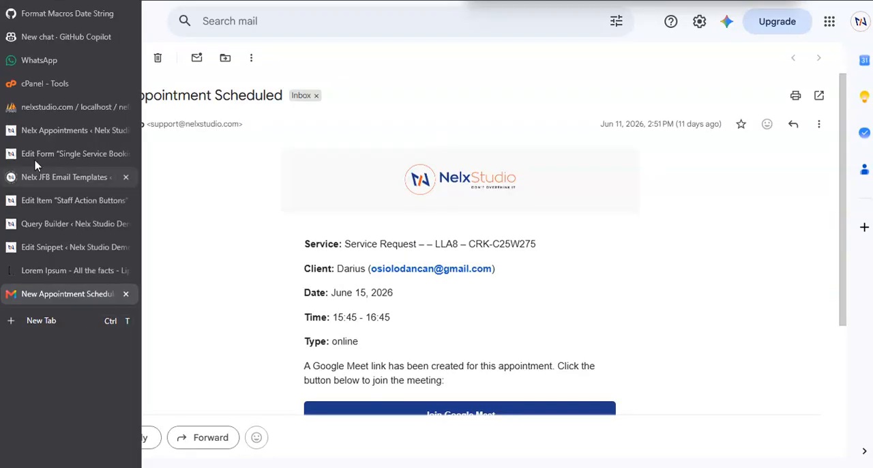
left_click(39, 130)
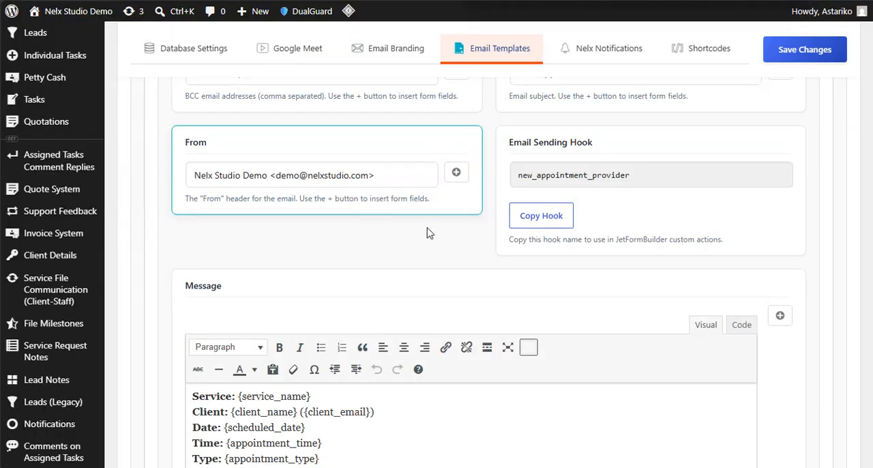
- Review the message body of the New Appointment - Provider template, including its placeholders and the physical appointment condition
scroll(428, 233, "down", 3)
scroll(362, 238, "up", 2)
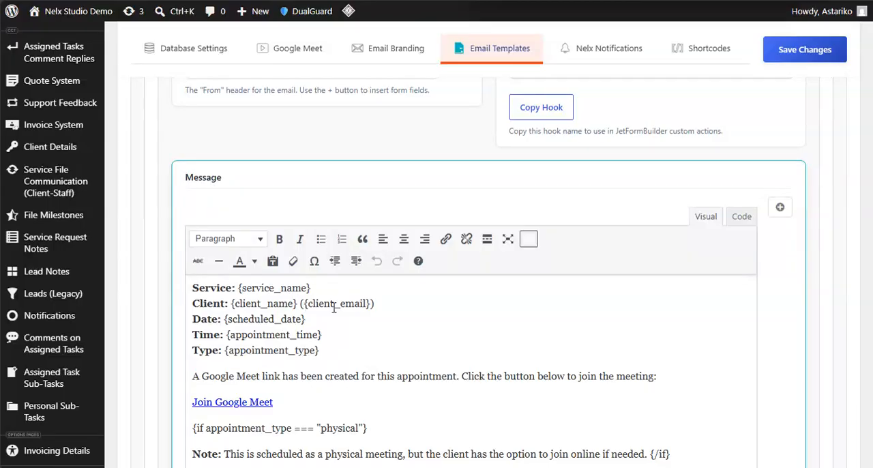
scroll(362, 280, "down", 2)
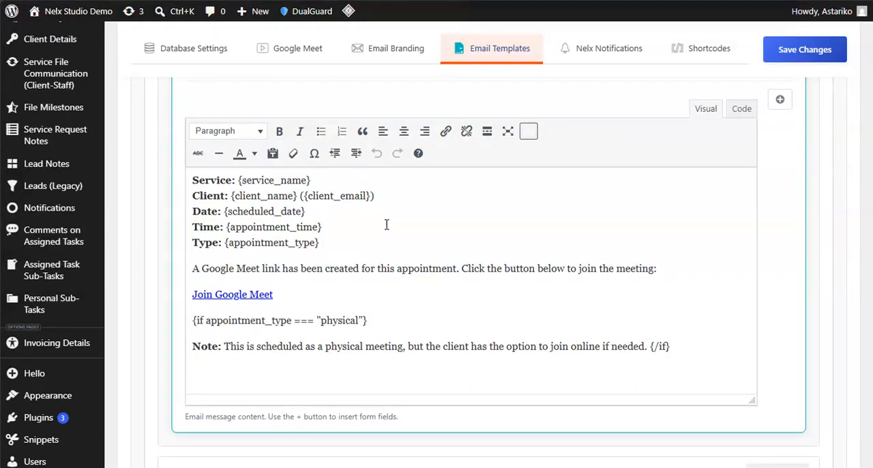
scroll(398, 289, "up", 12)
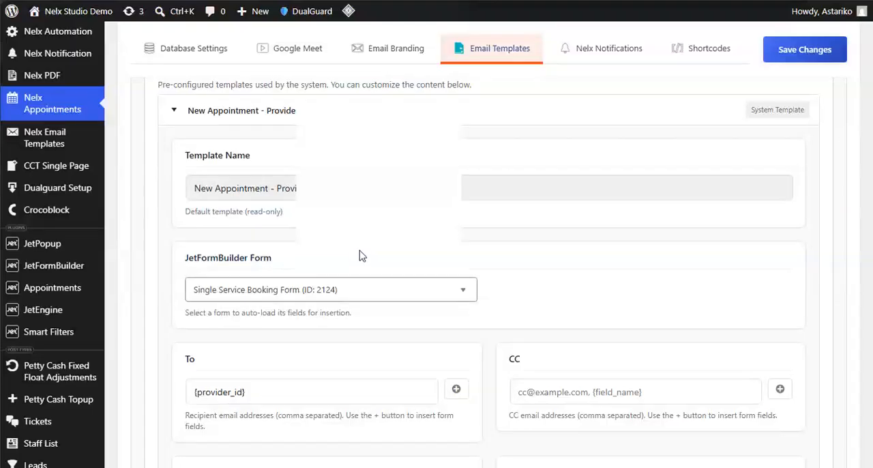
- Search the JetFormBuilder form list of the New Appointment - Provider template for "Sing" and close it, keeping the selected form
scroll(363, 256, "down", 2)
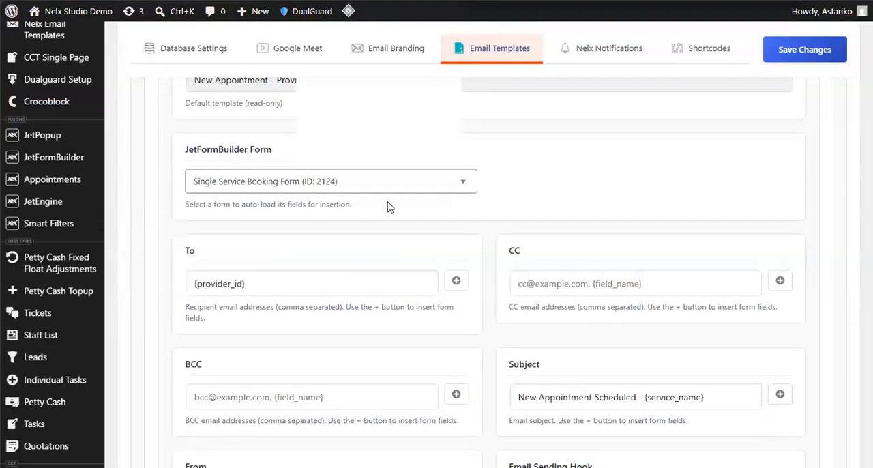
left_click(464, 185)
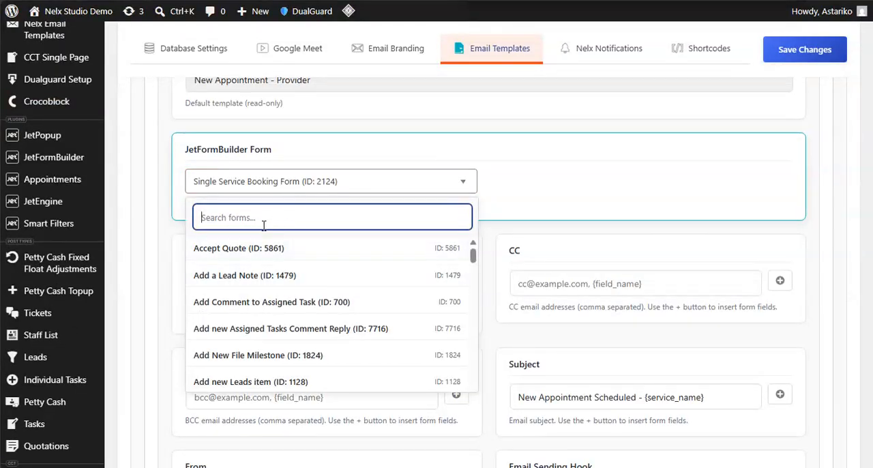
type("Sing")
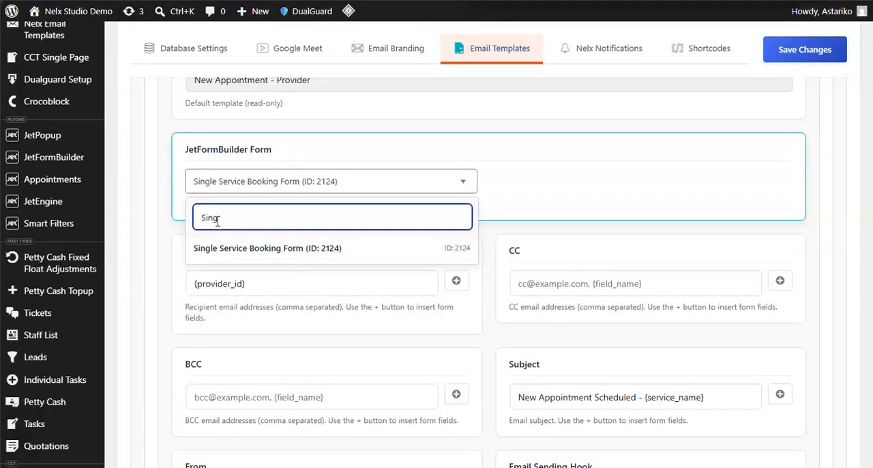
left_click(528, 177)
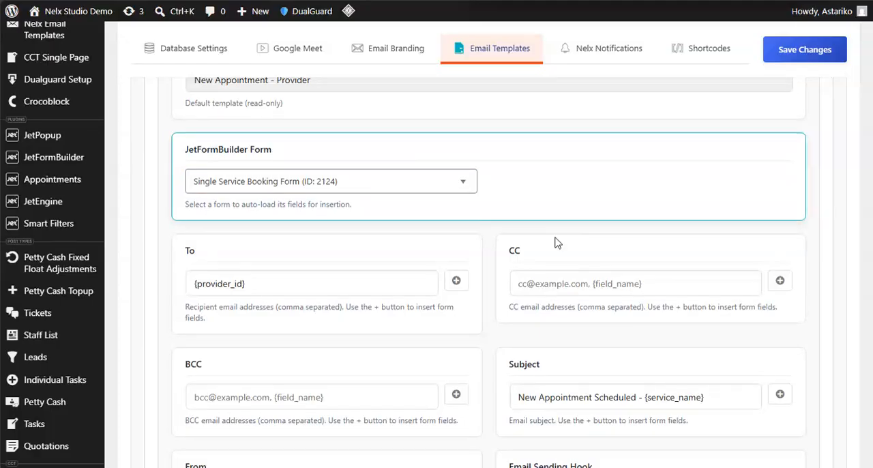
- Examine the form fields that can be inserted as the template's To recipient, and close the list without inserting any
left_click(457, 281)
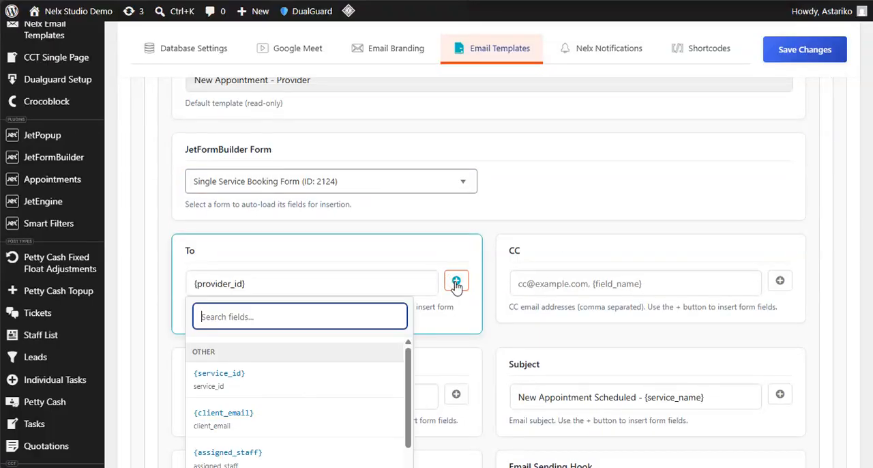
scroll(456, 282, "down", 2)
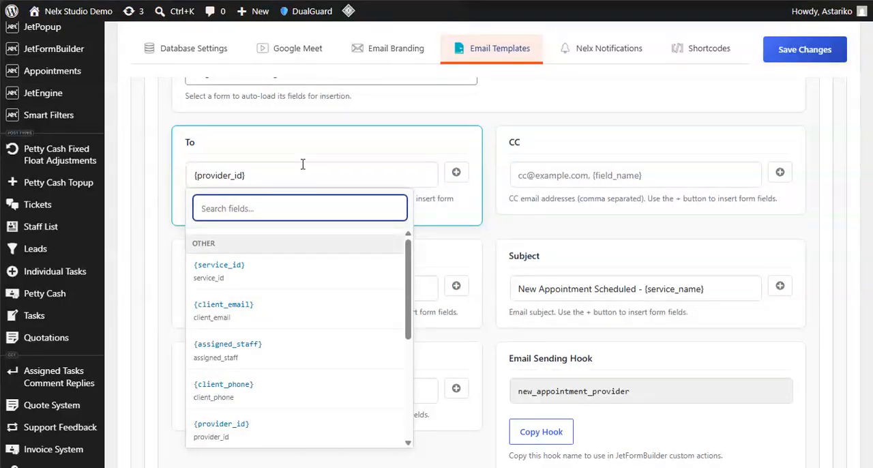
left_click(267, 175)
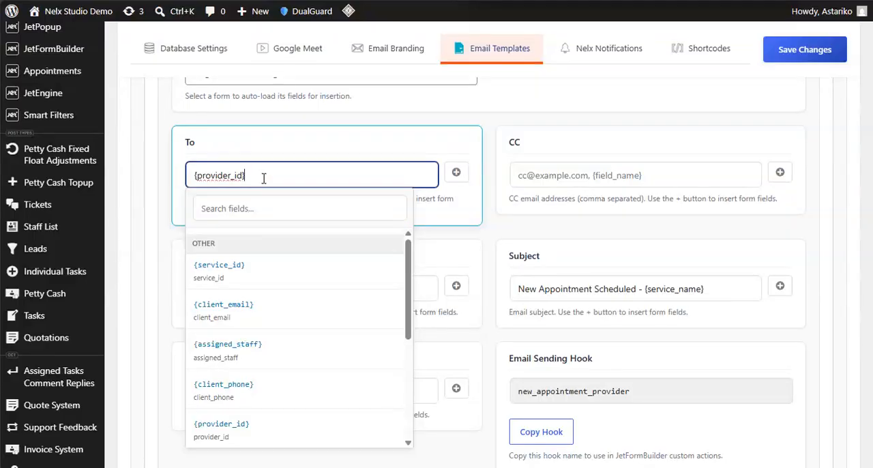
left_click(362, 144)
- Check the remaining New Appointment - Provider settings, collapse the template and bring the custom templates into view
scroll(358, 210, "down", 2)
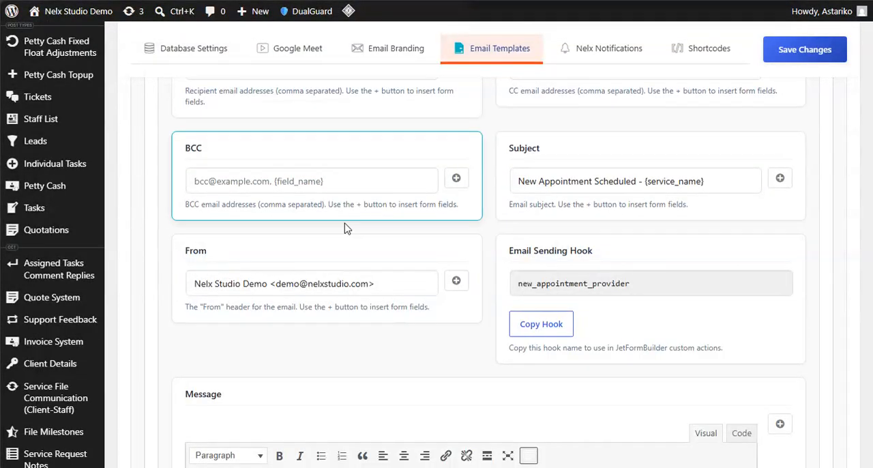
scroll(356, 186, "up", 2)
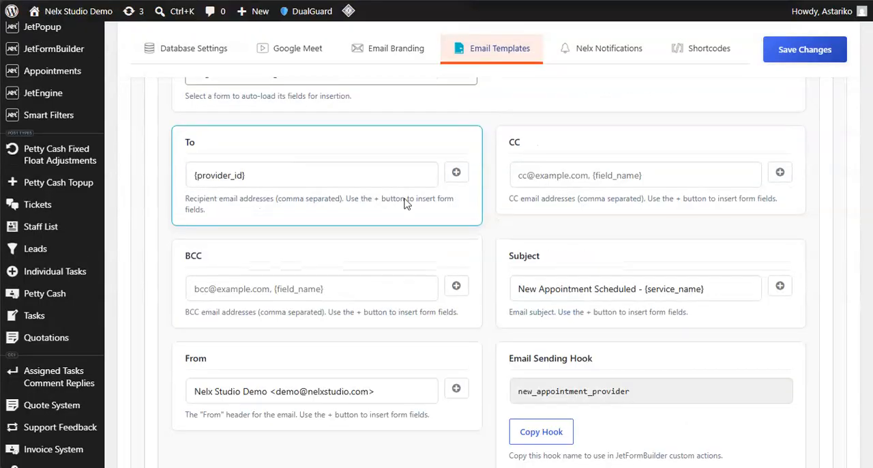
scroll(405, 205, "down", 5)
scroll(402, 217, "up", 7)
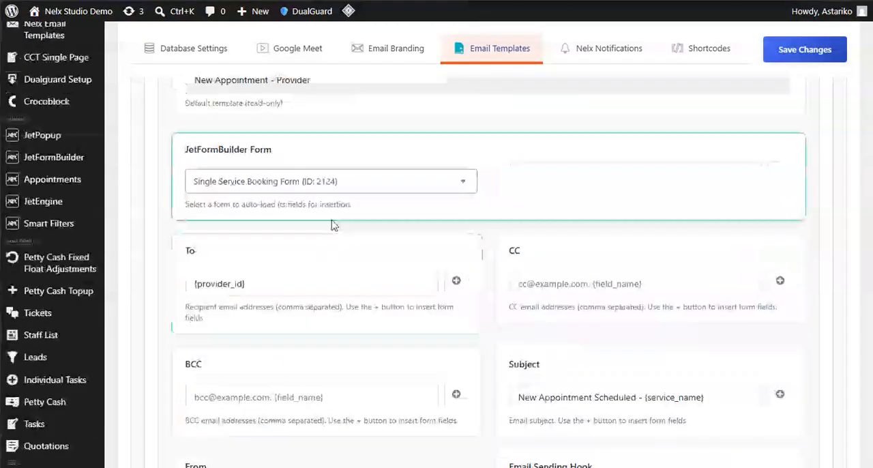
scroll(332, 225, "up", 4)
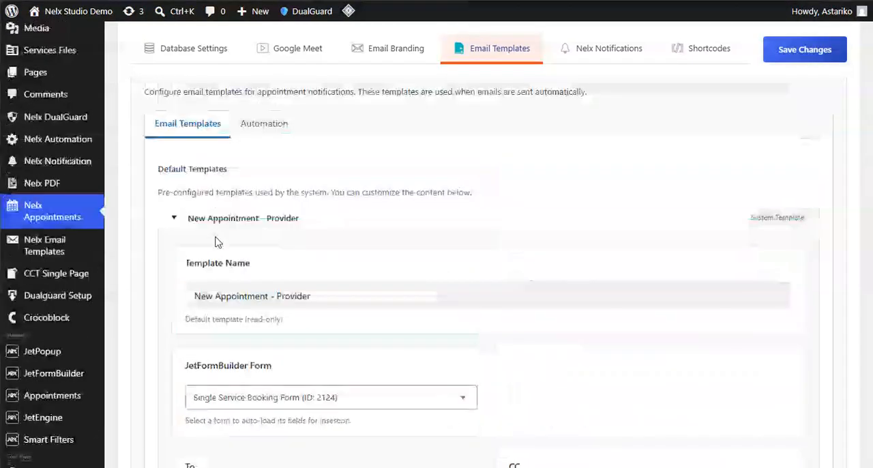
left_click(177, 219)
scroll(306, 296, "down", 6)
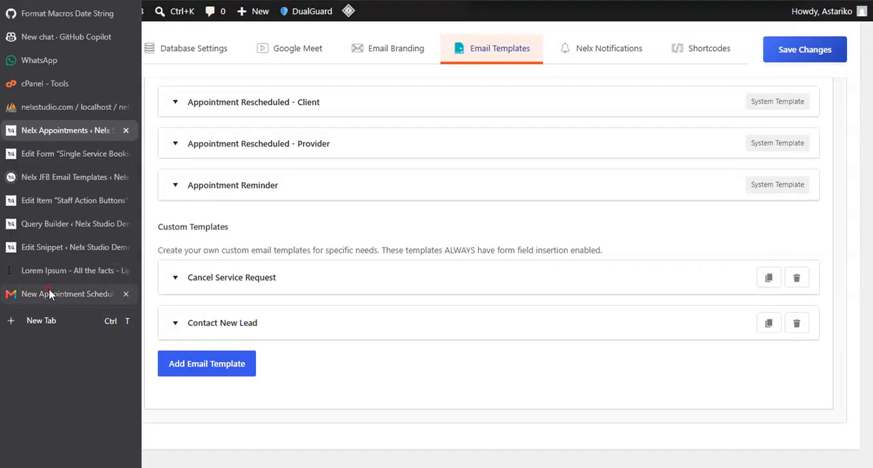
- Switch to the Gmail tab to review the New Appointment Scheduled email, and return to the Nelx Appointments tab
left_click(21, 293)
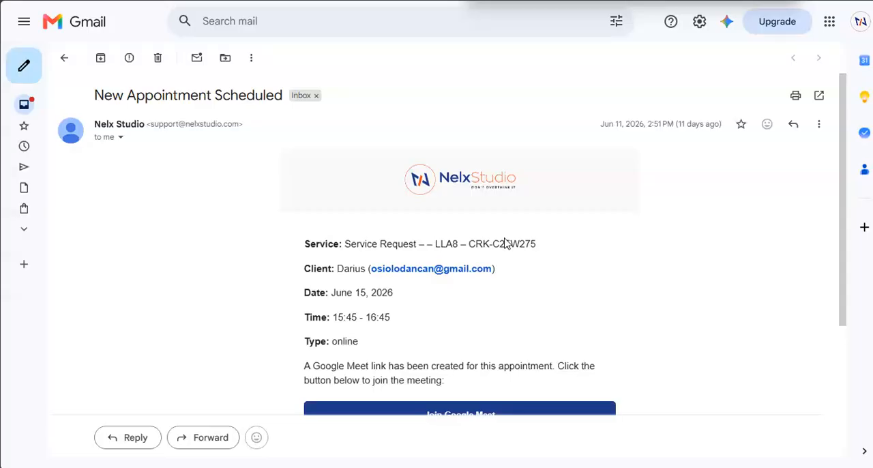
mouse_move(2, 266)
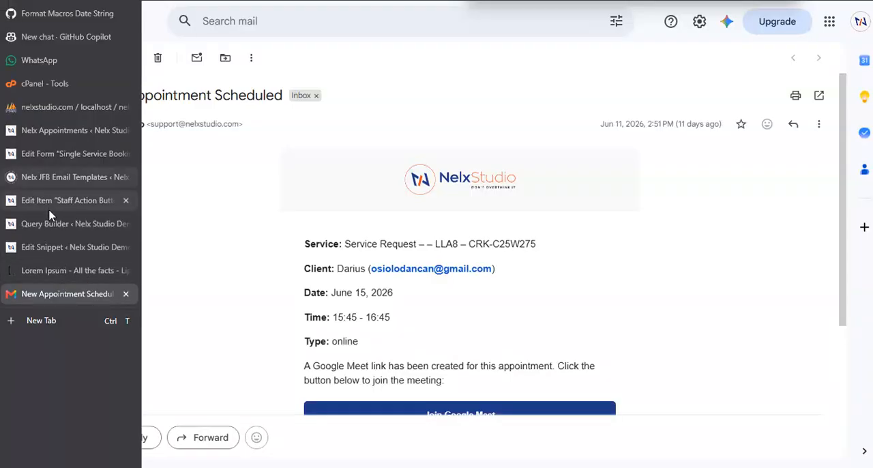
left_click(34, 130)
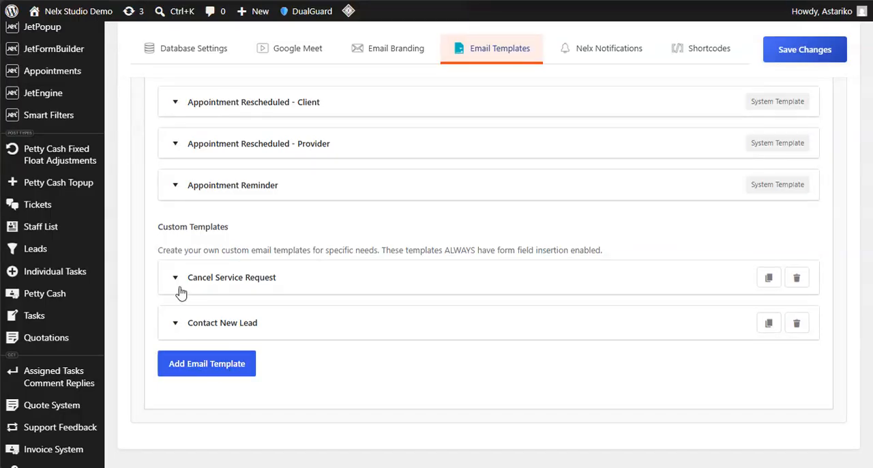
- Expand the Contact New Lead custom template and check its JetFormBuilder form selection without changing it
left_click(176, 325)
scroll(355, 334, "down", 3)
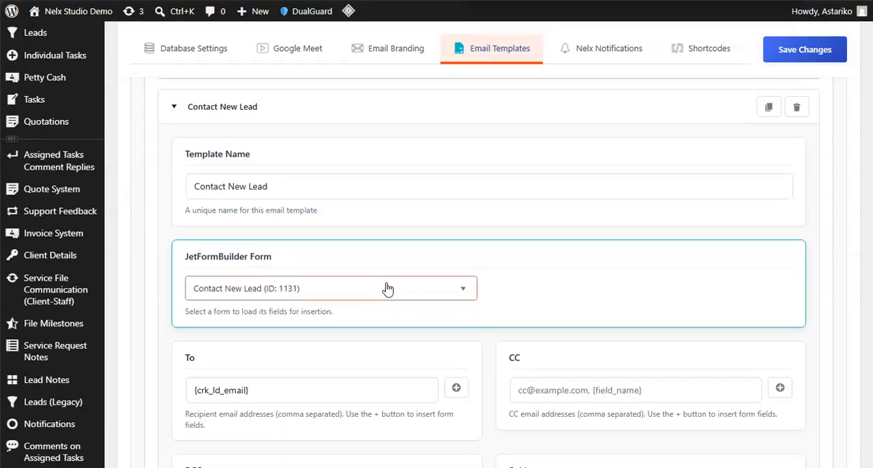
left_click(349, 289)
left_click(521, 248)
scroll(508, 246, "down", 2)
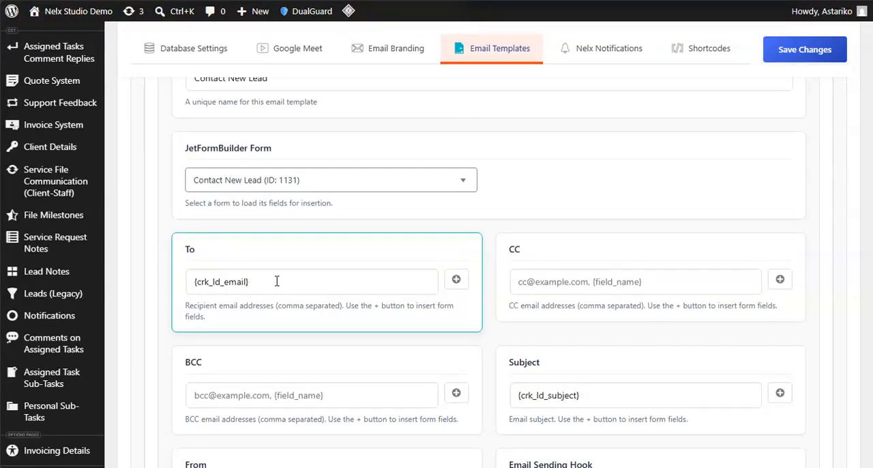
- Examine the Contact New Lead template's To placeholder {crk_ld_email}, along with its subject, sender and sending hook
left_click(268, 281)
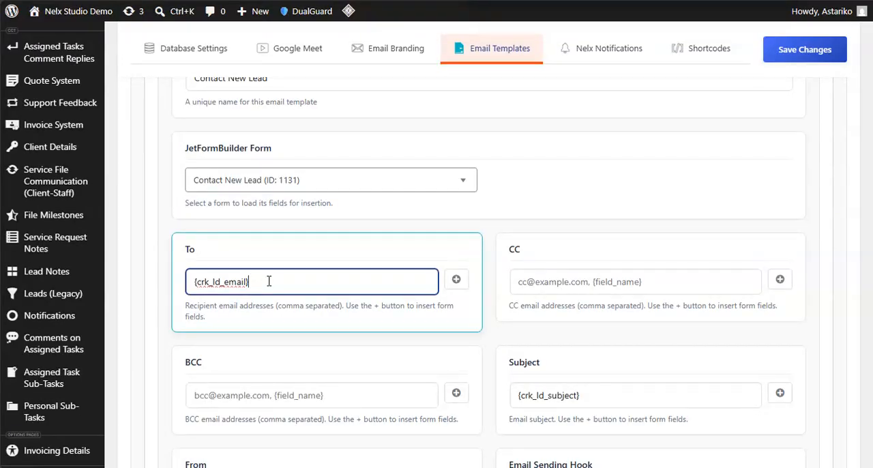
left_click_drag(268, 281, 189, 287)
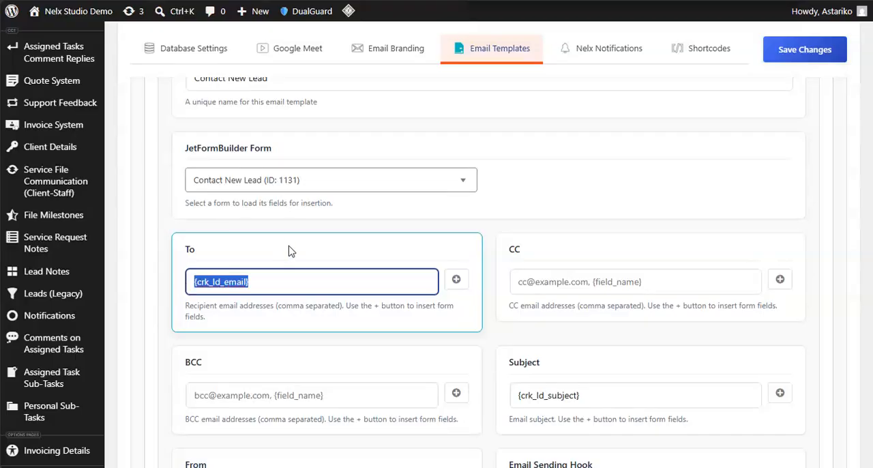
left_click(280, 273)
scroll(395, 271, "down", 4)
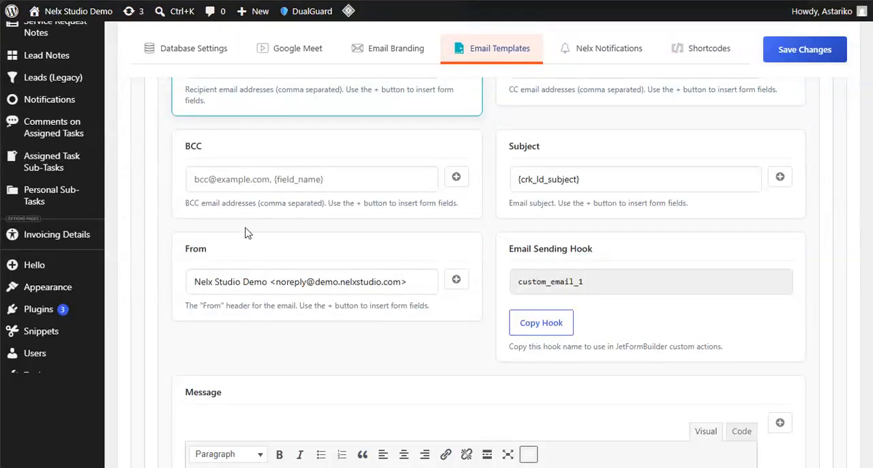
scroll(426, 224, "down", 3)
scroll(434, 225, "down", 2)
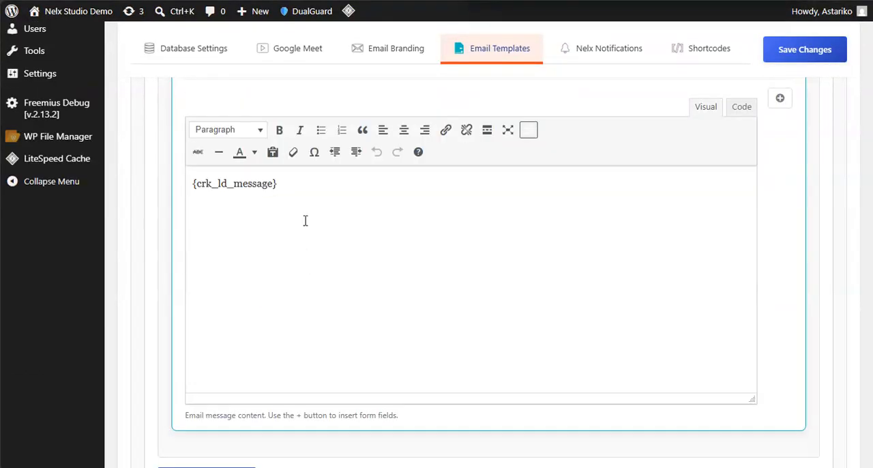
- Examine the Contact New Lead message body and its list of insertable form fields, and close the list without inserting any
left_click(298, 201)
scroll(373, 311, "up", 2)
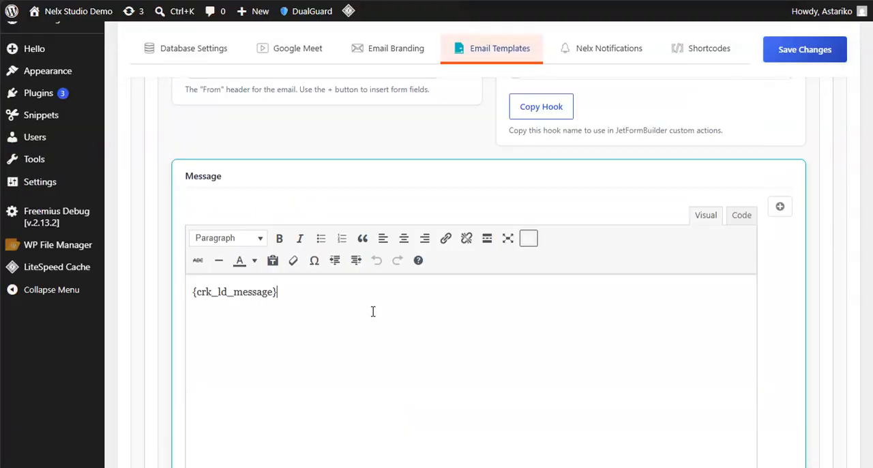
scroll(310, 273, "down", 2)
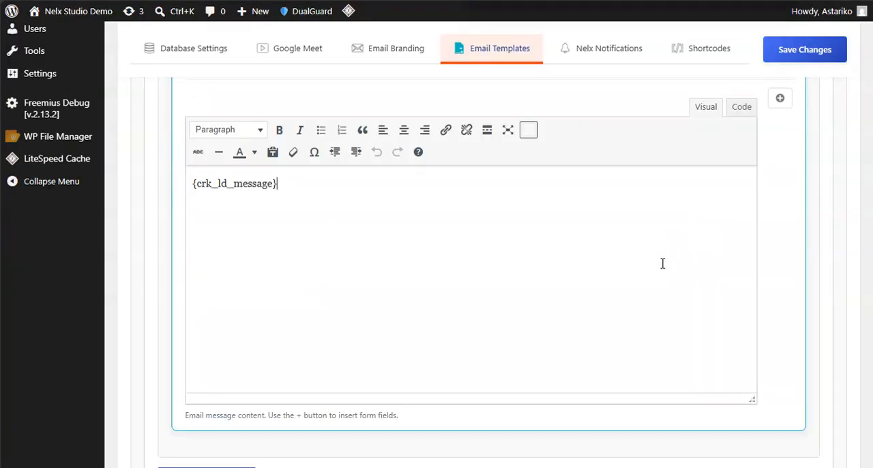
scroll(683, 239, "up", 2)
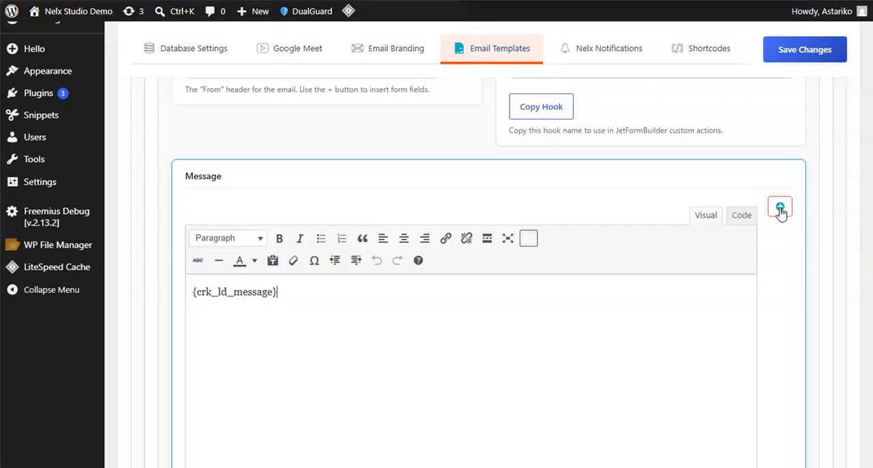
left_click(780, 209)
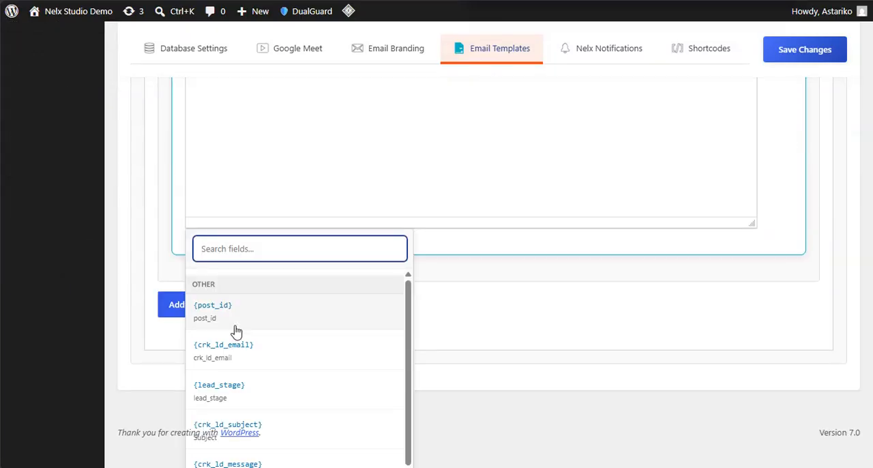
scroll(291, 339, "down", 1)
left_click(454, 310)
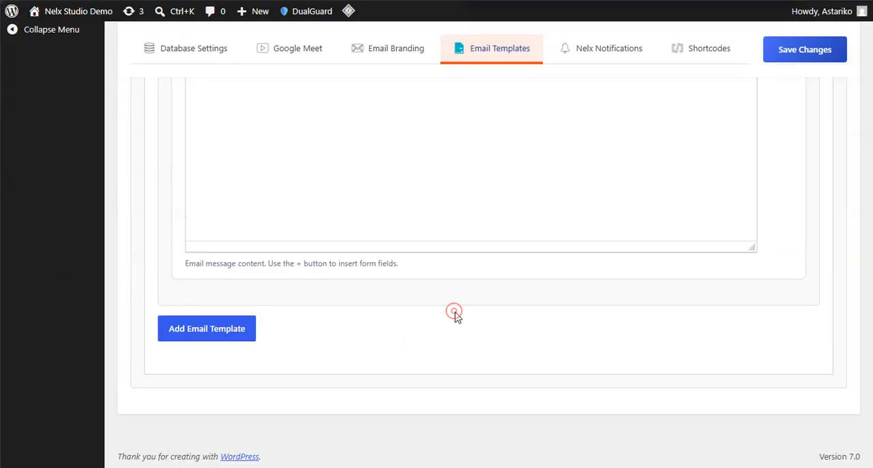
- View the form fields available for the Contact New Lead template's To recipient and close the list without inserting any
scroll(409, 234, "up", 8)
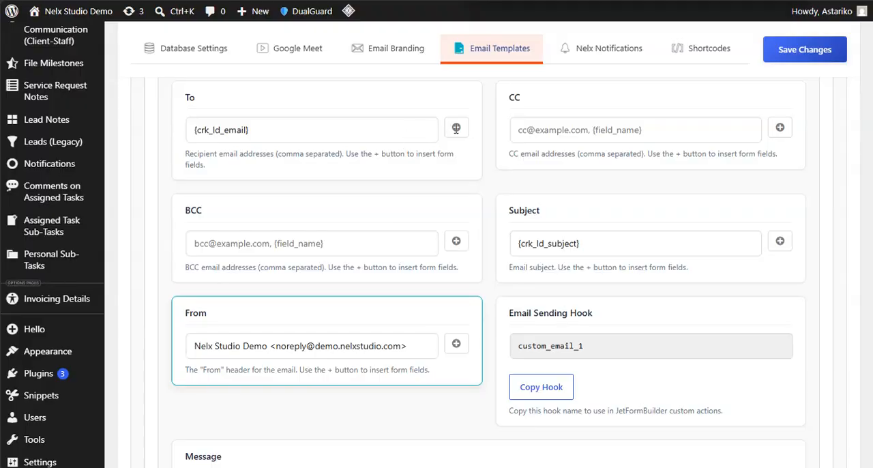
left_click(190, 127)
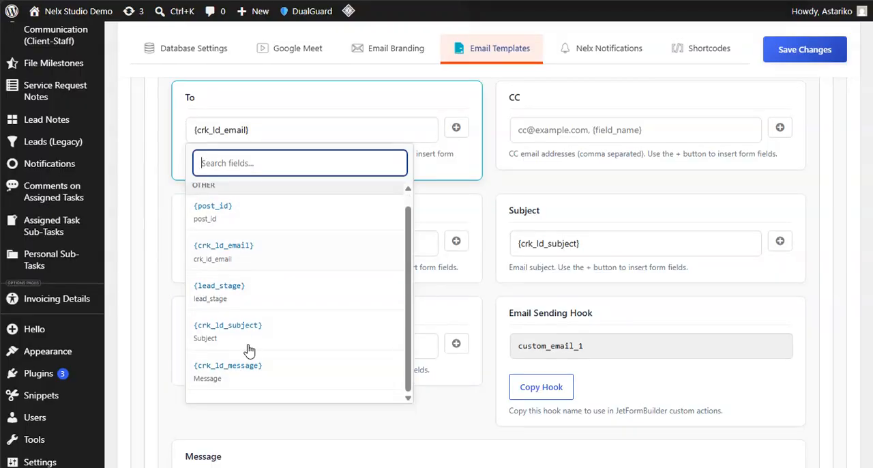
left_click(436, 183)
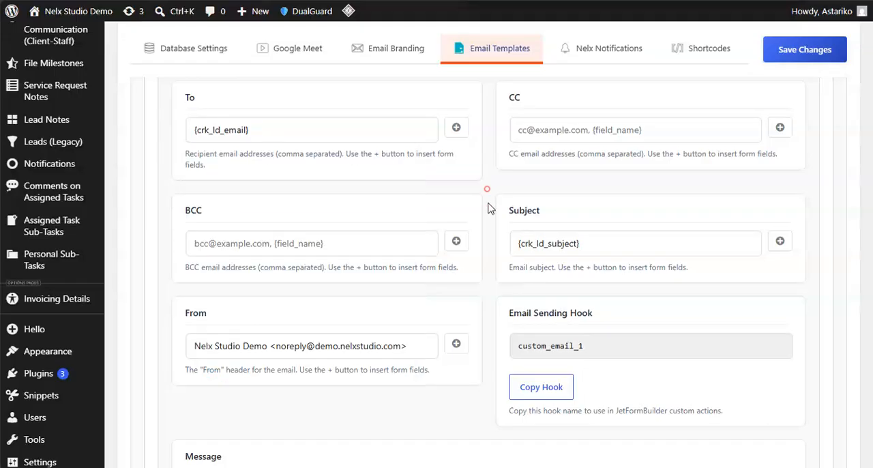
- Compare the {crk_ld_message} placeholder in the message body with the Contact New Lead template's recipient, subject and hook settings
scroll(435, 225, "down", 6)
left_click(268, 180)
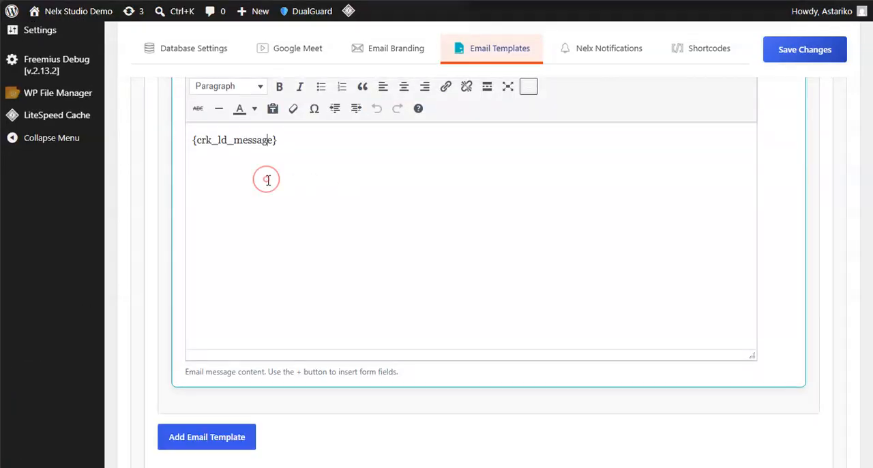
scroll(369, 238, "up", 5)
scroll(401, 254, "up", 3)
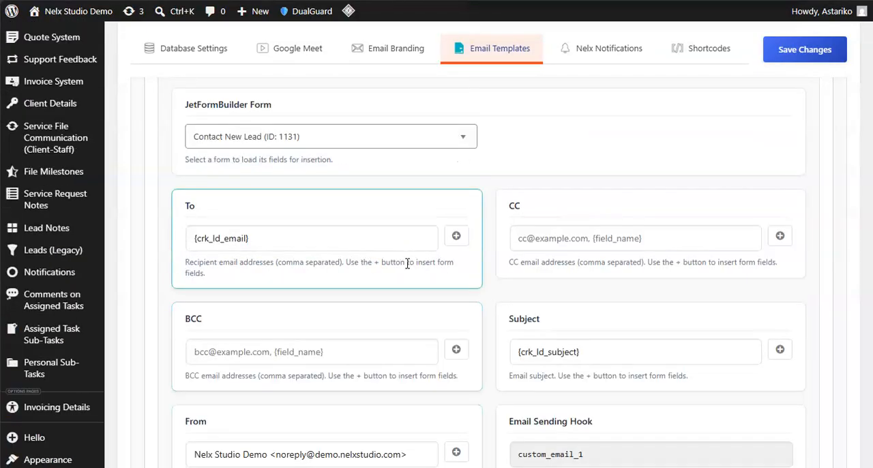
scroll(410, 262, "down", 3)
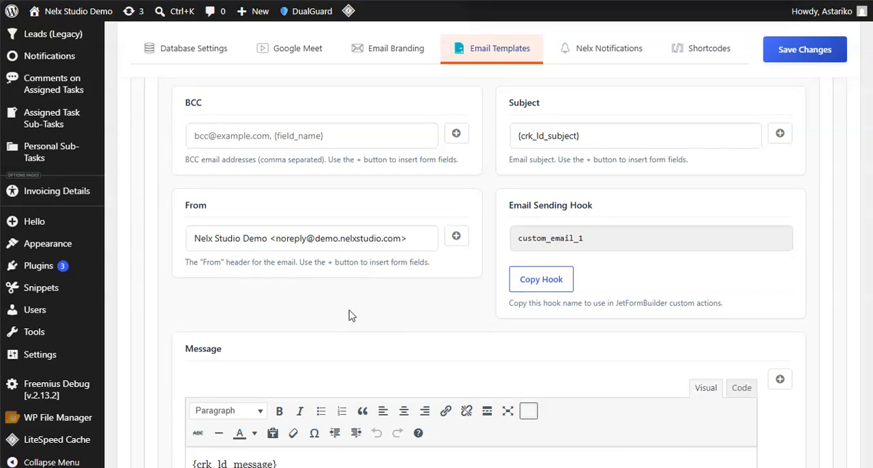
- Review the Contact New Lead template's linked JetFormBuilder form and the {crk_ld_email} placeholder in its To recipient
scroll(351, 314, "up", 5)
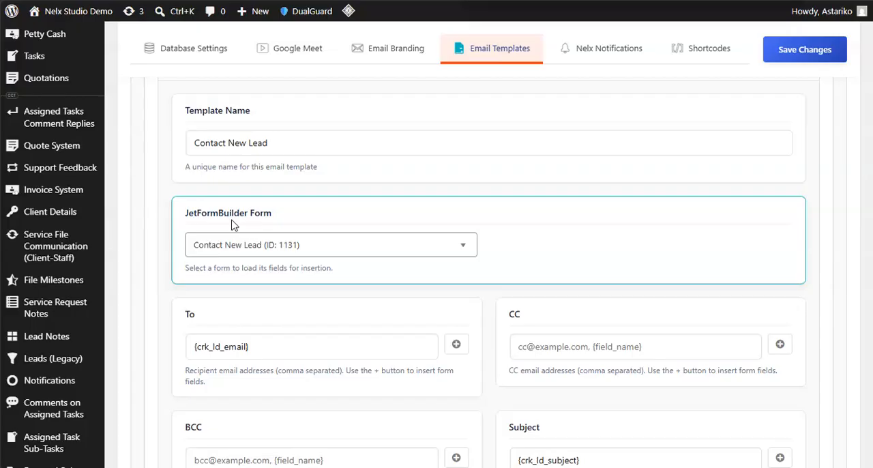
scroll(238, 247, "up", 3)
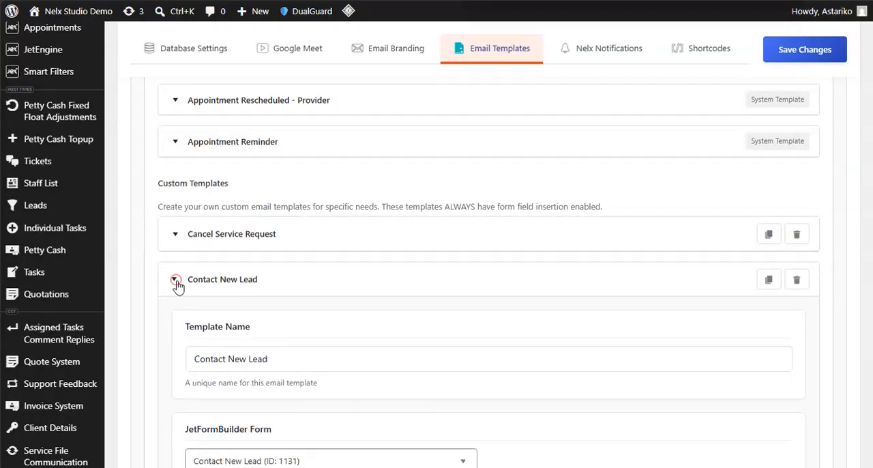
left_click(177, 282)
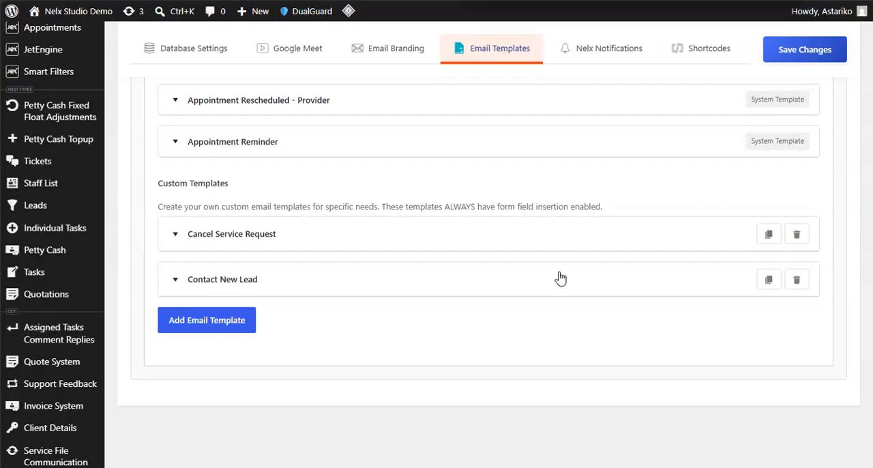
left_click(174, 280)
scroll(341, 273, "down", 2)
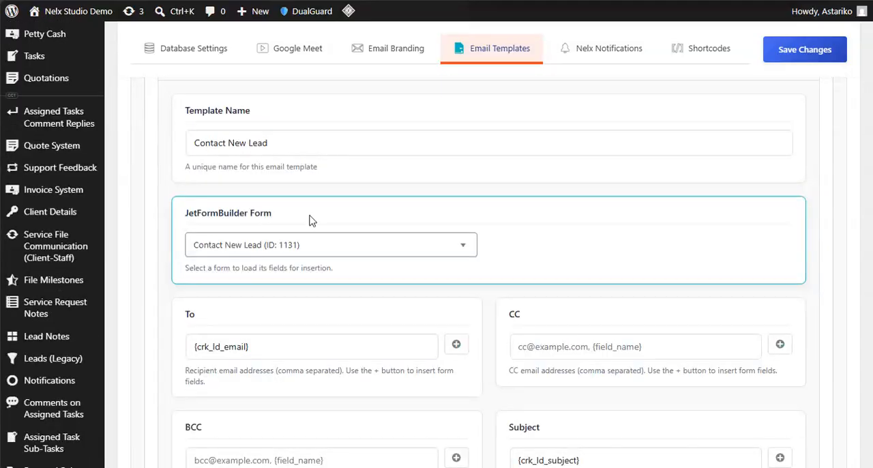
scroll(273, 215, "down", 3)
left_click(278, 130)
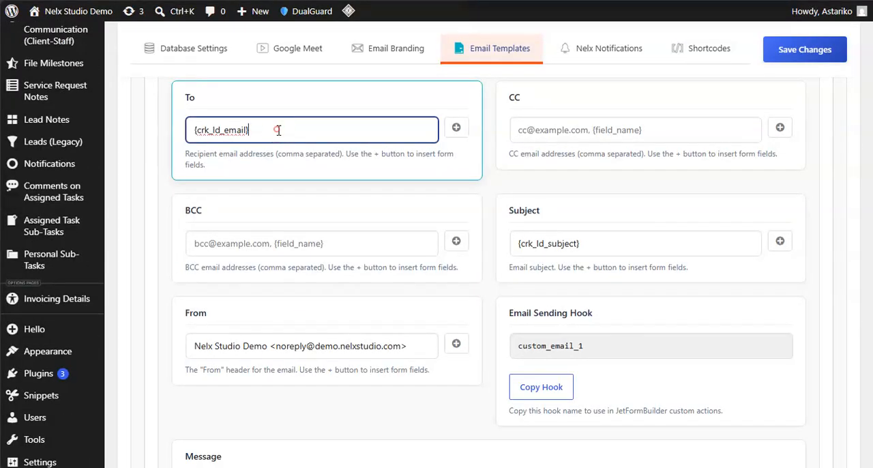
left_click_drag(247, 131, 179, 140)
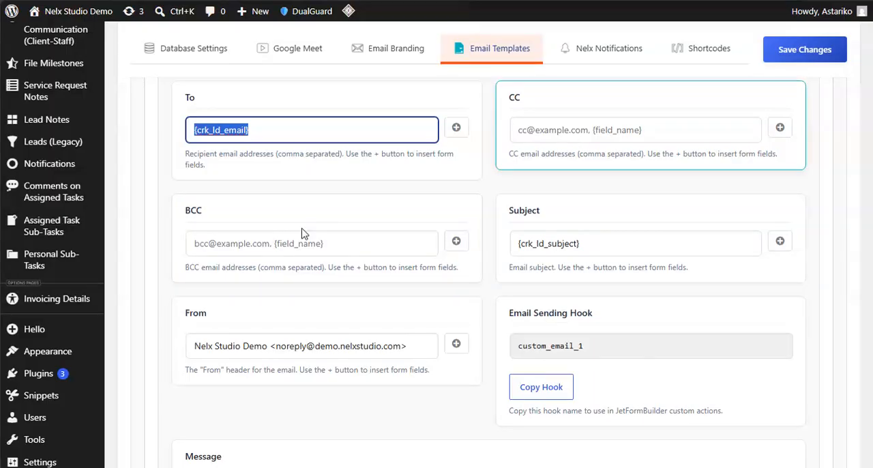
- Recheck the Contact New Lead template's form selection and collapse the template in the custom templates list
scroll(205, 232, "up", 3)
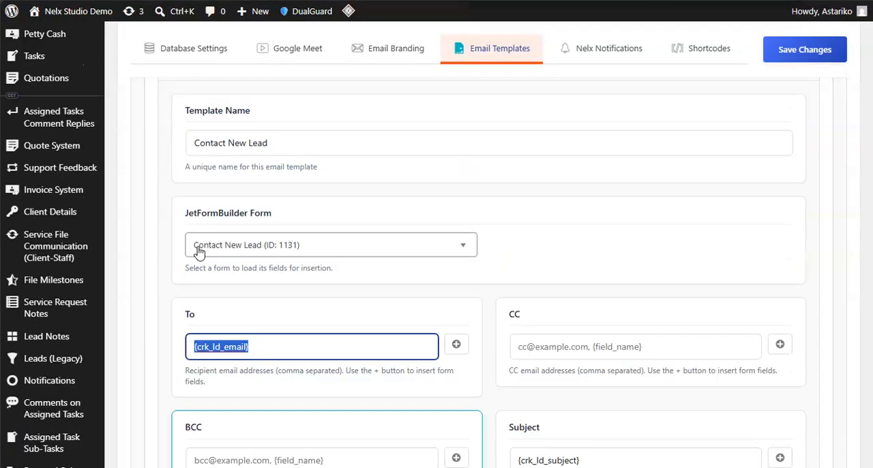
left_click(163, 294)
scroll(266, 269, "up", 1)
scroll(266, 270, "up", 3)
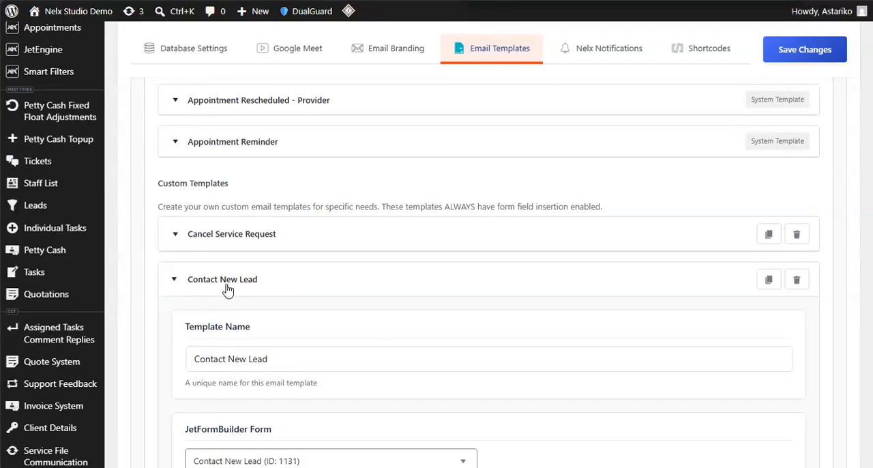
left_click(227, 284)
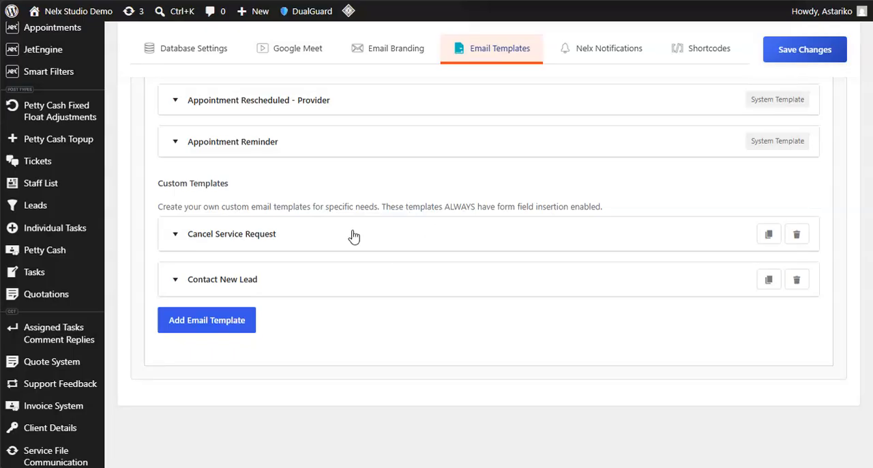
- Switch to the Nelx JFB Email Templates settings and view the list of form email templates
scroll(355, 232, "up", 3)
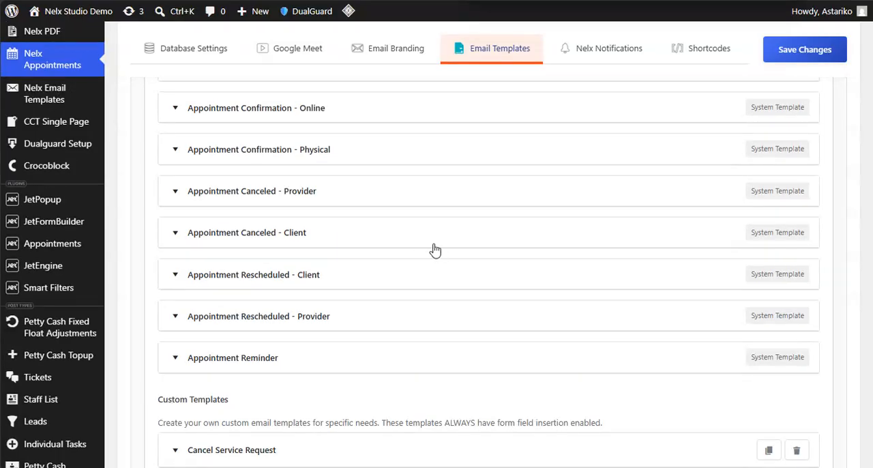
mouse_move(2, 251)
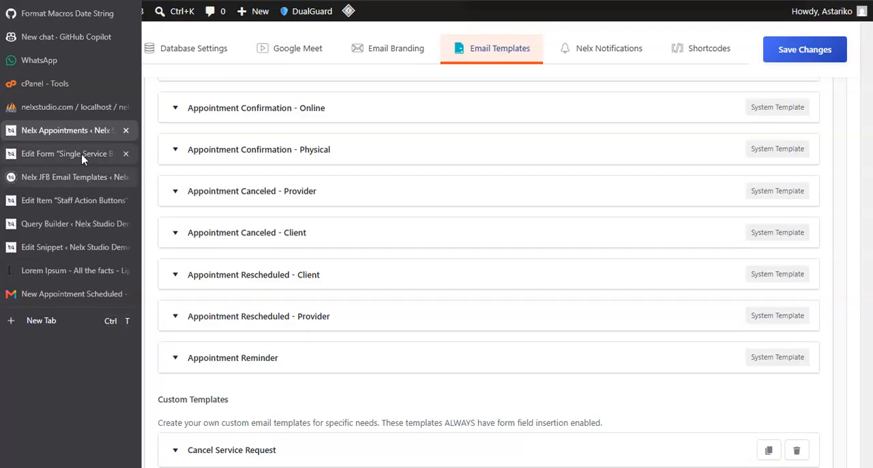
left_click(57, 177)
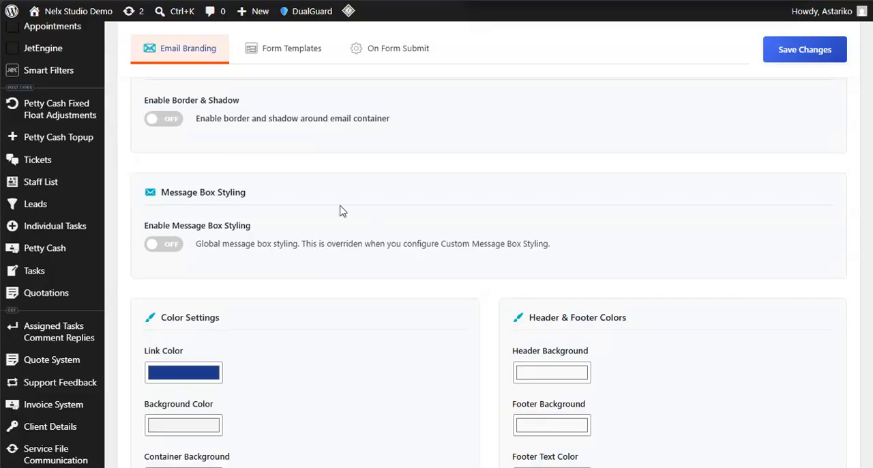
left_click(297, 49)
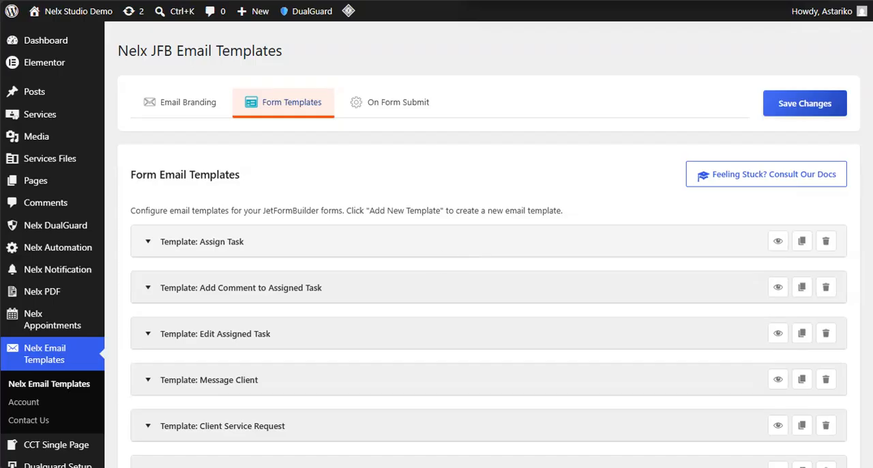
- Return to the Nelx Appointments settings and examine the email automation options for reminders, the cron command, and automatic and manual appointment deletion
mouse_move(9, 289)
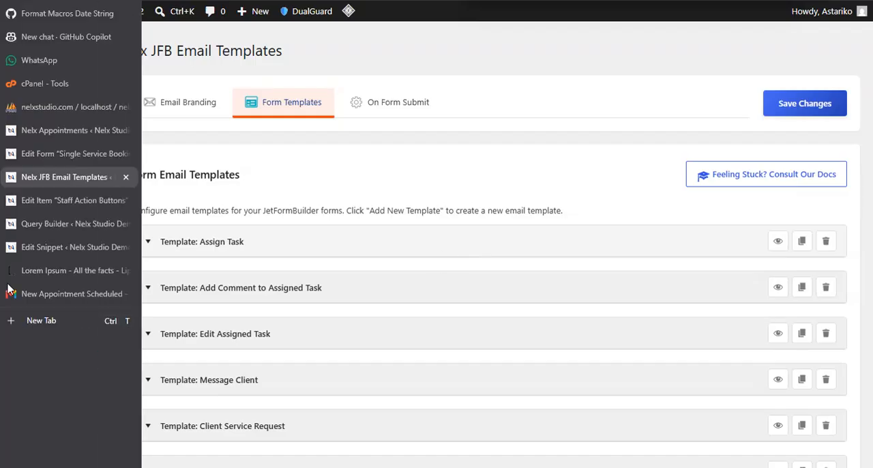
left_click(55, 107)
left_click(54, 132)
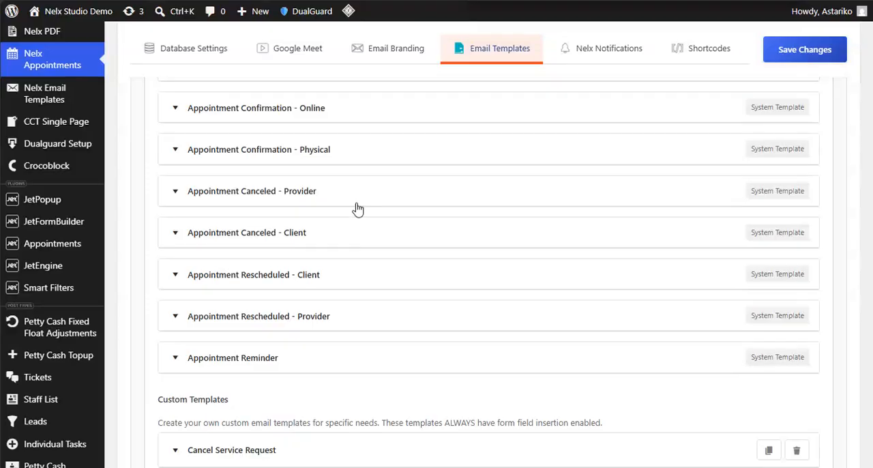
scroll(360, 209, "up", 4)
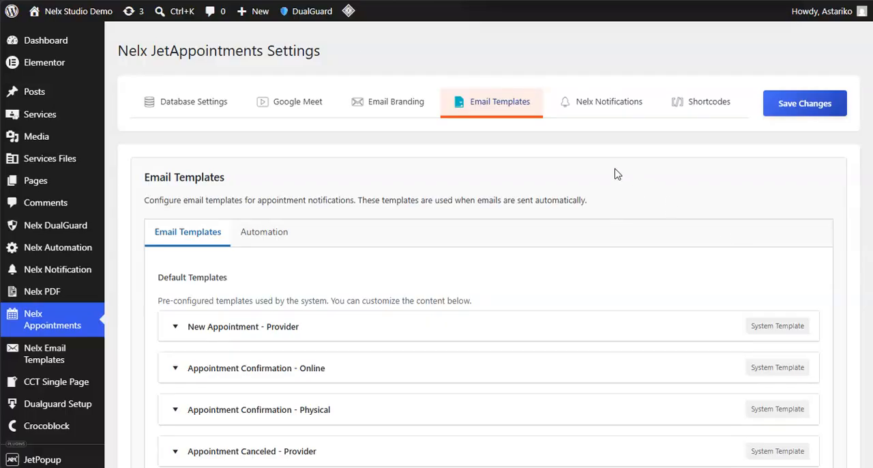
left_click(278, 231)
scroll(368, 274, "down", 8)
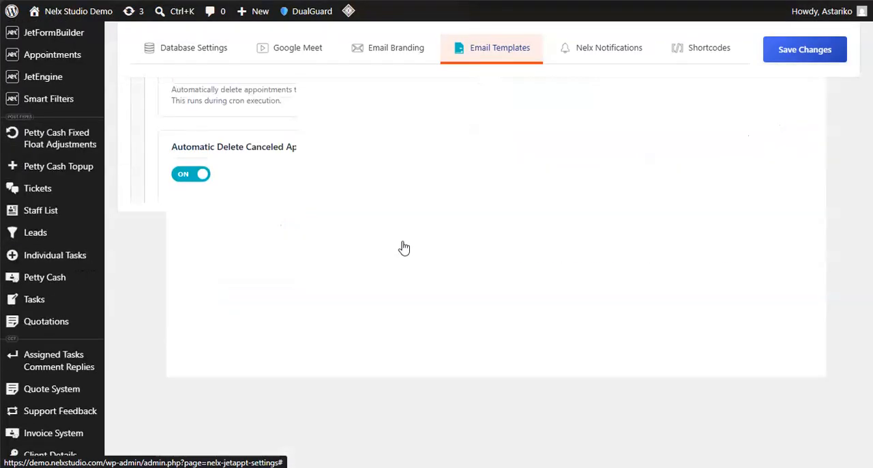
scroll(440, 281, "up", 2)
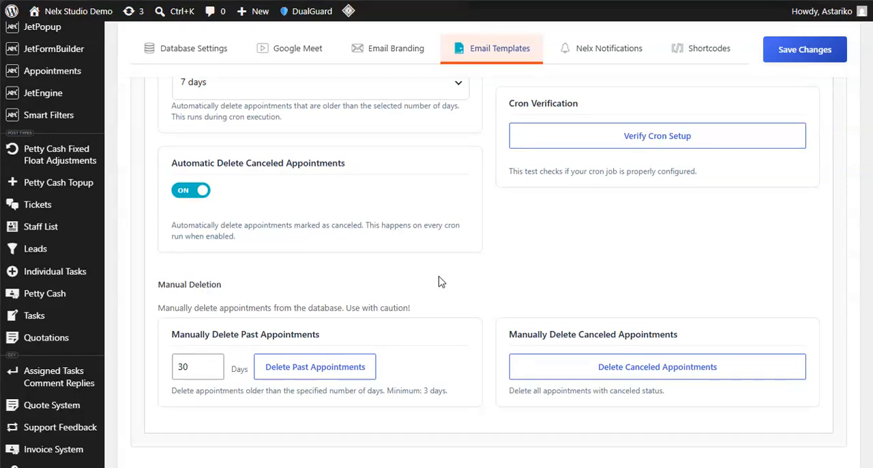
scroll(440, 281, "up", 4)
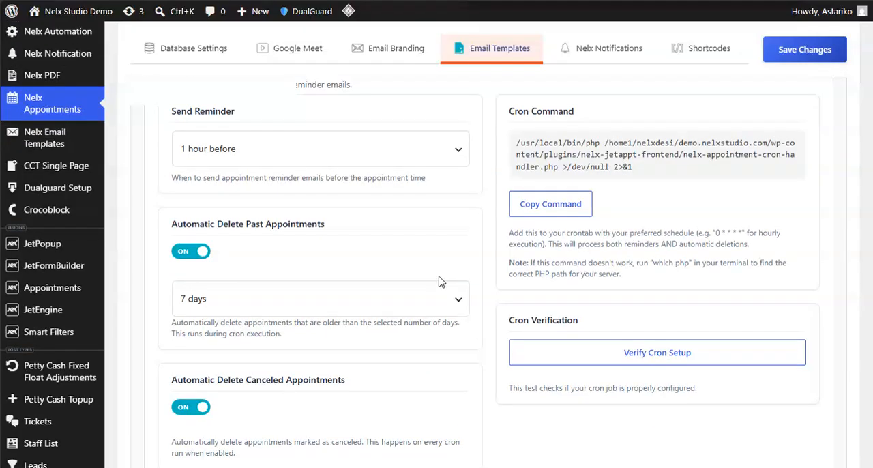
scroll(437, 248, "up", 3)
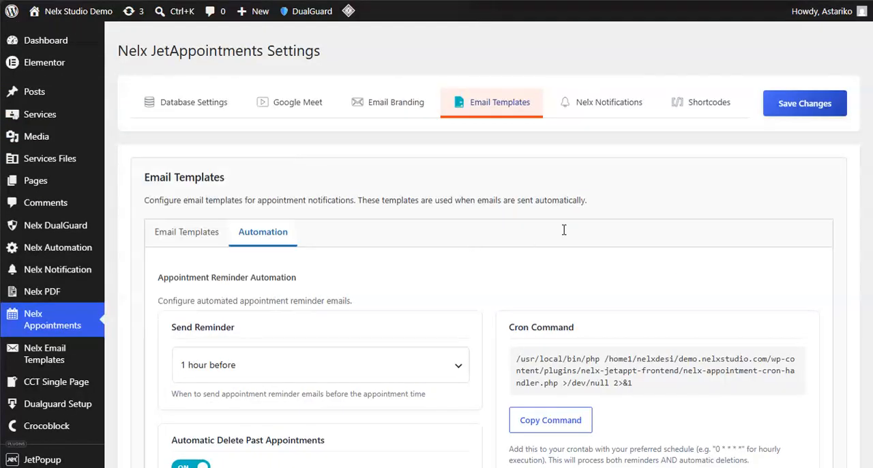
- View the Nelx Notifications settings and open the notifications list on the provider's front-end Appointments page
left_click(609, 108)
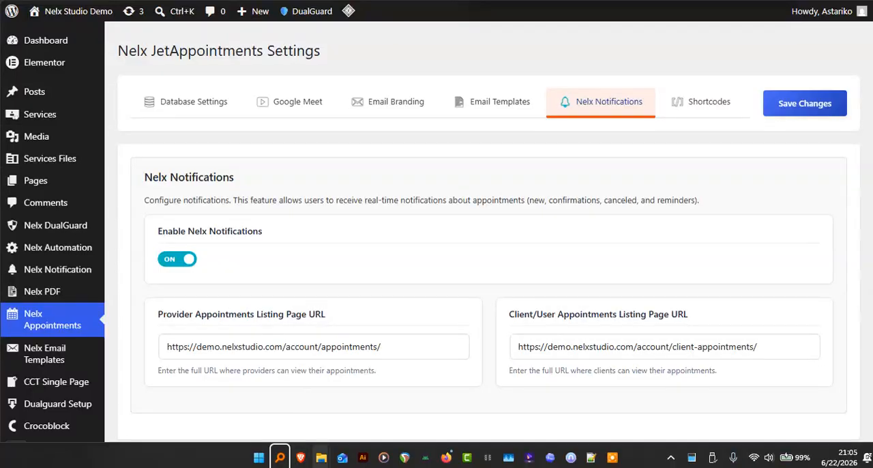
mouse_move(301, 455)
left_click(353, 409)
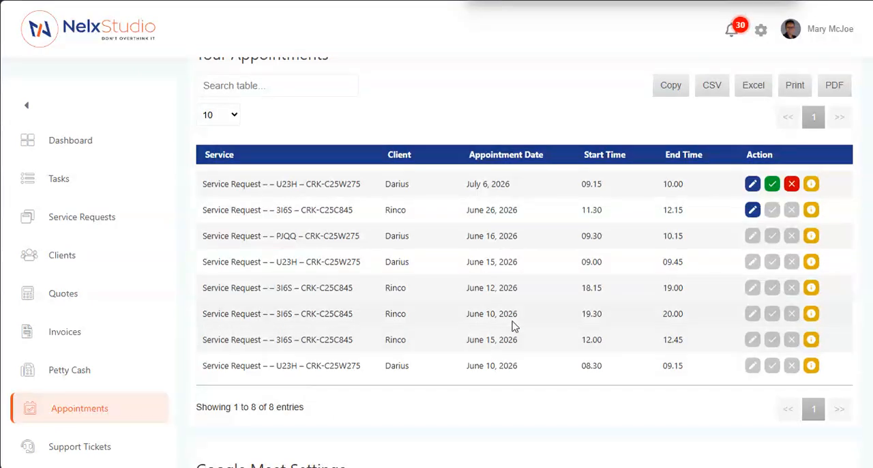
left_click(733, 42)
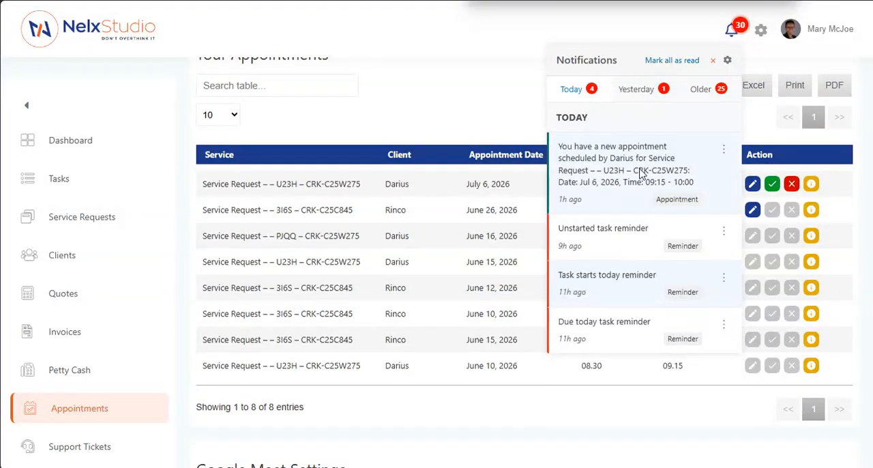